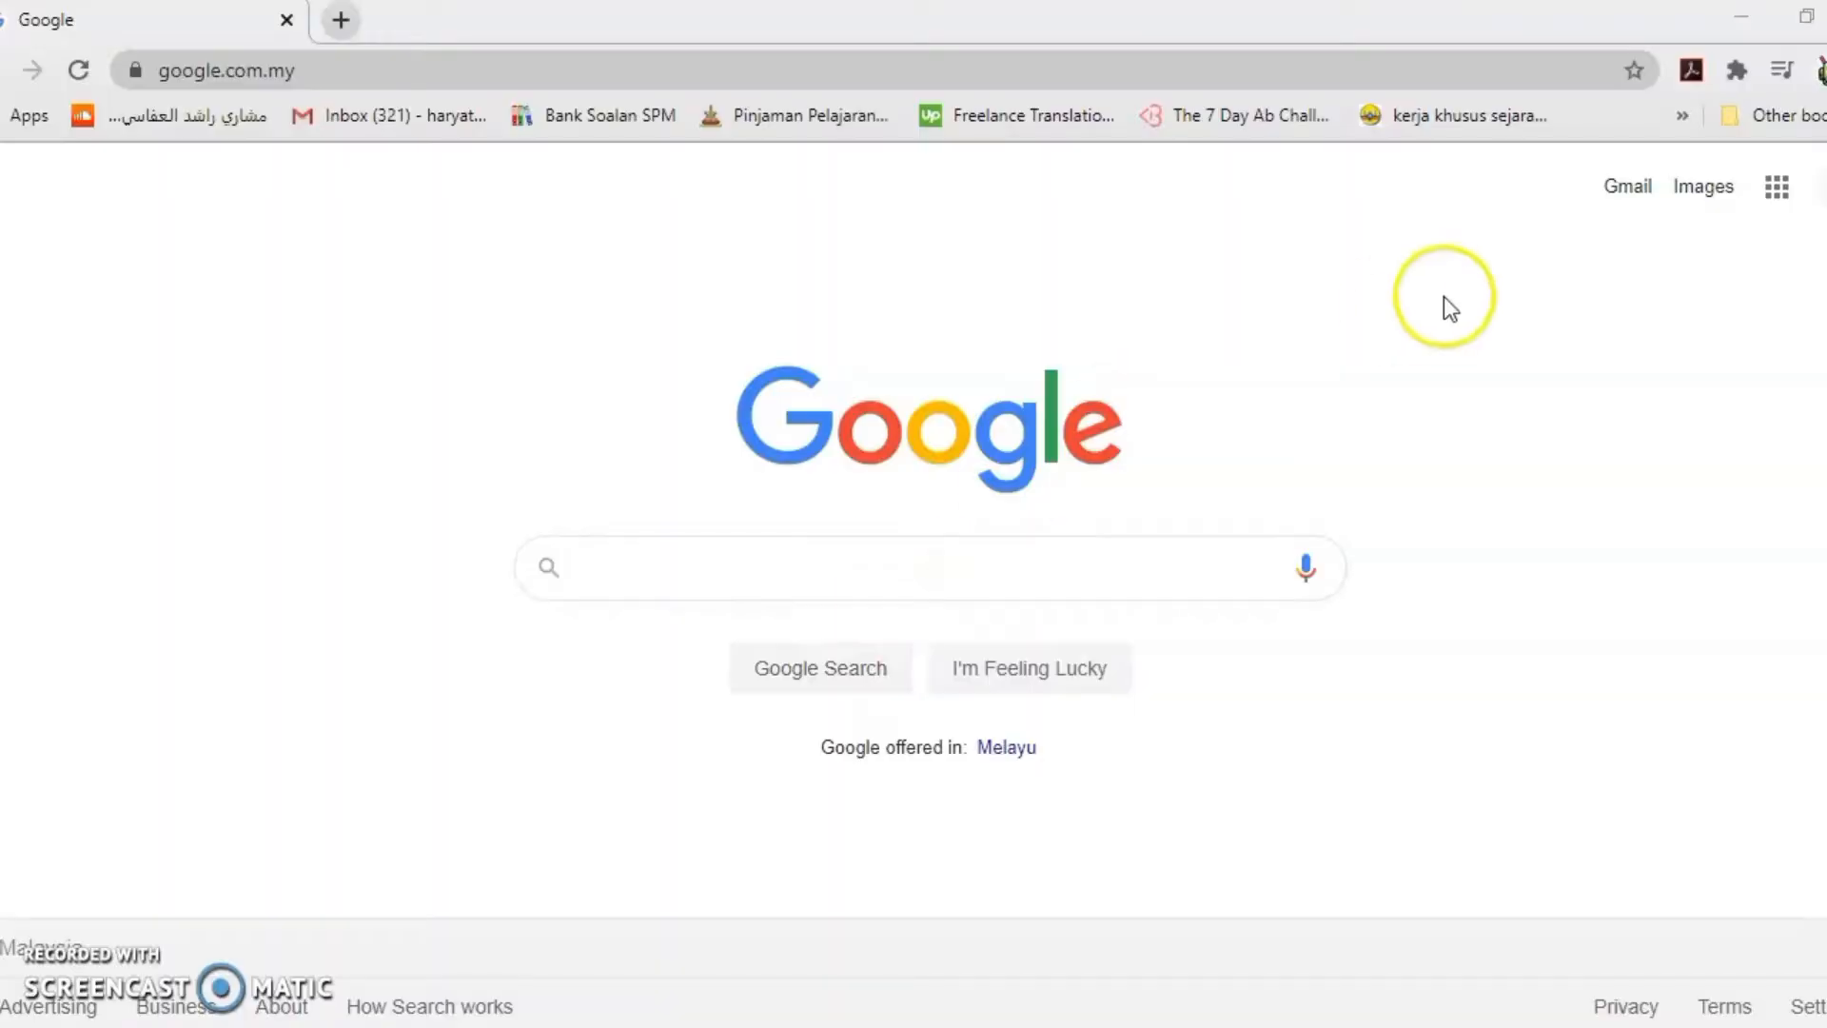
Go to Google Sheets from the Google apps and open the DATABASE FUNCTION spreadsheet
{"action": "left_click", "coordinate": [1777, 190]}
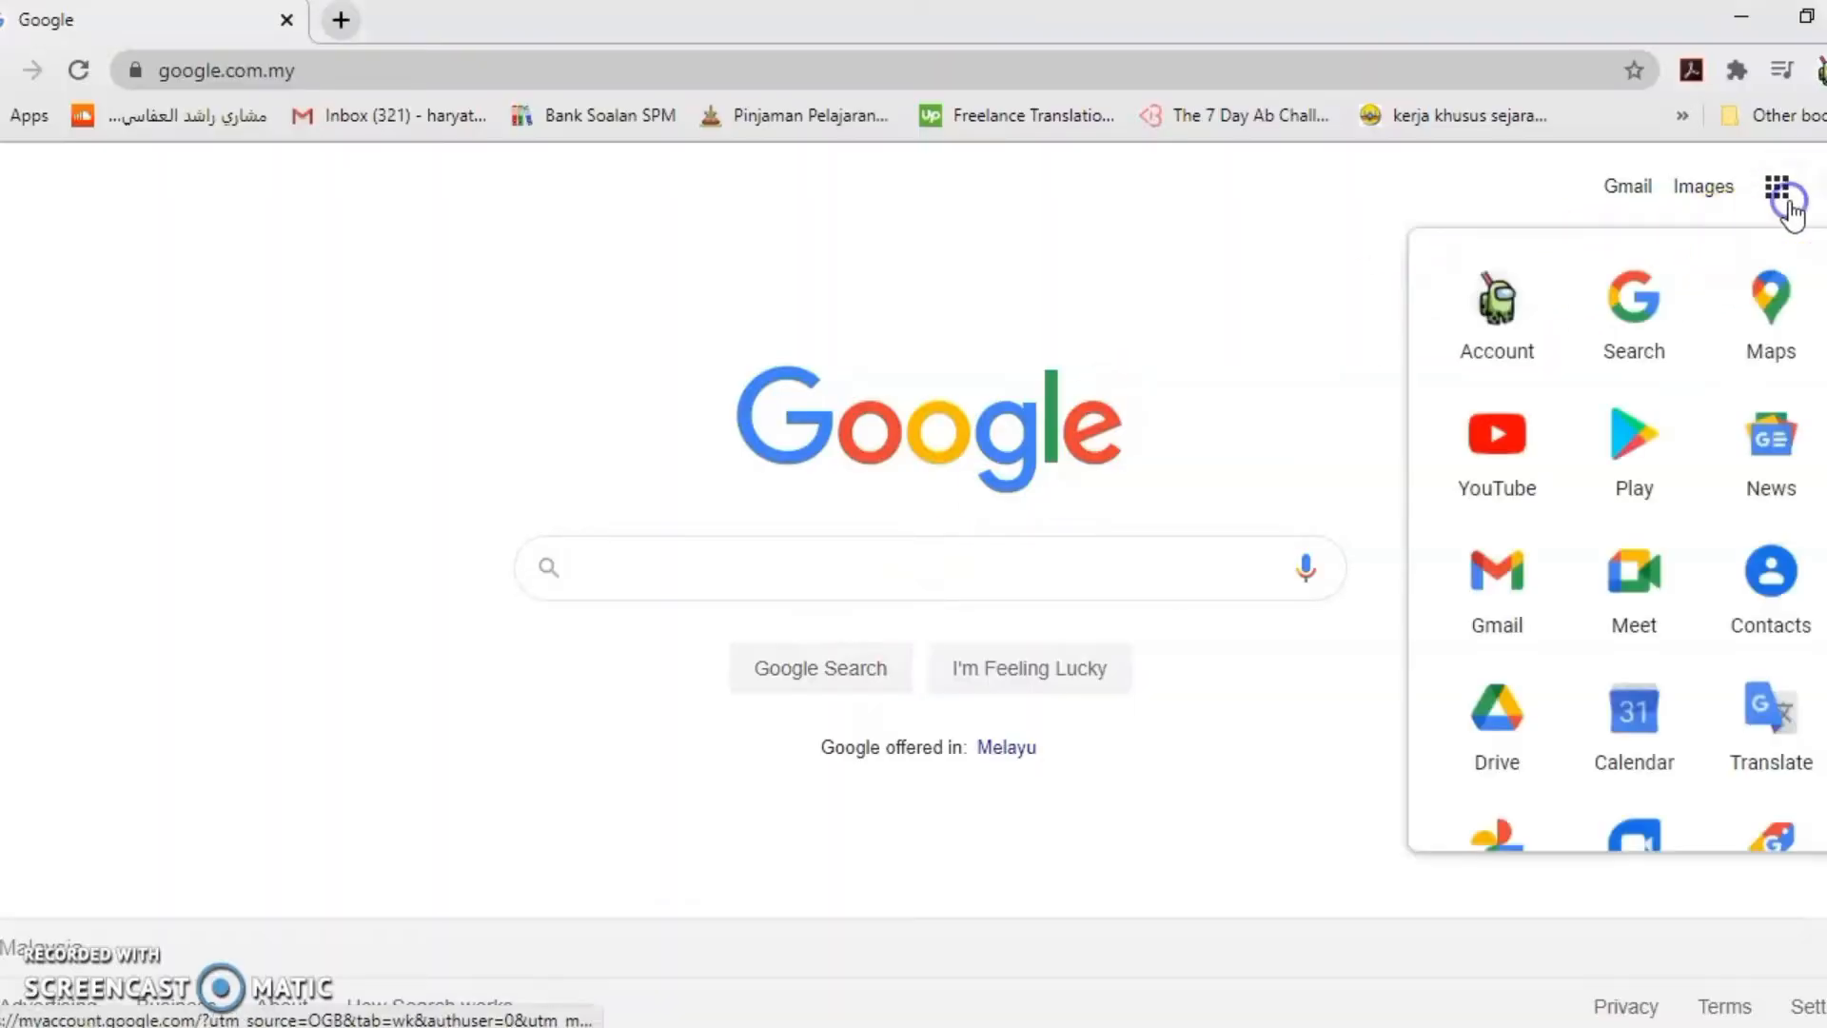
{"action": "scroll", "coordinate": [1623, 557], "scroll_direction": "down", "scroll_amount": 5}
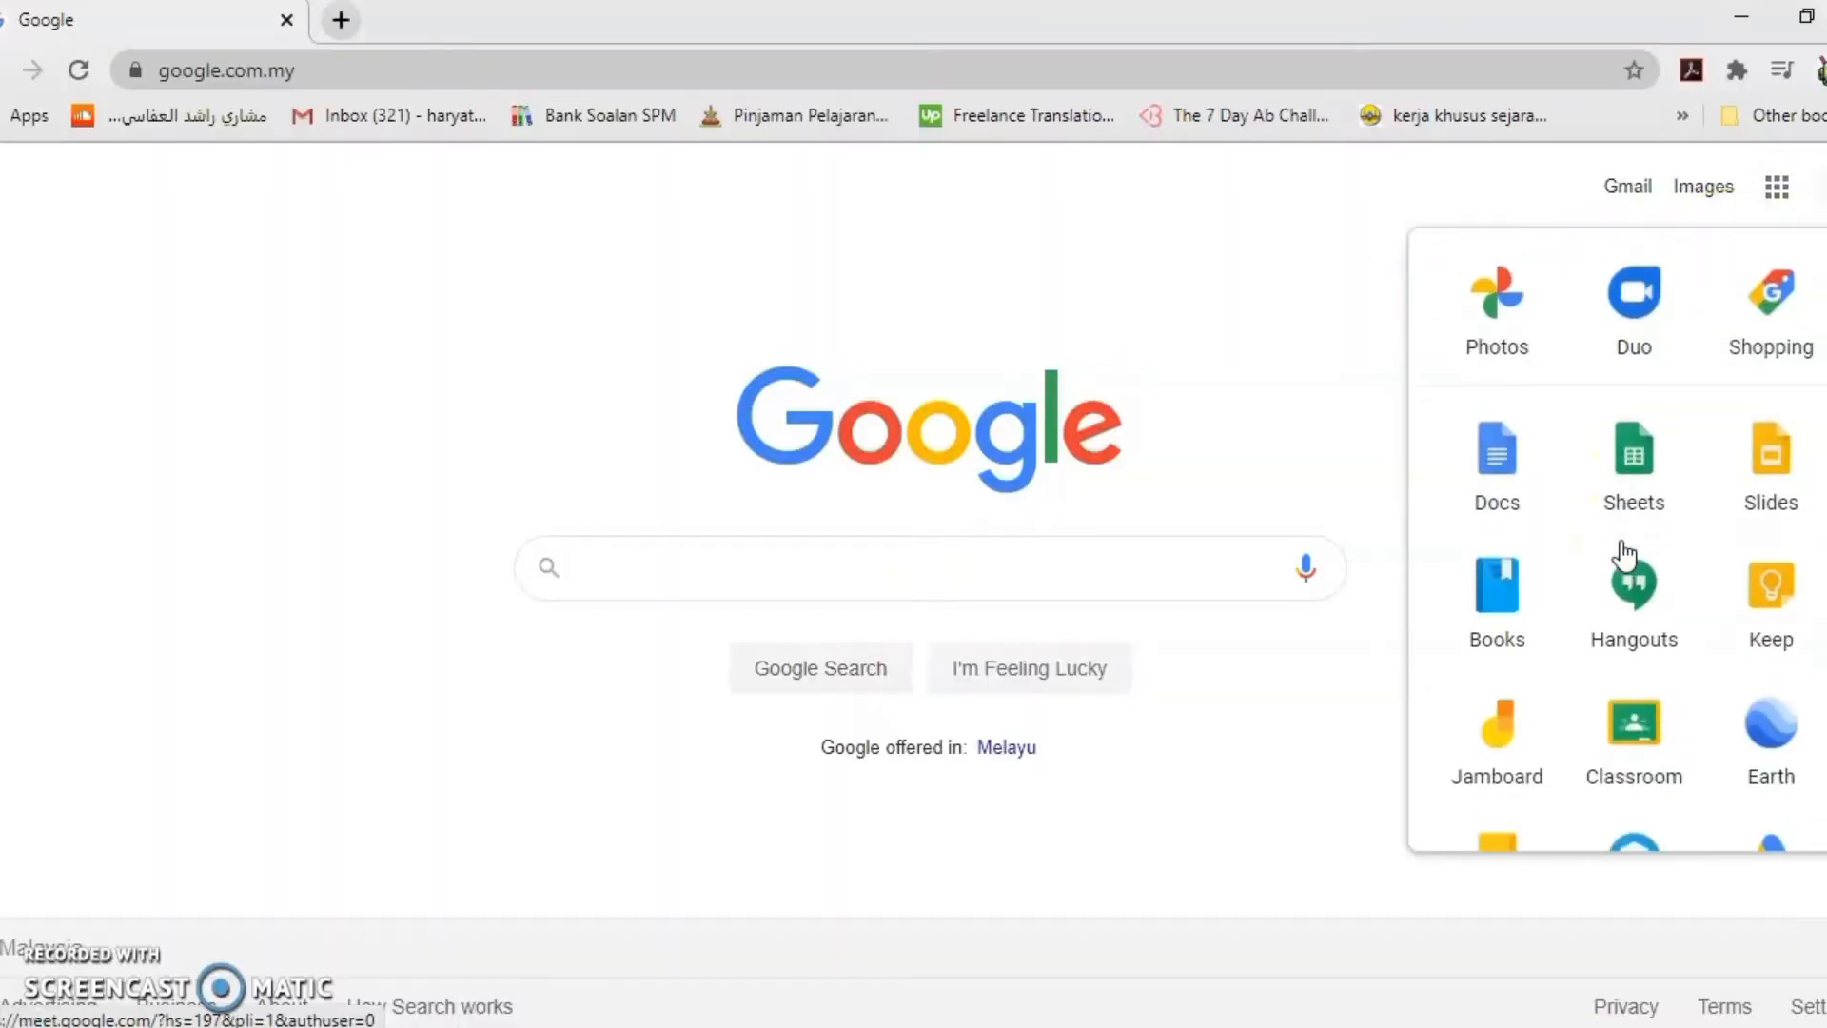
{"action": "left_click", "coordinate": [1653, 467]}
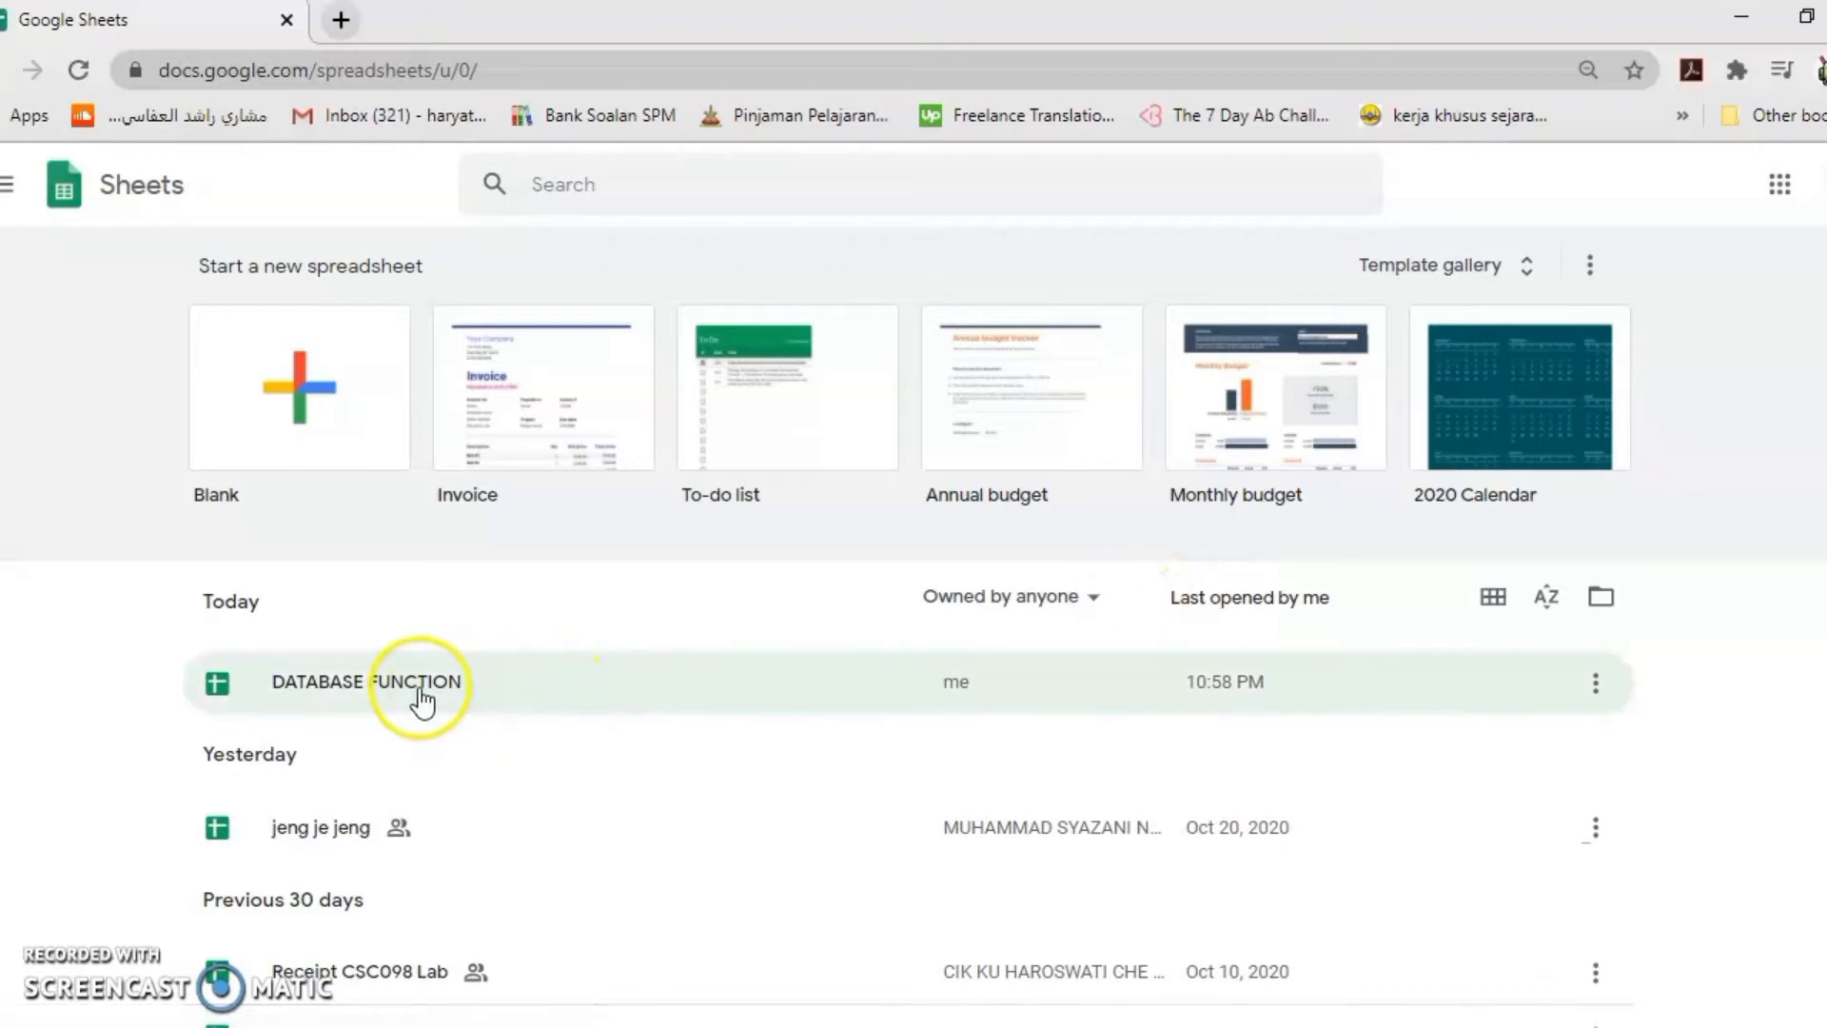
{"action": "left_click", "coordinate": [419, 686]}
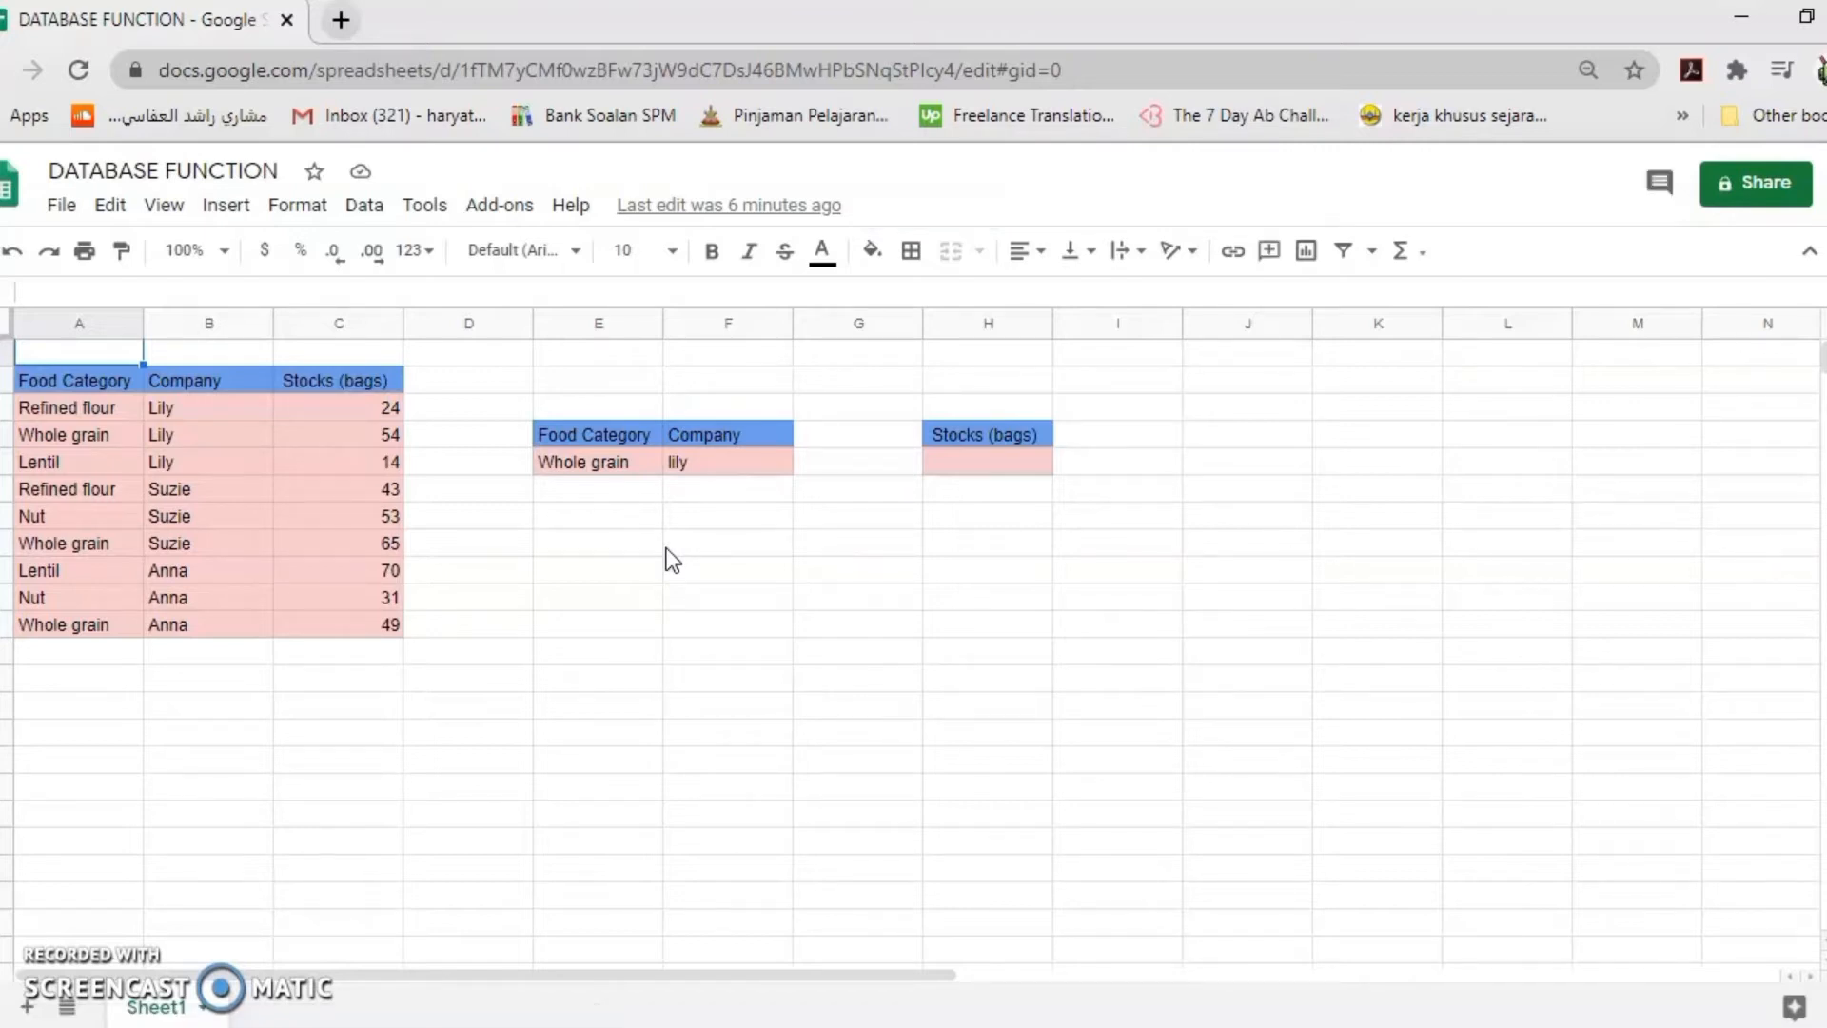
Start a DGET formula in cell H5 under Stocks (bags) and show the function's argument help
{"action": "left_click", "coordinate": [972, 460]}
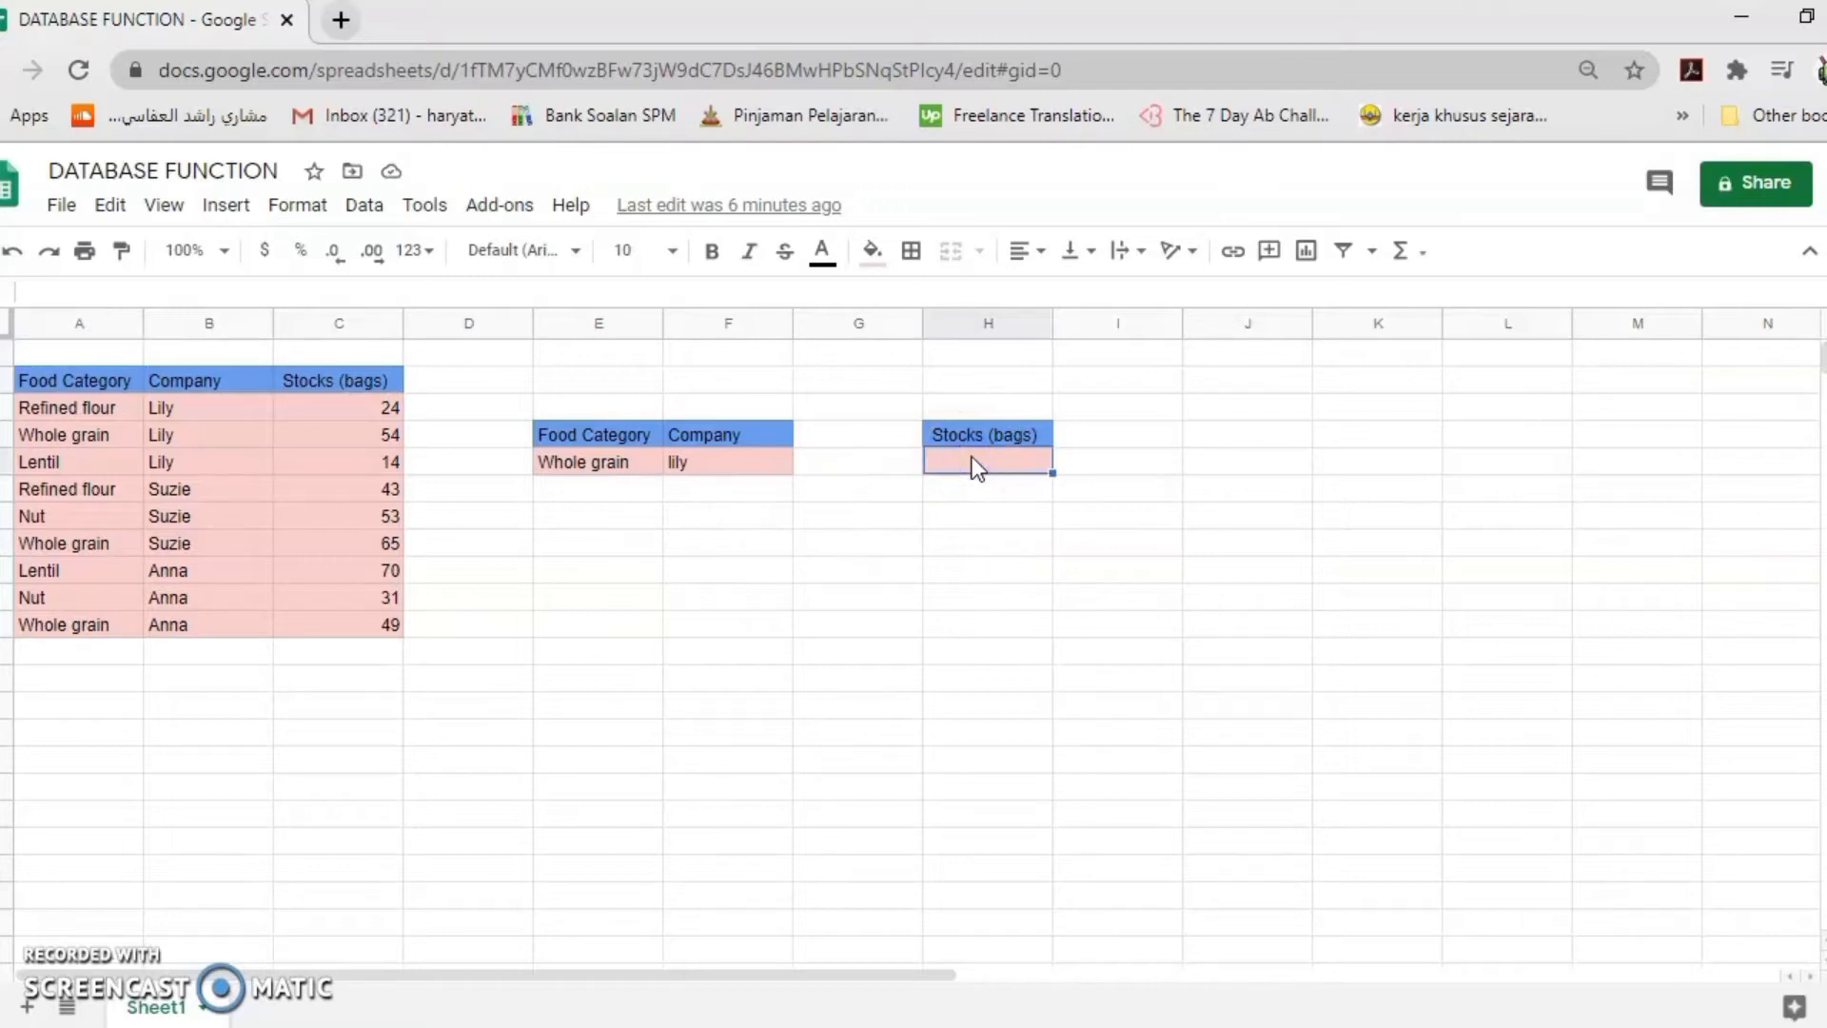
{"action": "type", "text": "="}
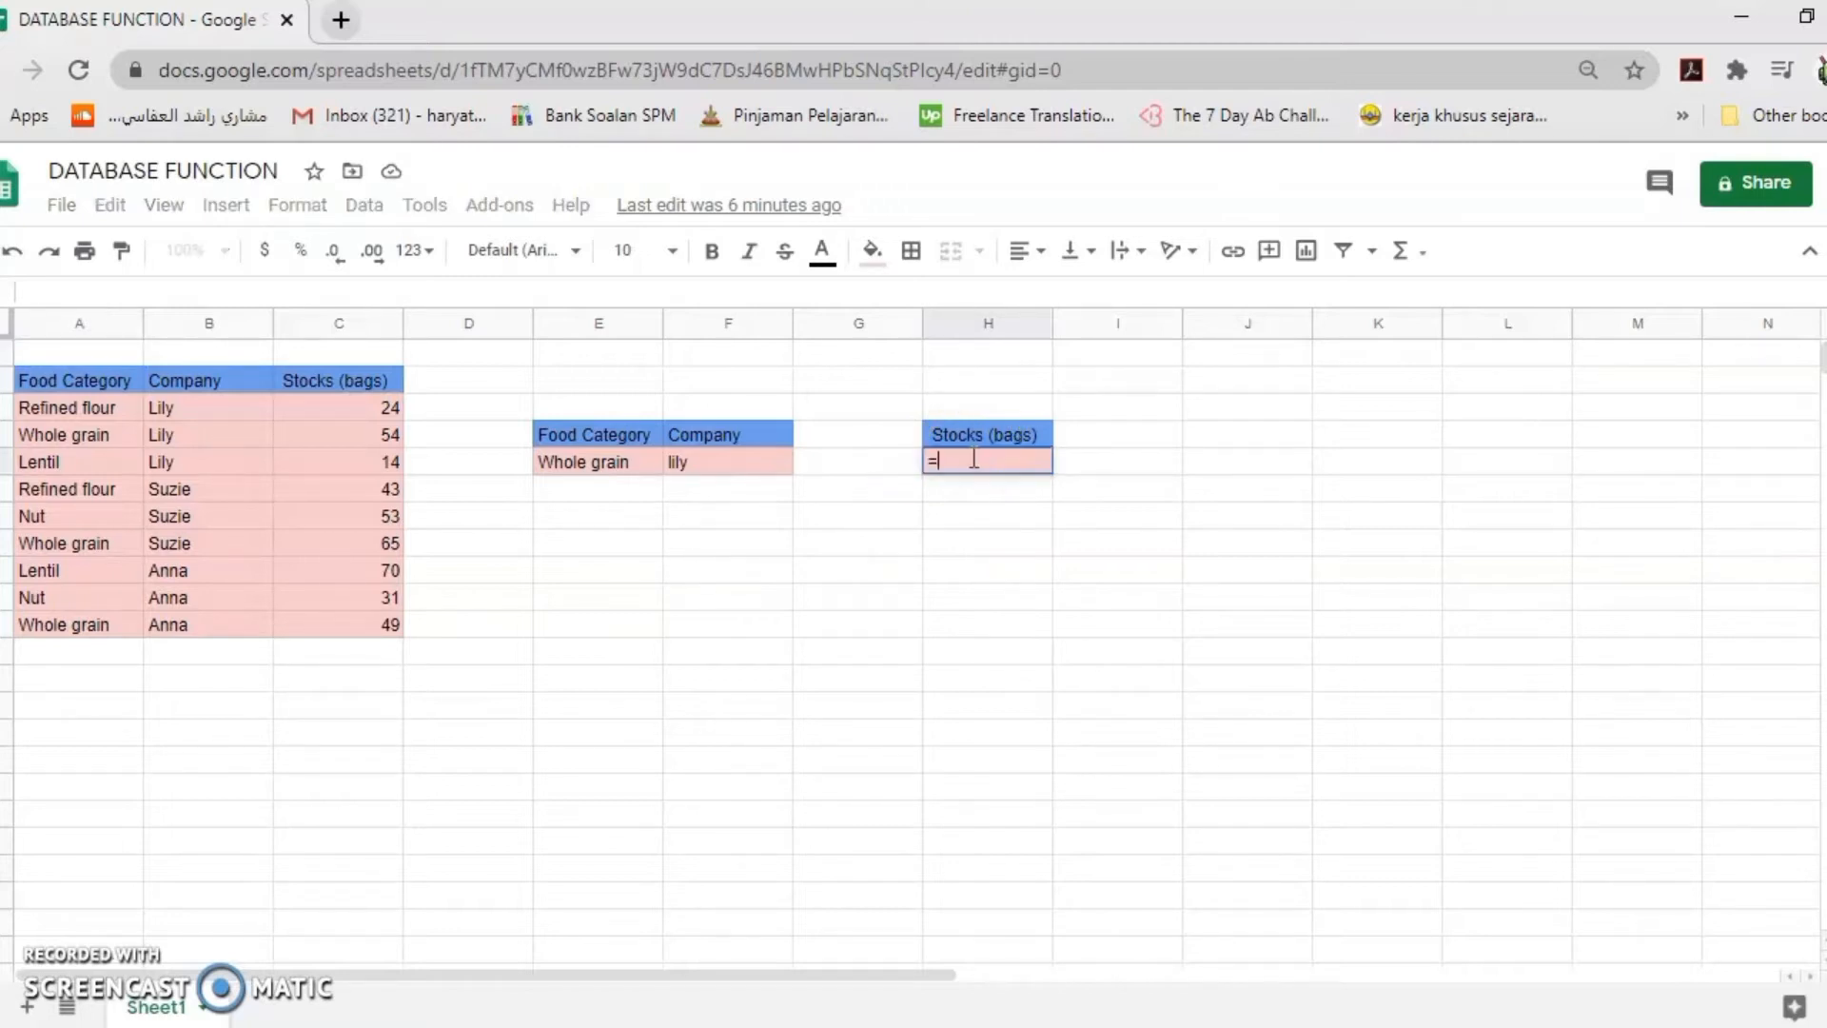
{"action": "type", "text": "dget"}
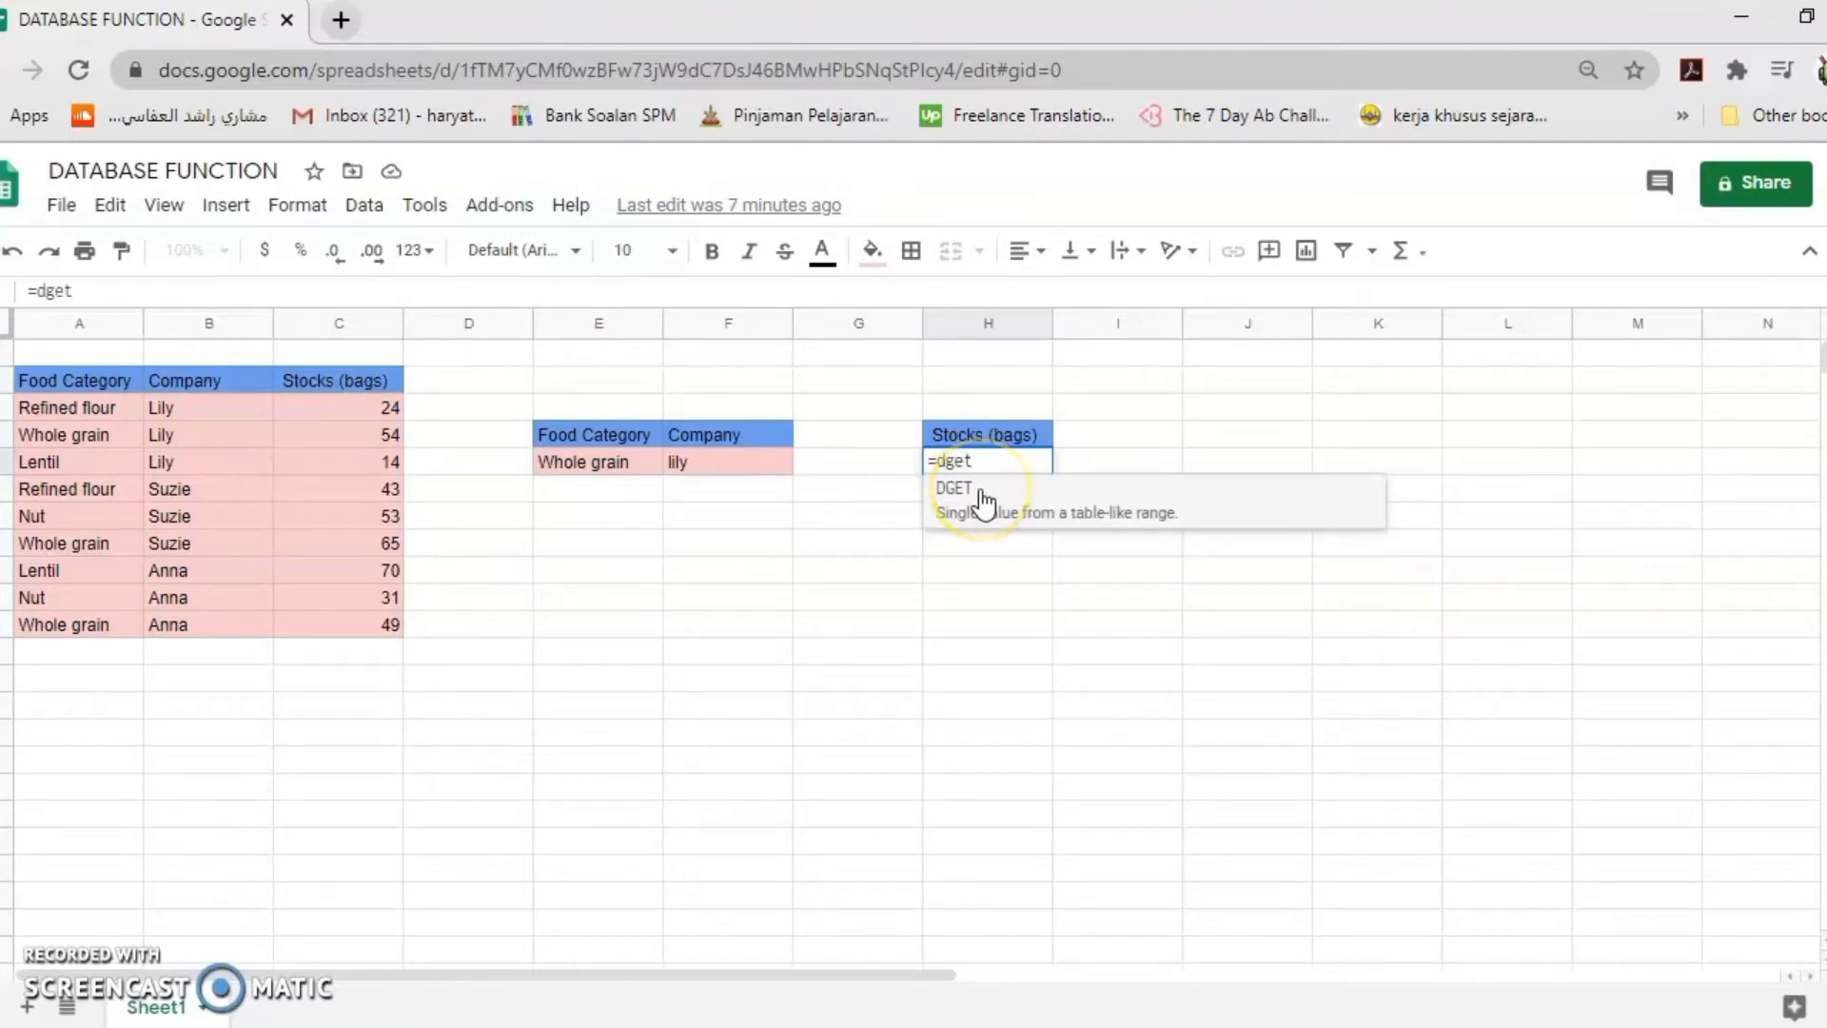
{"action": "left_click", "coordinate": [981, 496]}
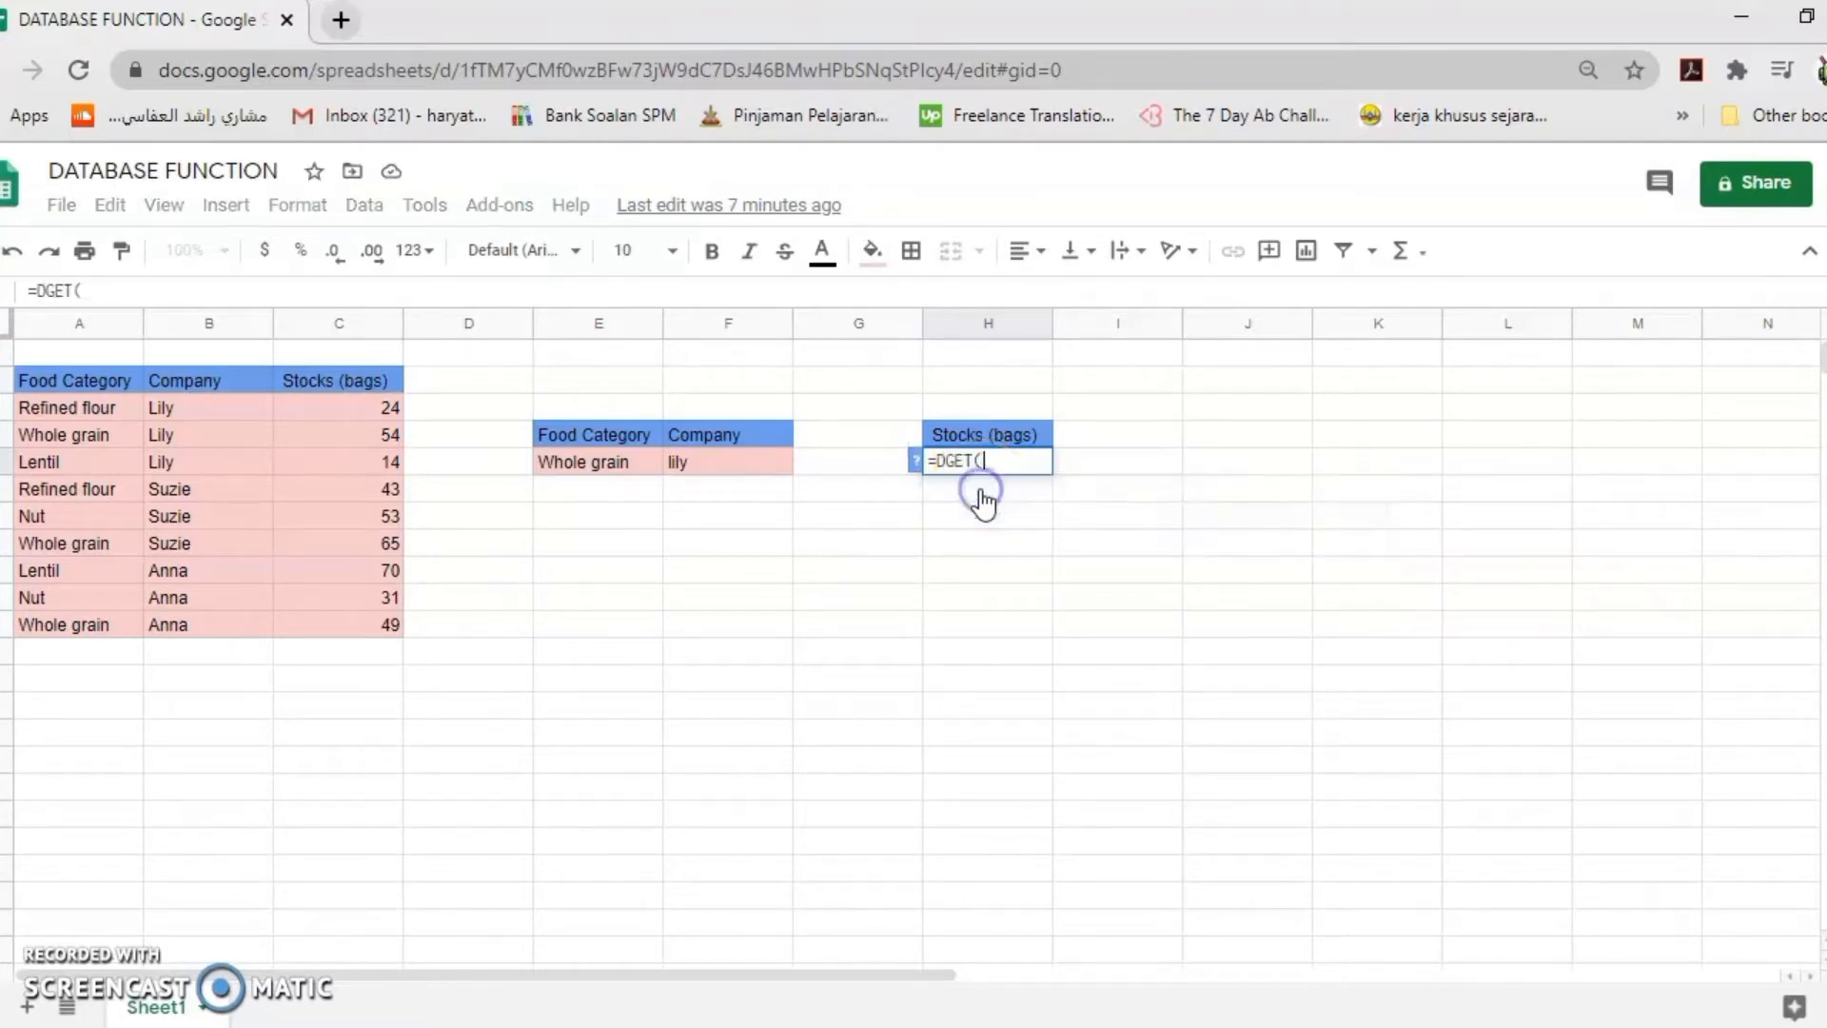
{"action": "left_click", "coordinate": [917, 464]}
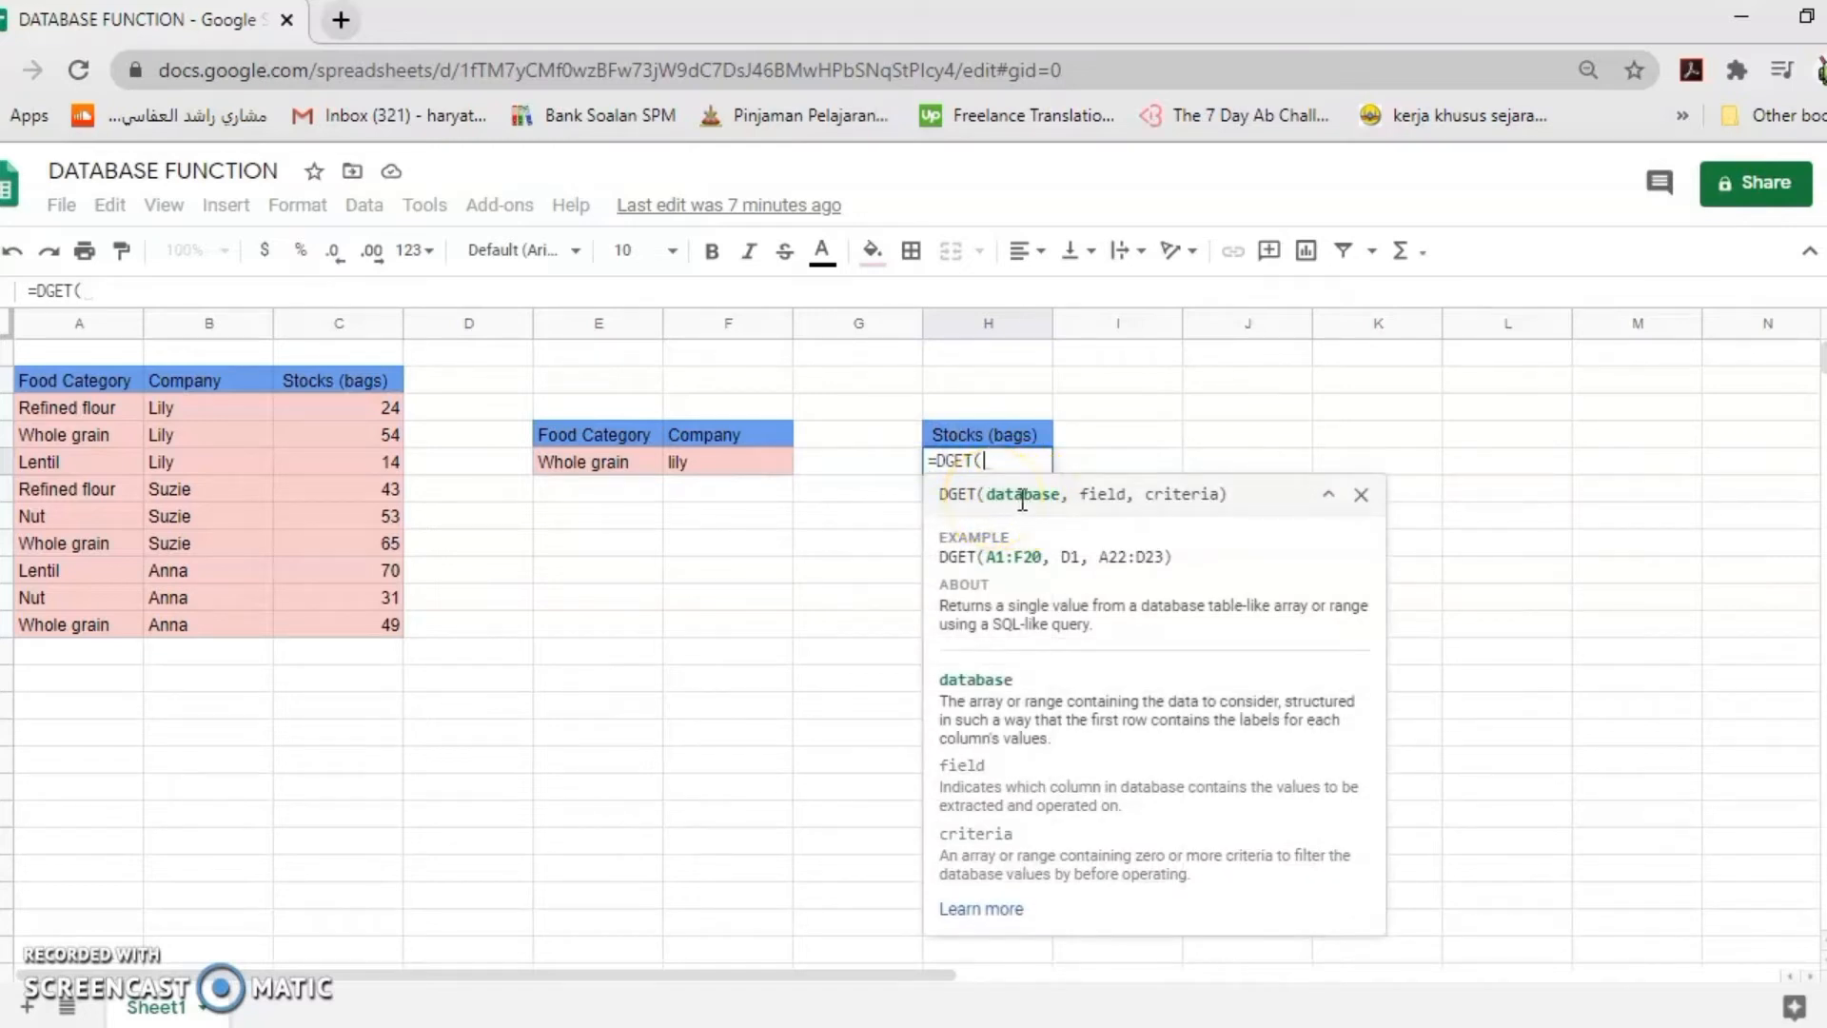
{"action": "left_click", "coordinate": [1090, 499]}
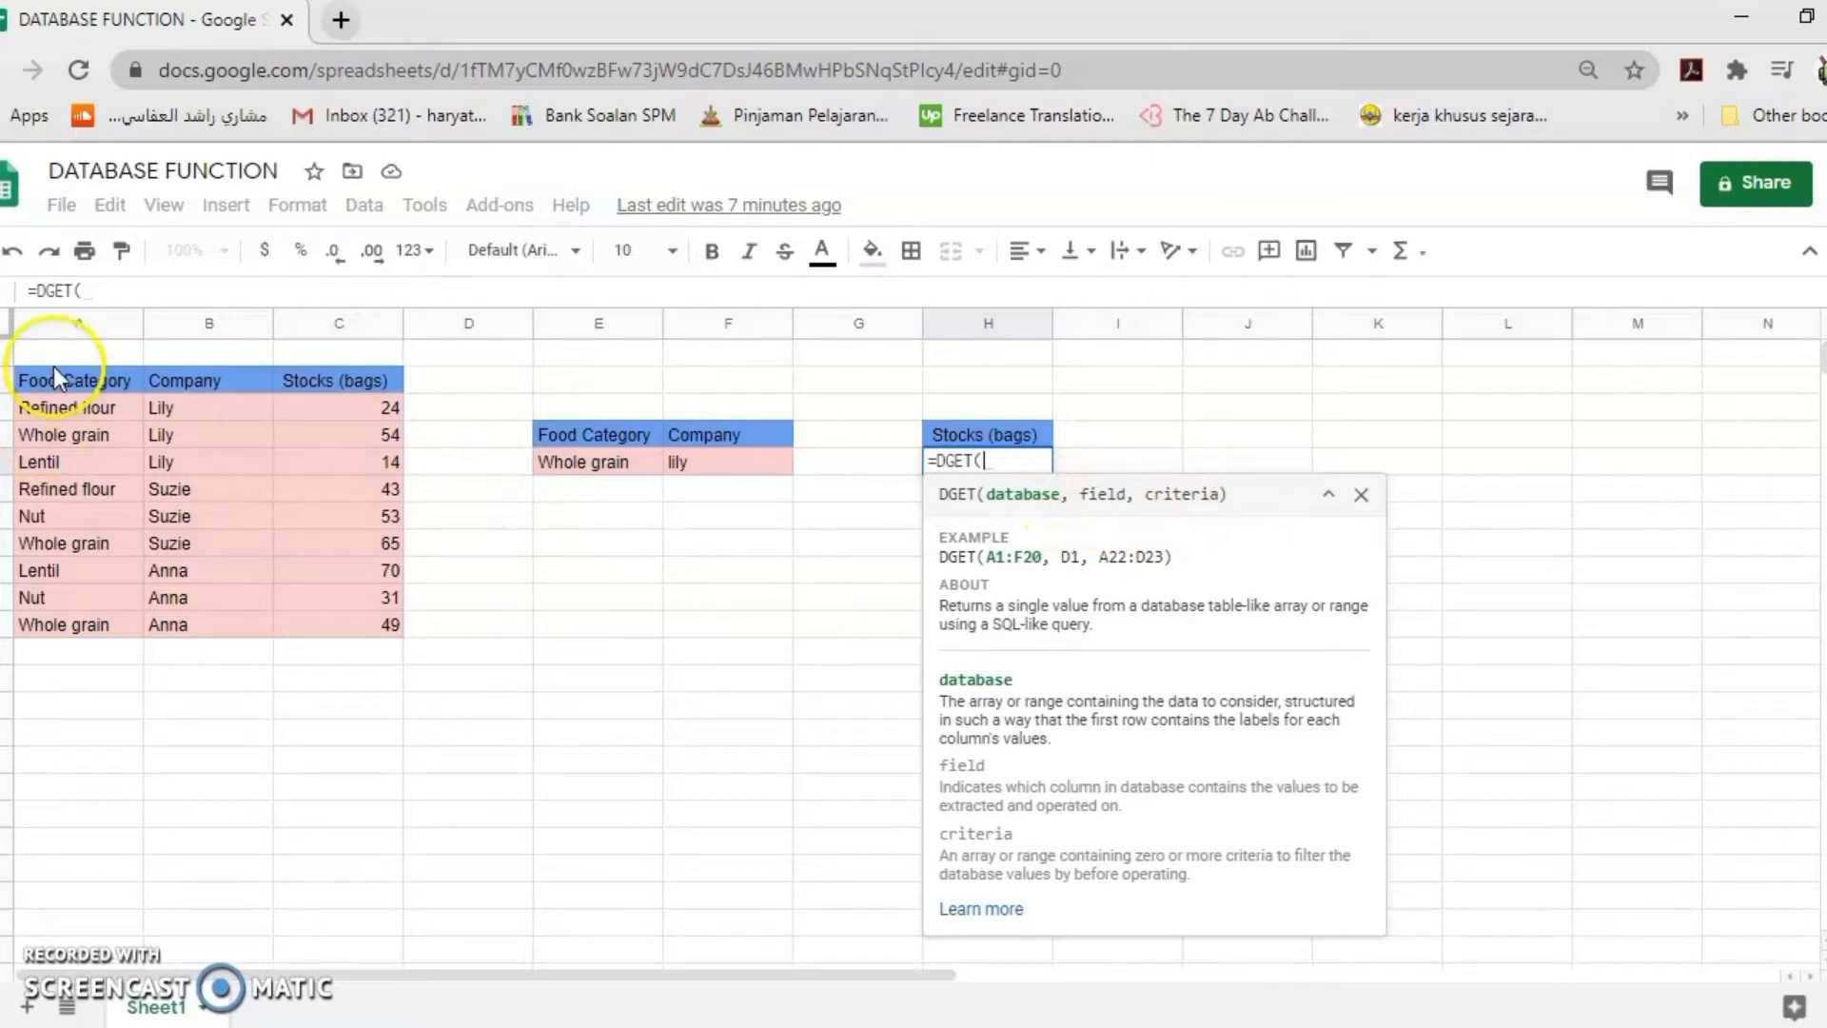
Complete the DGET formula with database A2:C11, field C2 and criteria E4:F5, and enter it
{"action": "left_click_drag", "start_coordinate": [27, 375], "coordinate": [367, 619]}
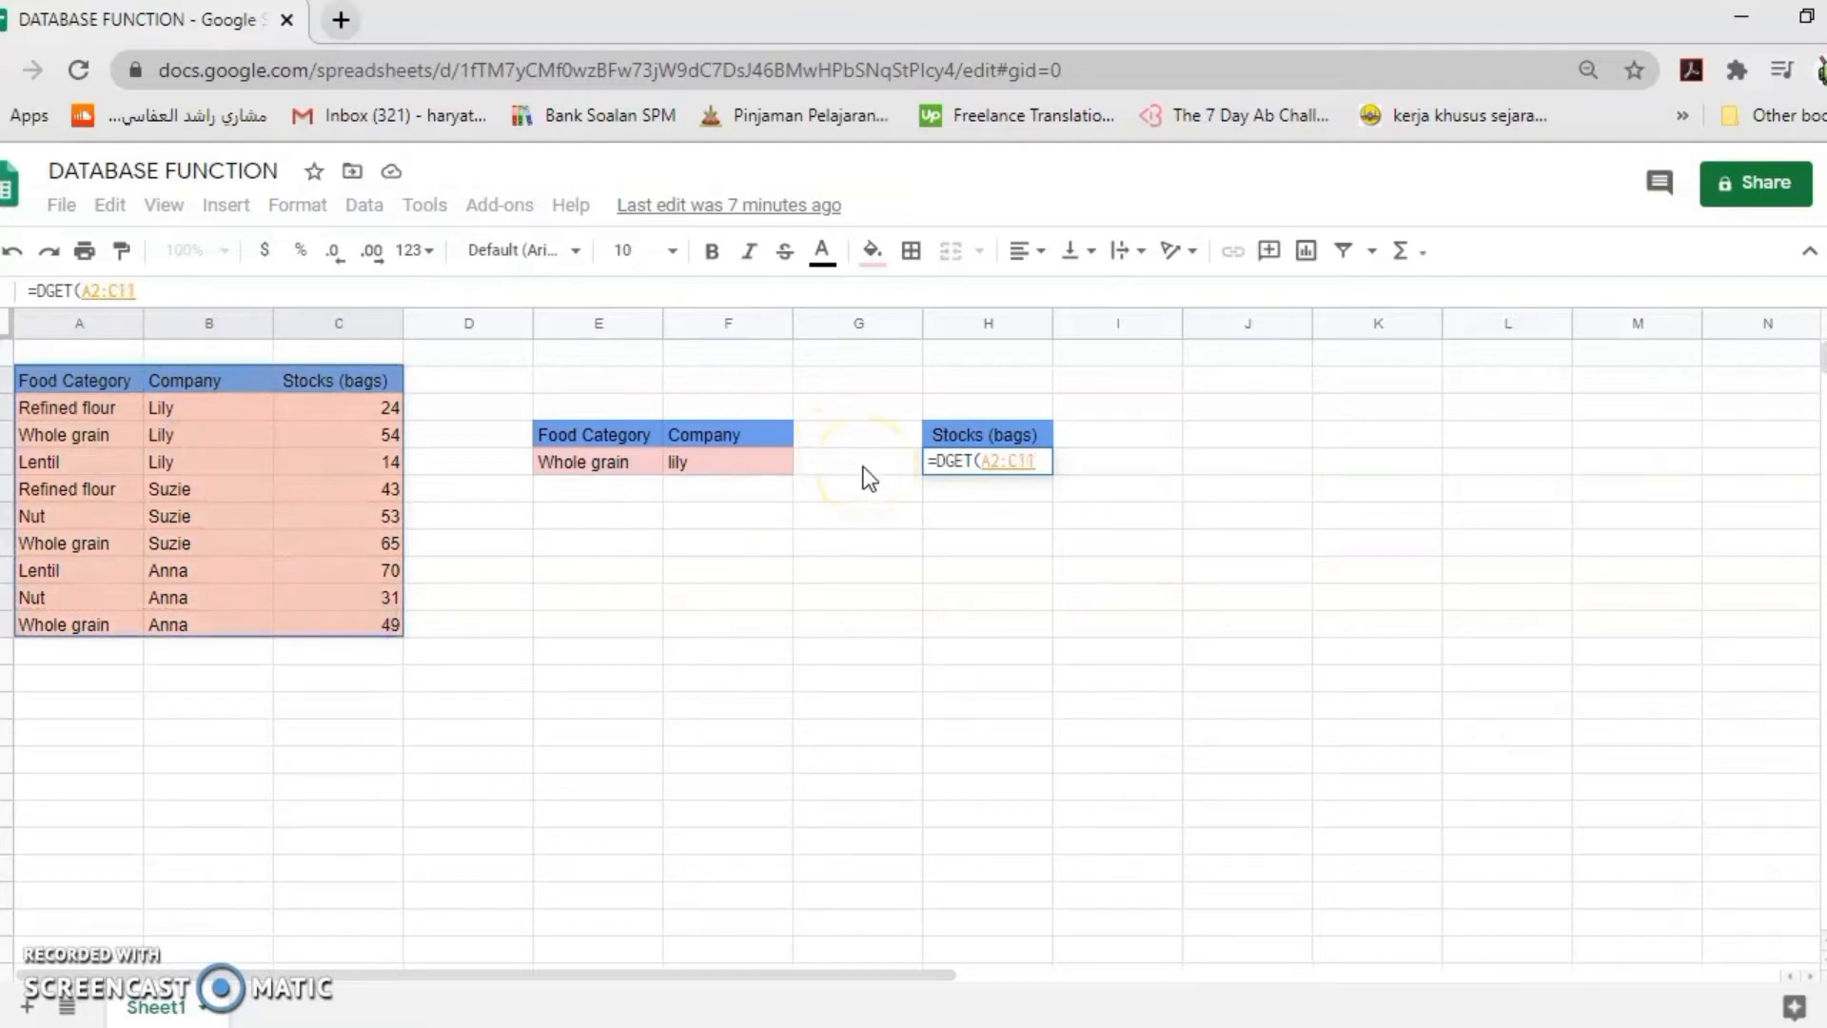
{"action": "type", "text": ","}
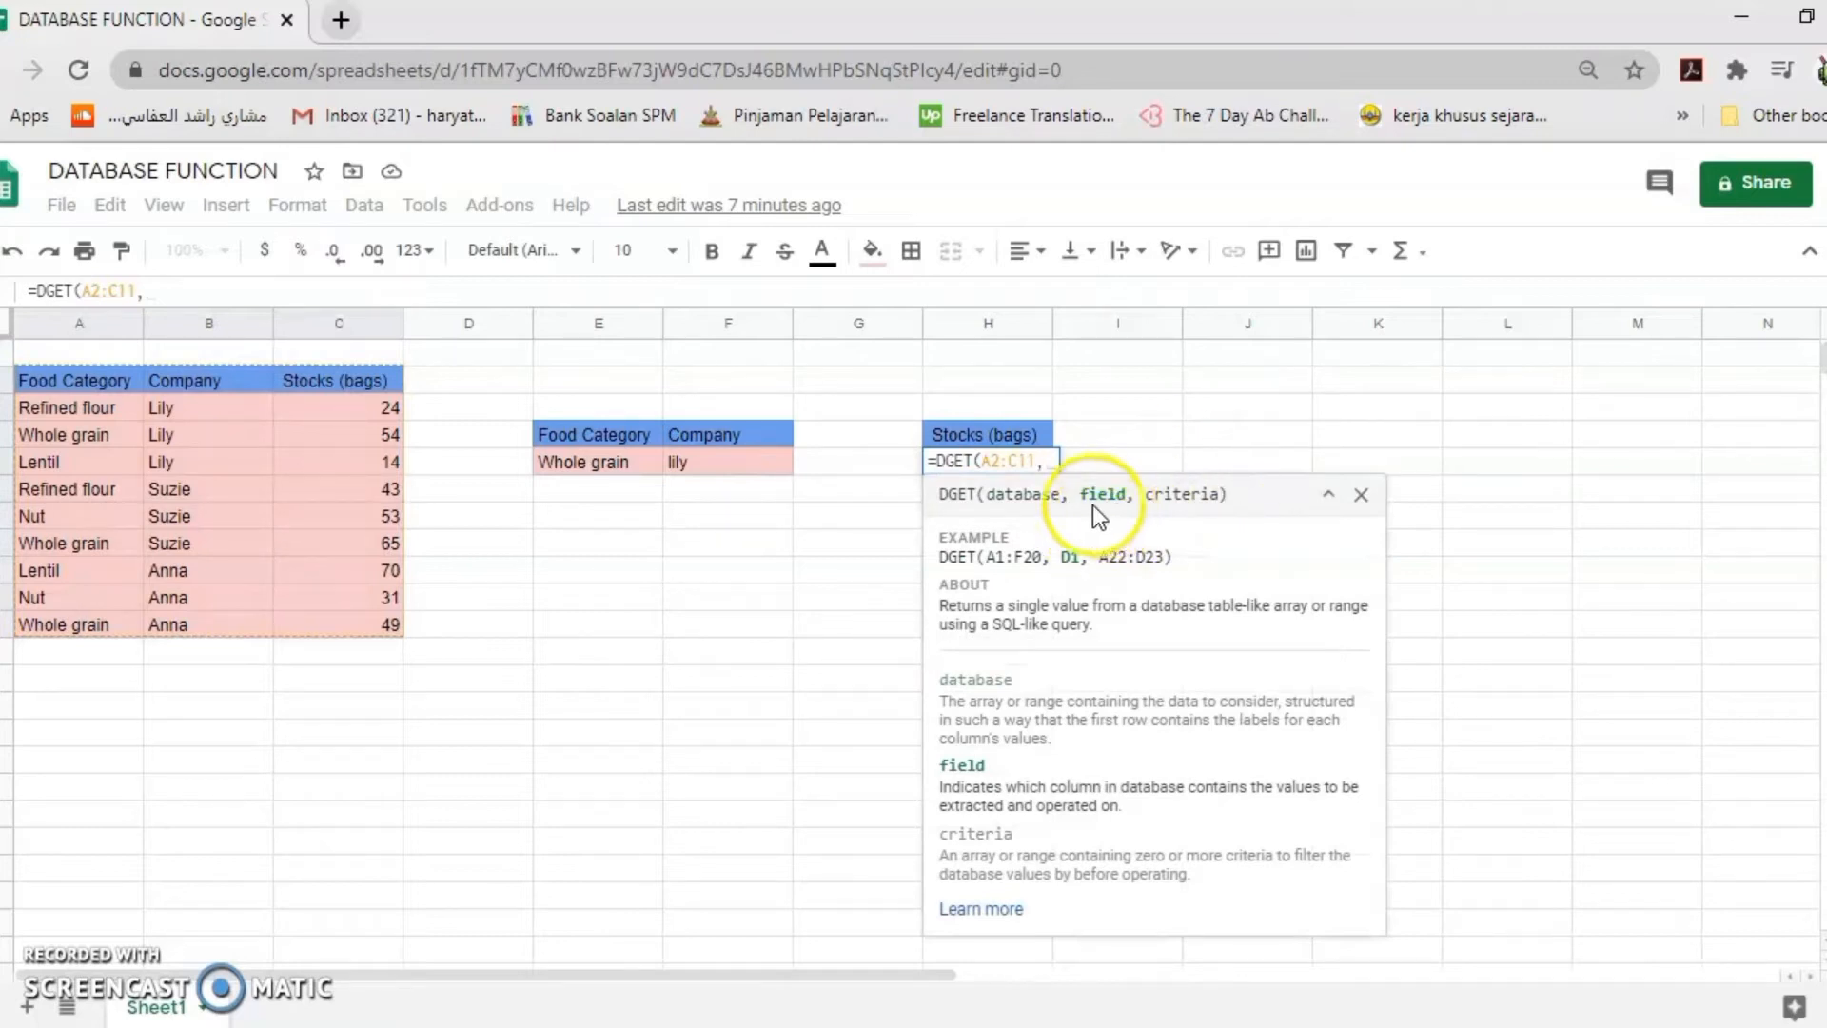
{"action": "left_click", "coordinate": [323, 379]}
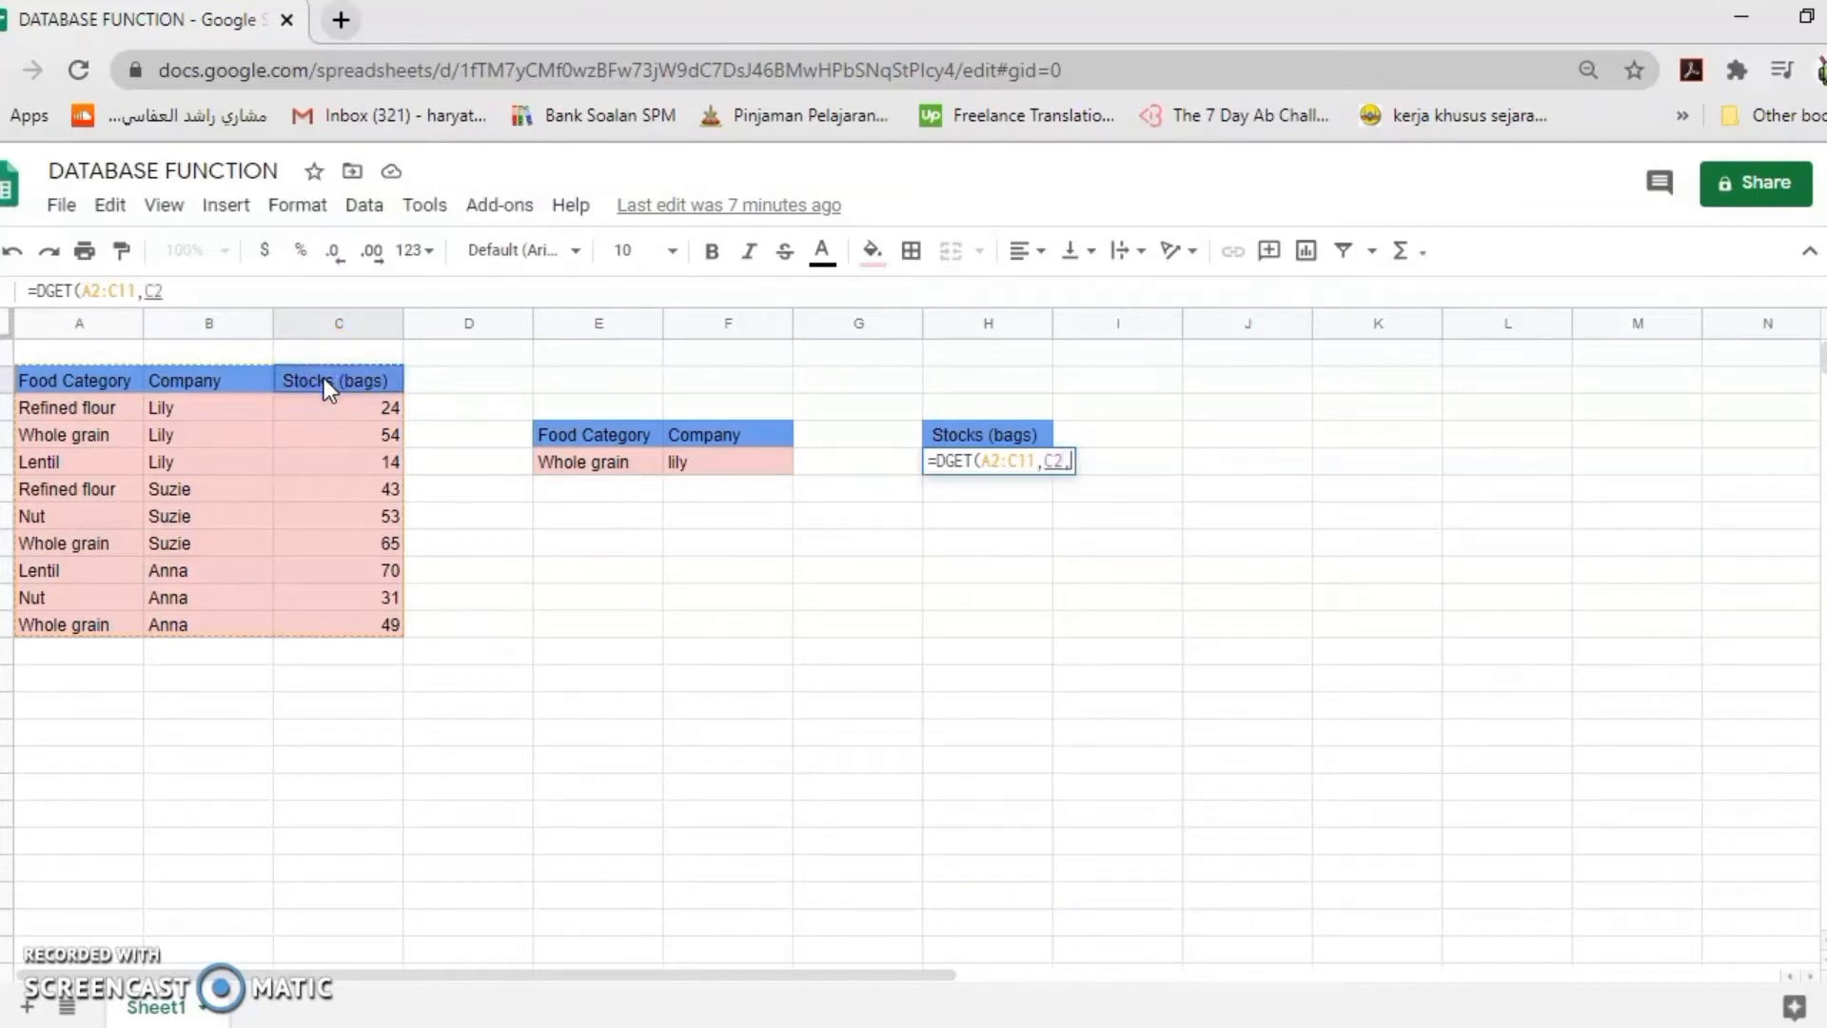
{"action": "type", "text": ","}
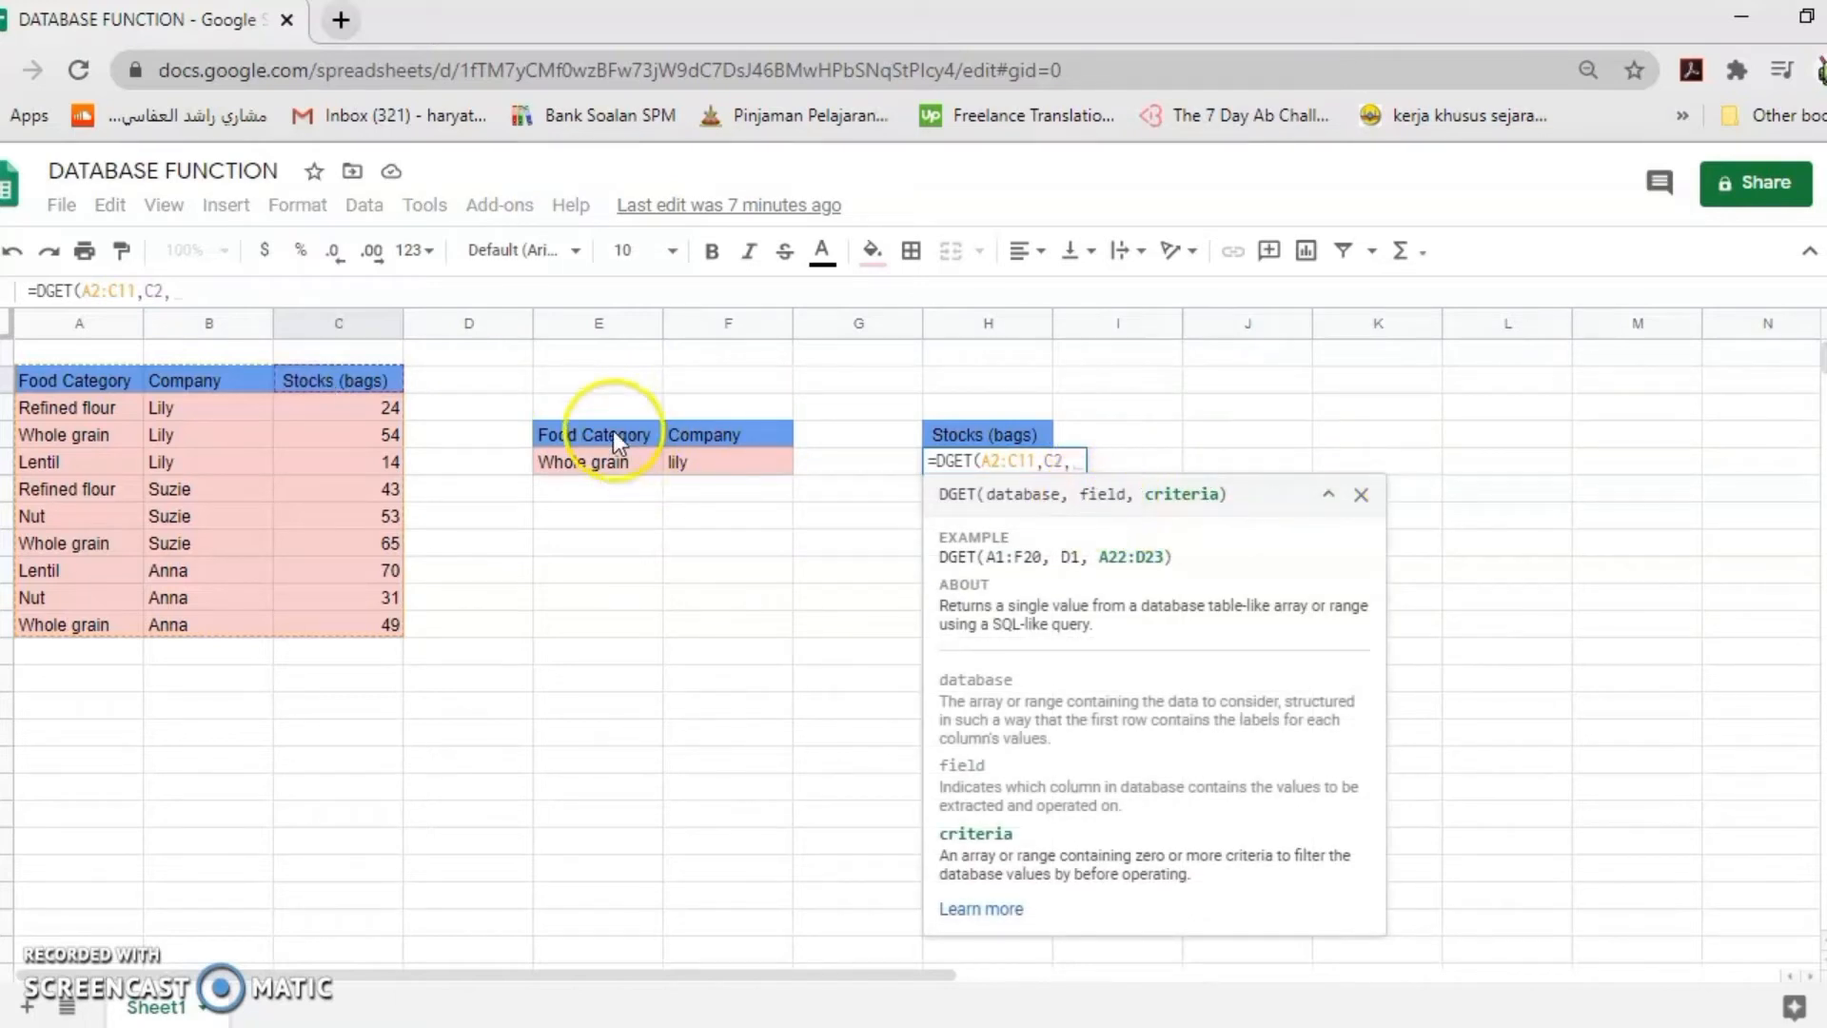
{"action": "left_click", "coordinate": [548, 433]}
{"action": "left_click_drag", "start_coordinate": [550, 430], "coordinate": [767, 476]}
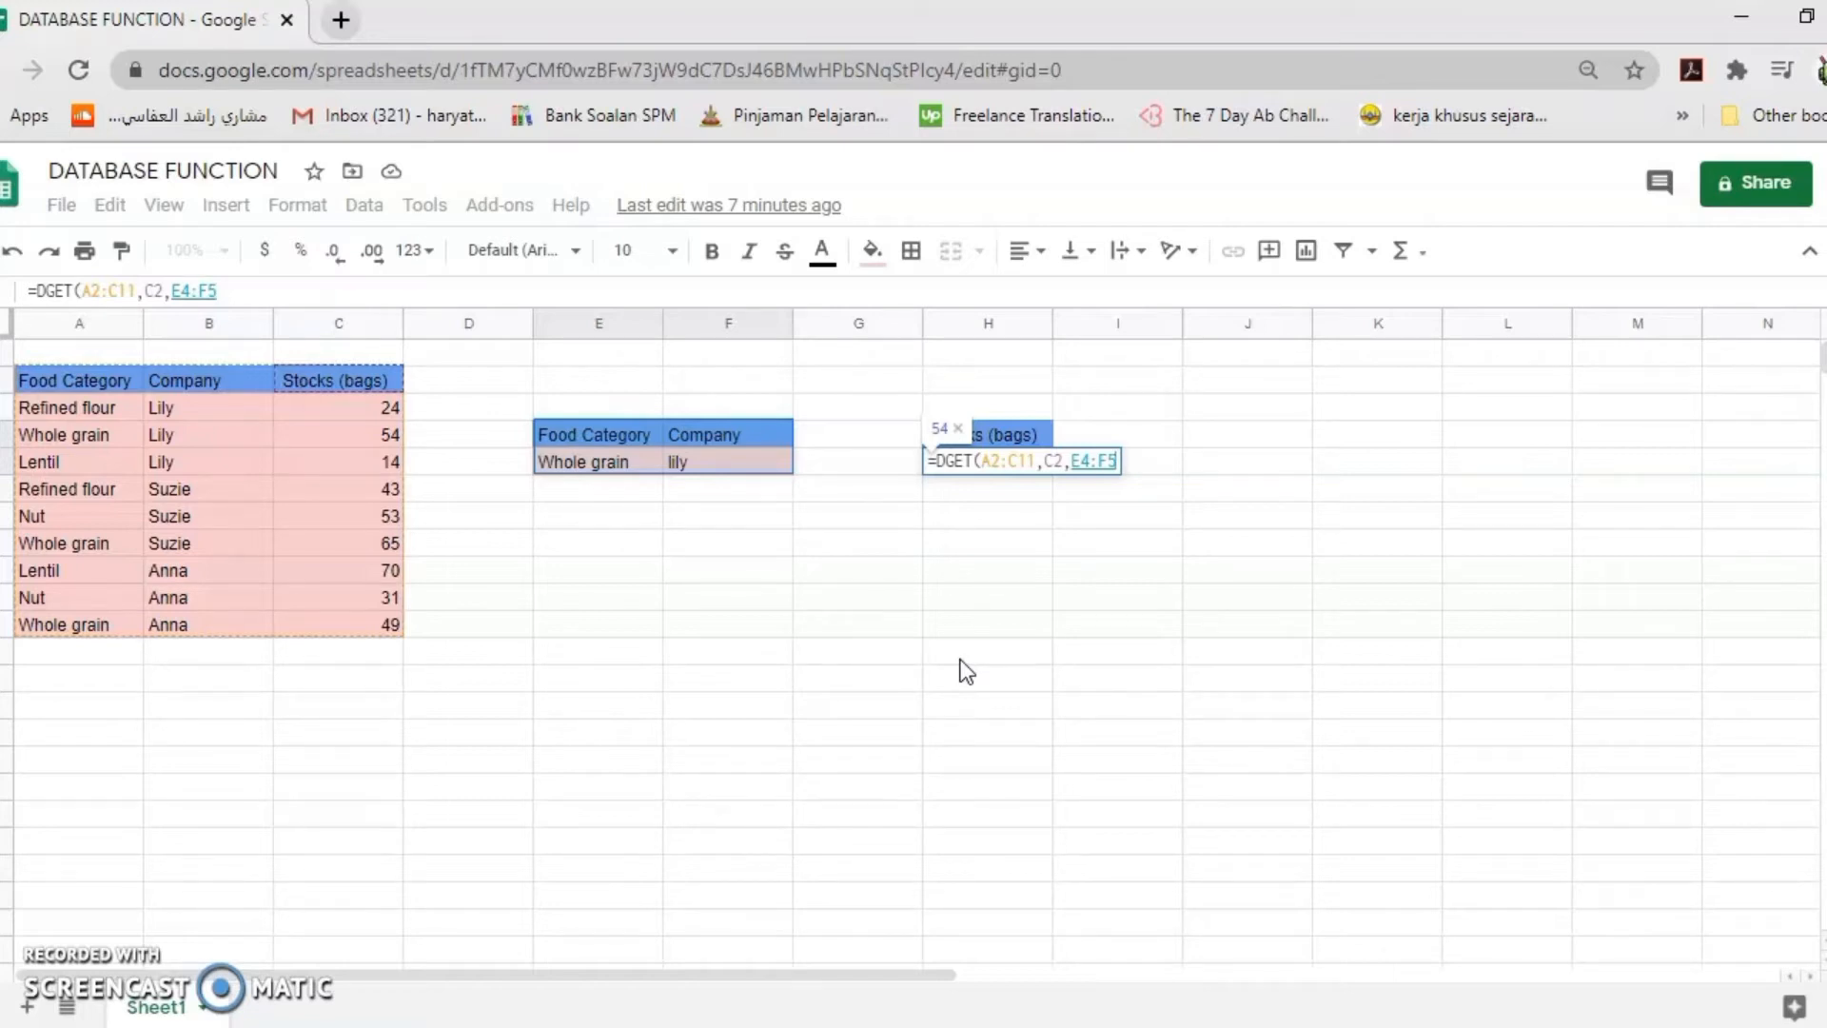
{"action": "left_click", "coordinate": [590, 468]}
{"action": "key", "text": "Return"}
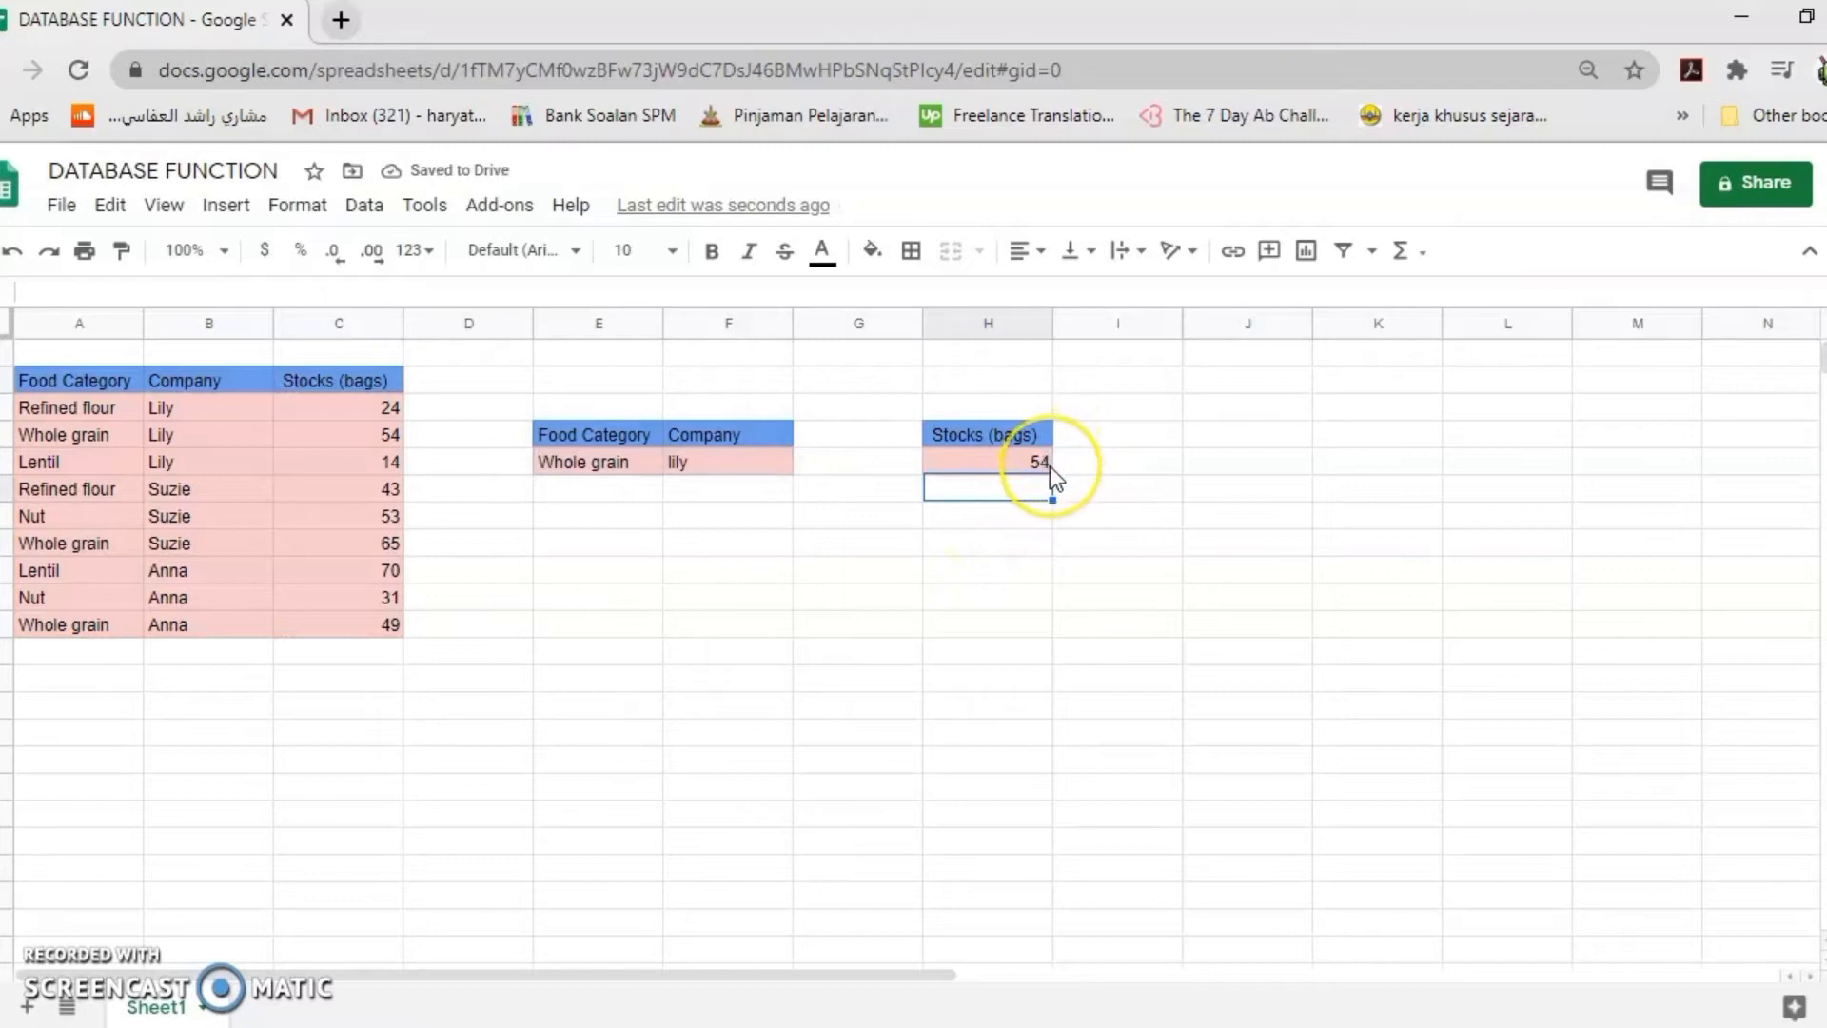
Replace the Company criterion in cell F5 with suzie
{"action": "left_click", "coordinate": [693, 466]}
{"action": "key", "text": "Delete"}
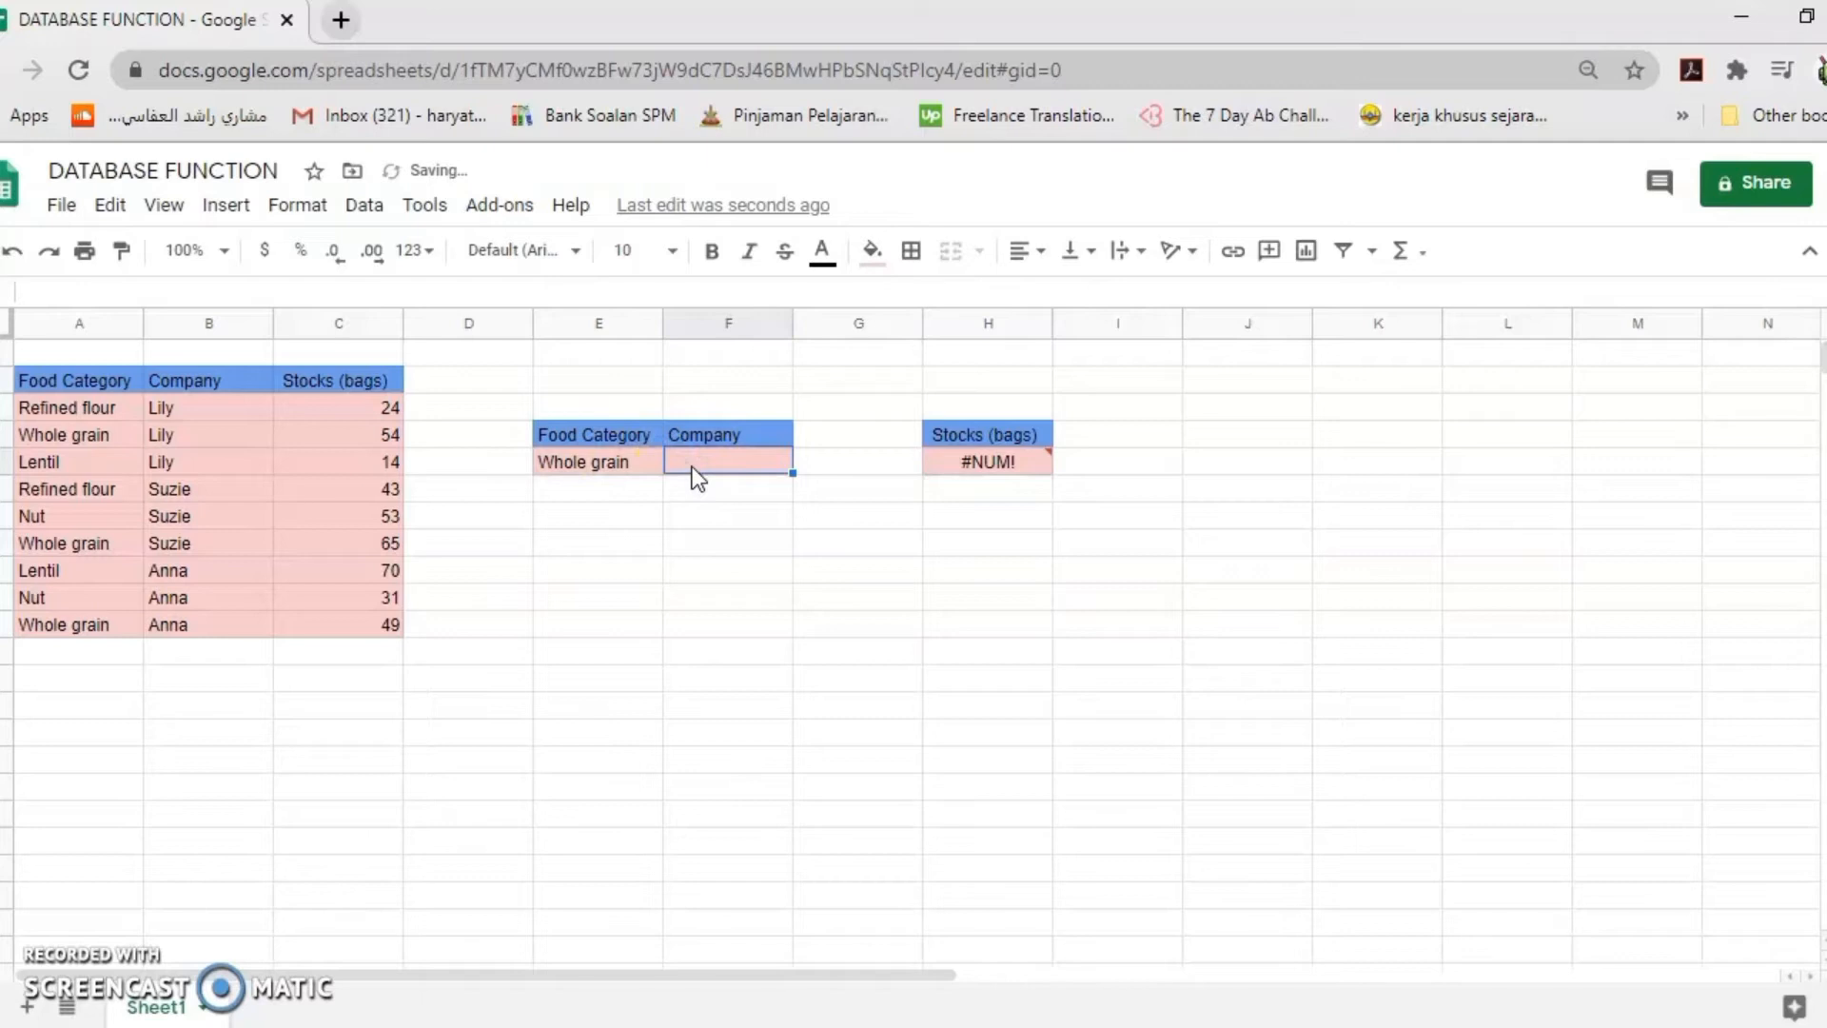
{"action": "type", "text": "suzie"}
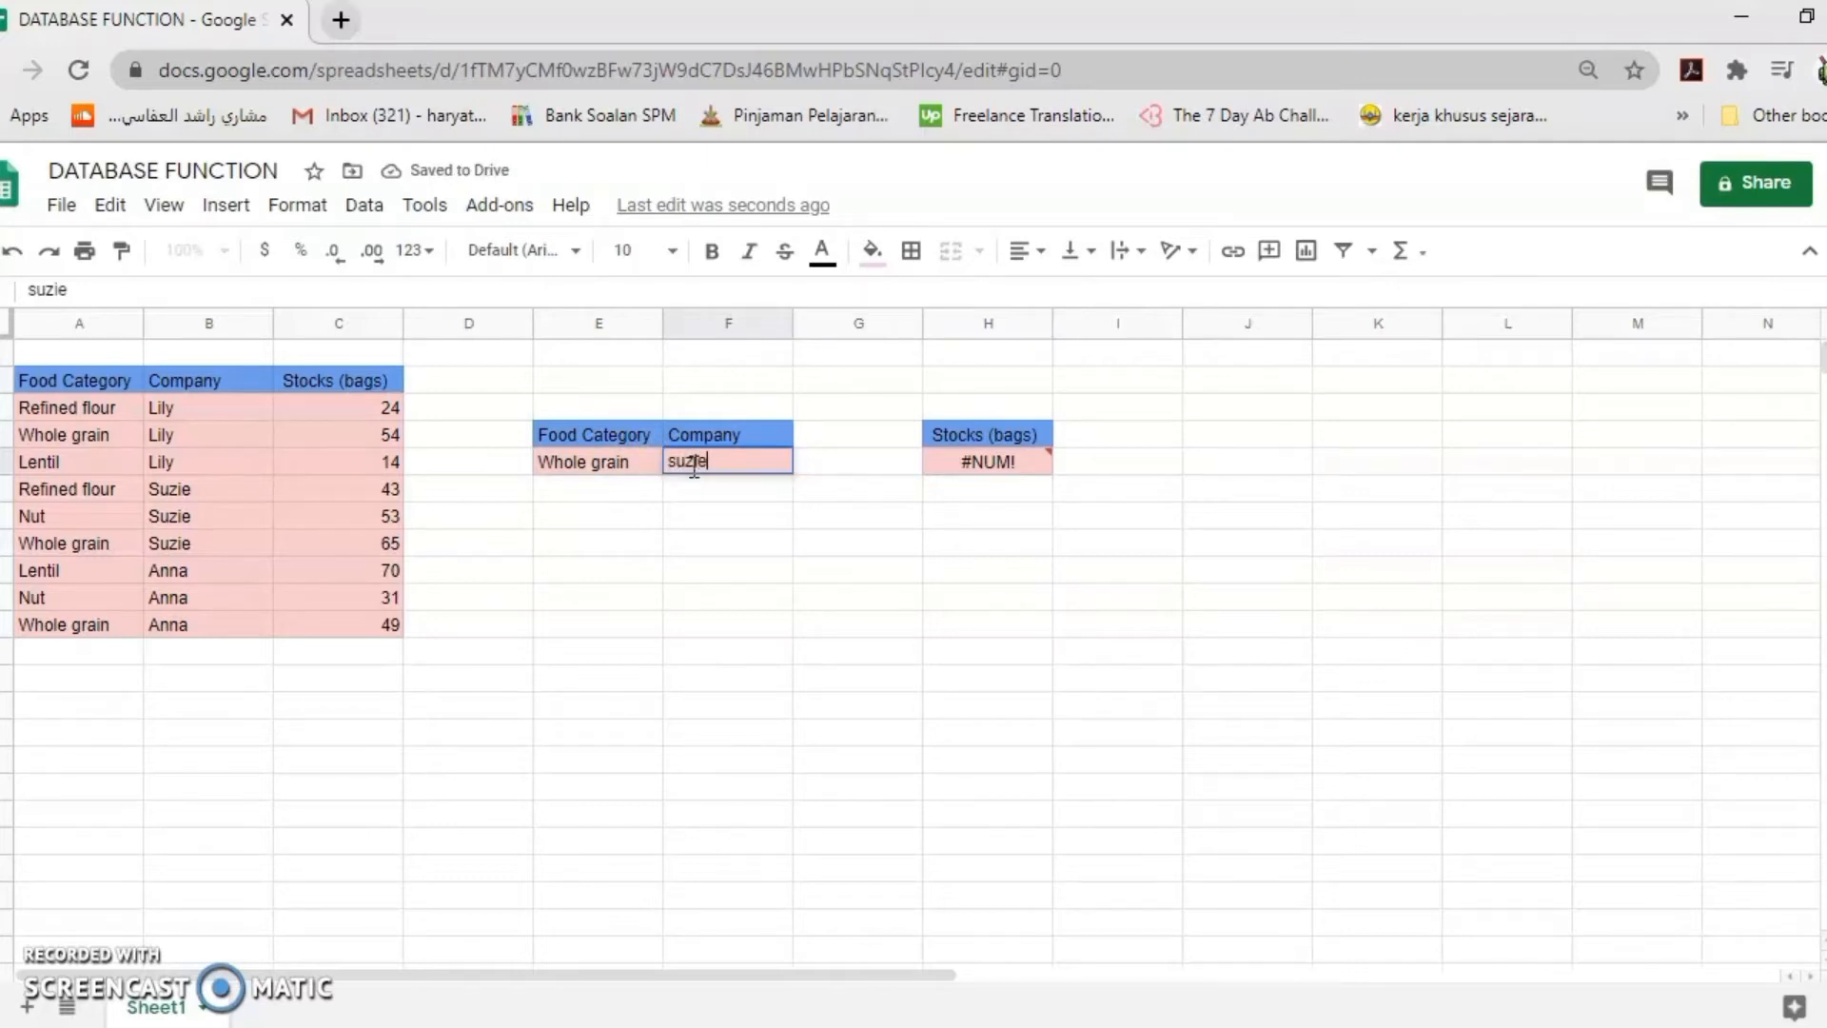
{"action": "key", "text": "Return"}
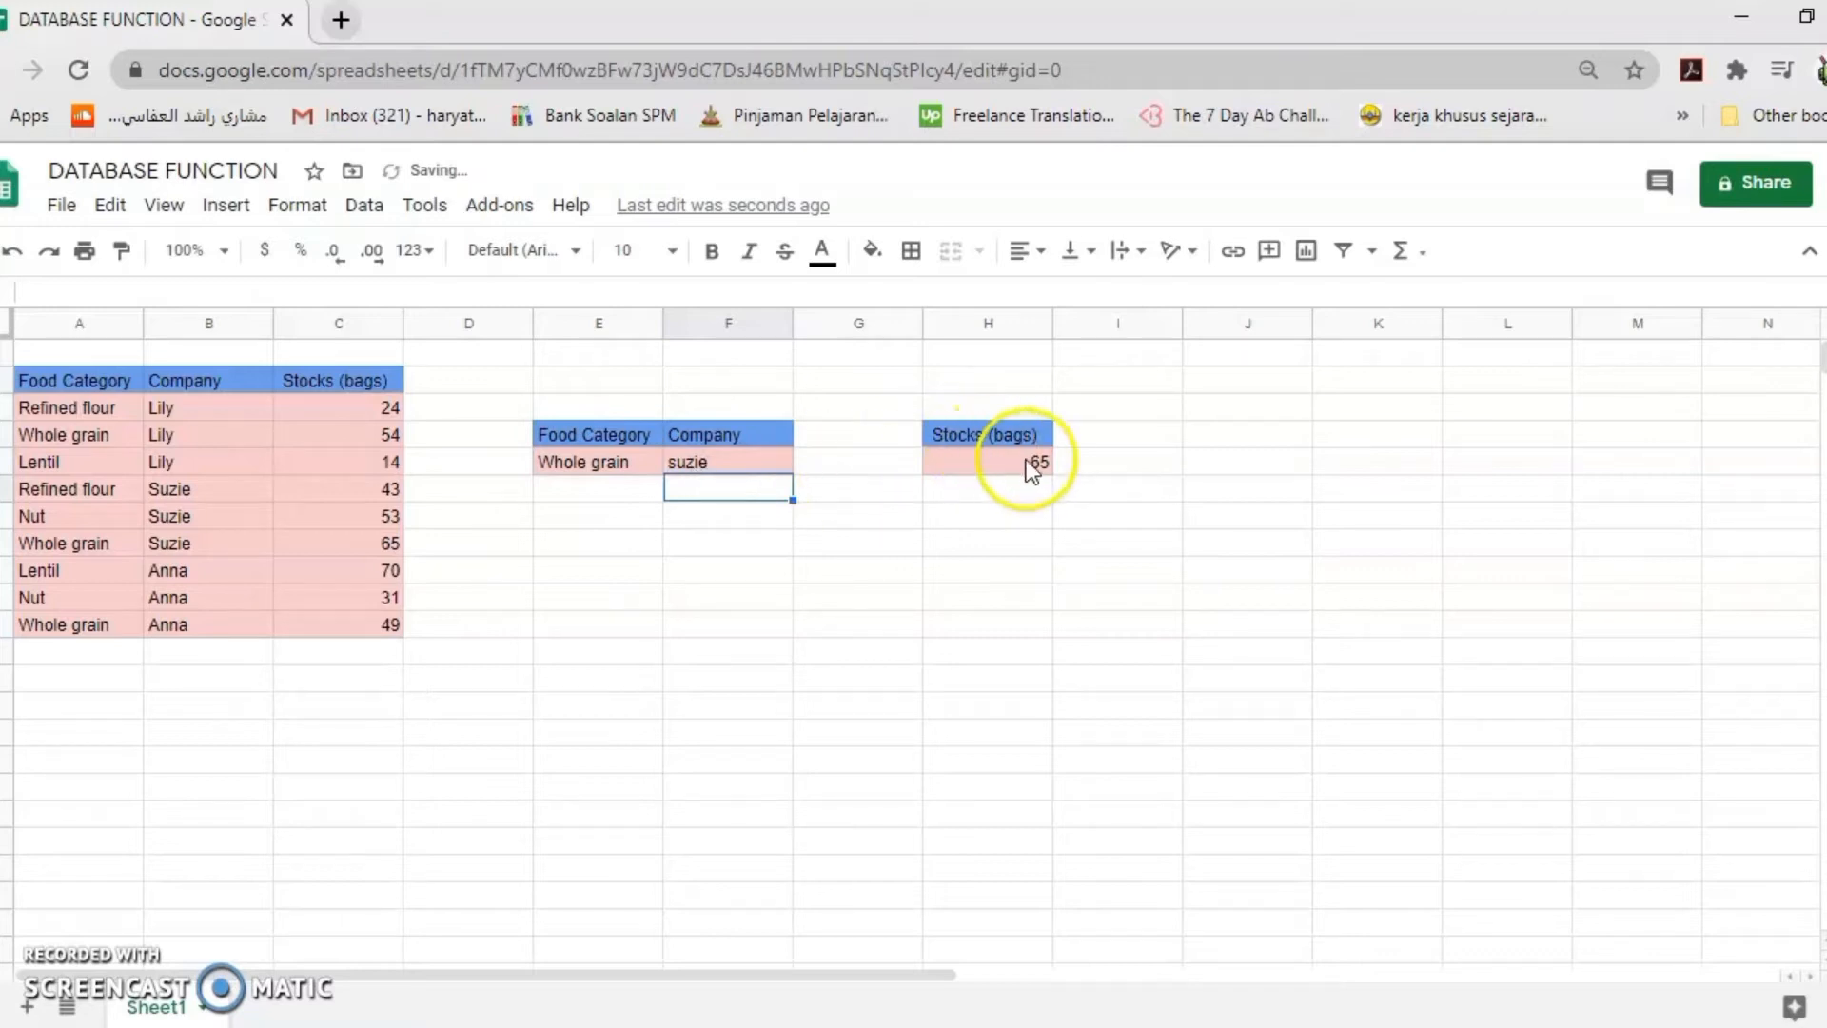
Change the Company criterion in cell F5 to anna
{"action": "left_click", "coordinate": [710, 460]}
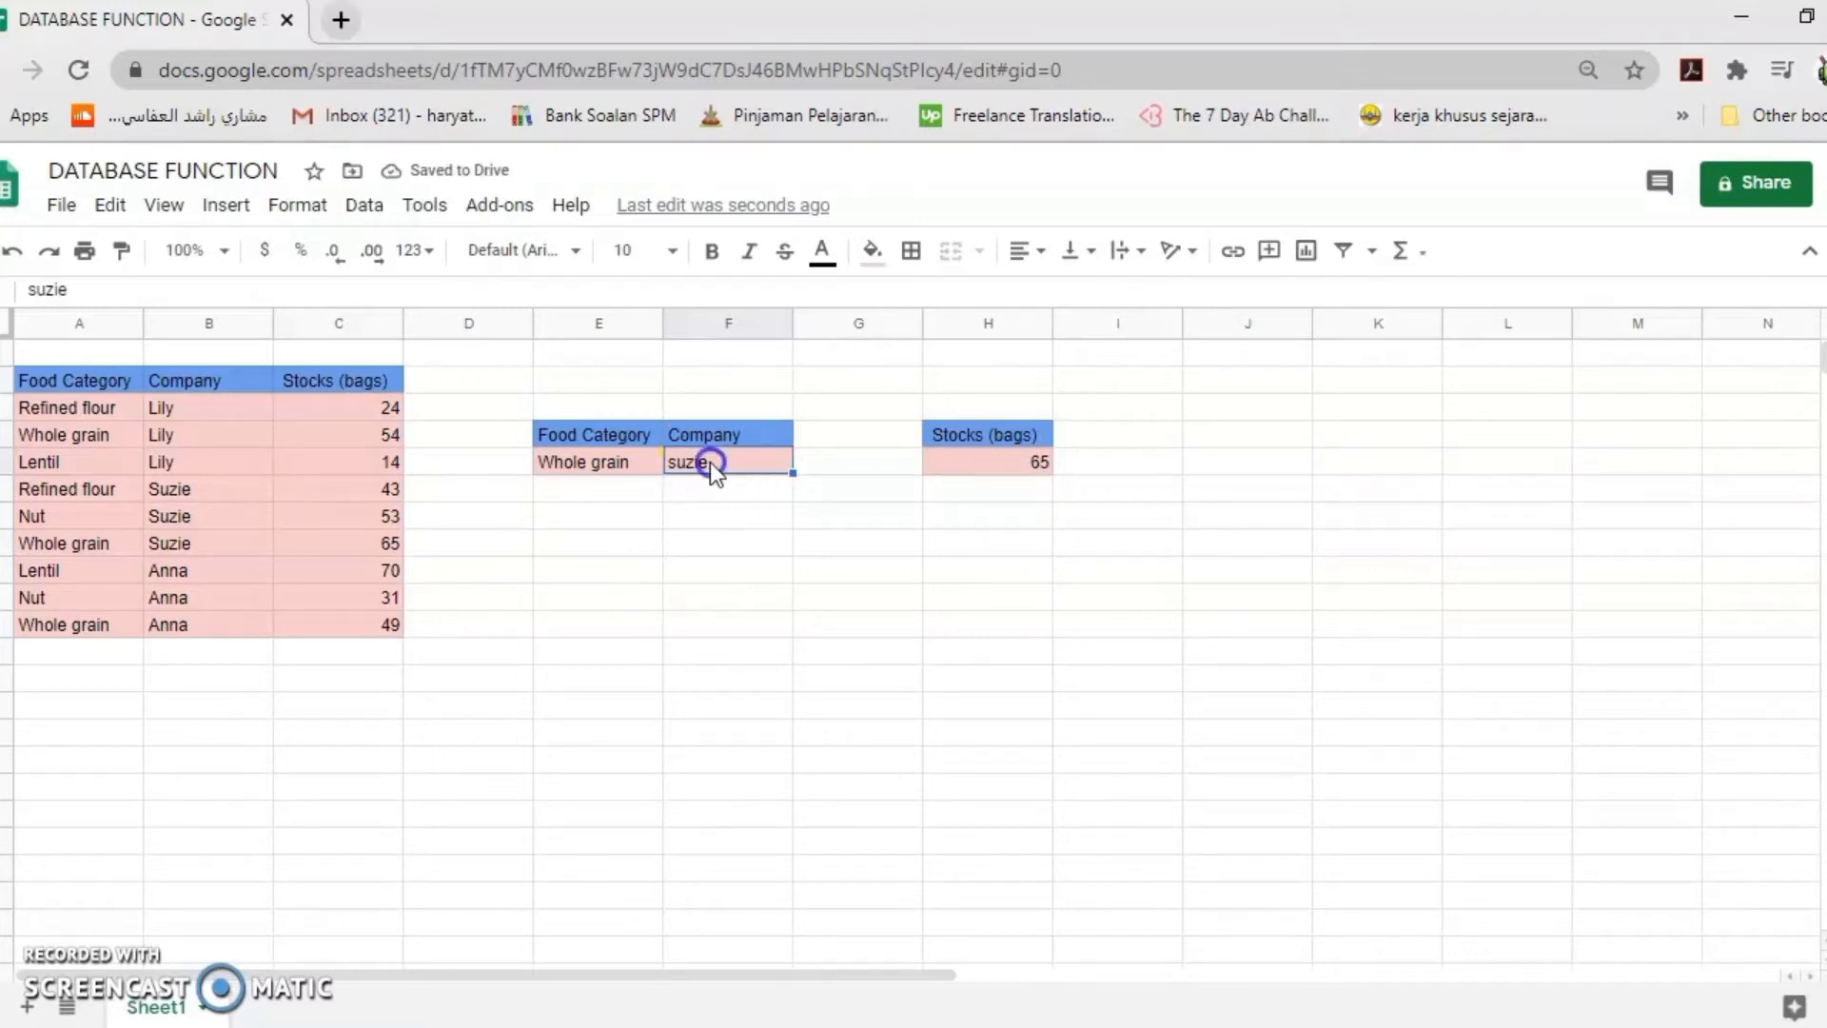
{"action": "key", "text": "Delete"}
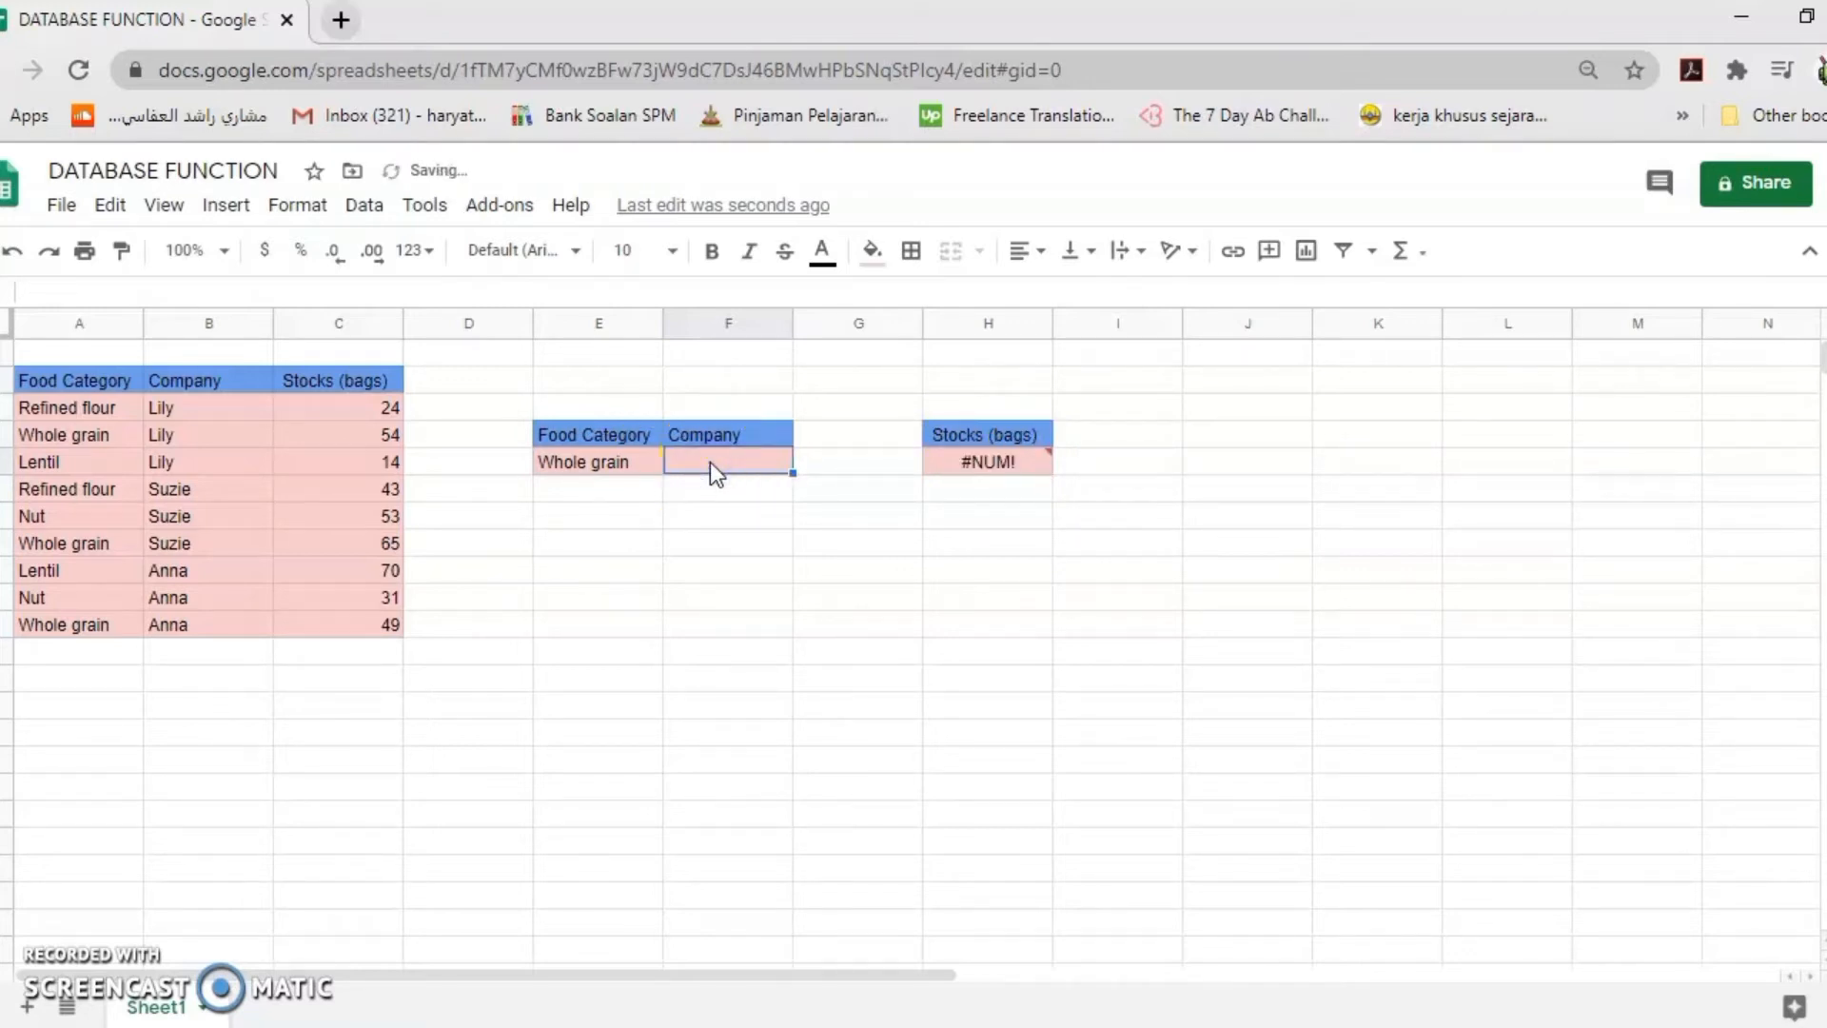
{"action": "type", "text": "anna"}
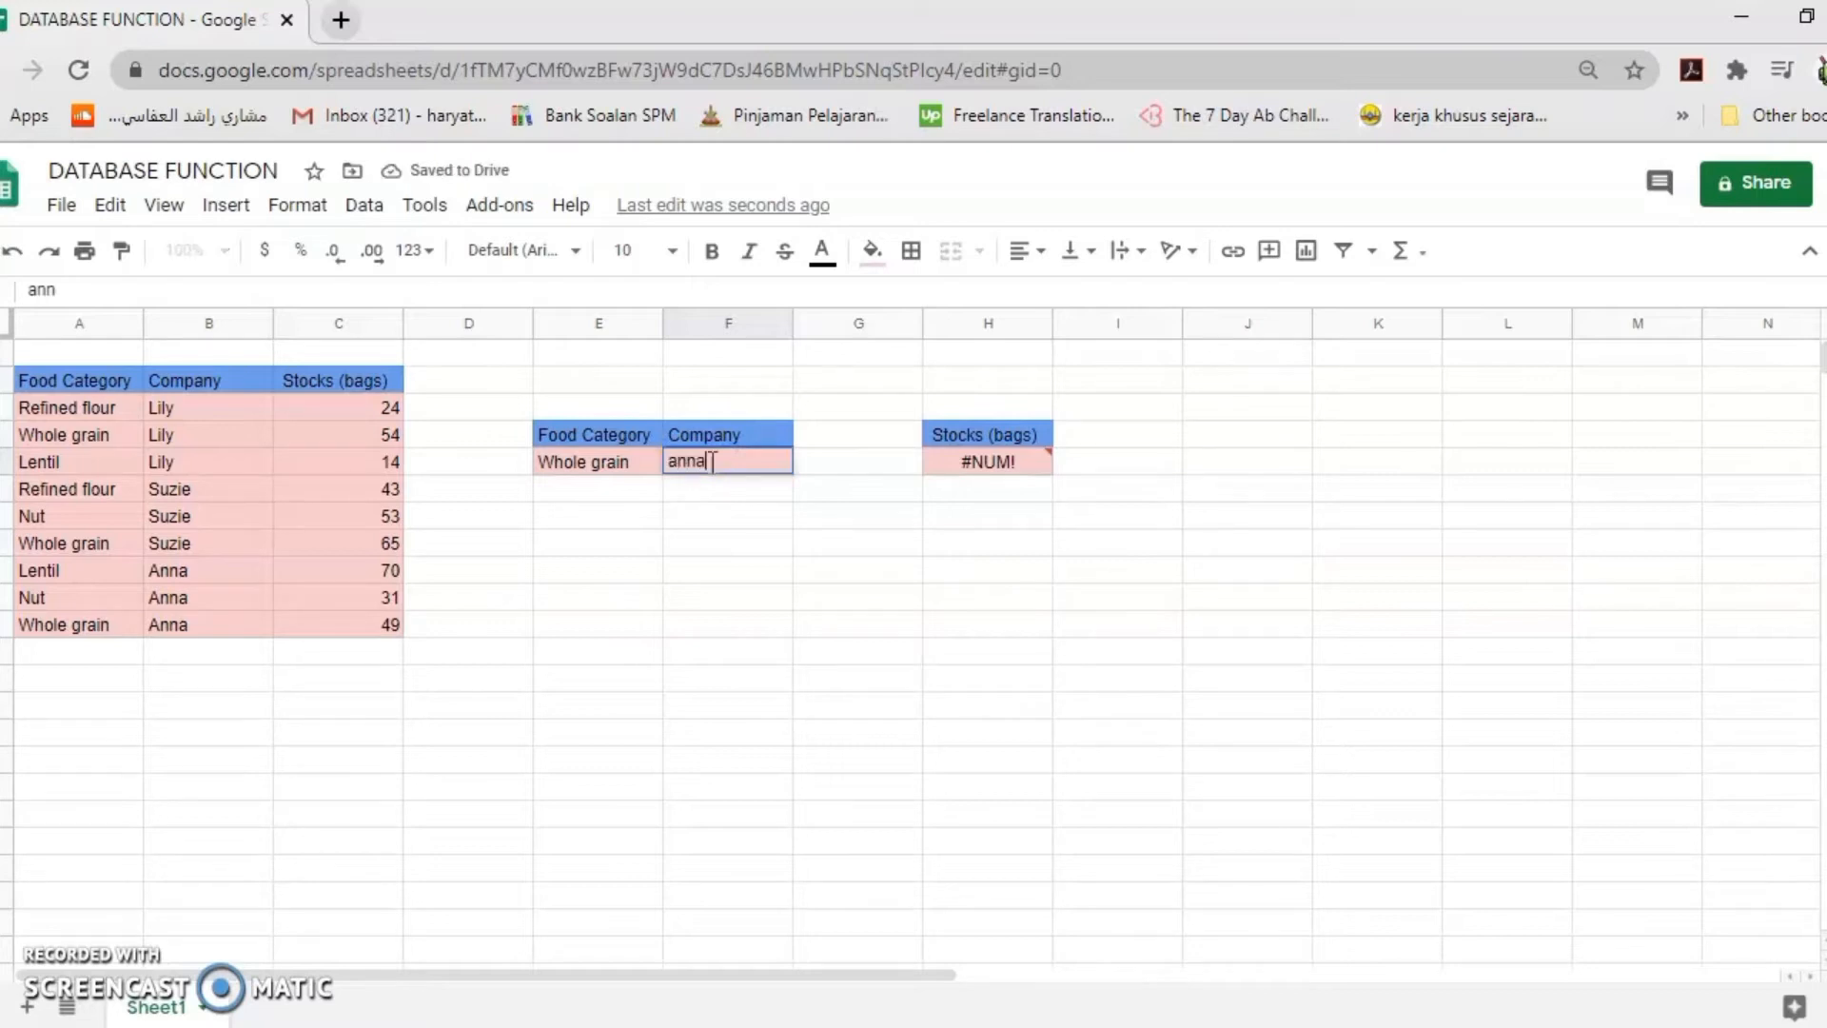
{"action": "key", "text": "Return"}
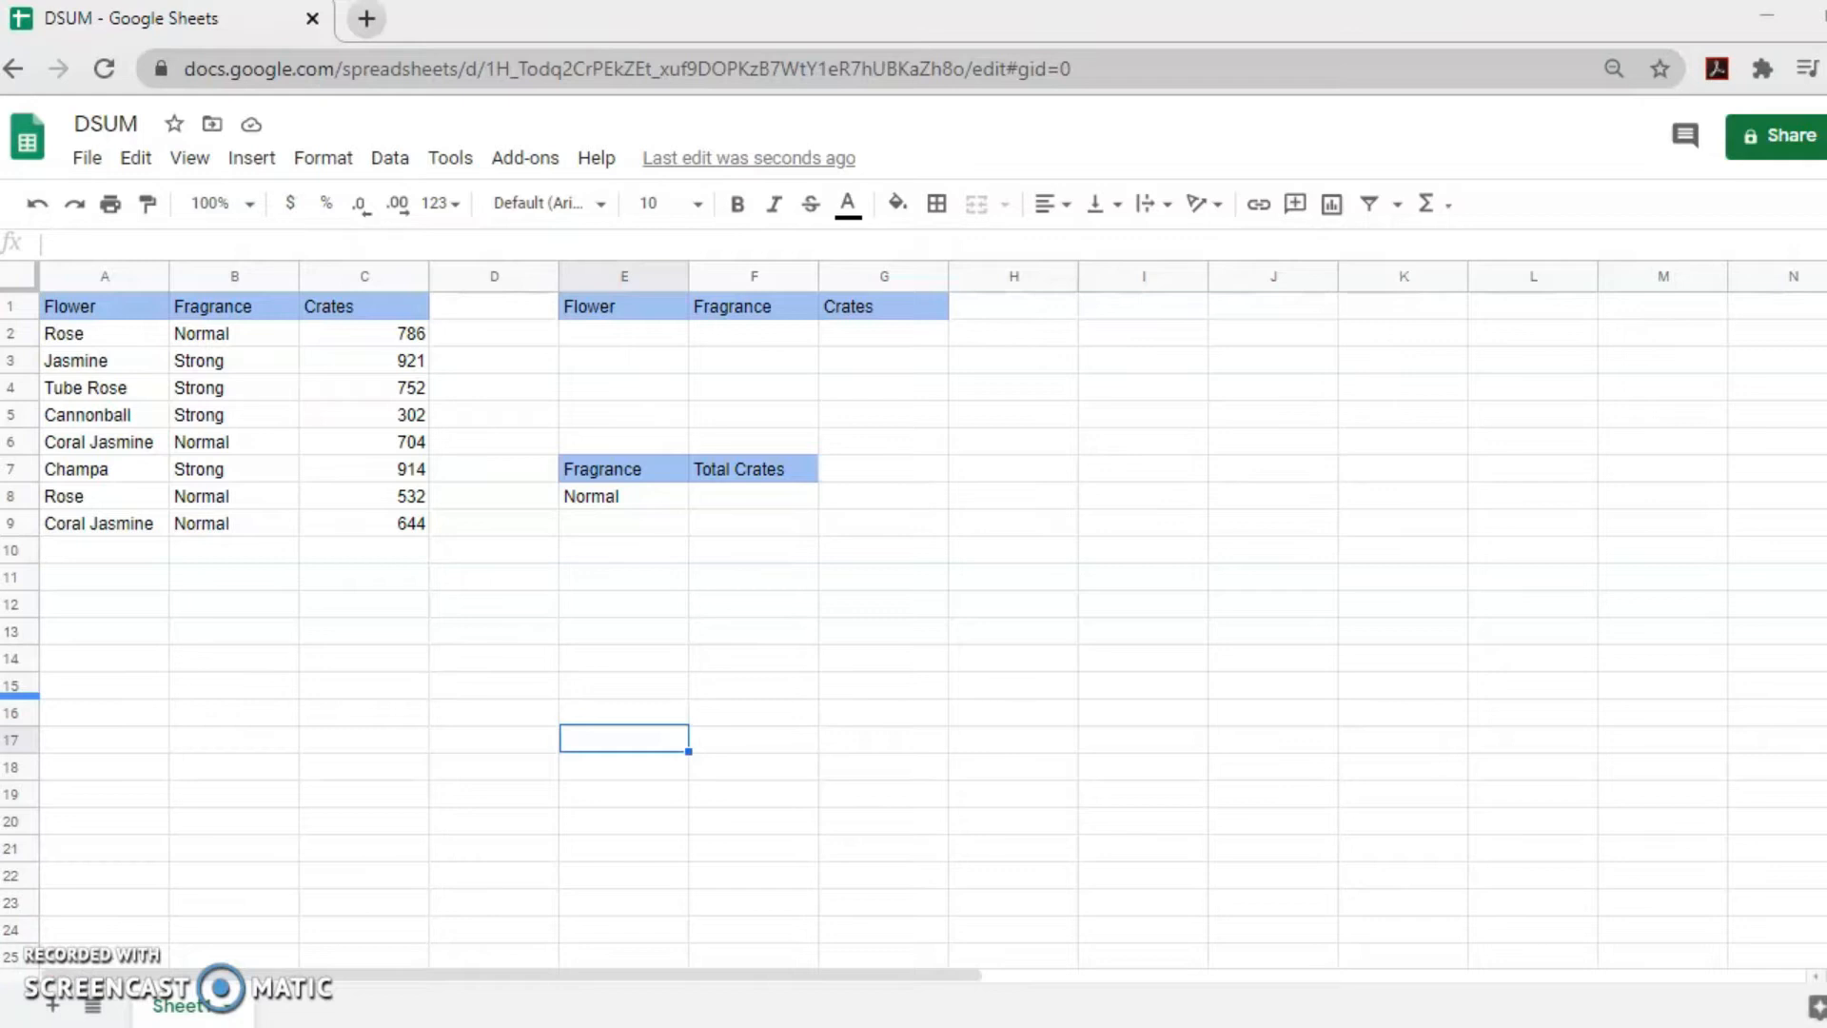
Examine the flower table A1:C9, its Crates column and the criteria range E1:G2 in the DSUM spreadsheet
{"action": "left_click_drag", "start_coordinate": [67, 312], "coordinate": [414, 524]}
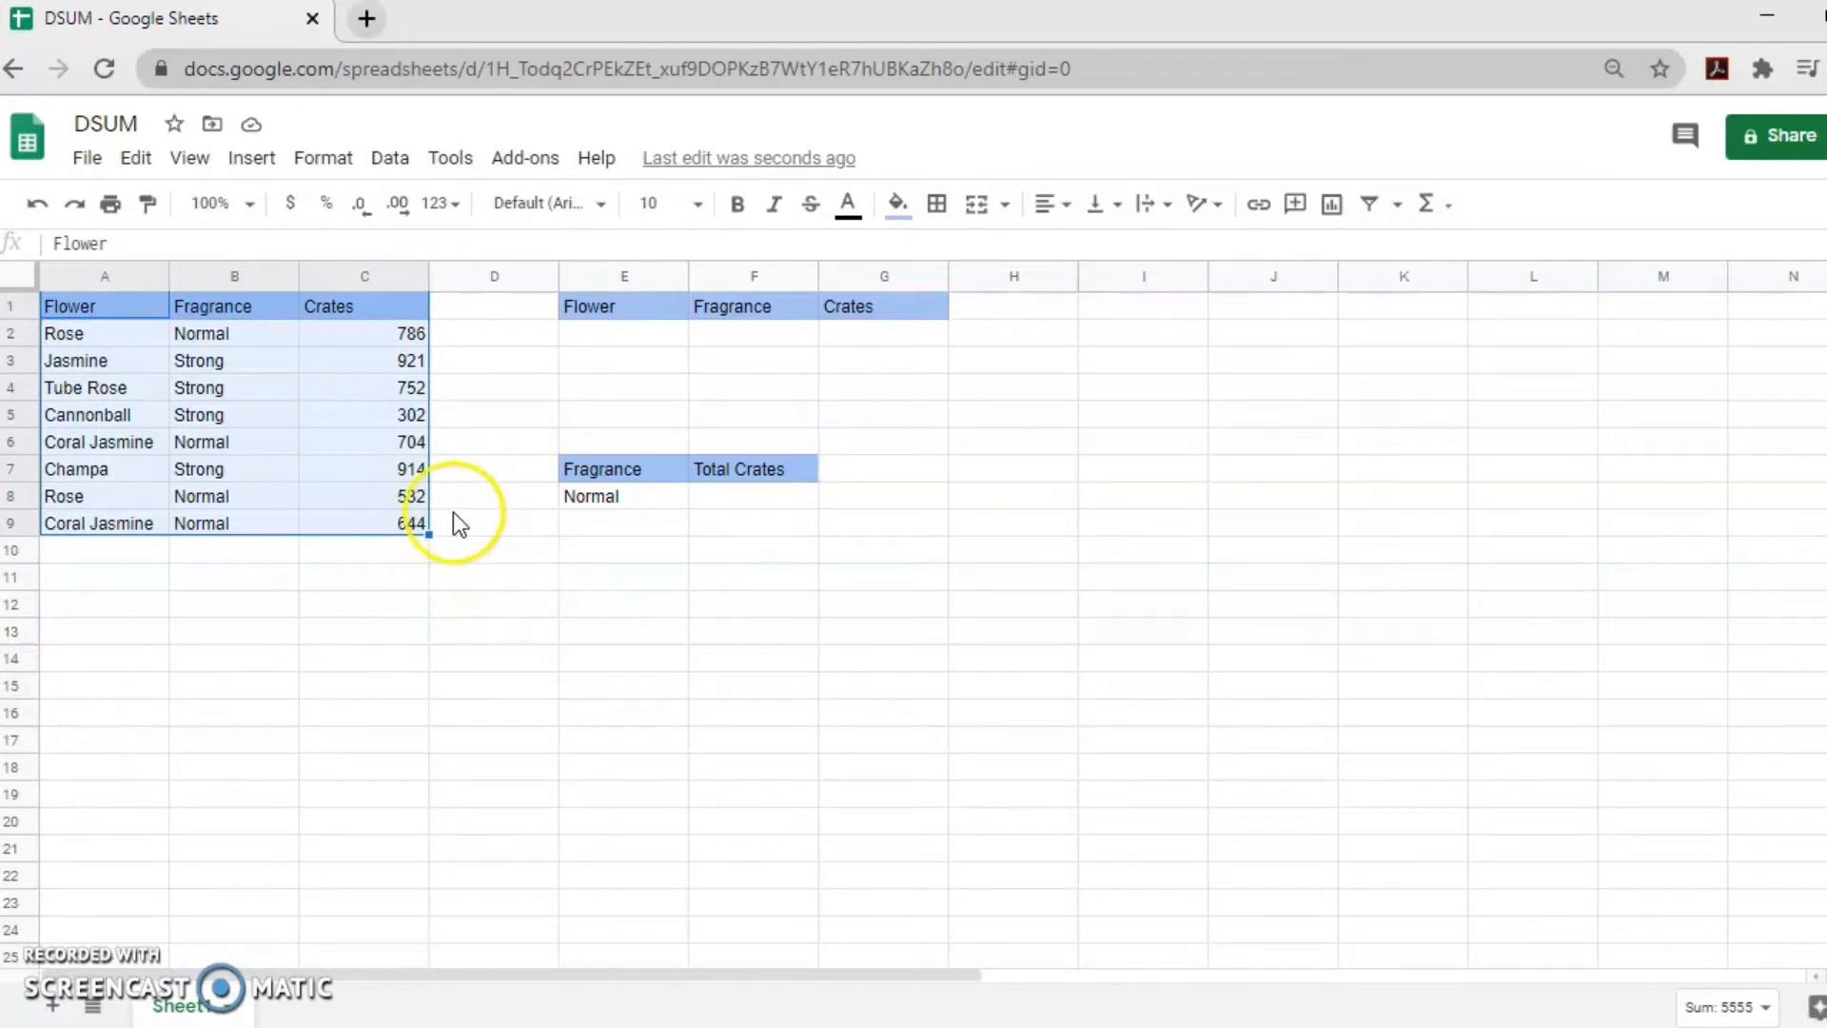
{"action": "left_click", "coordinate": [359, 307]}
{"action": "left_click_drag", "start_coordinate": [367, 352], "coordinate": [395, 524]}
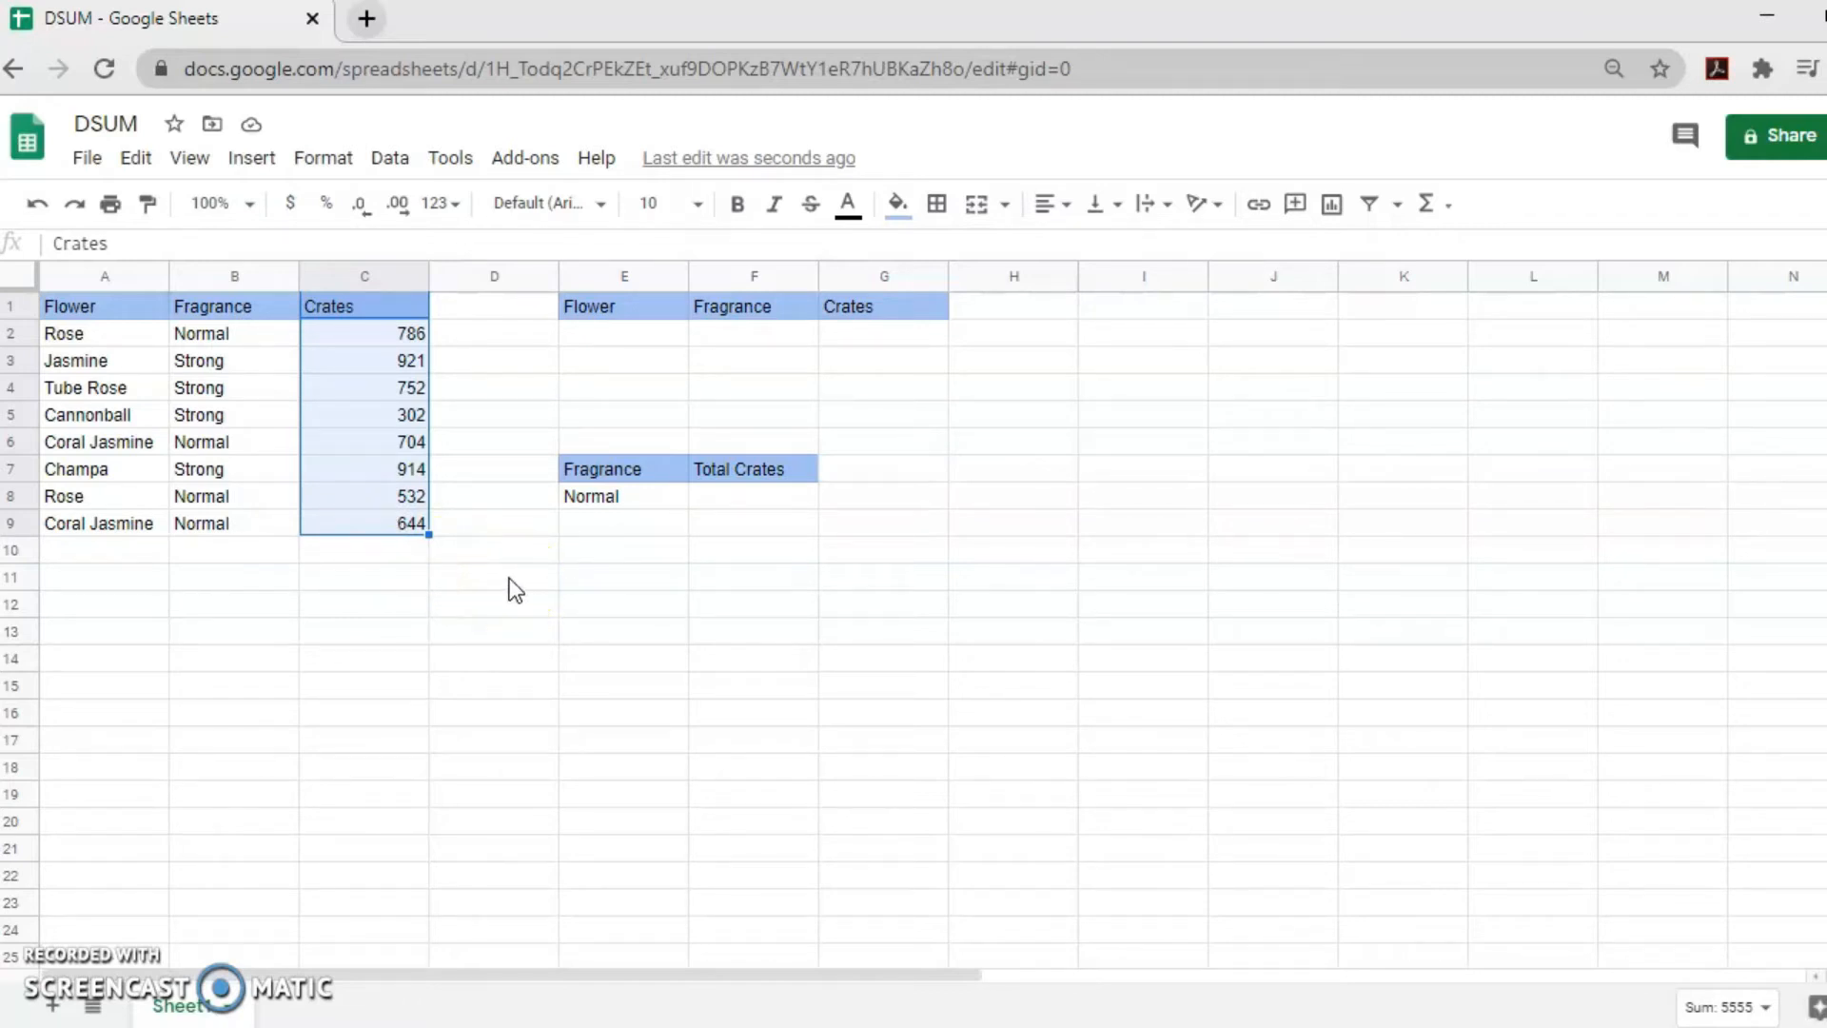
{"action": "left_click_drag", "start_coordinate": [594, 306], "coordinate": [943, 326]}
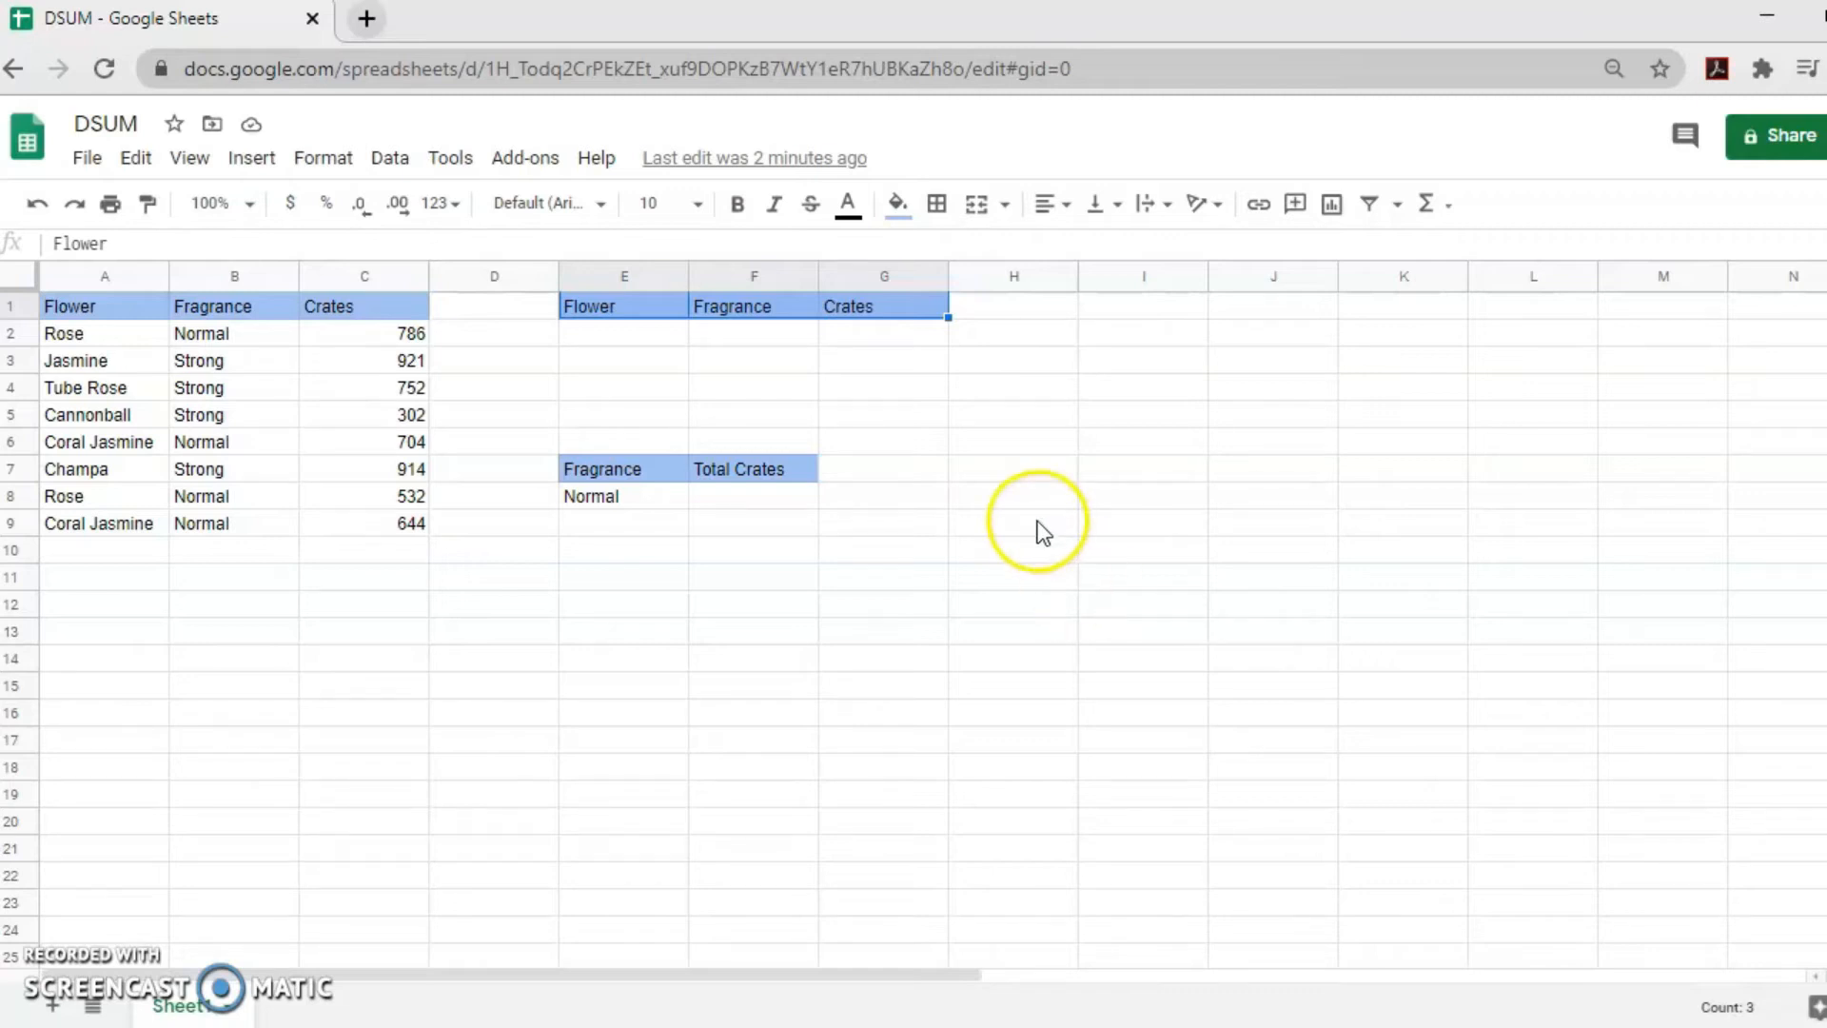
{"action": "left_click", "coordinate": [589, 312]}
{"action": "left_click_drag", "start_coordinate": [590, 312], "coordinate": [888, 339]}
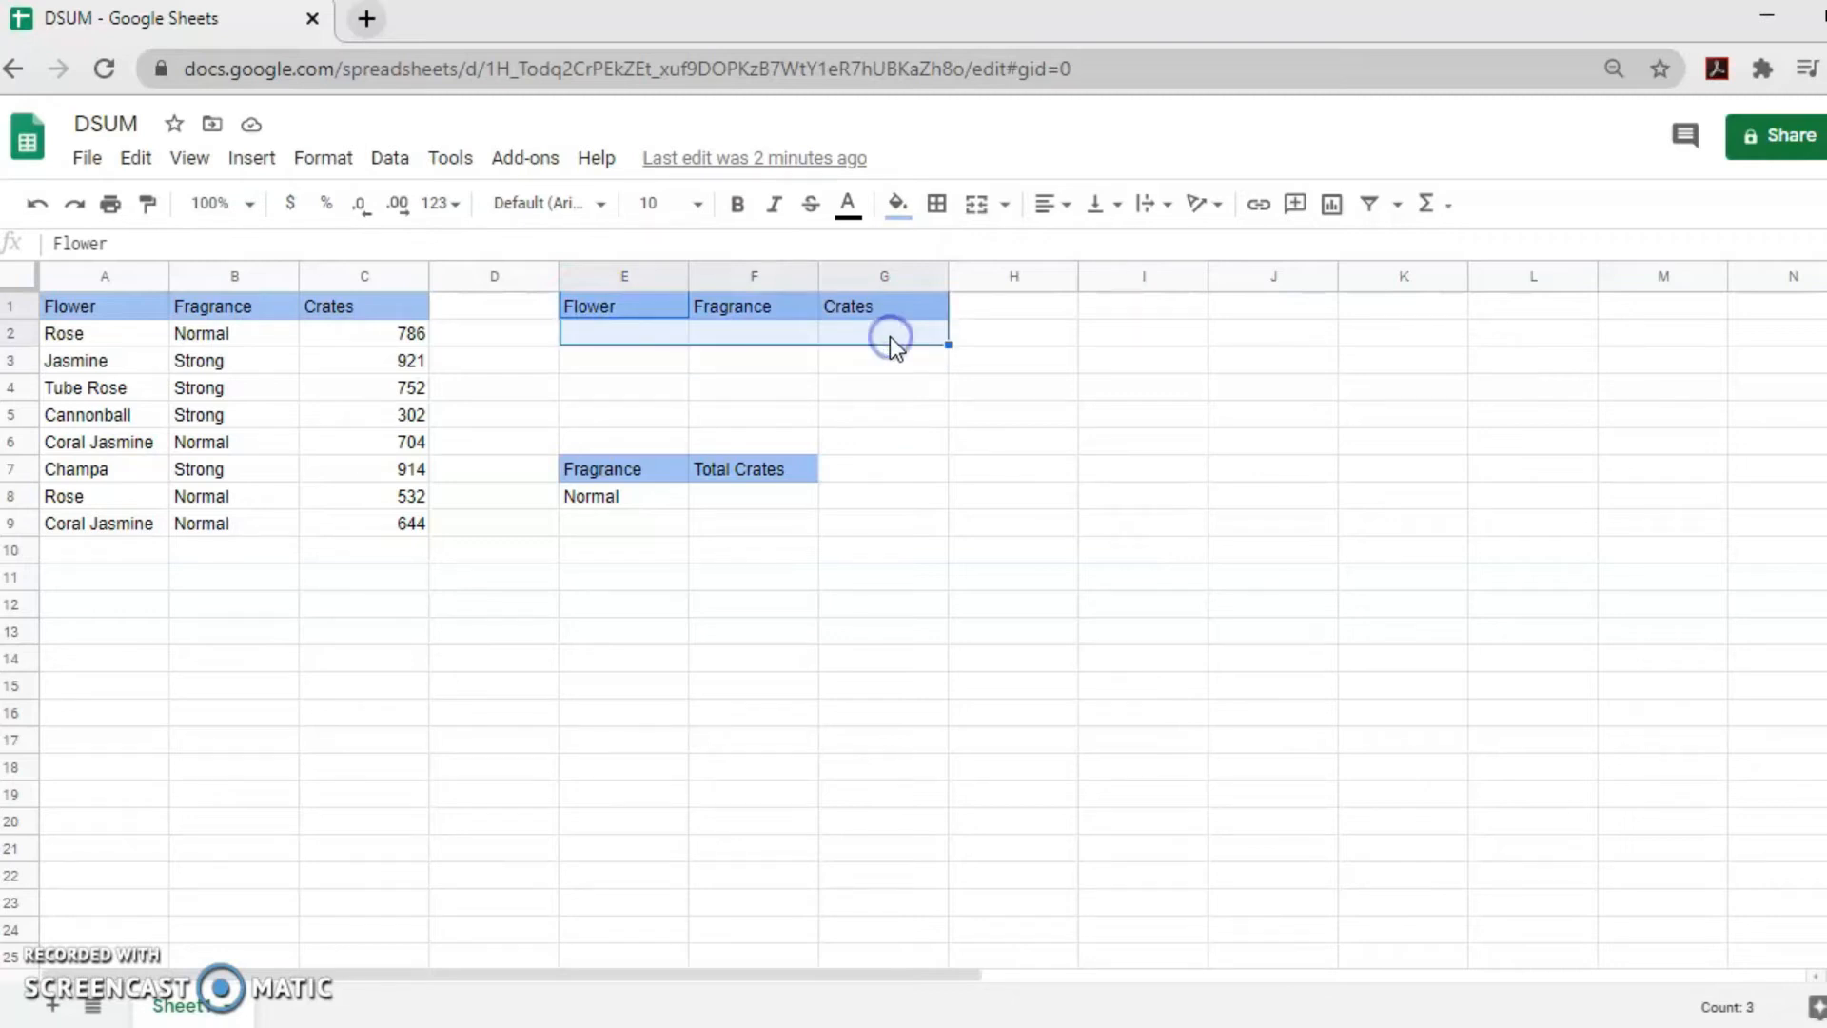
Fill in the criteria row with Normal under Fragrance in F2 and >500 under Crates in G2
{"action": "left_click", "coordinate": [755, 335]}
{"action": "type", "text": "Normal"}
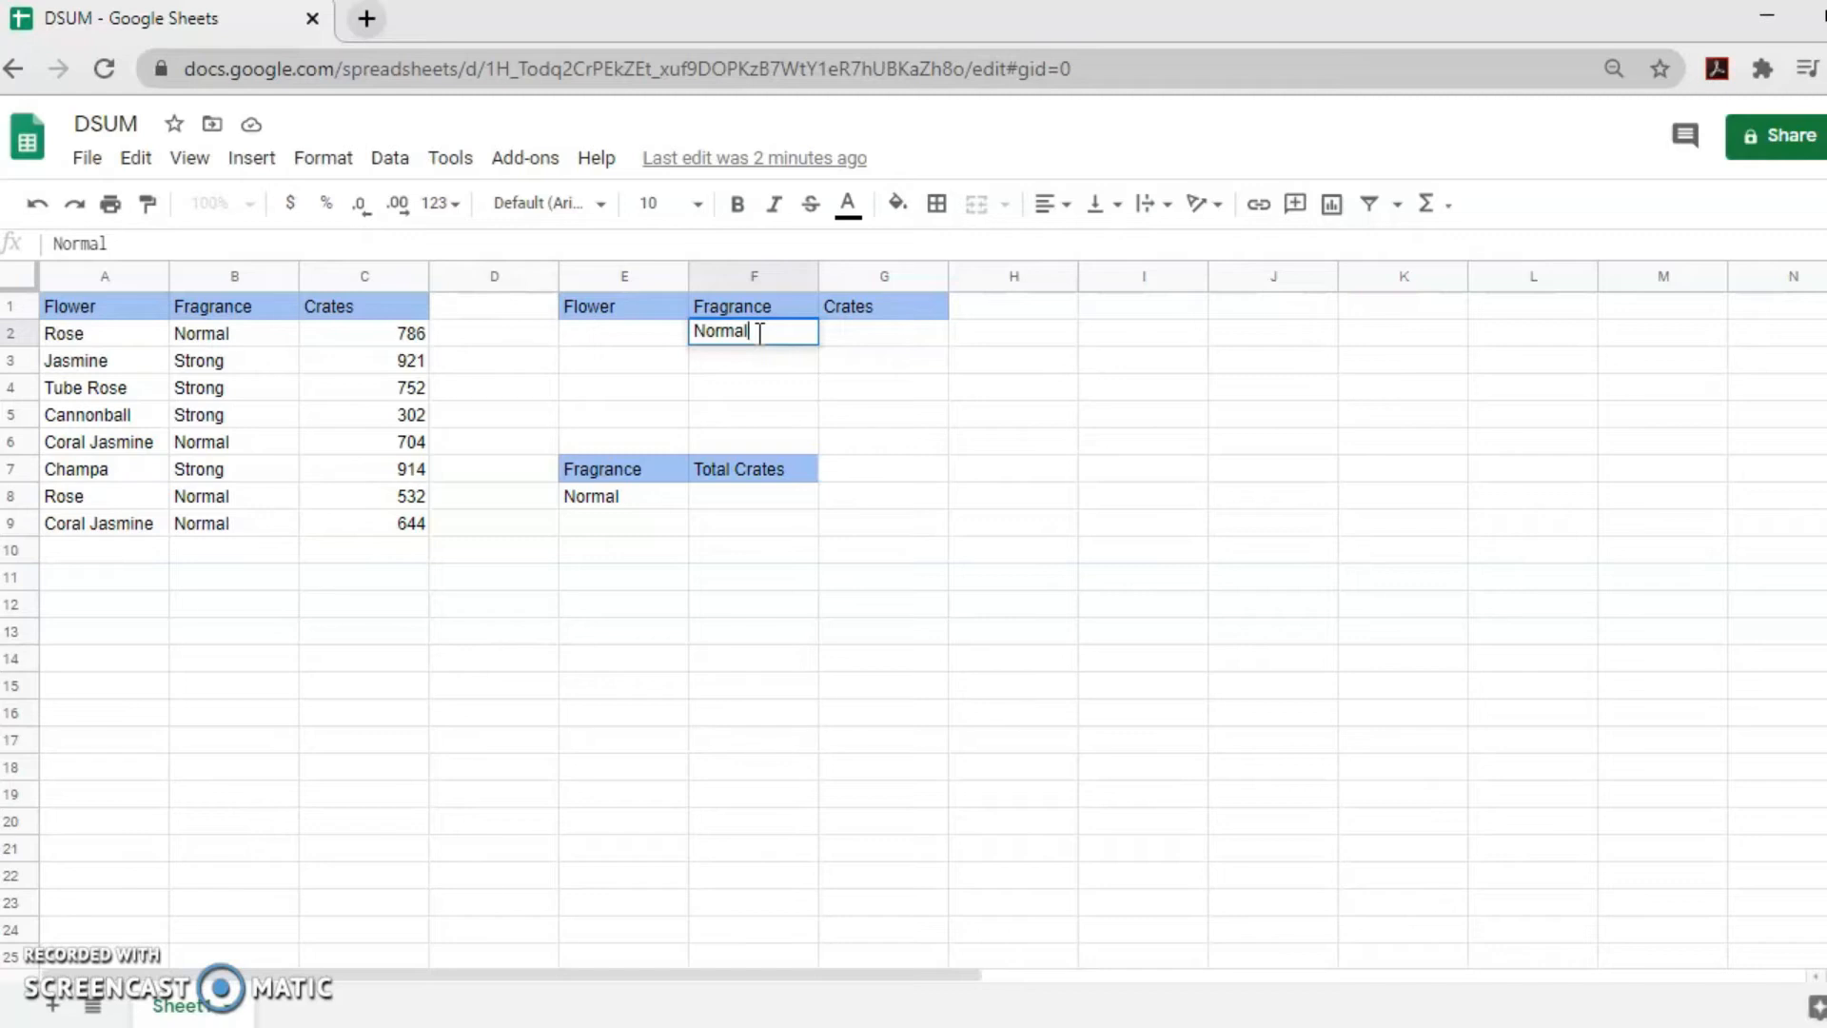
{"action": "left_click", "coordinate": [851, 333]}
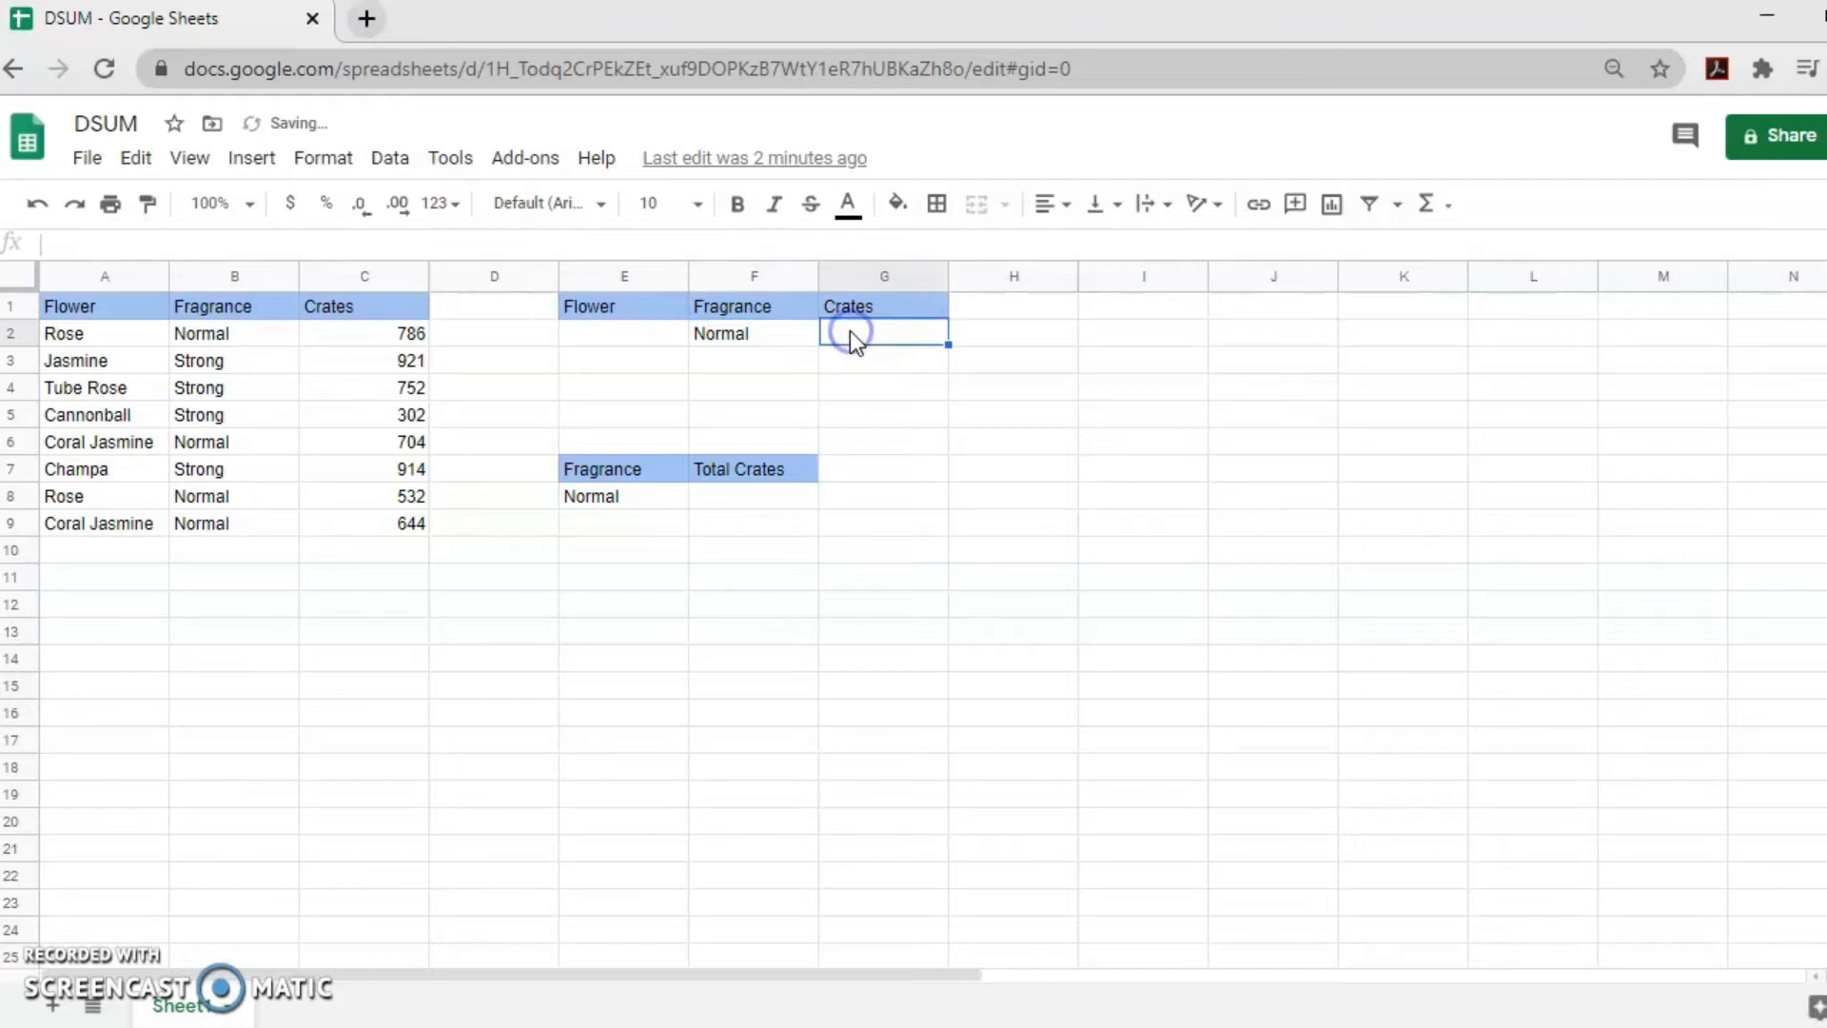
{"action": "type", "text": ">"}
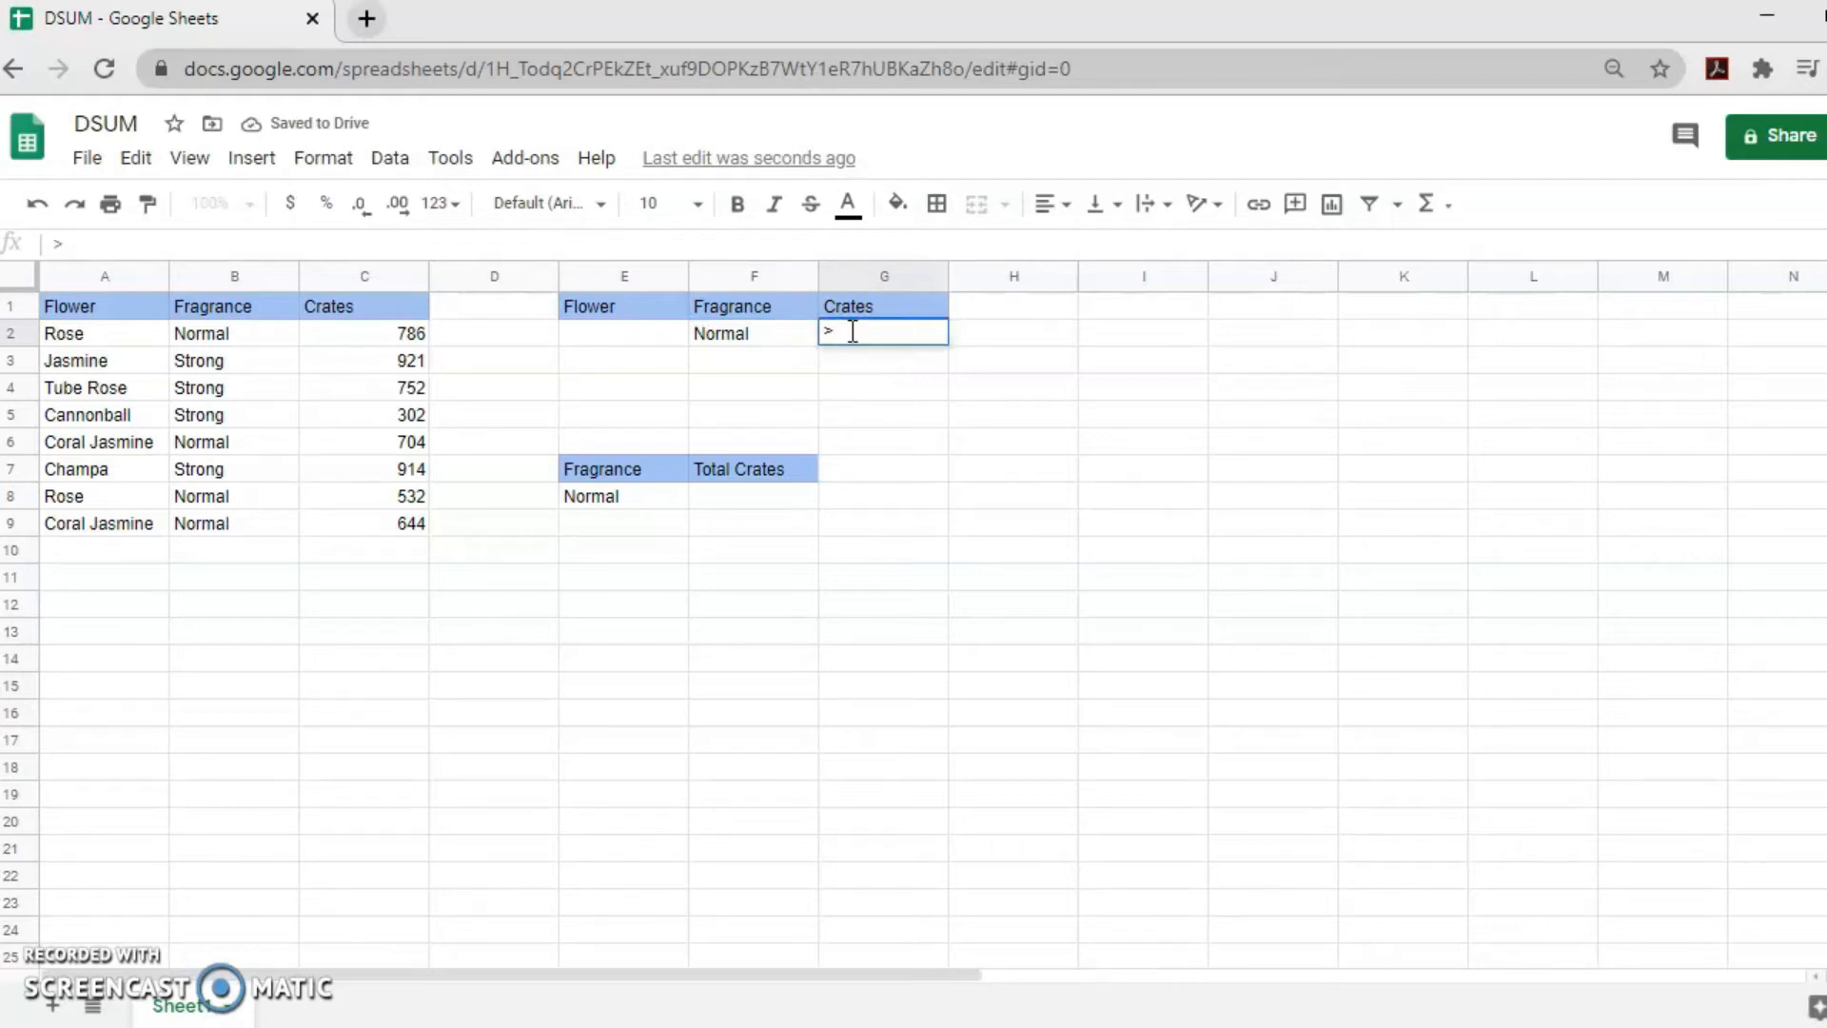
{"action": "type", "text": "500"}
{"action": "left_click", "coordinate": [894, 442]}
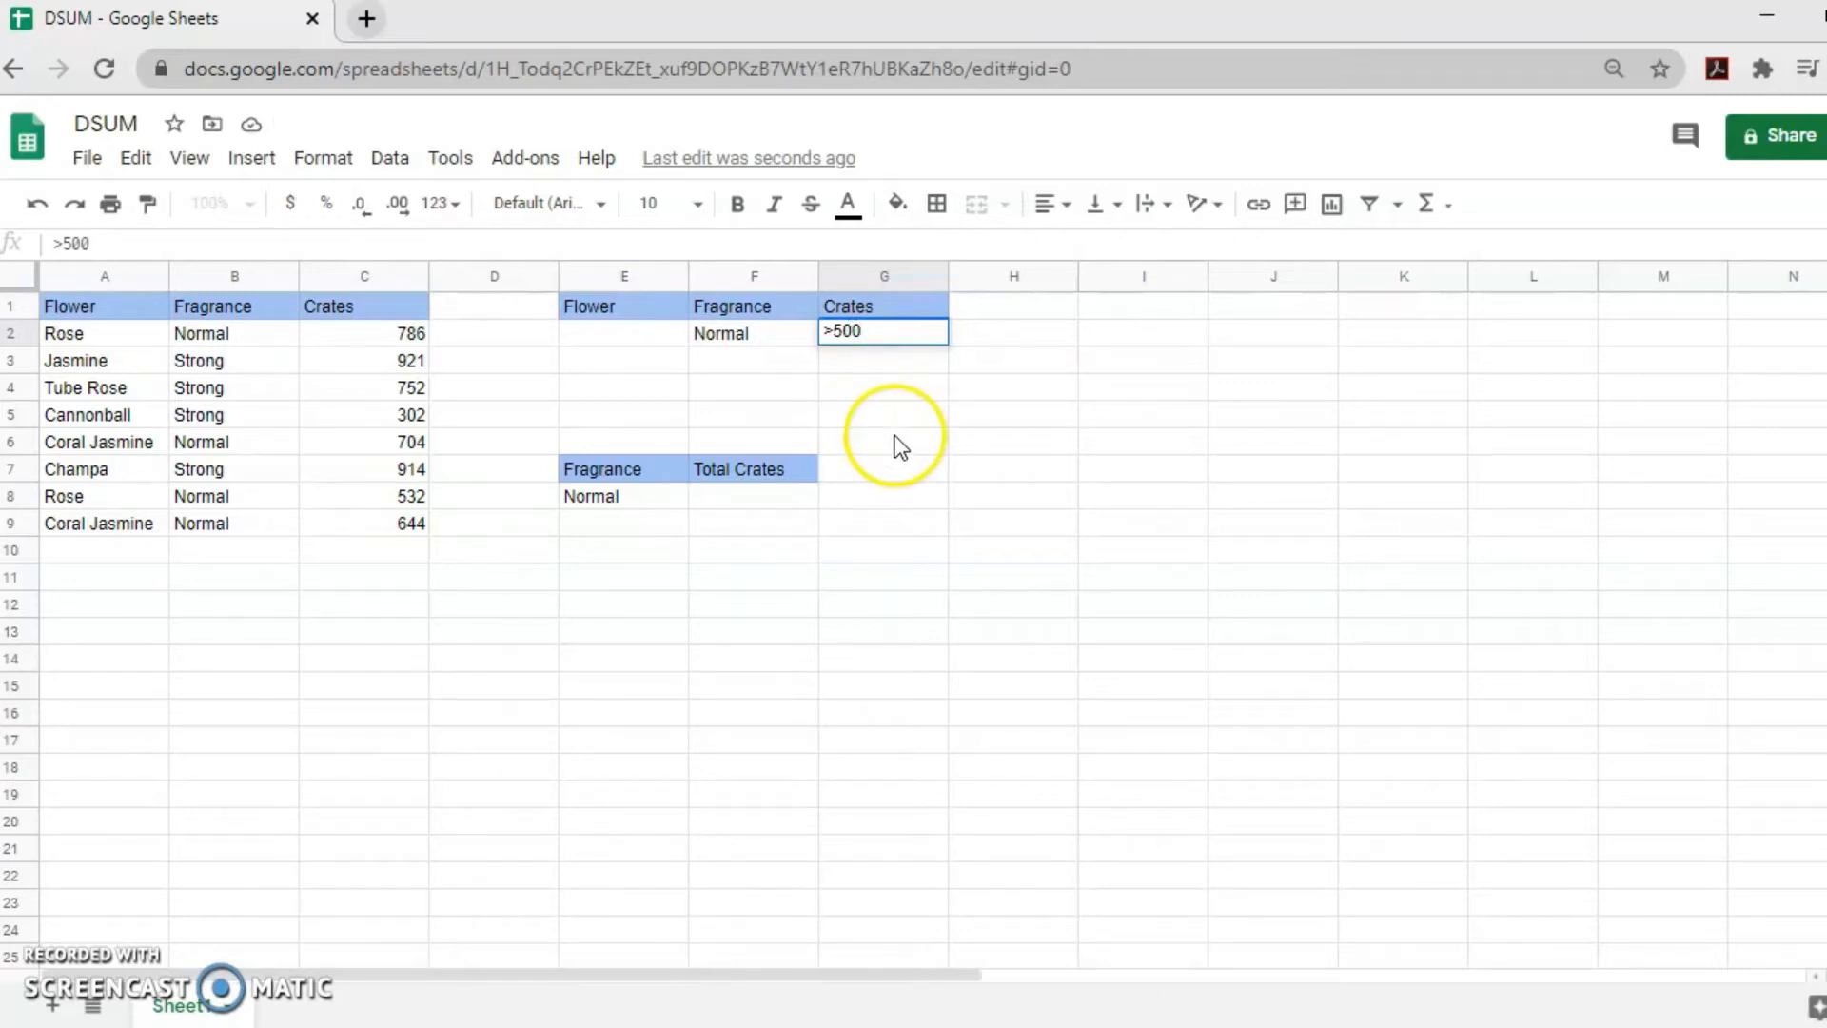
Start a DSUM formula in F8 under Total Crates with the flower table A1:C9 as the database
{"action": "left_click", "coordinate": [756, 499]}
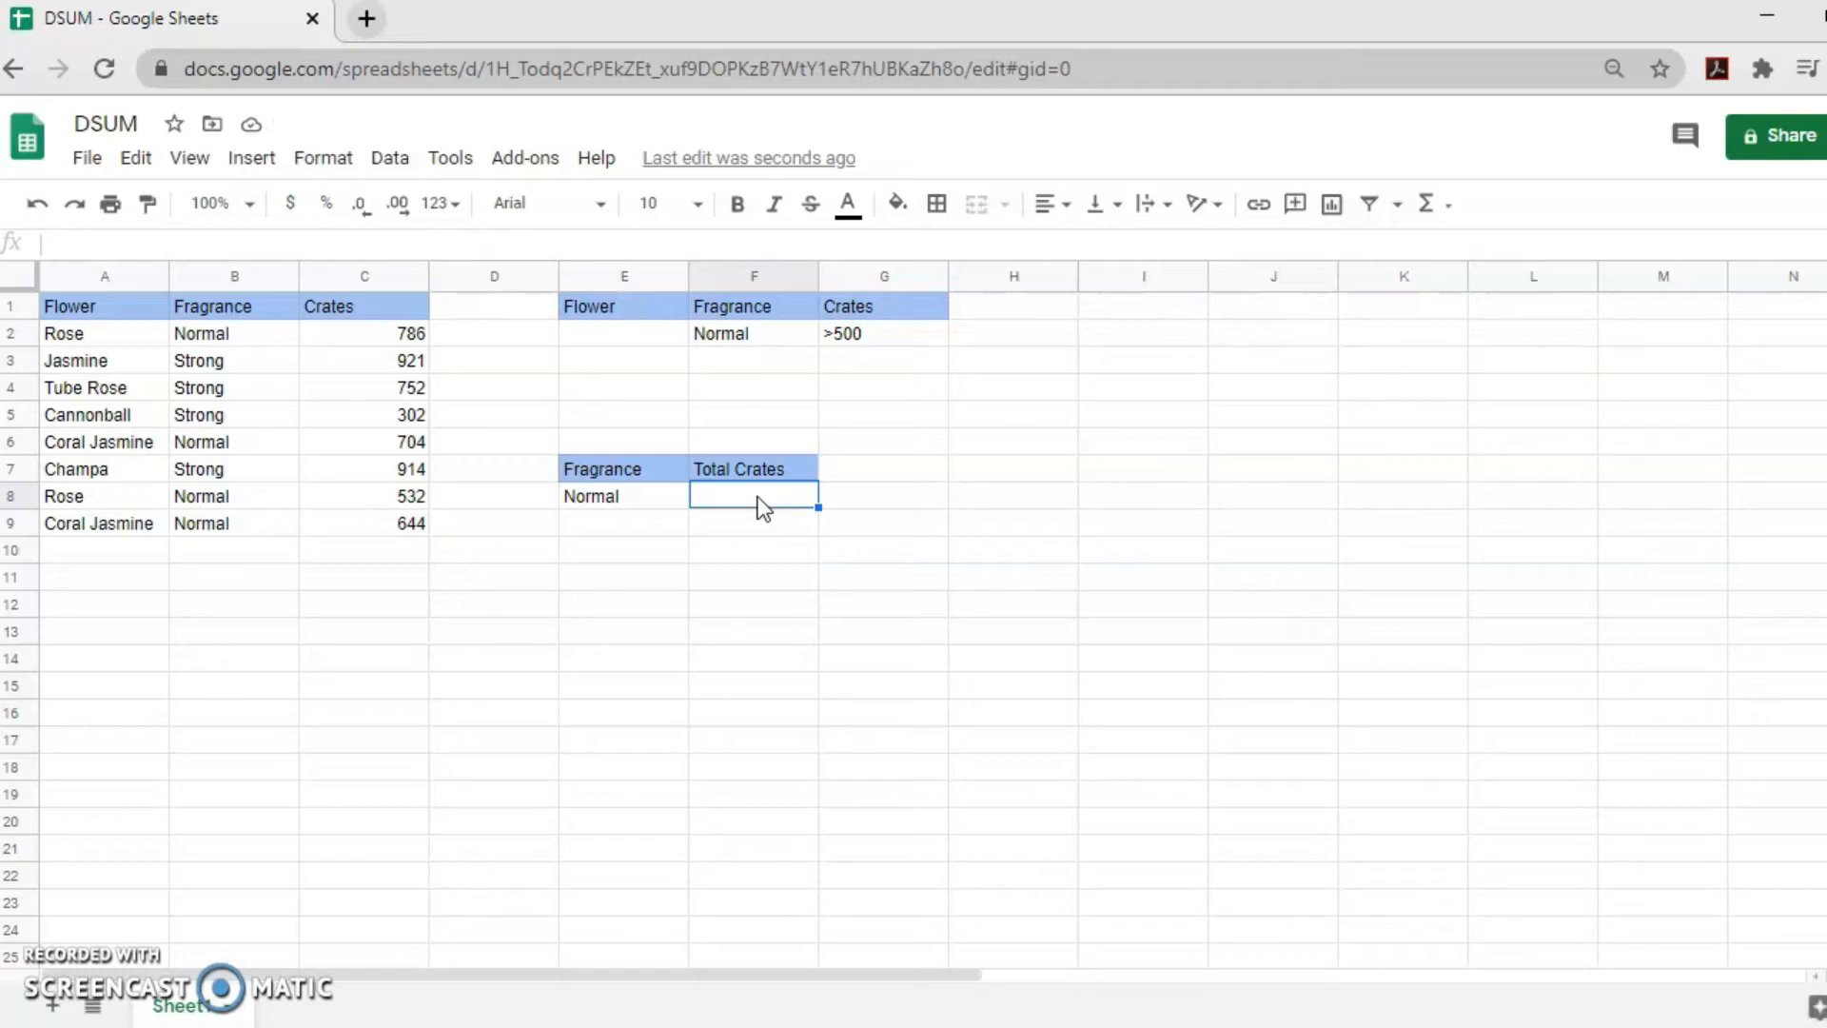
{"action": "type", "text": "="}
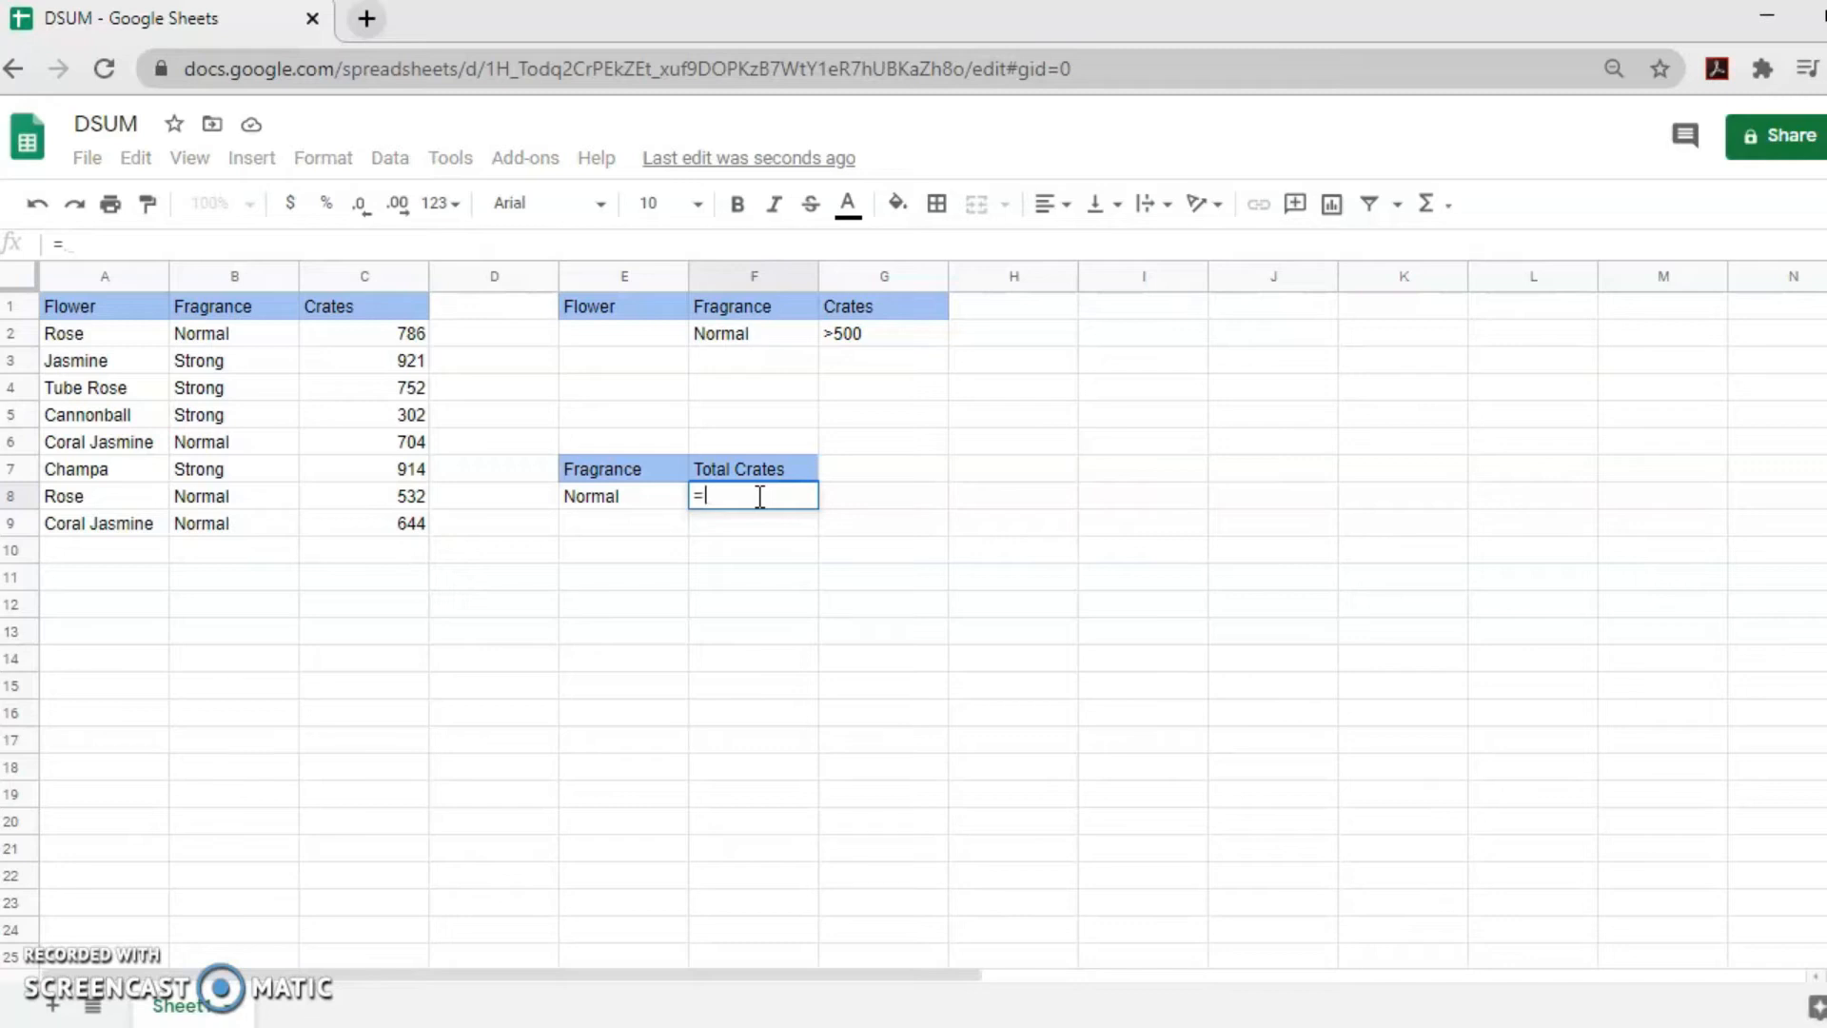
{"action": "type", "text": "DSU"}
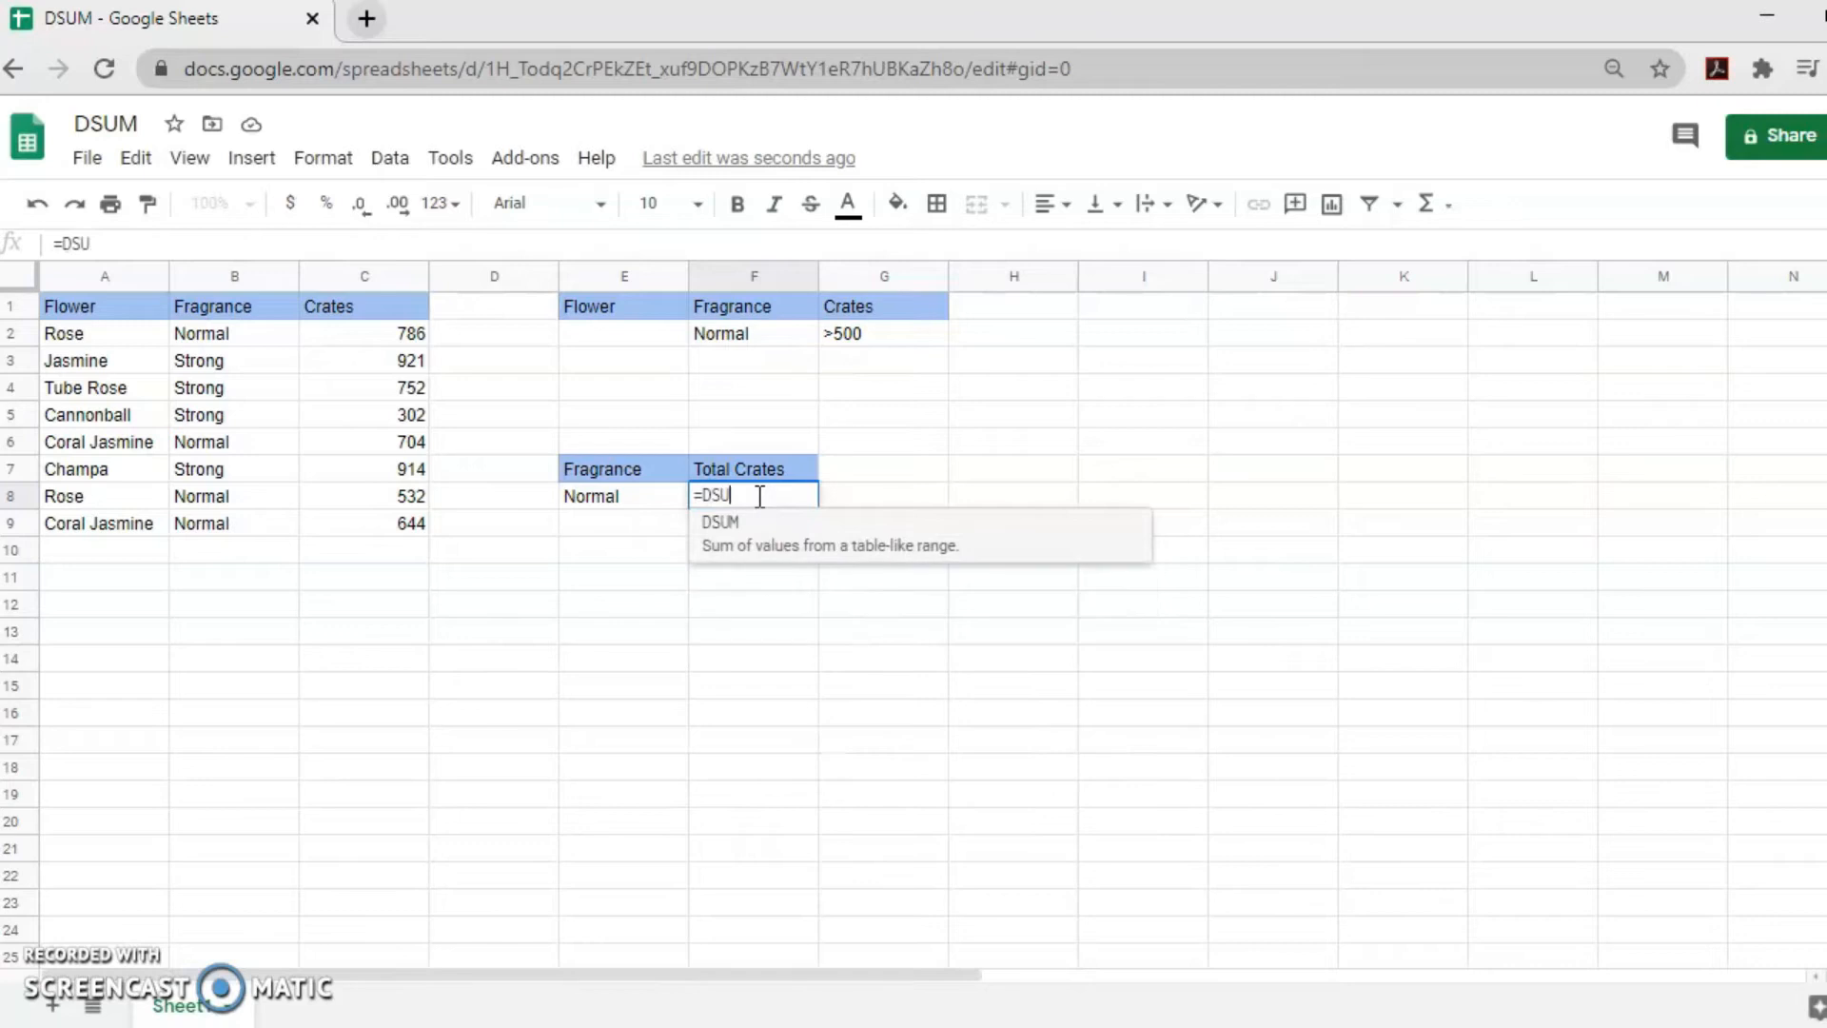
{"action": "type", "text": "M"}
{"action": "type", "text": "("}
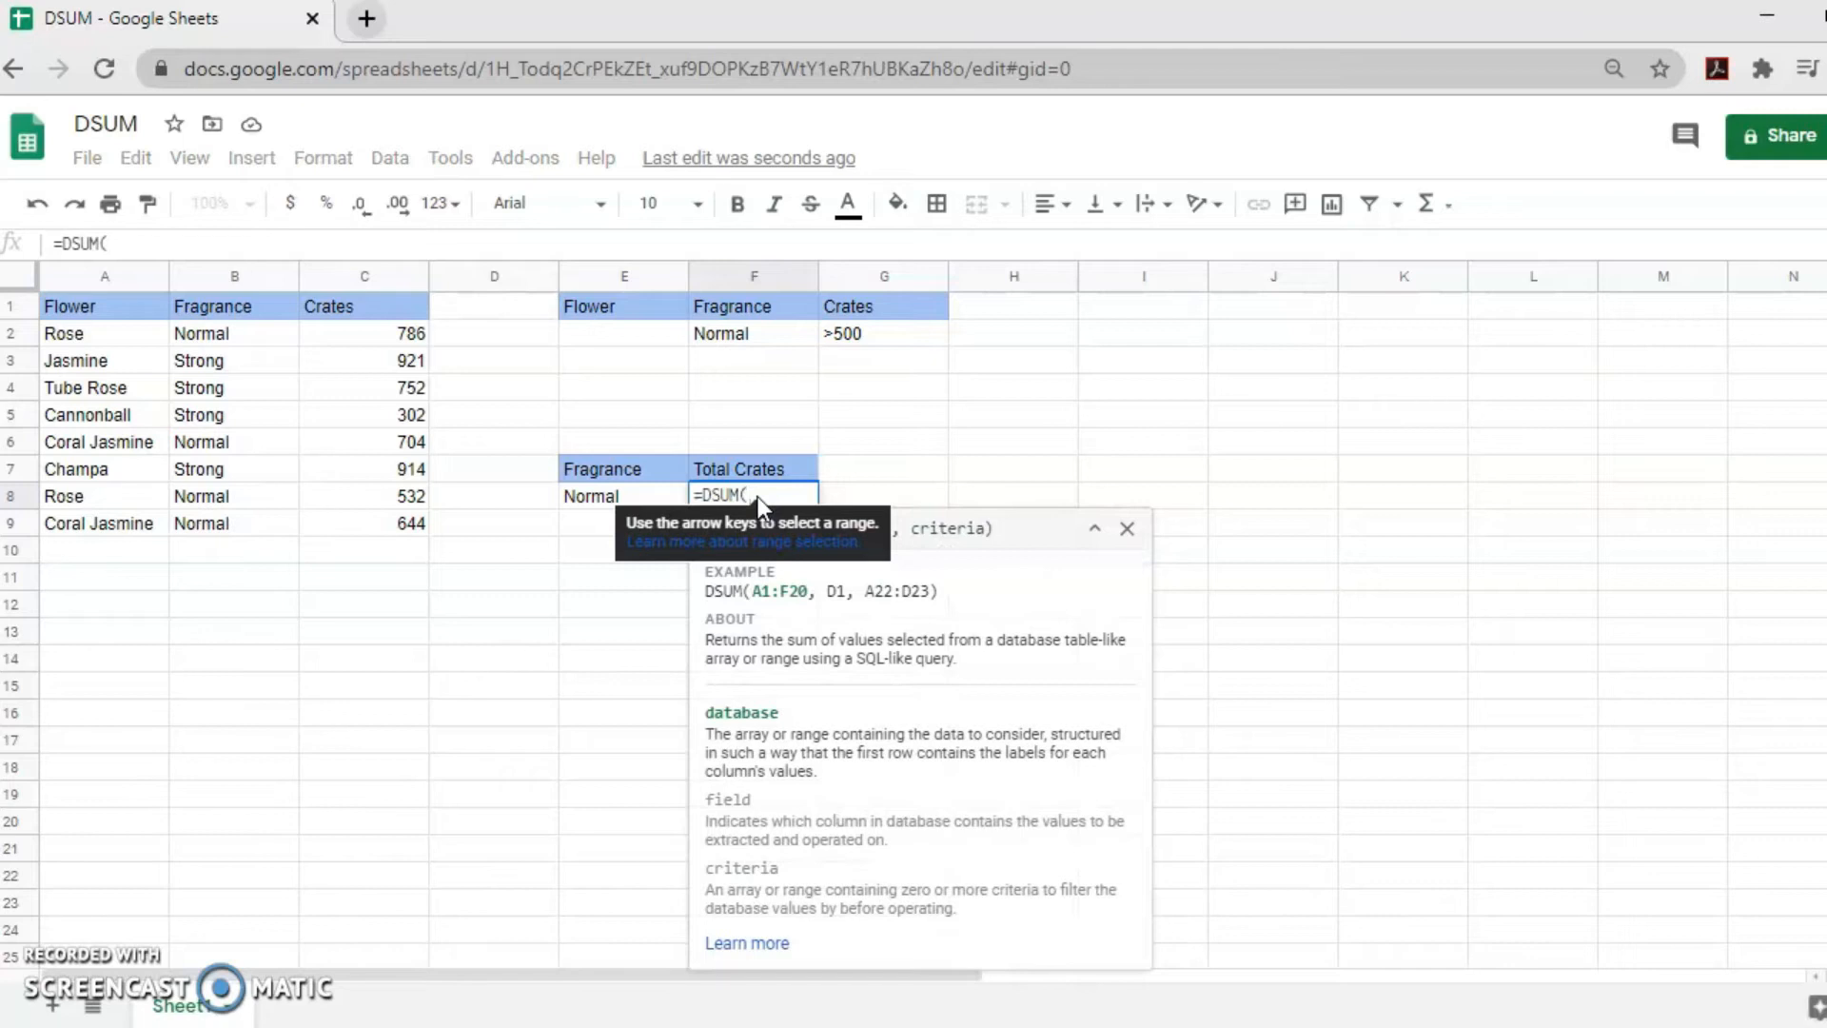
{"action": "left_click", "coordinate": [92, 318]}
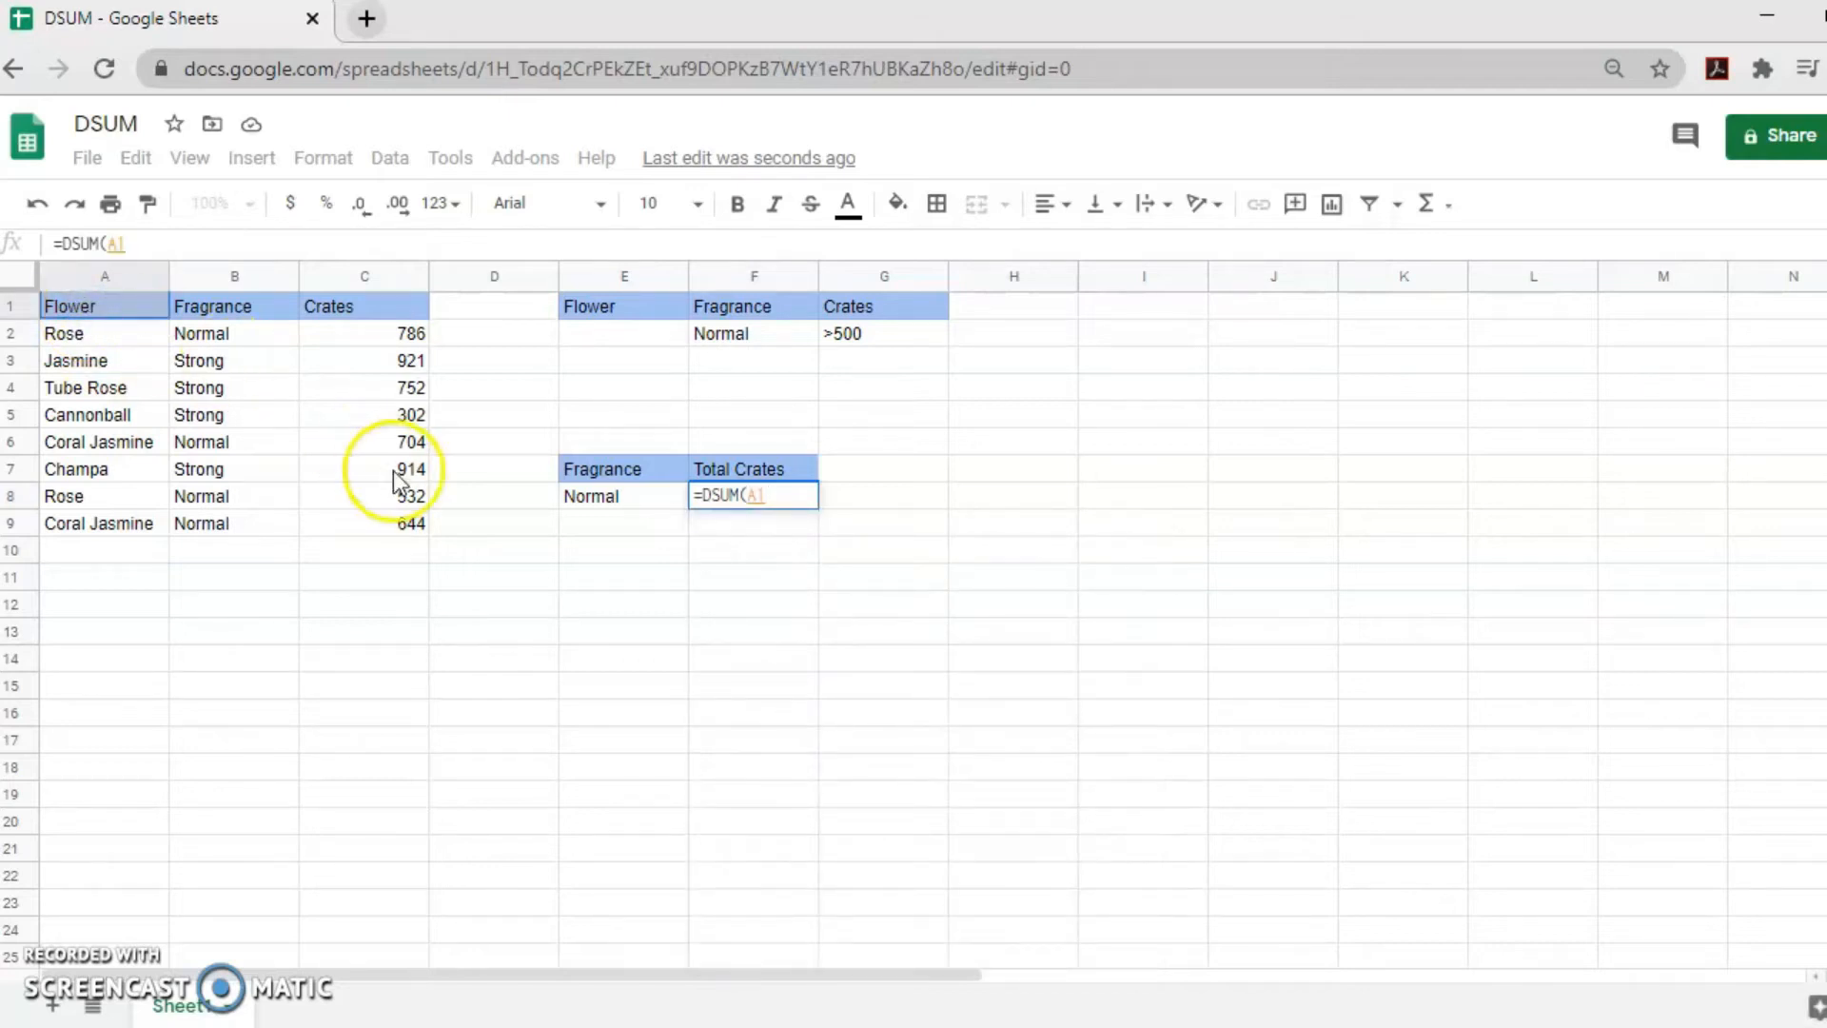
{"action": "left_click_drag", "start_coordinate": [411, 529], "coordinate": [411, 529]}
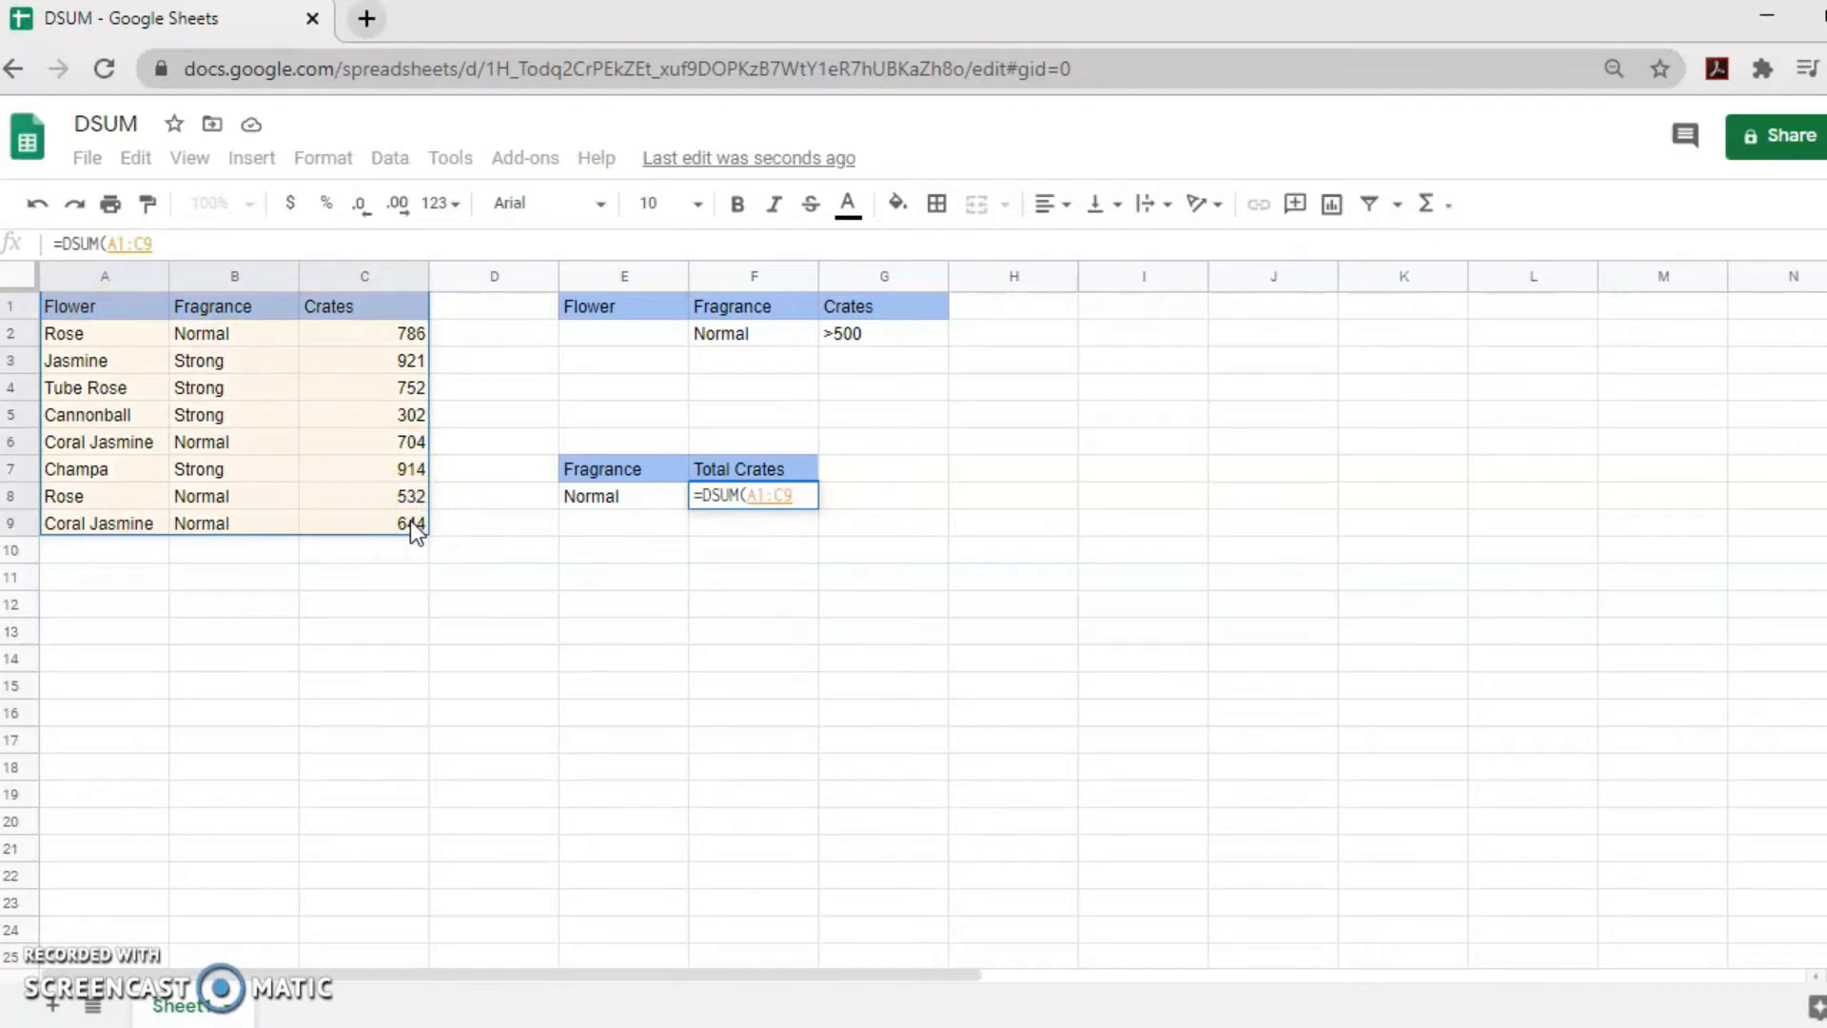
Complete the DSUM formula with "Crates" as the field and E1:G2 as the criteria range
{"action": "type", "text": ","}
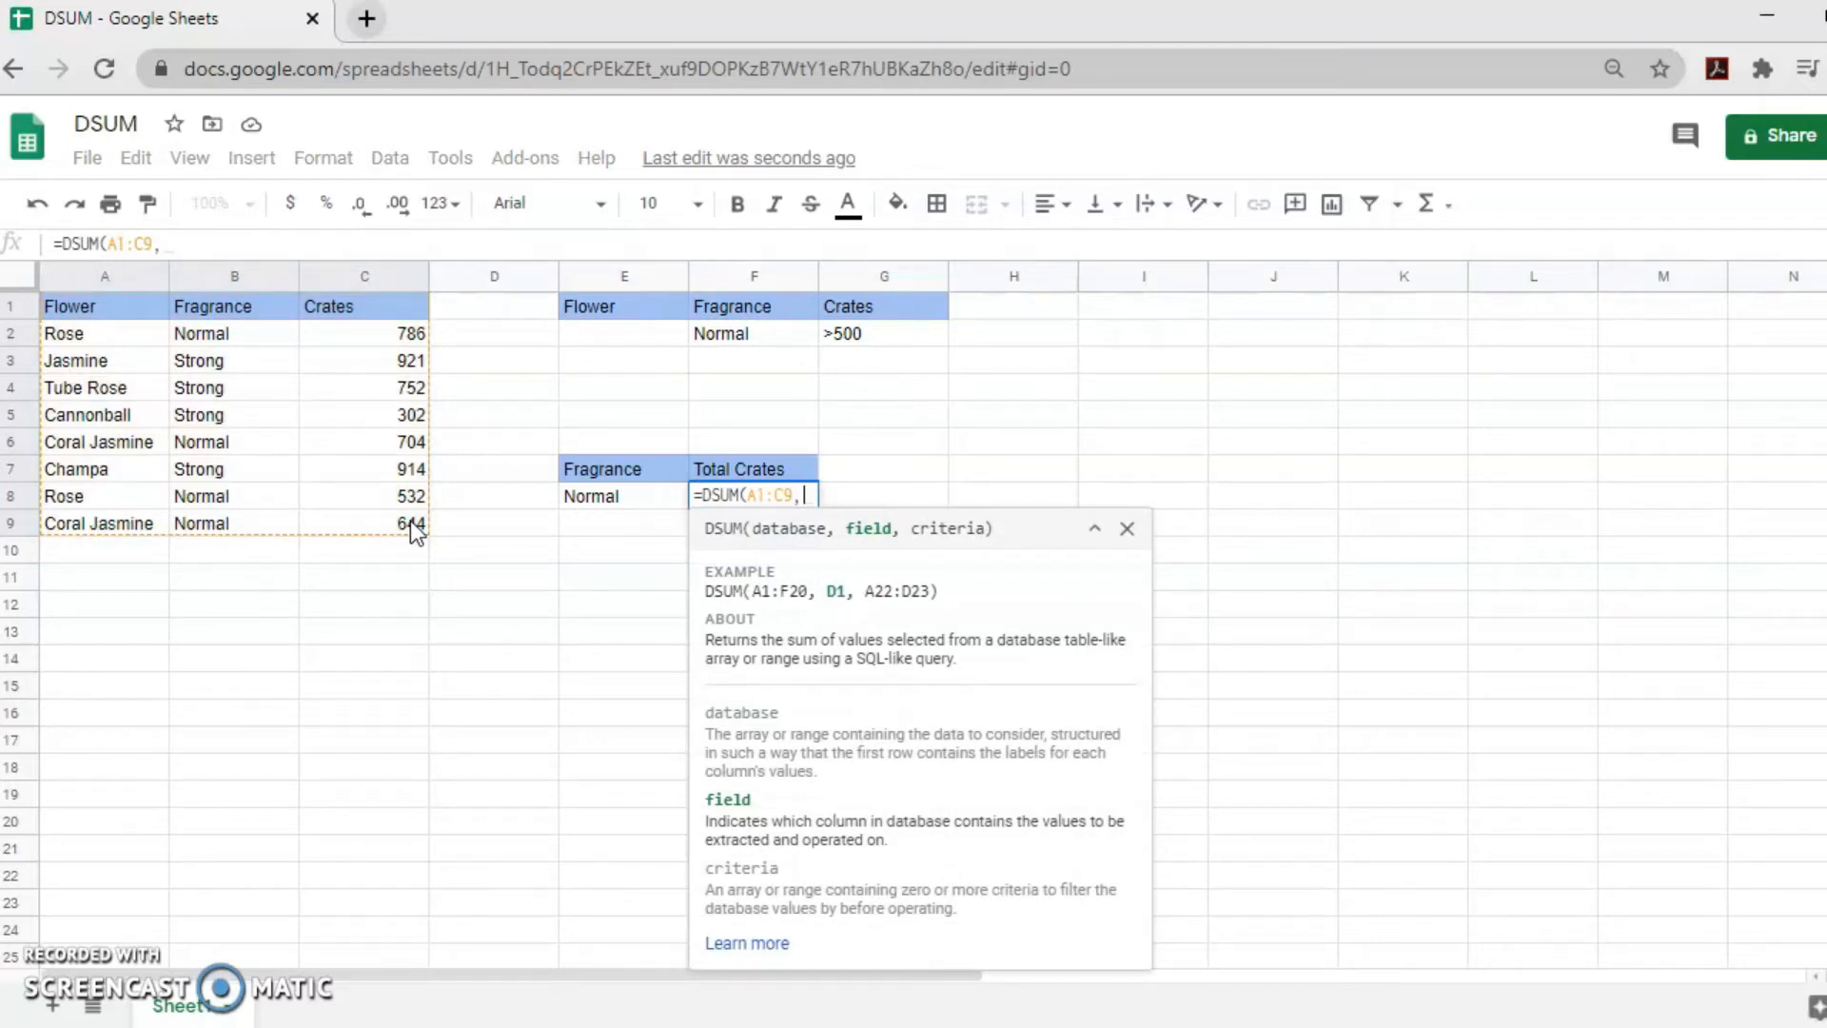
{"action": "type", "text": "\"Crates\""}
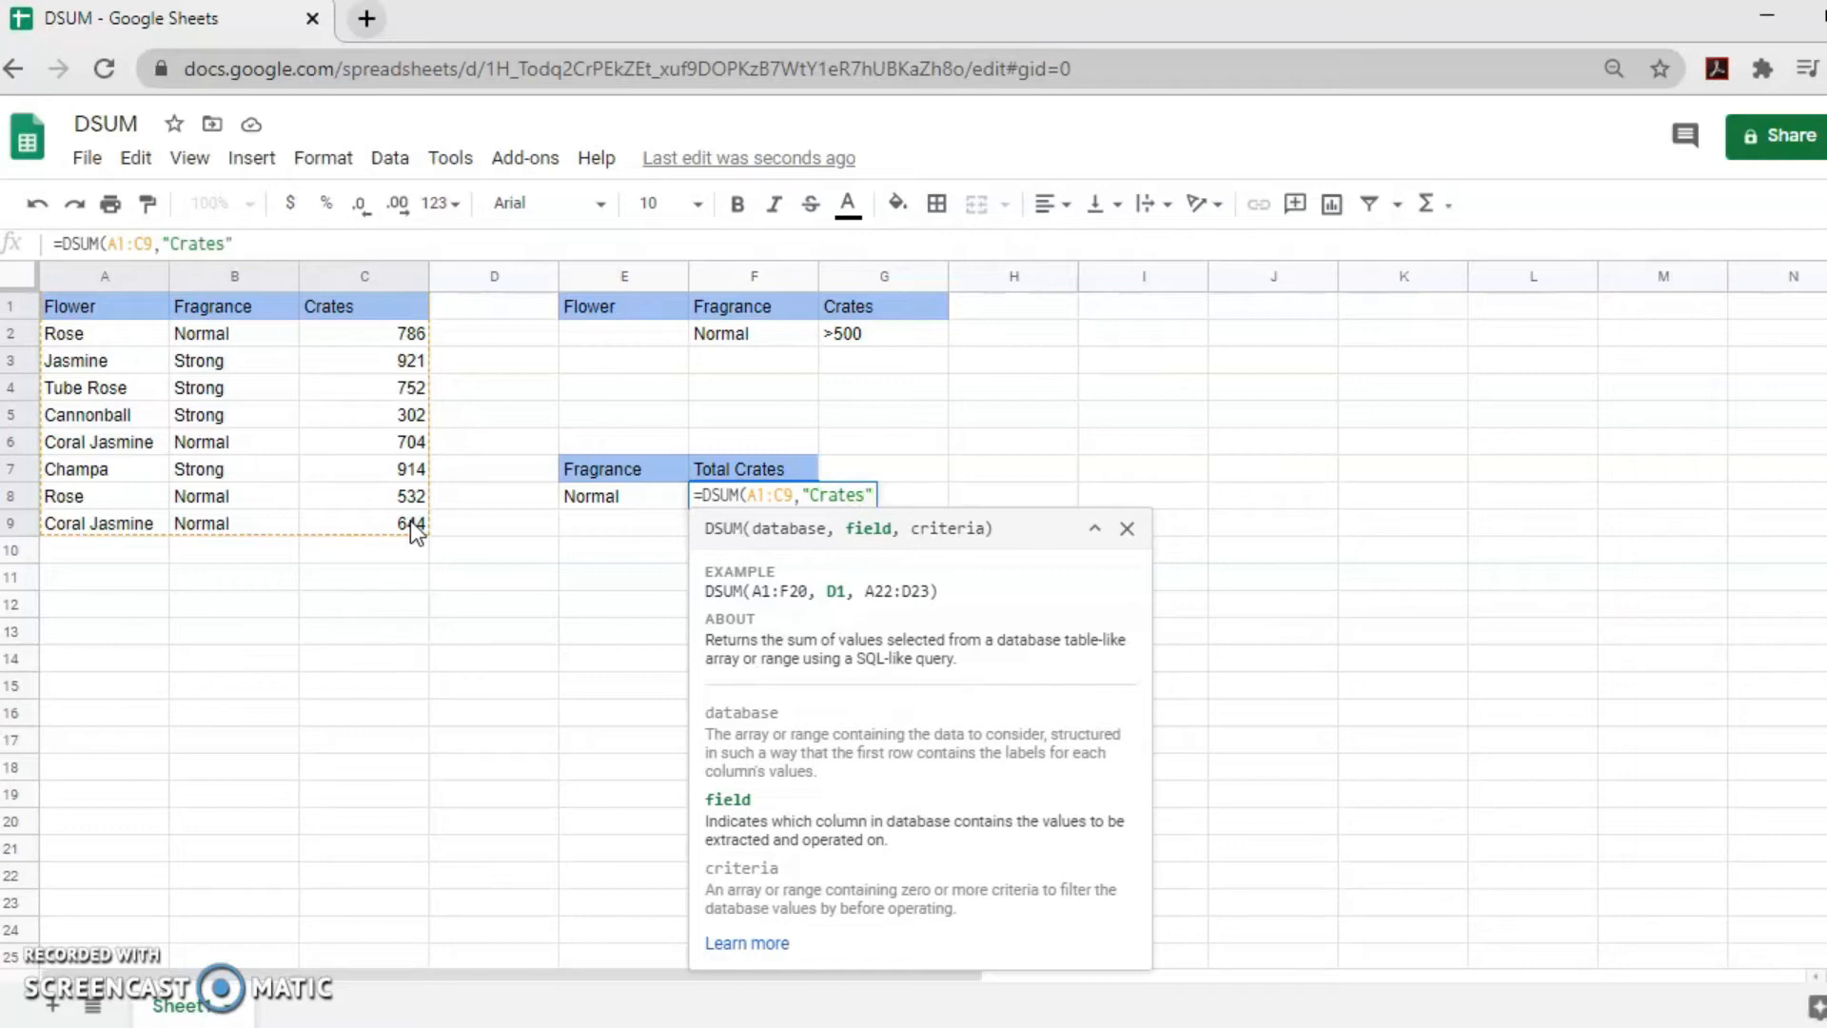
{"action": "type", "text": ","}
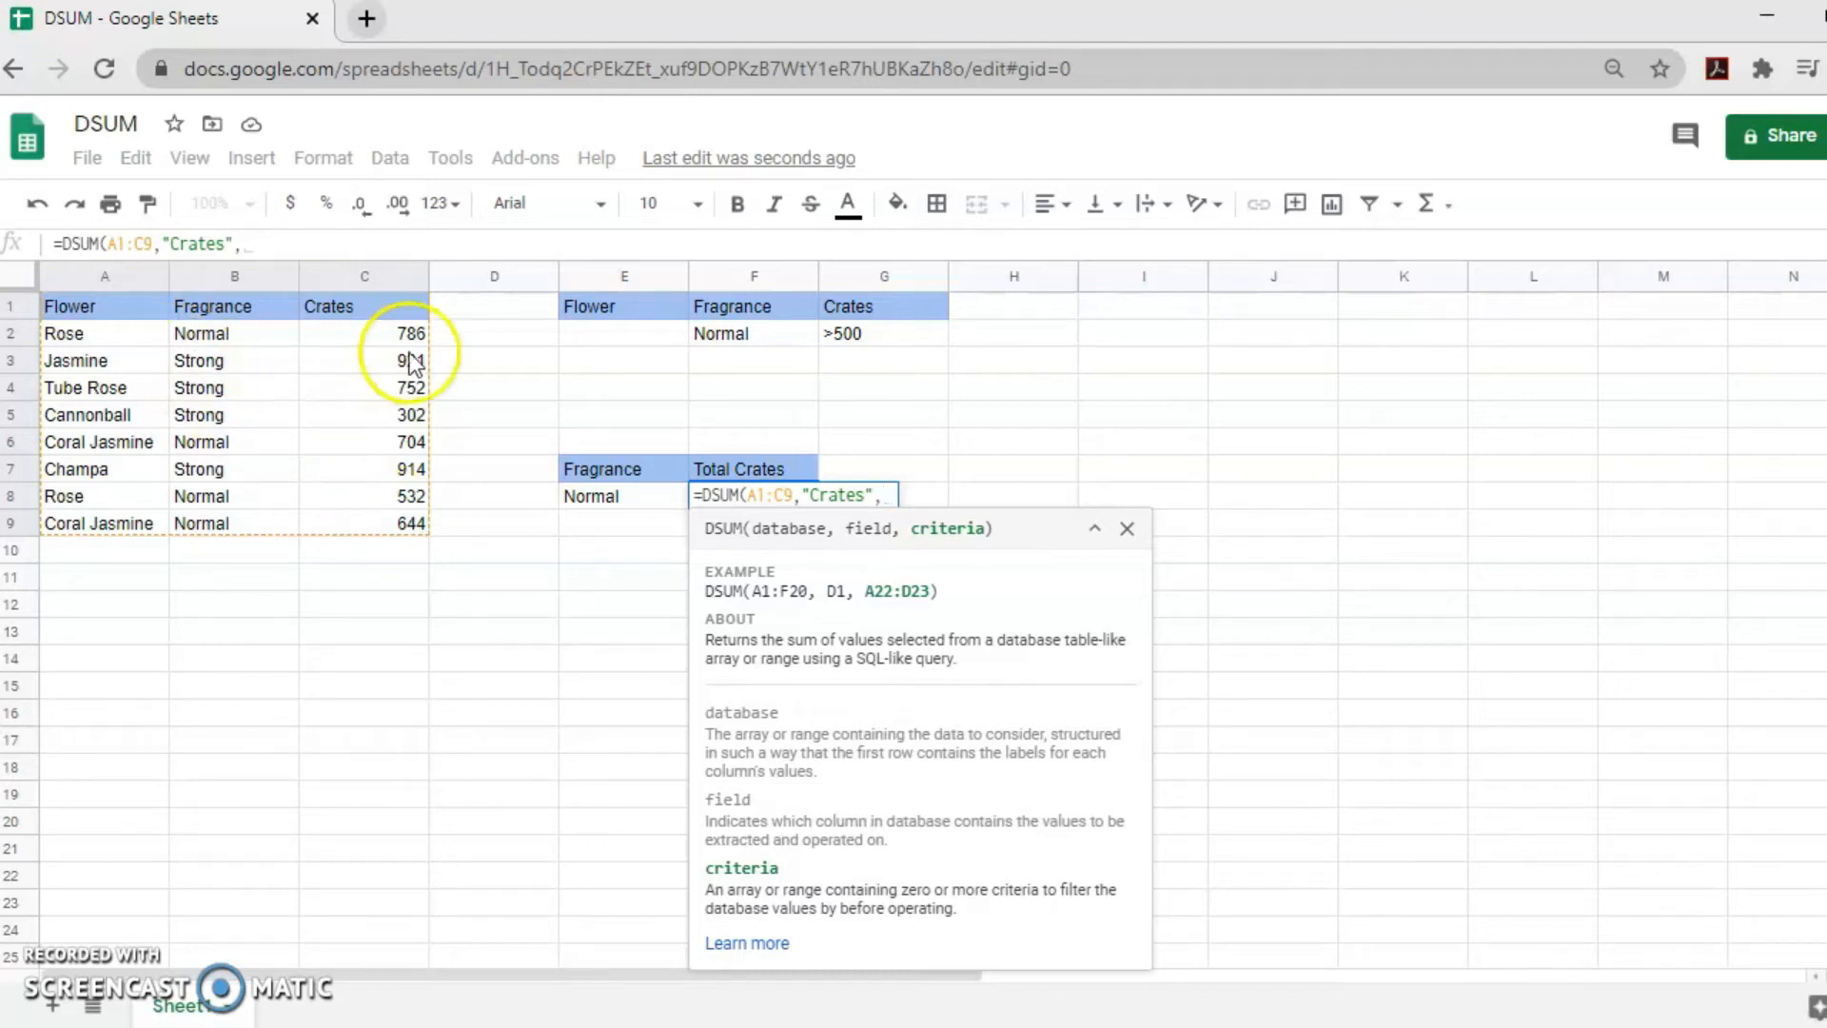
{"action": "left_click", "coordinate": [585, 310]}
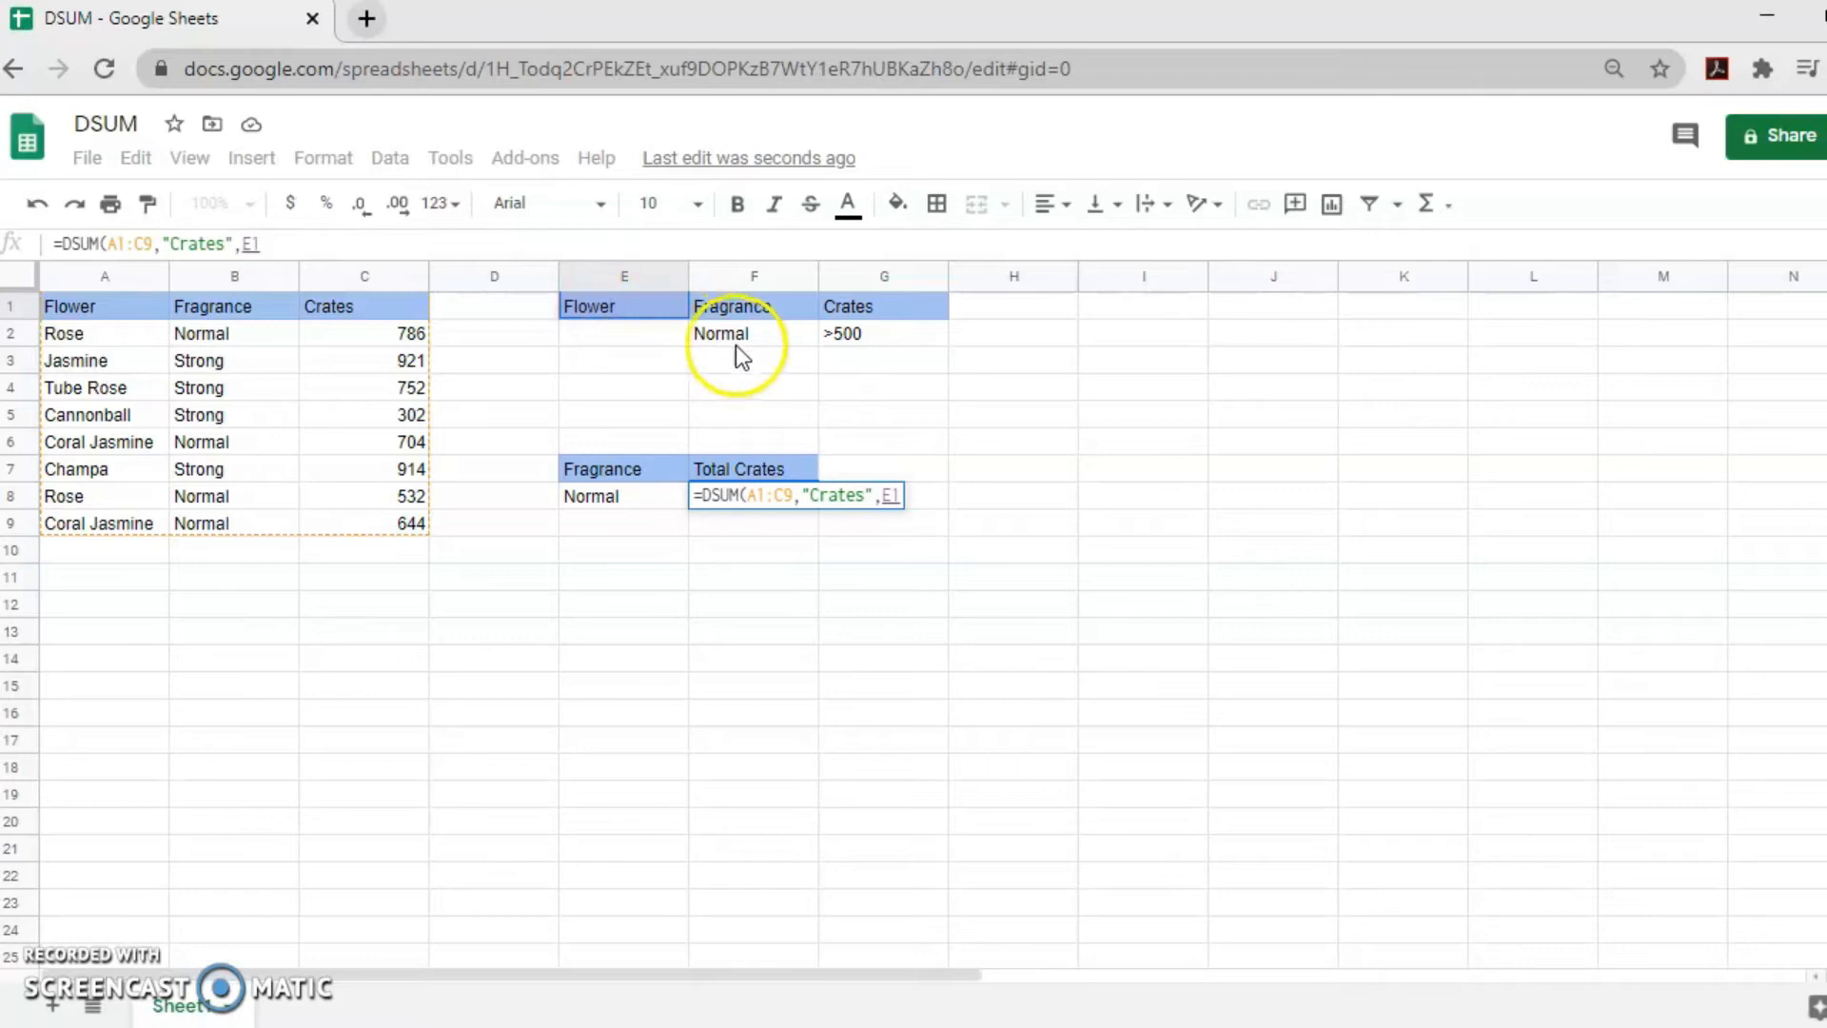
{"action": "left_click", "coordinate": [906, 350], "text": "shift"}
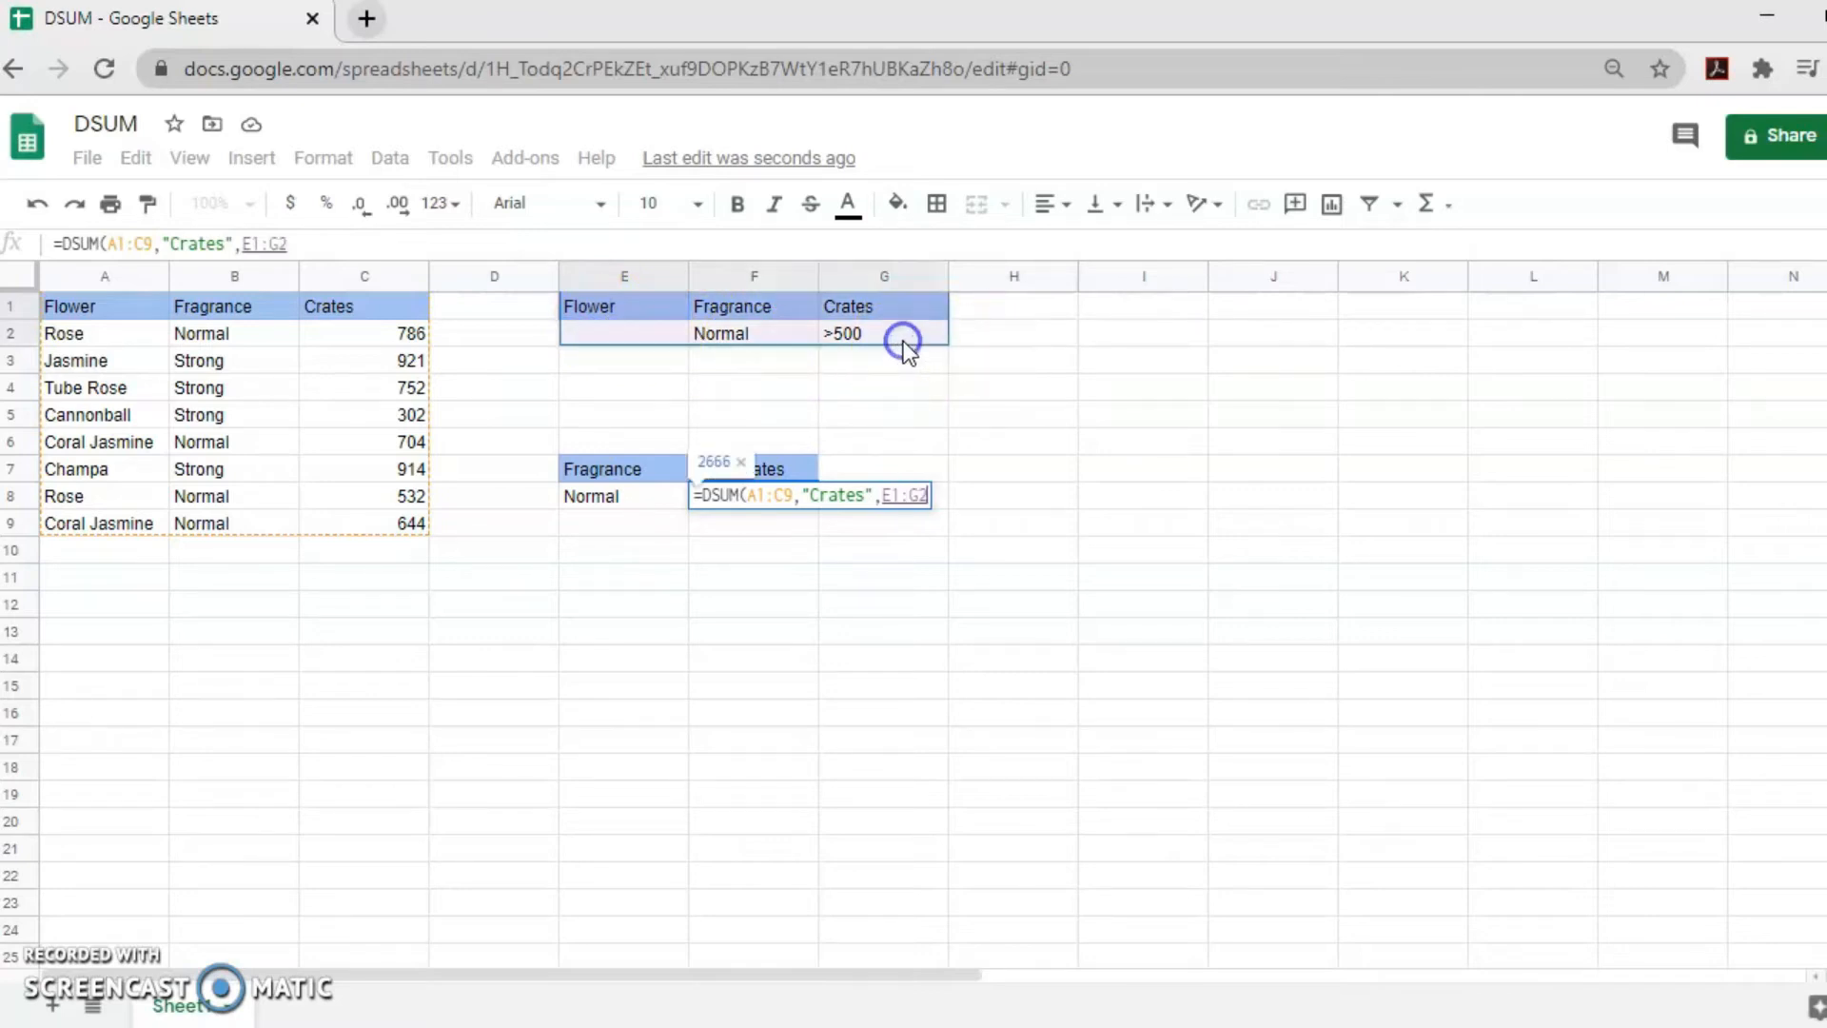
{"action": "key", "text": "Return"}
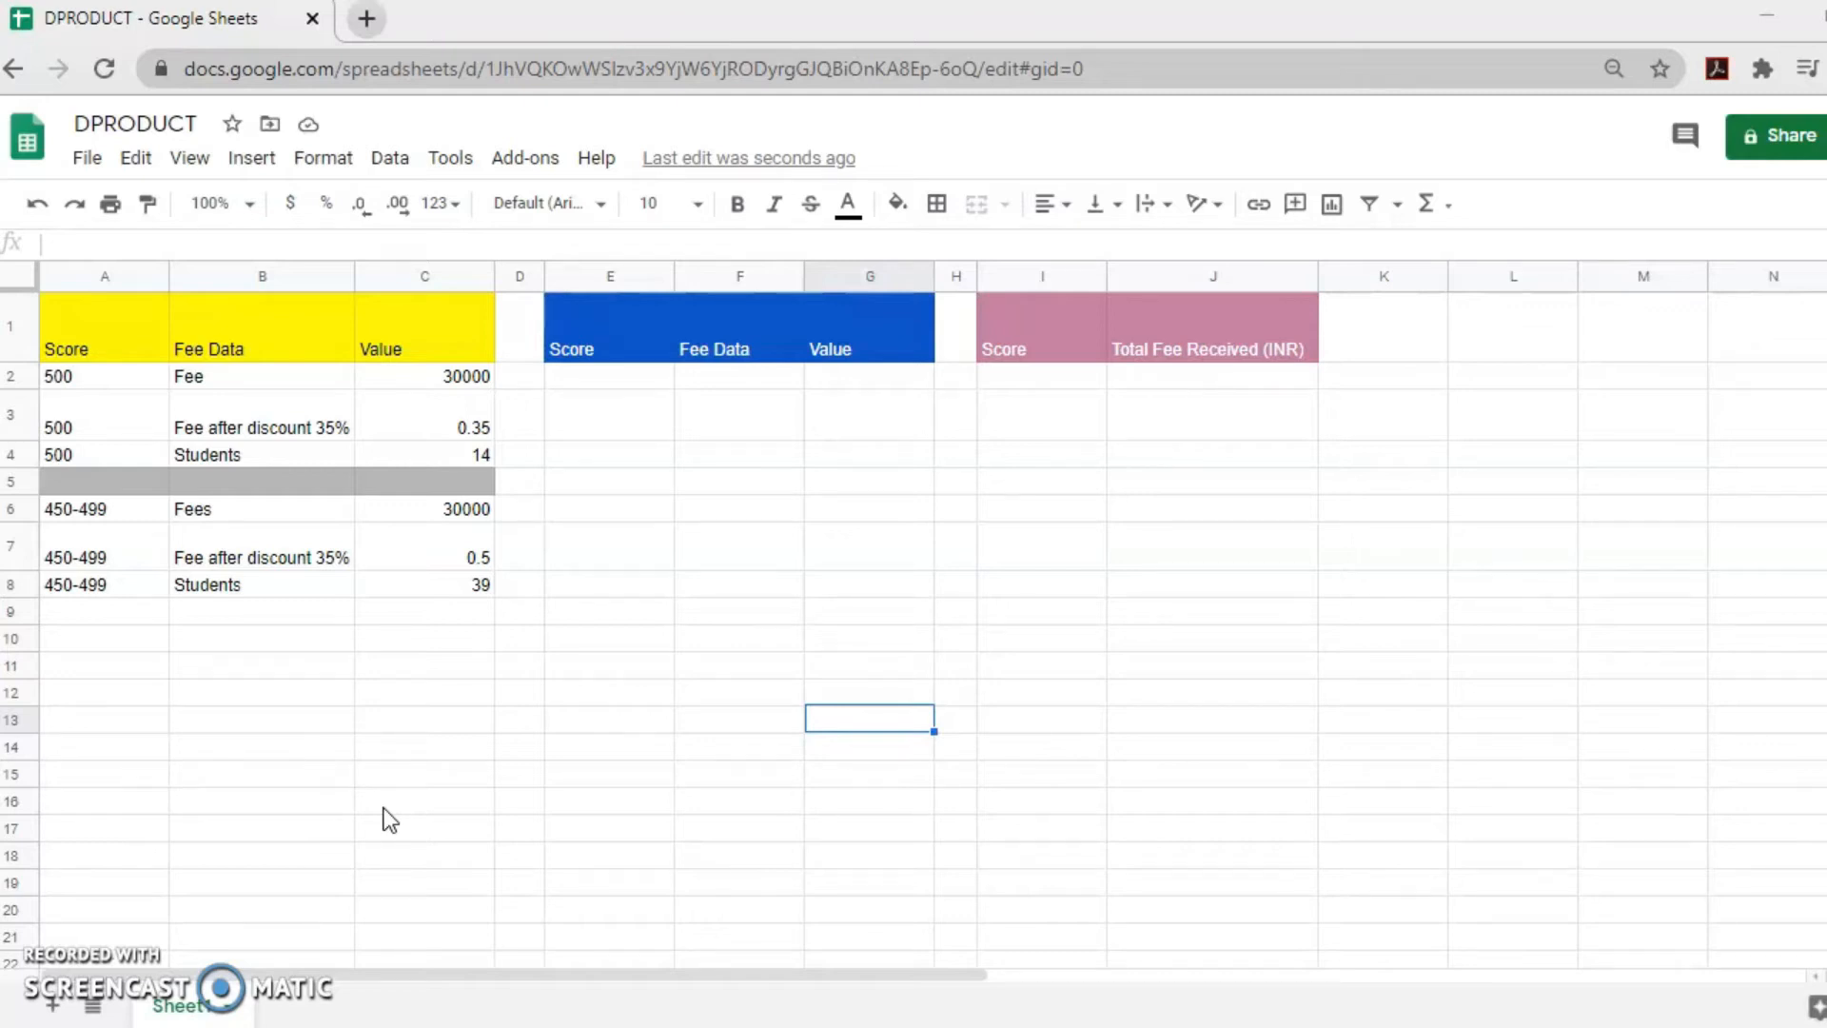
Examine the fee table A1:C8, its Value column and the criteria range E1:G2 in the DPRODUCT spreadsheet
{"action": "left_click_drag", "start_coordinate": [81, 343], "coordinate": [460, 590]}
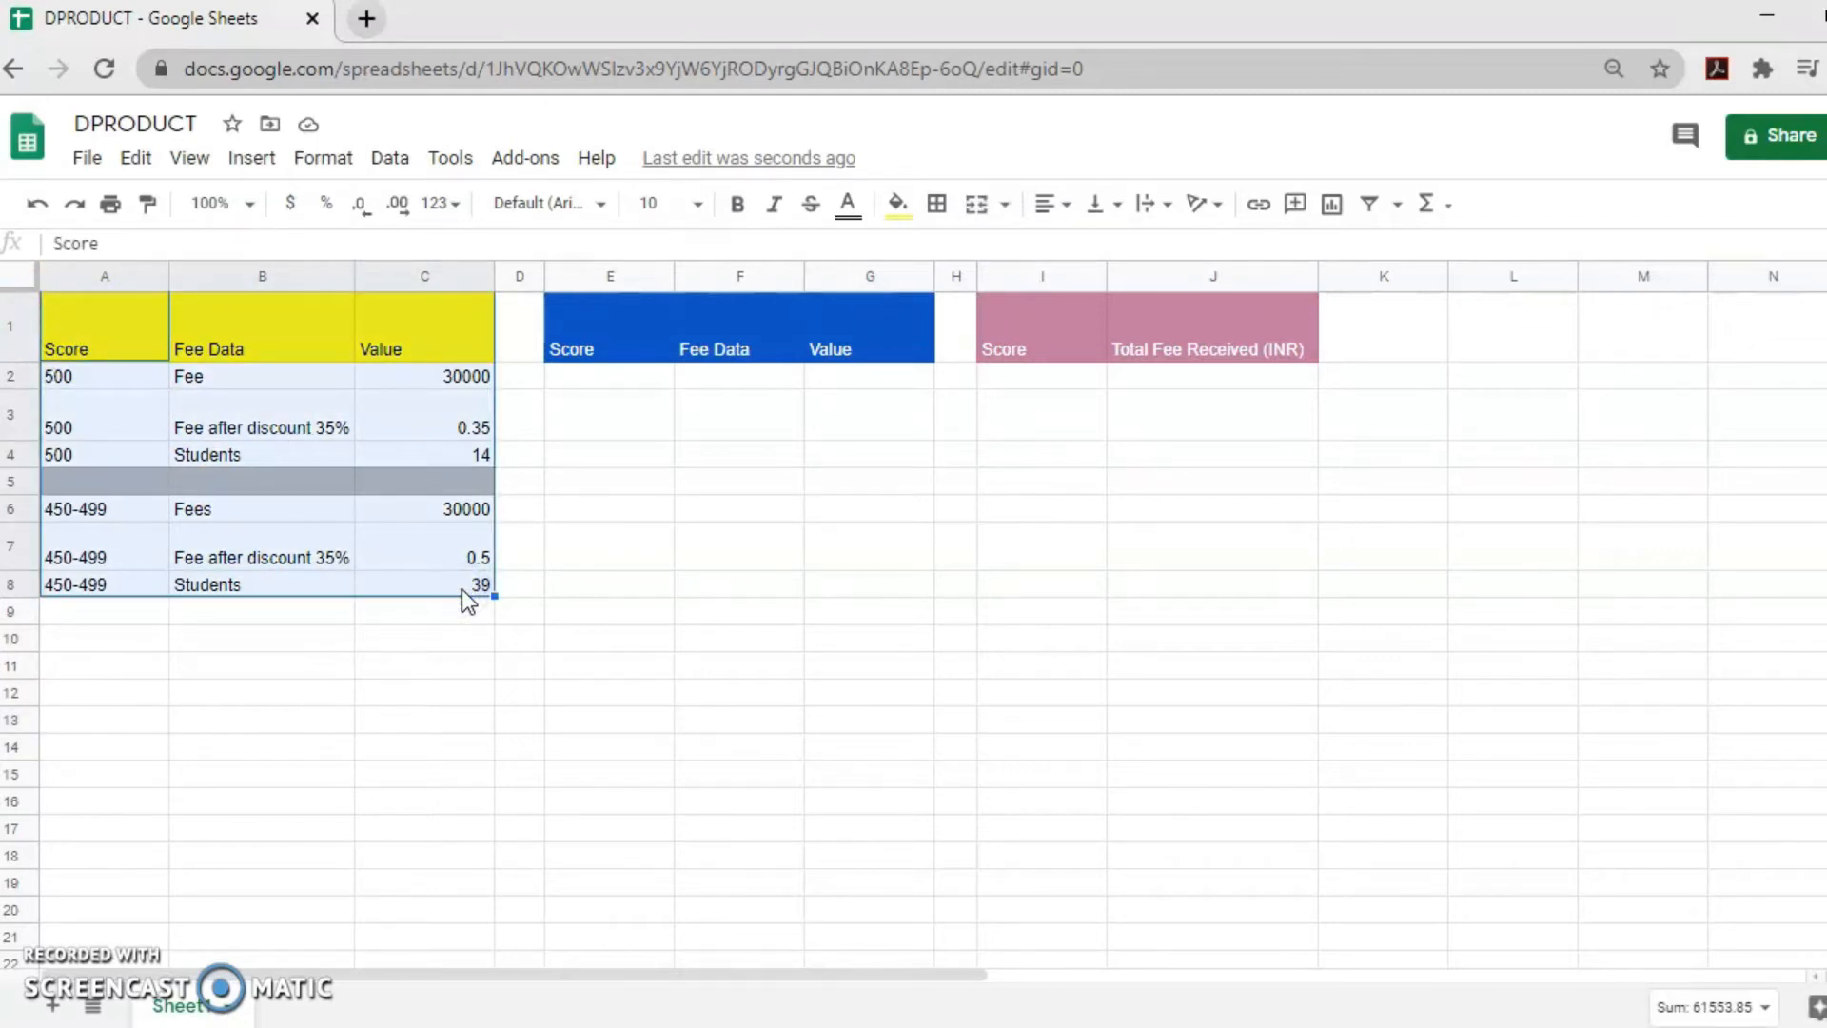
{"action": "left_click_drag", "start_coordinate": [398, 350], "coordinate": [475, 576]}
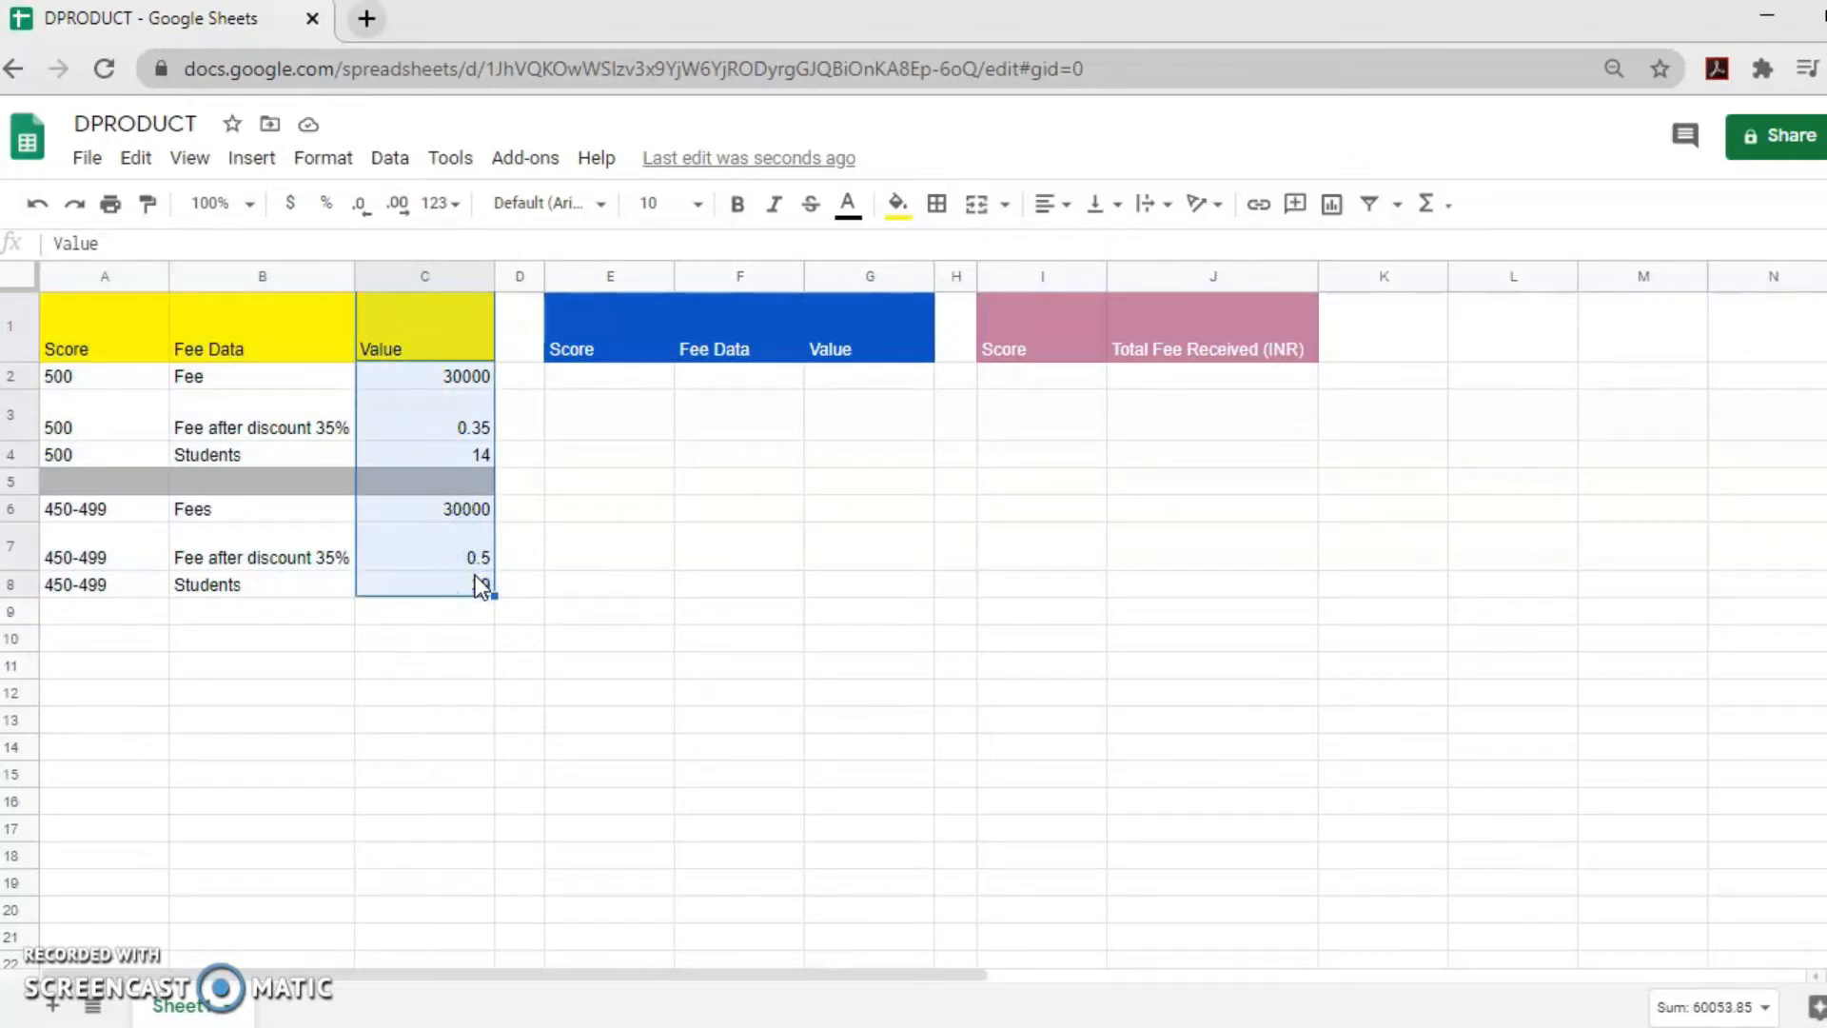
{"action": "left_click_drag", "start_coordinate": [607, 350], "coordinate": [874, 380]}
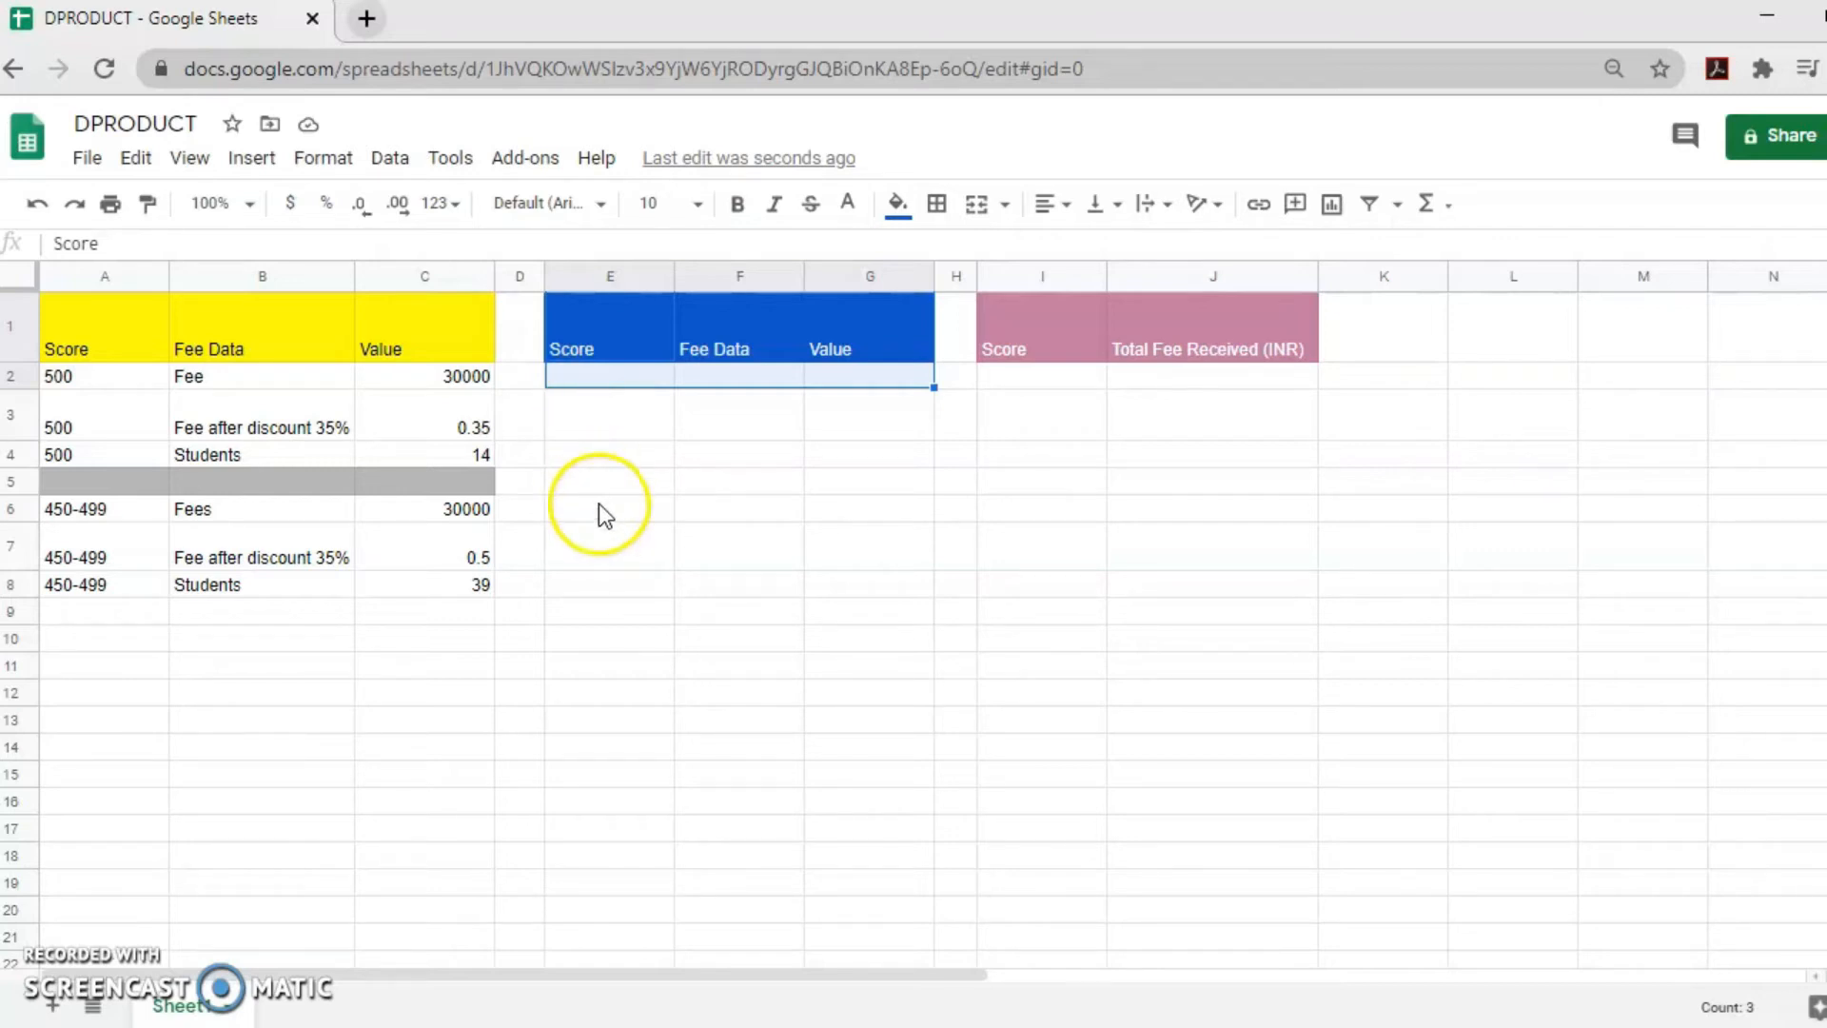
Enter 500 as the Score criterion in cell E2
{"action": "left_click", "coordinate": [626, 379]}
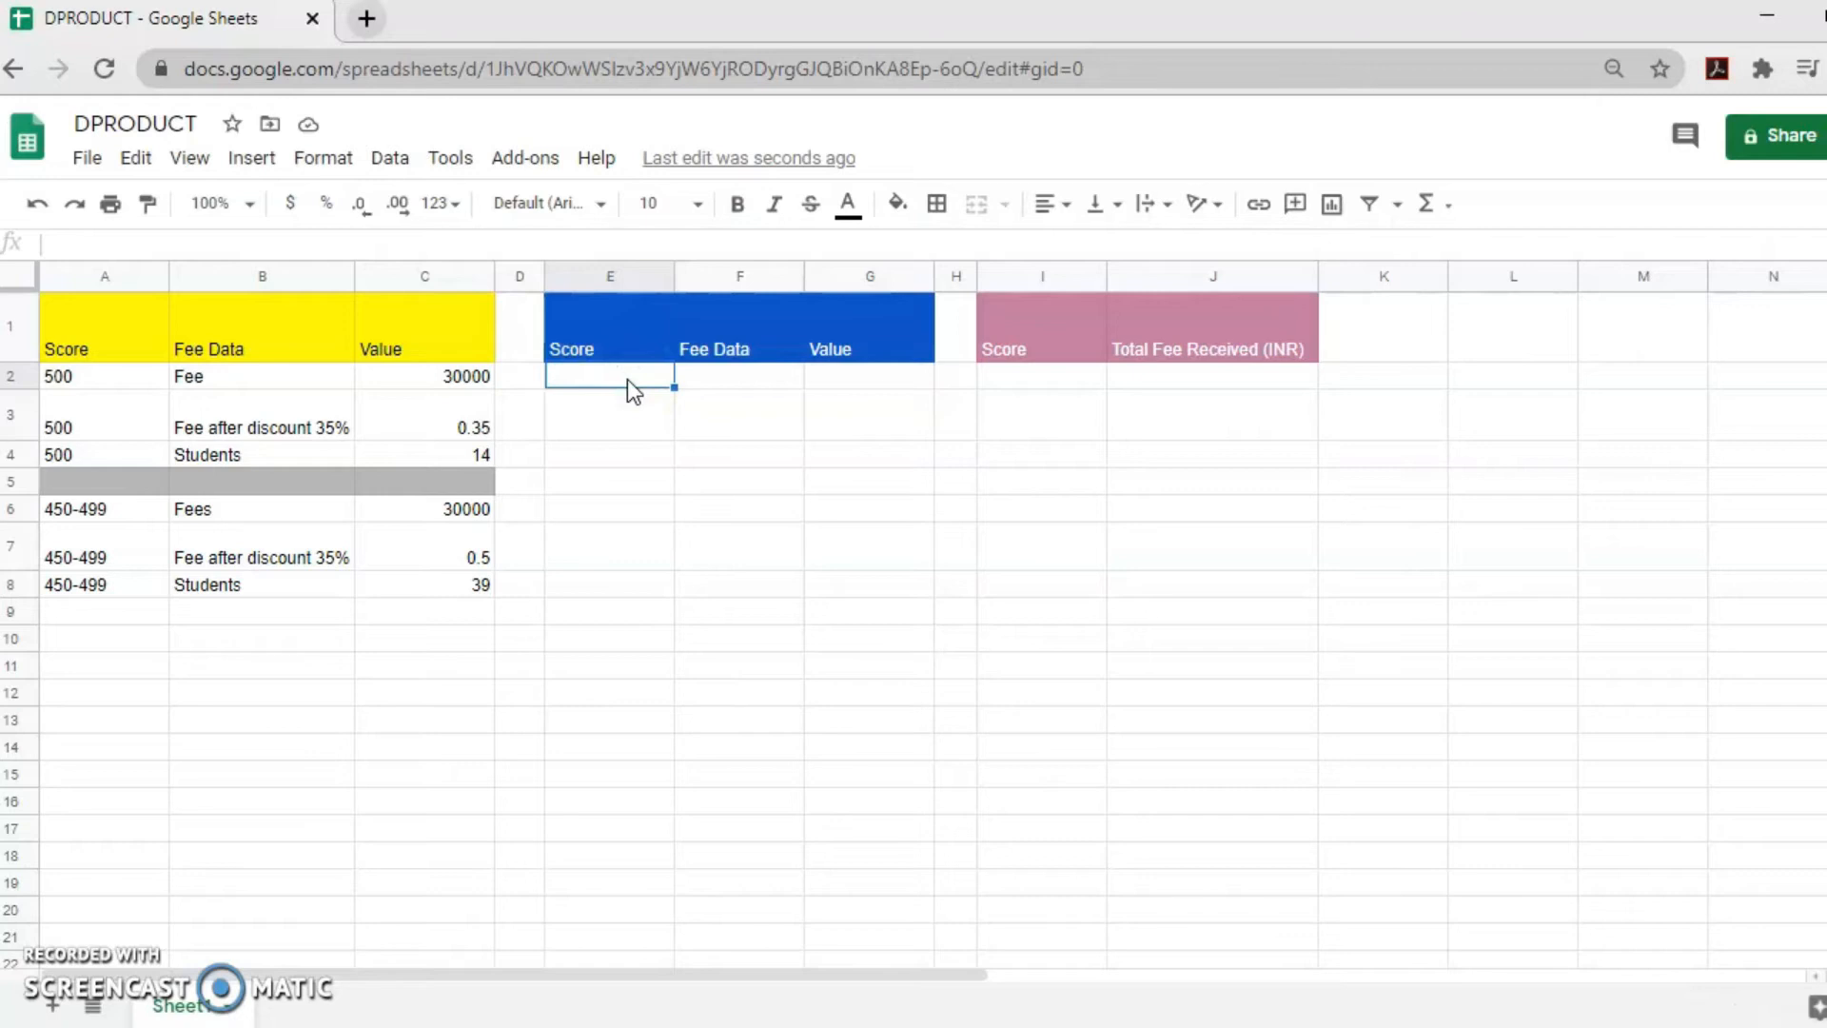
{"action": "type", "text": "5"}
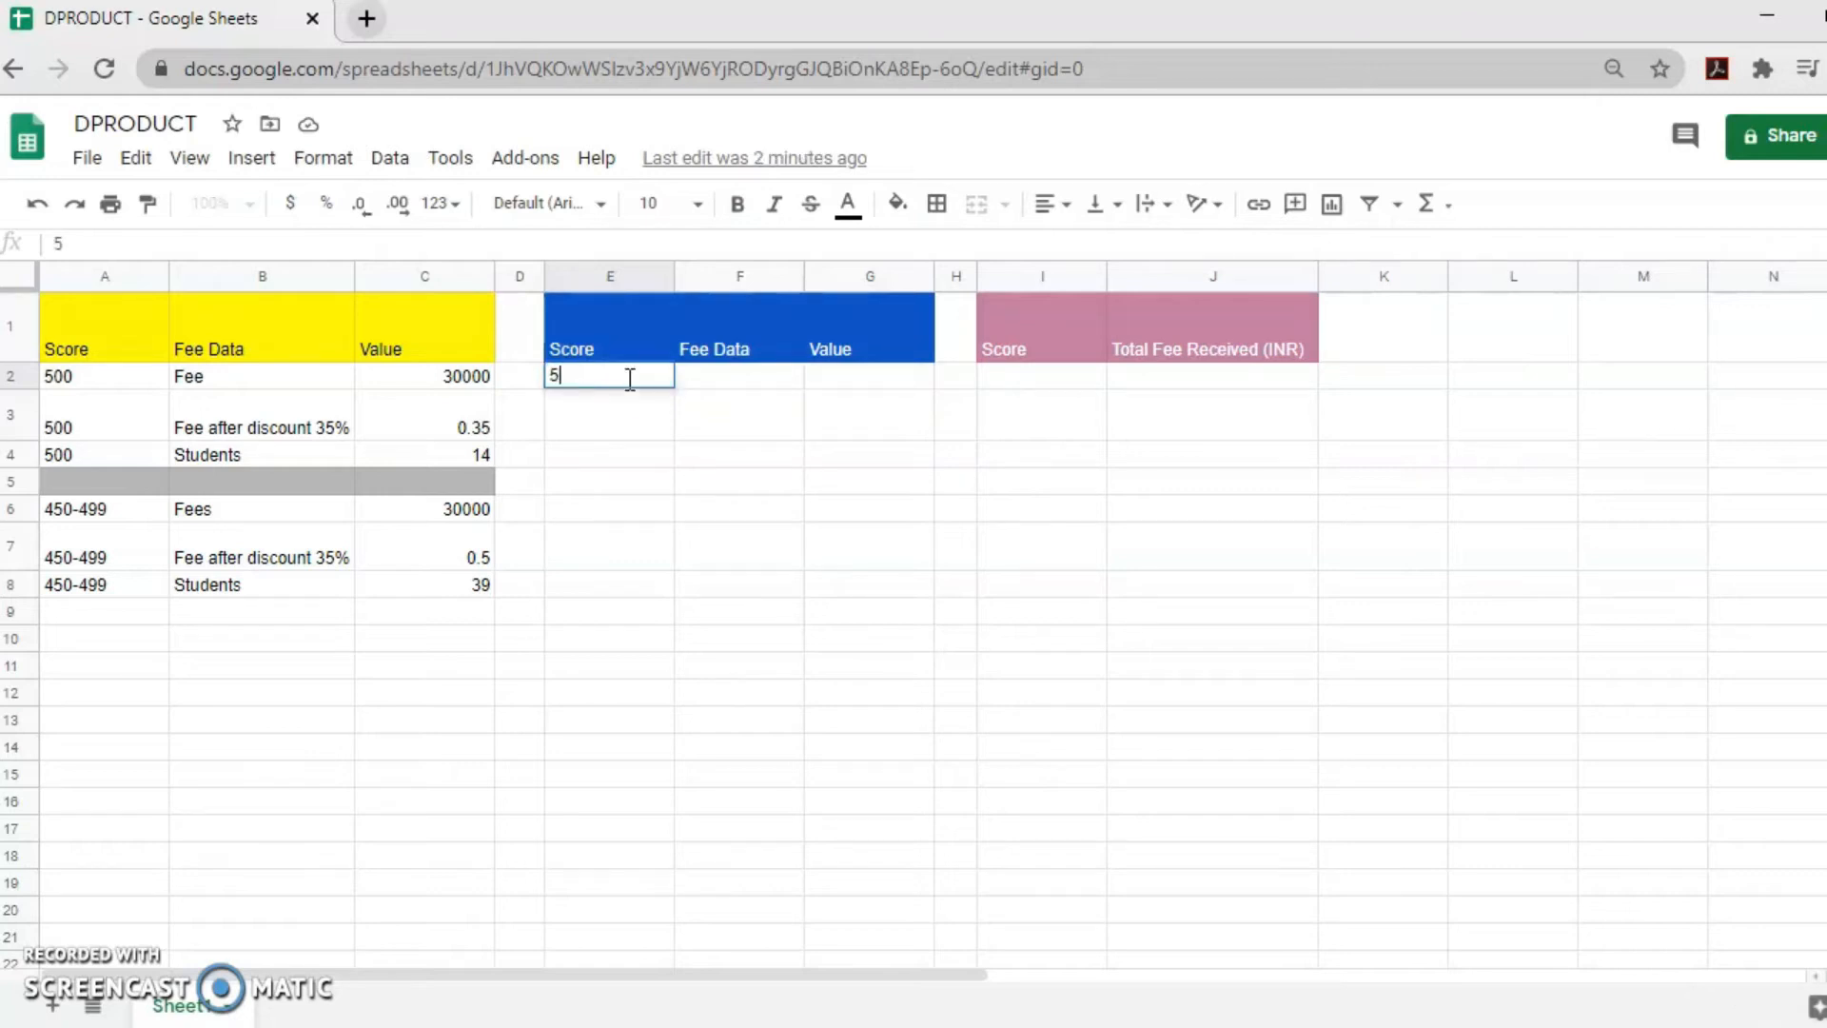
{"action": "type", "text": "00"}
{"action": "key", "text": "Return"}
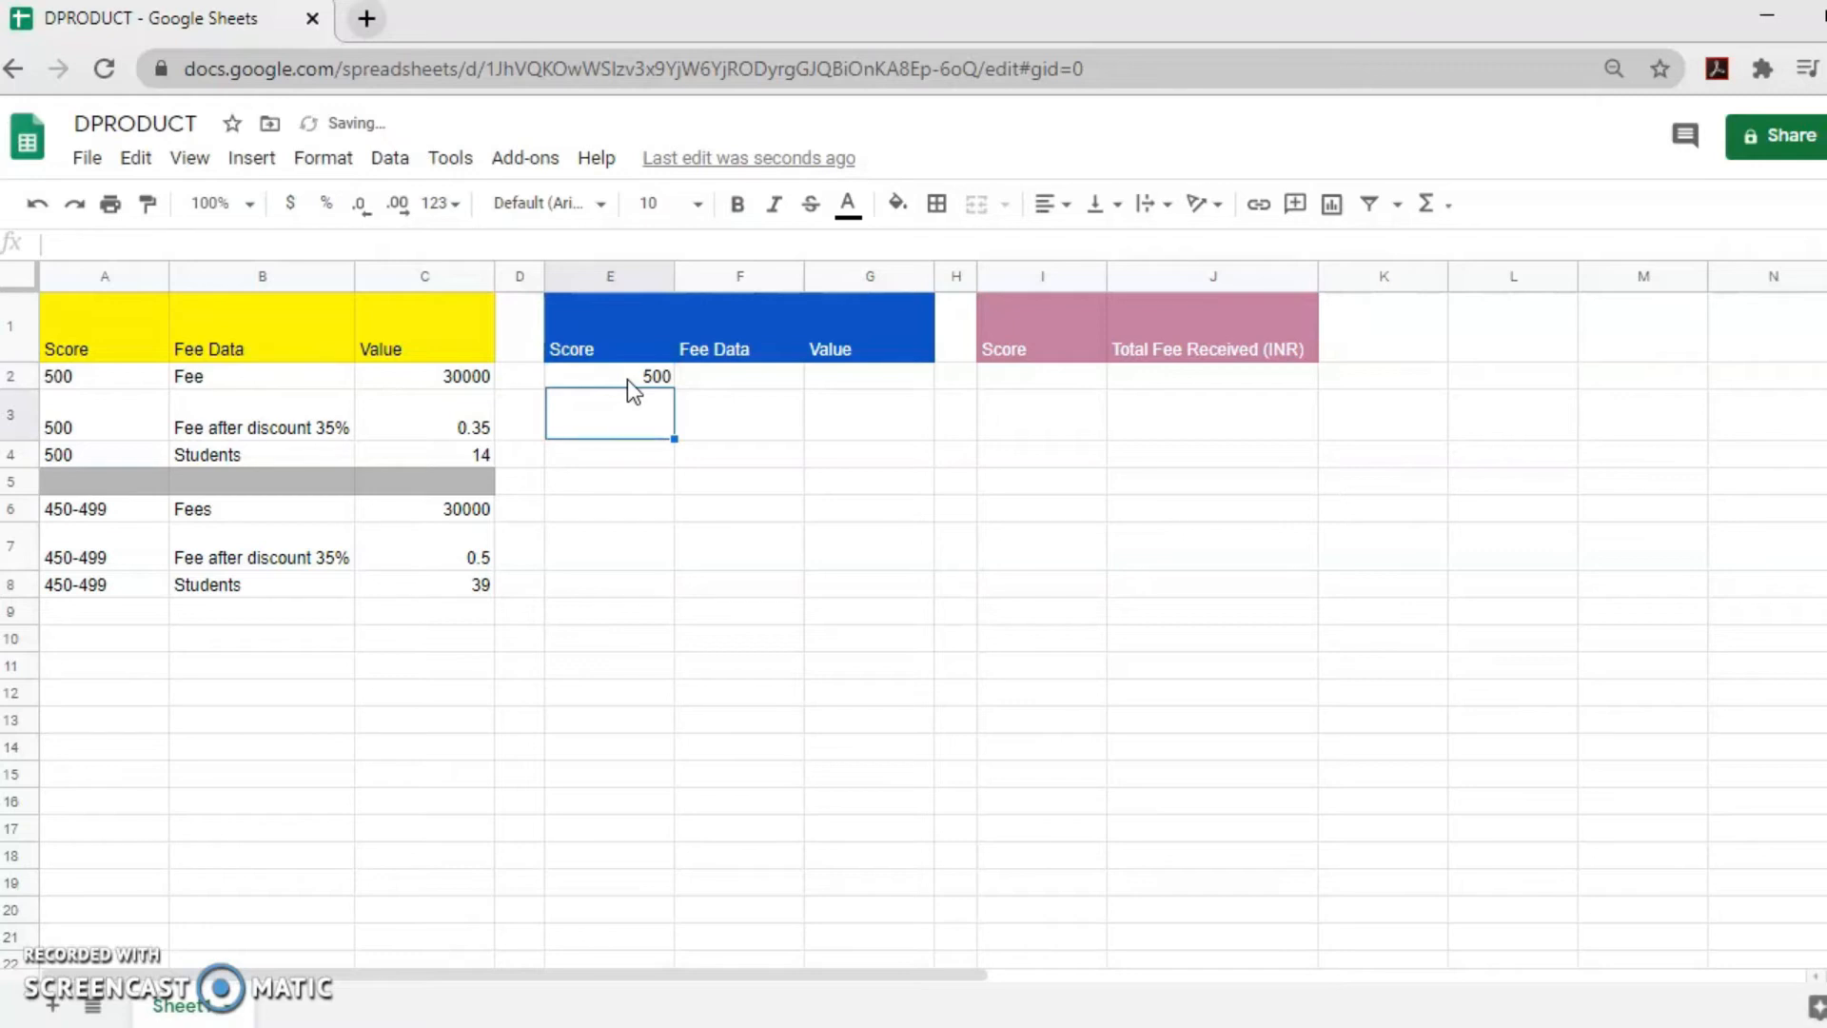
Link the Score cell I2 beside Total Fee Received to the criterion with the formula =E2
{"action": "left_click", "coordinate": [1054, 379]}
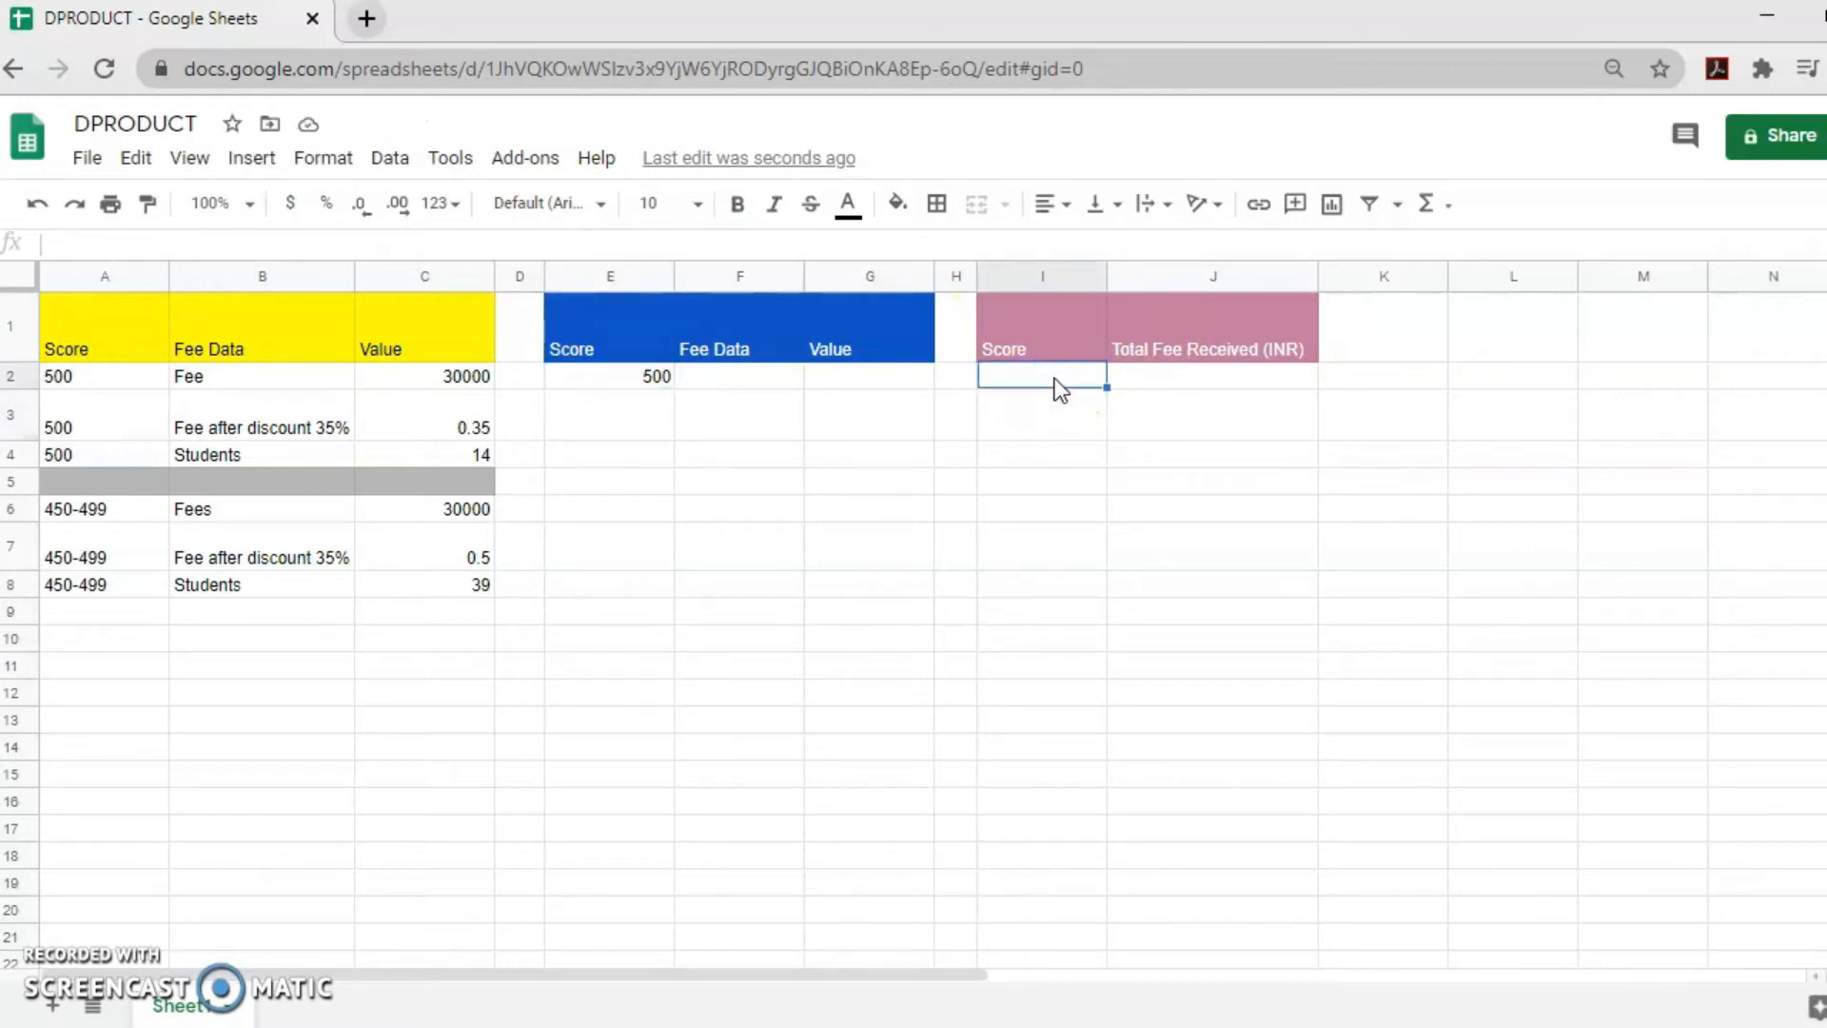
{"action": "left_click", "coordinate": [642, 377]}
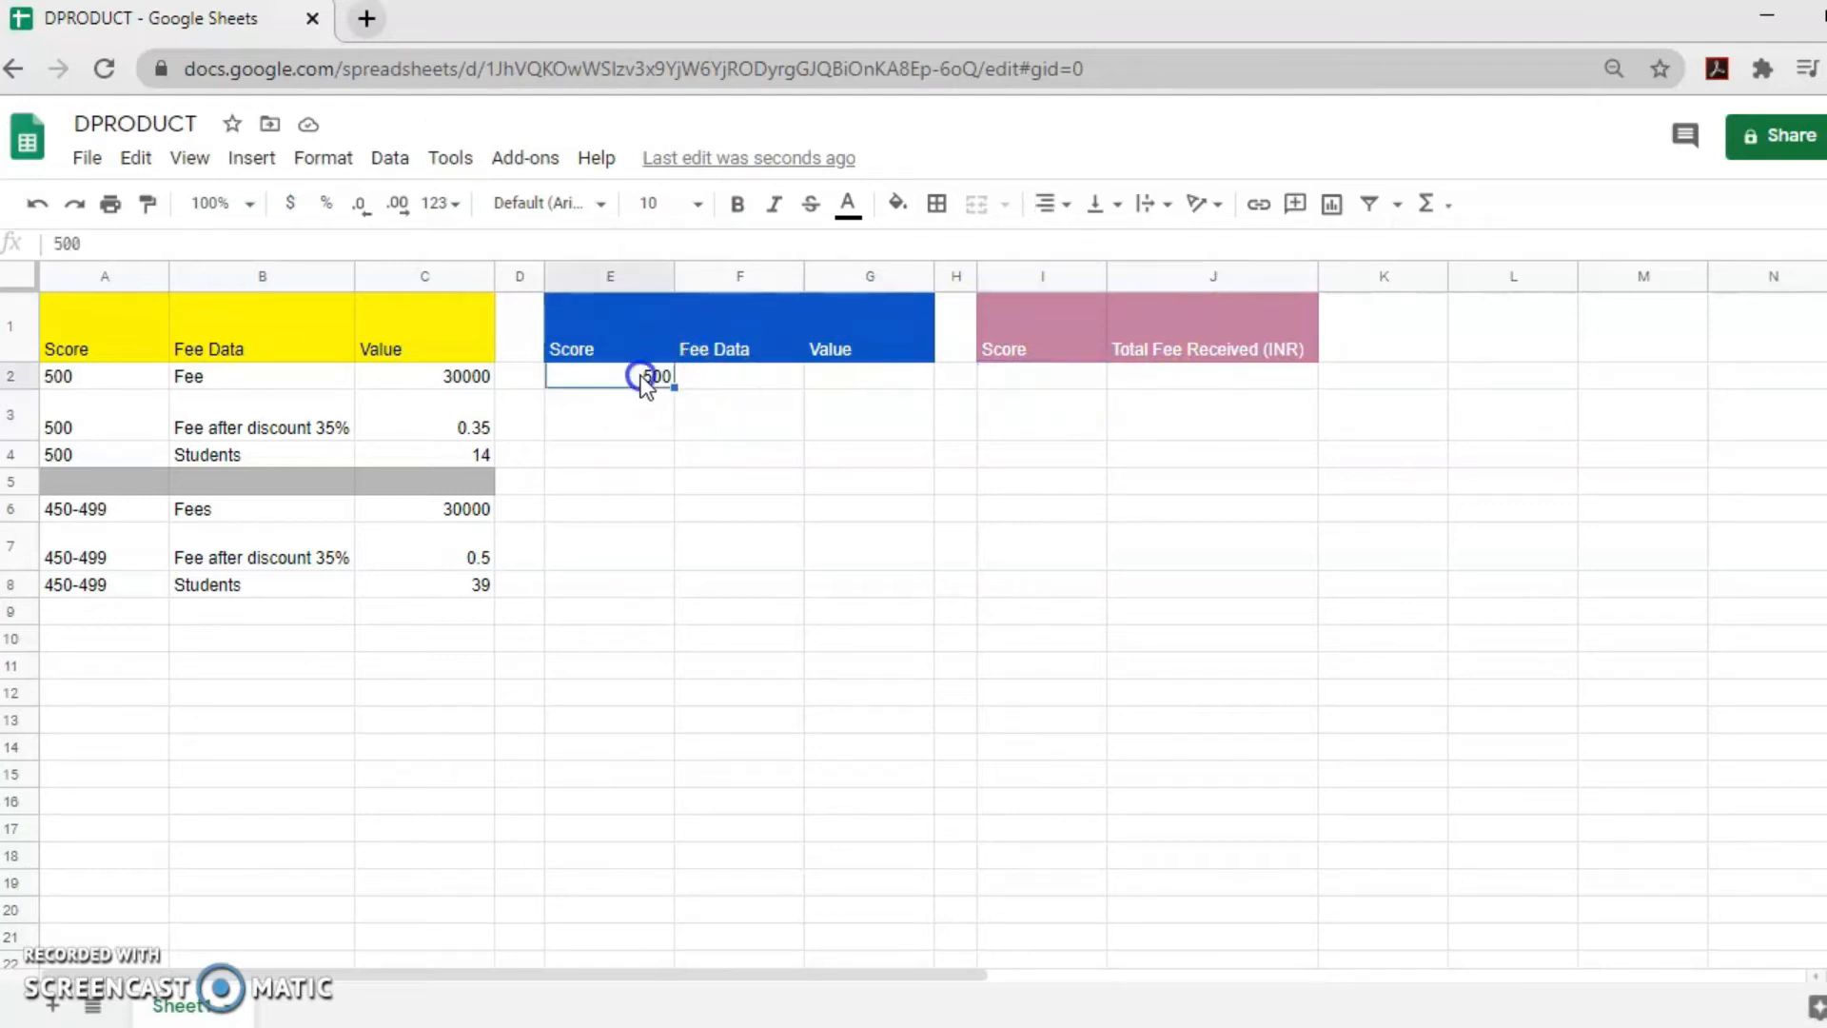
{"action": "left_click", "coordinate": [1012, 376]}
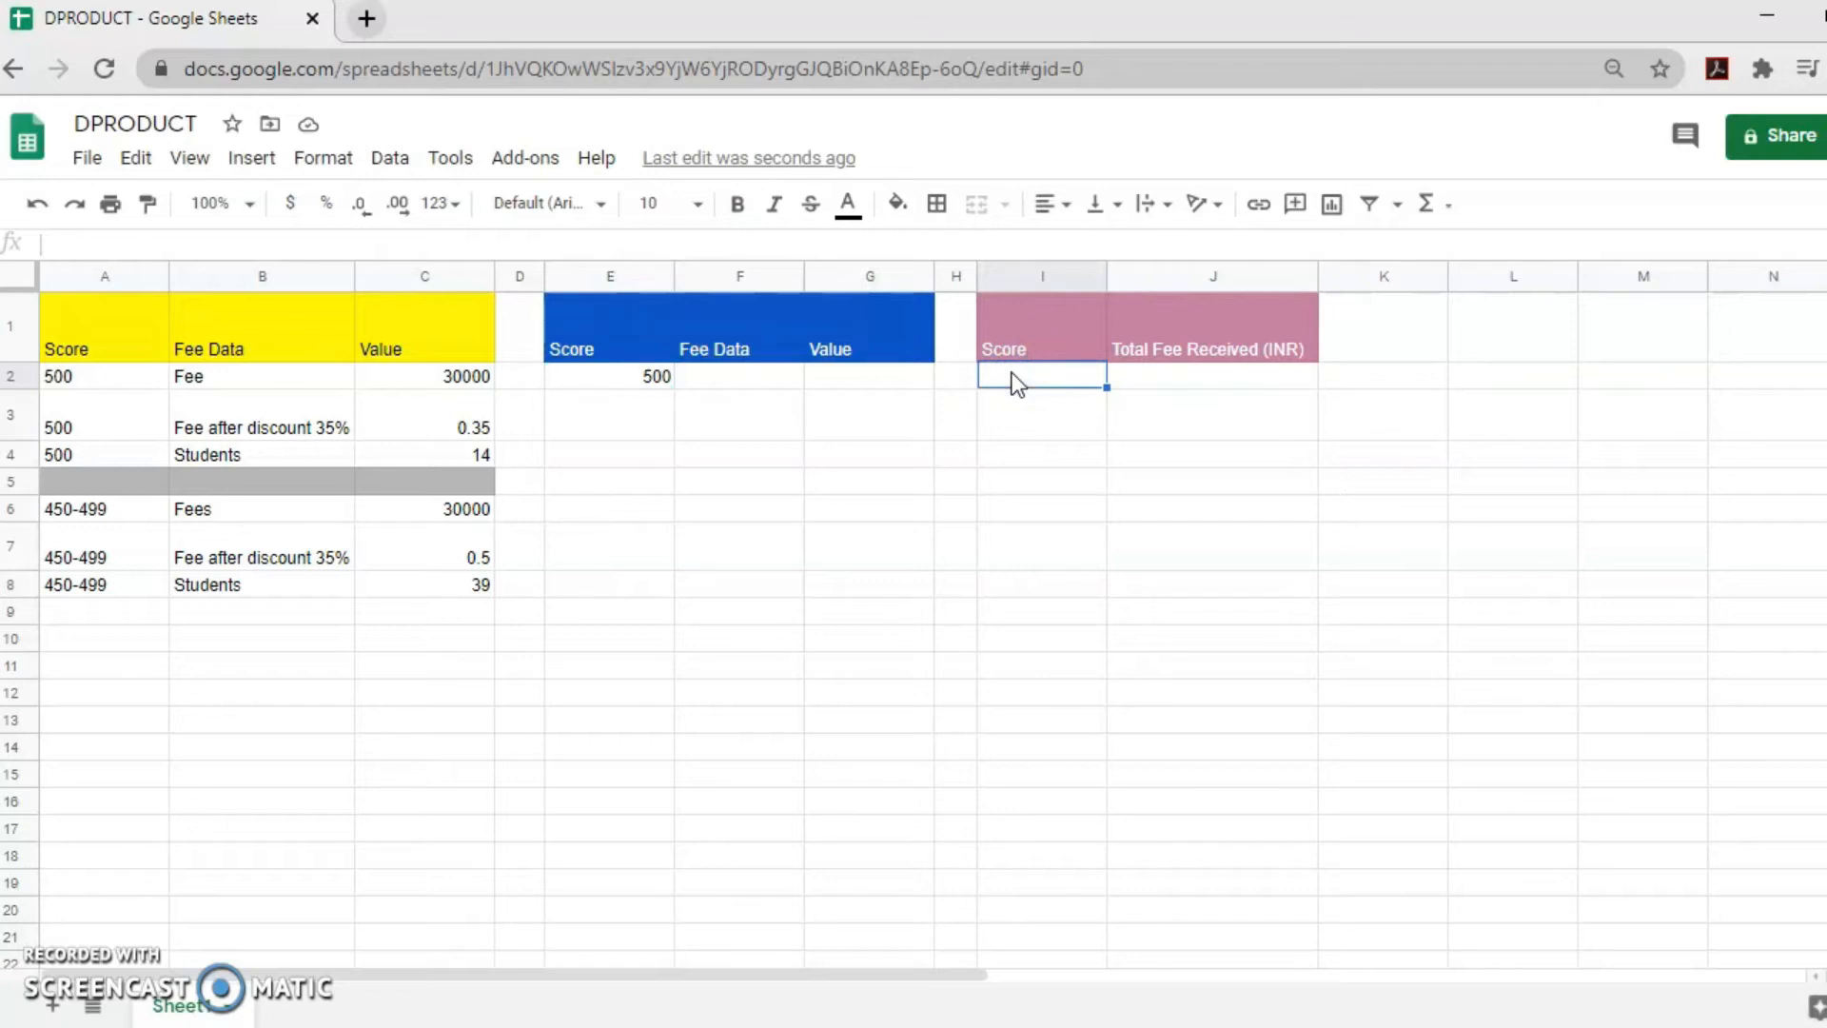
{"action": "type", "text": "="}
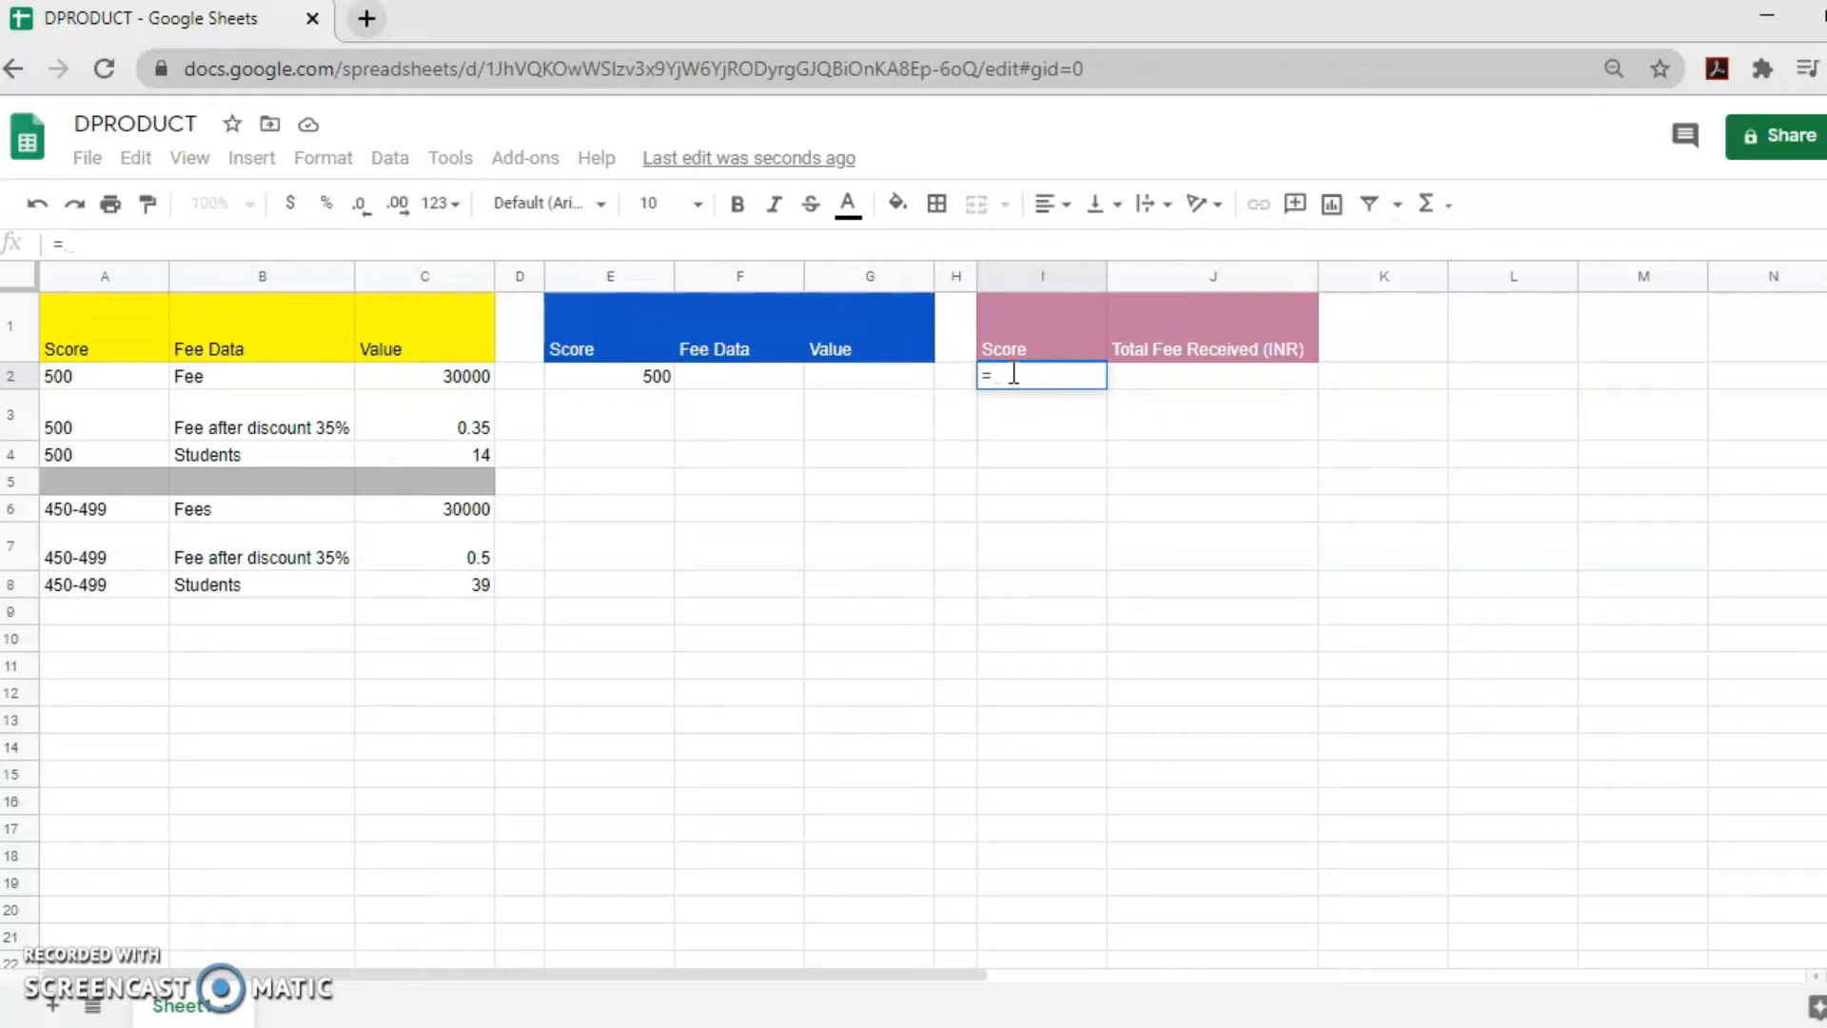
{"action": "type", "text": "E2"}
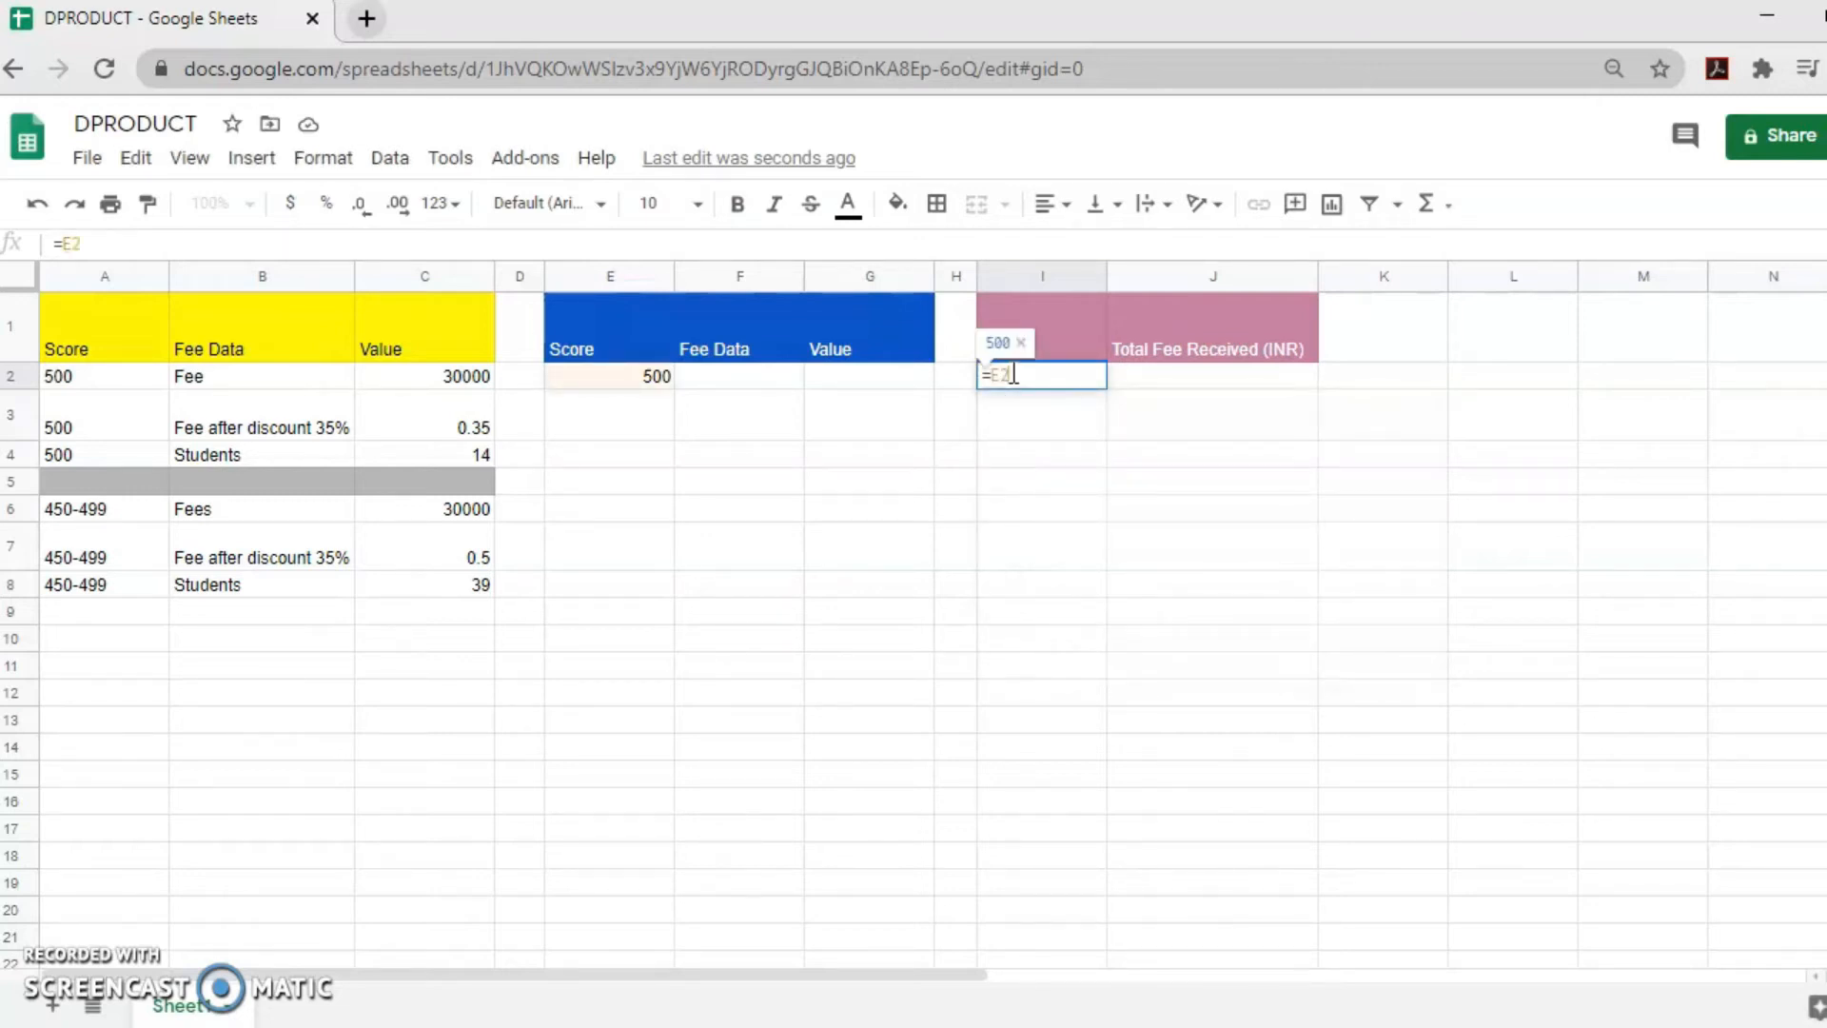
{"action": "key", "text": "Return"}
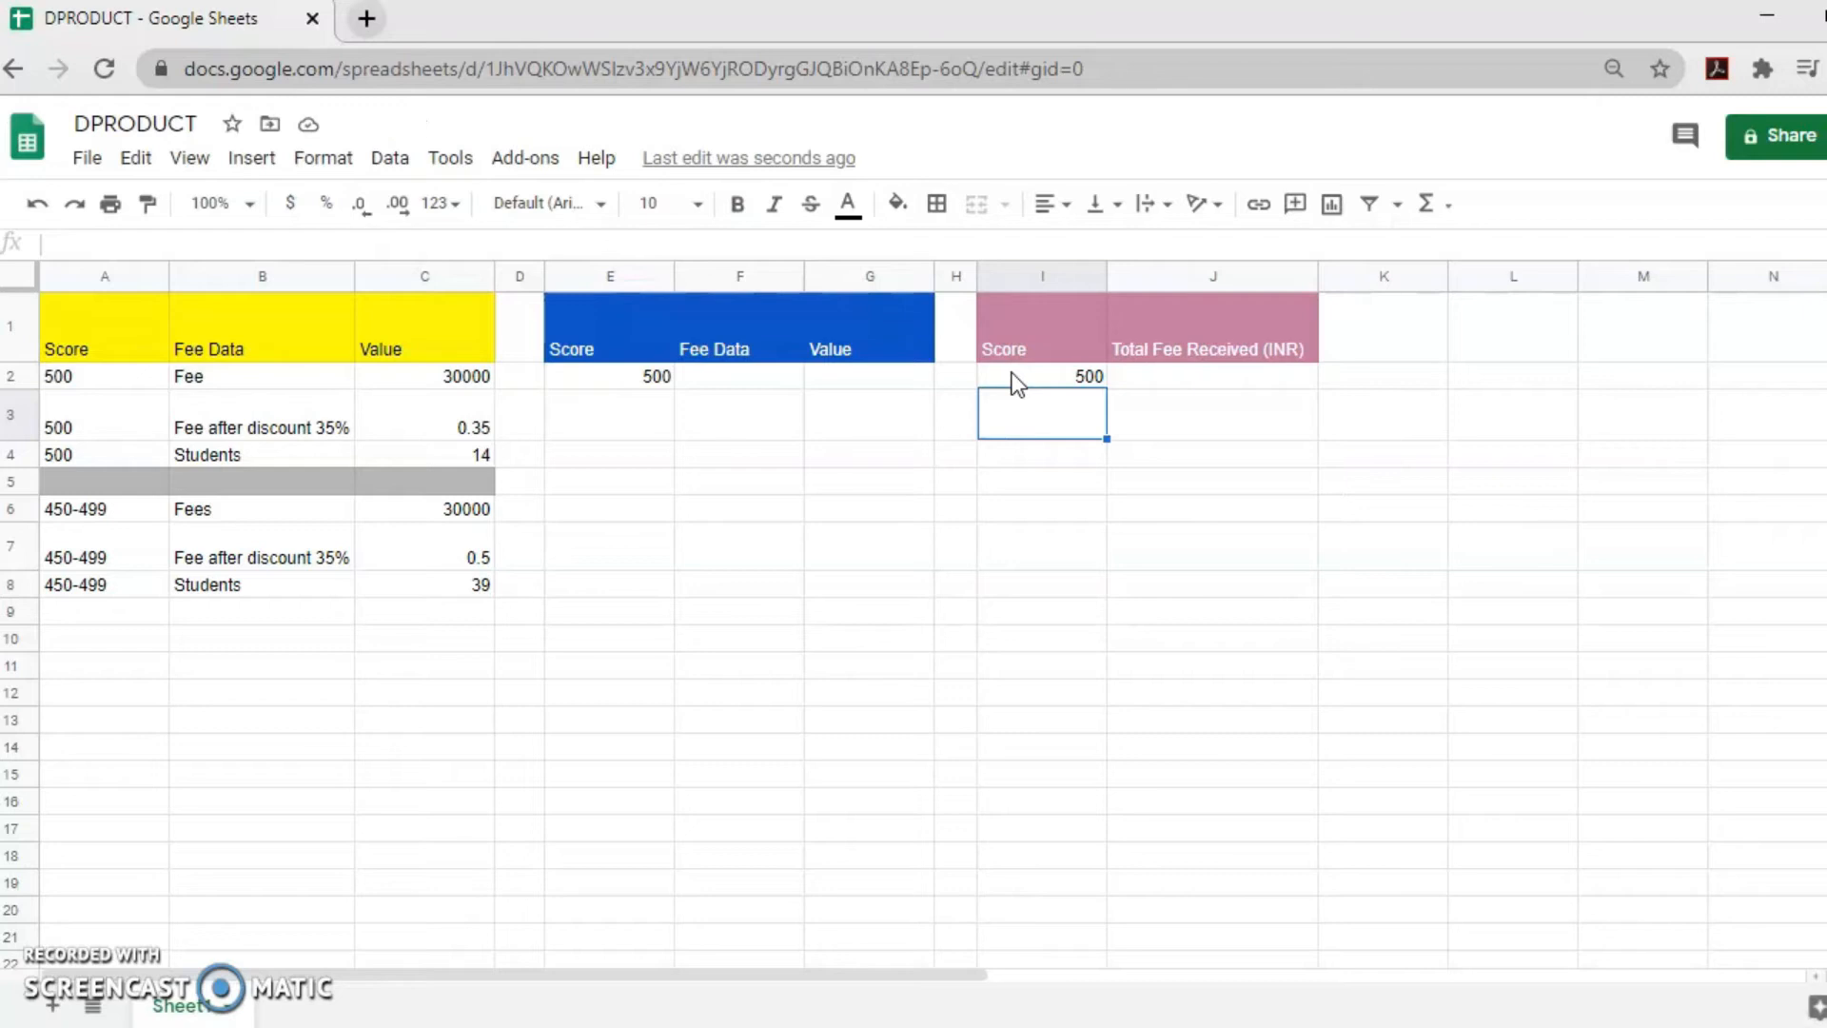
Start a DPRODUCT formula in J2 under Total Fee Received (INR) with the fee table A1:C8 as the database
{"action": "left_click", "coordinate": [1216, 379]}
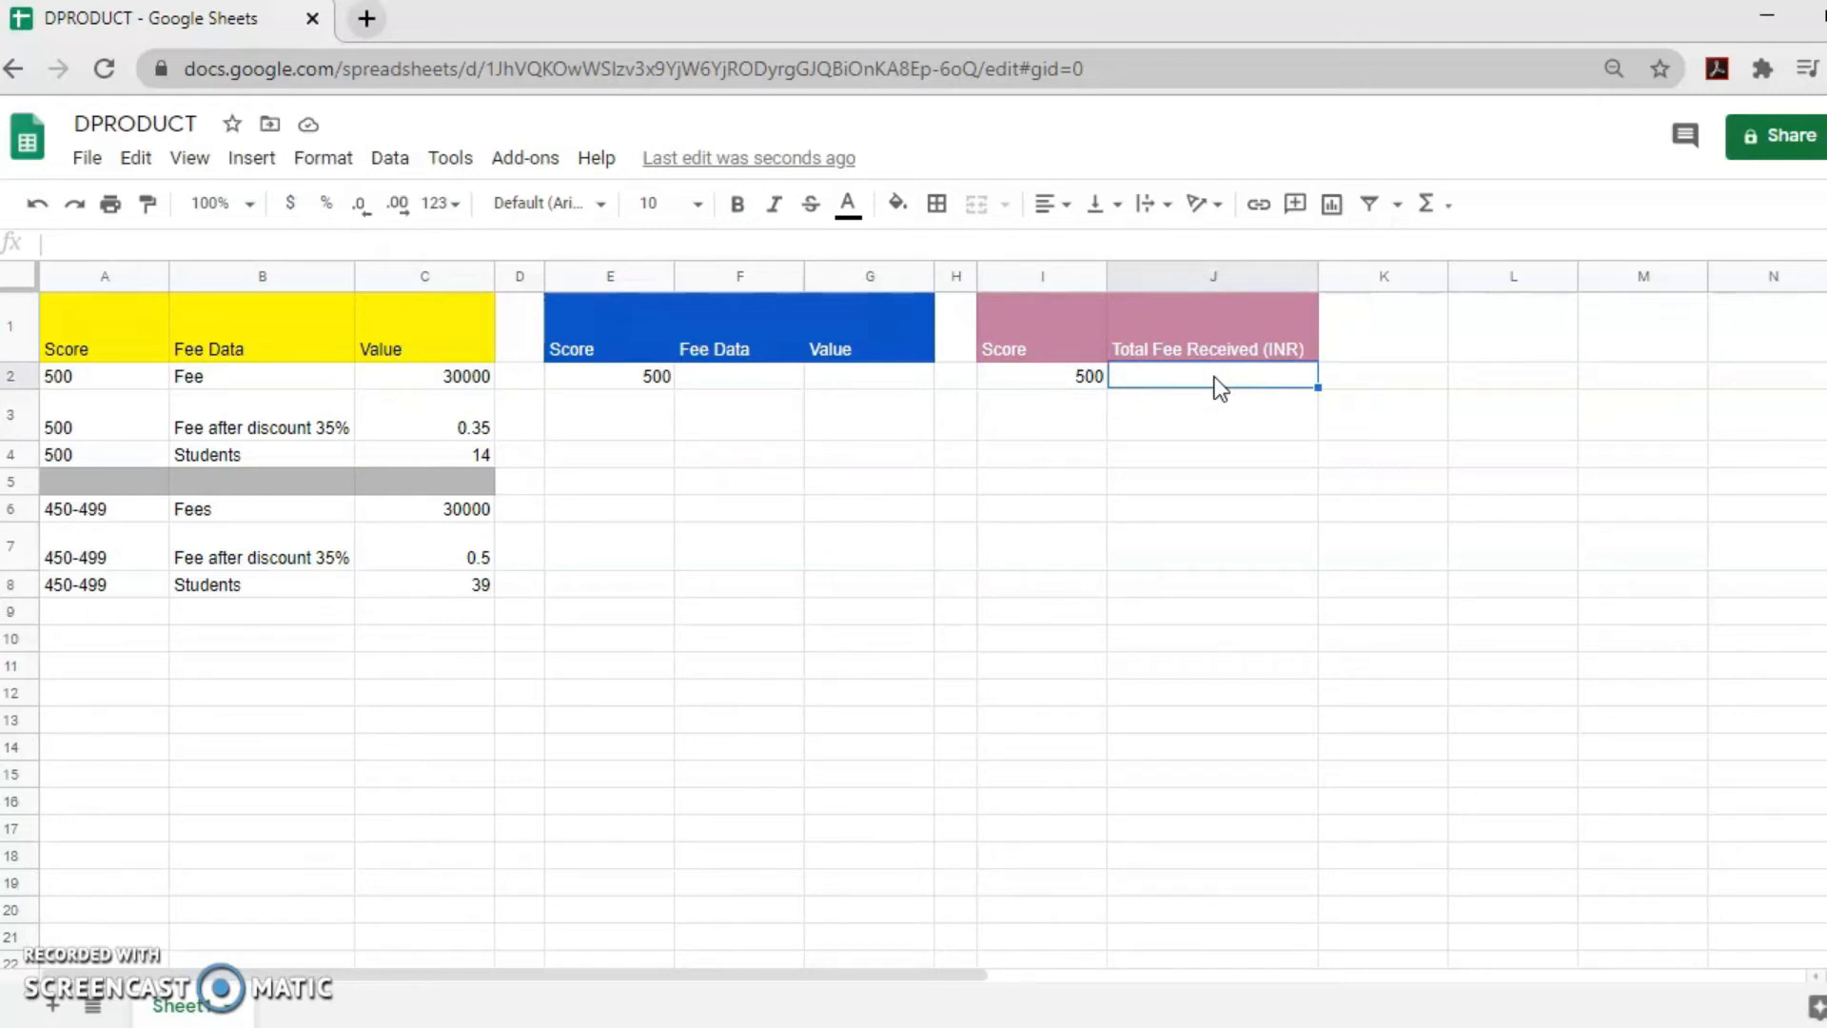
{"action": "type", "text": "="}
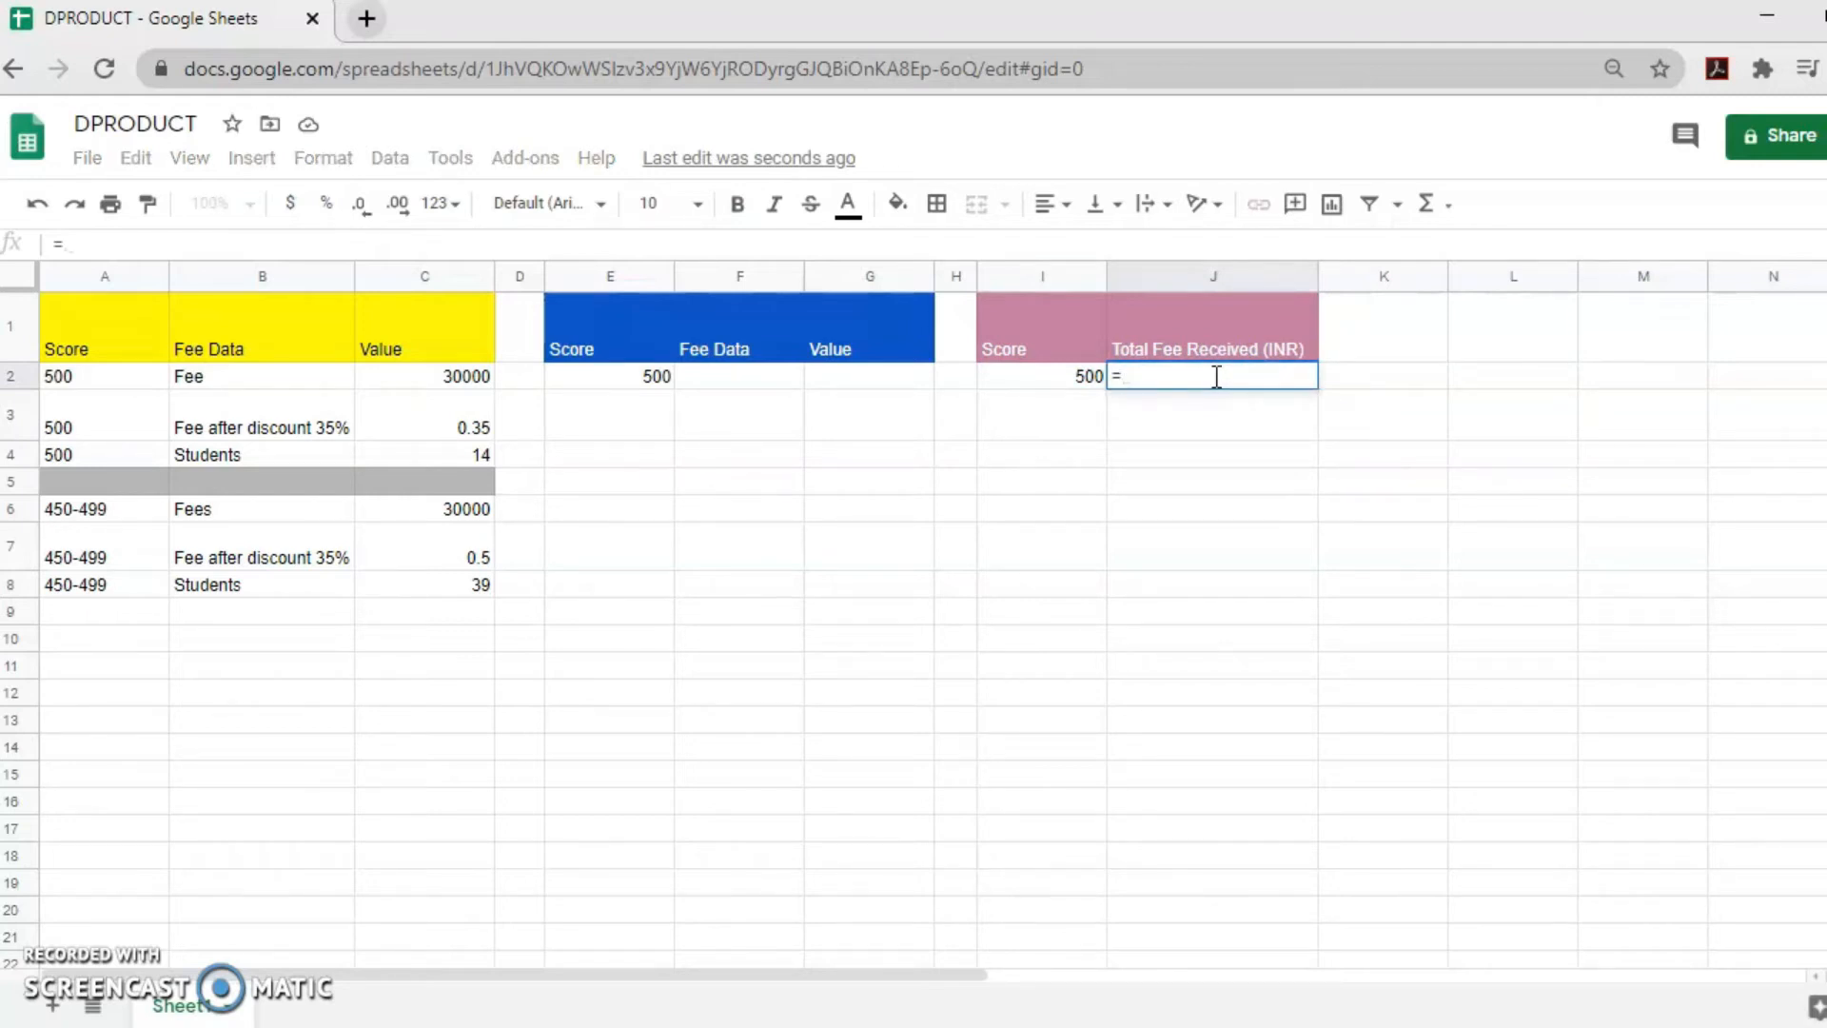
{"action": "type", "text": "DP"}
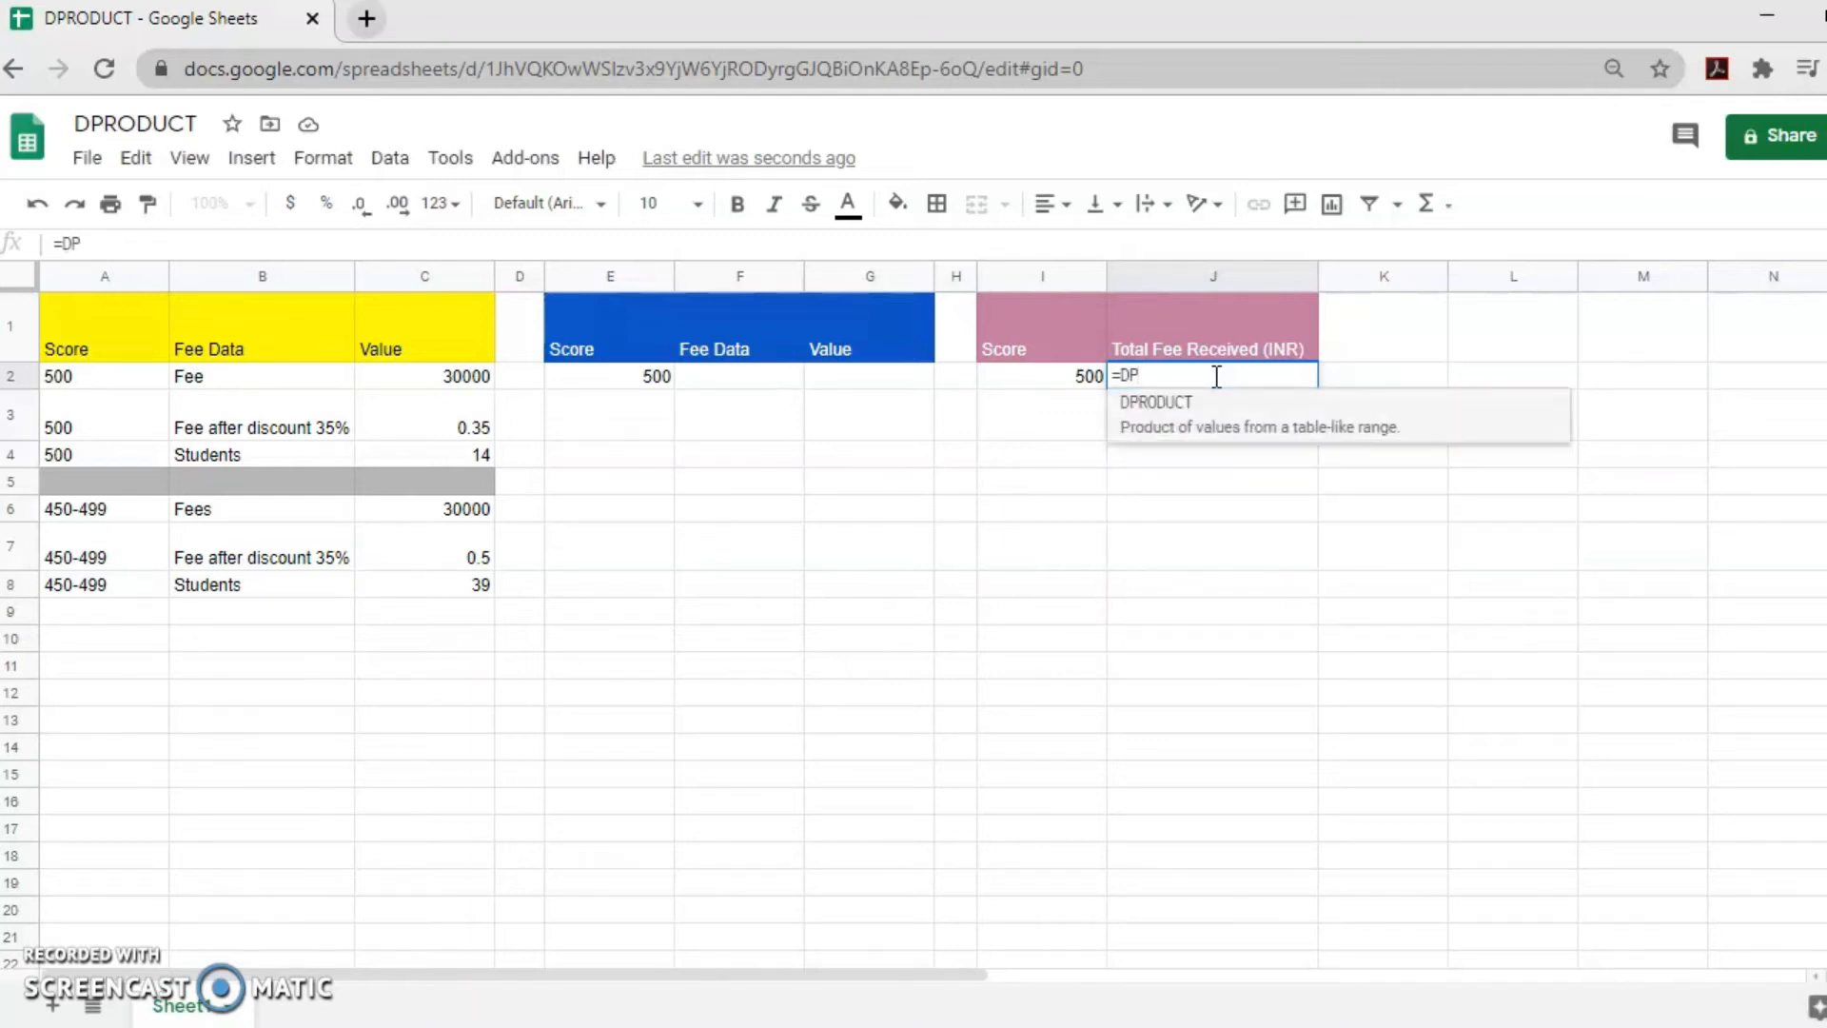
{"action": "left_click", "coordinate": [1204, 407]}
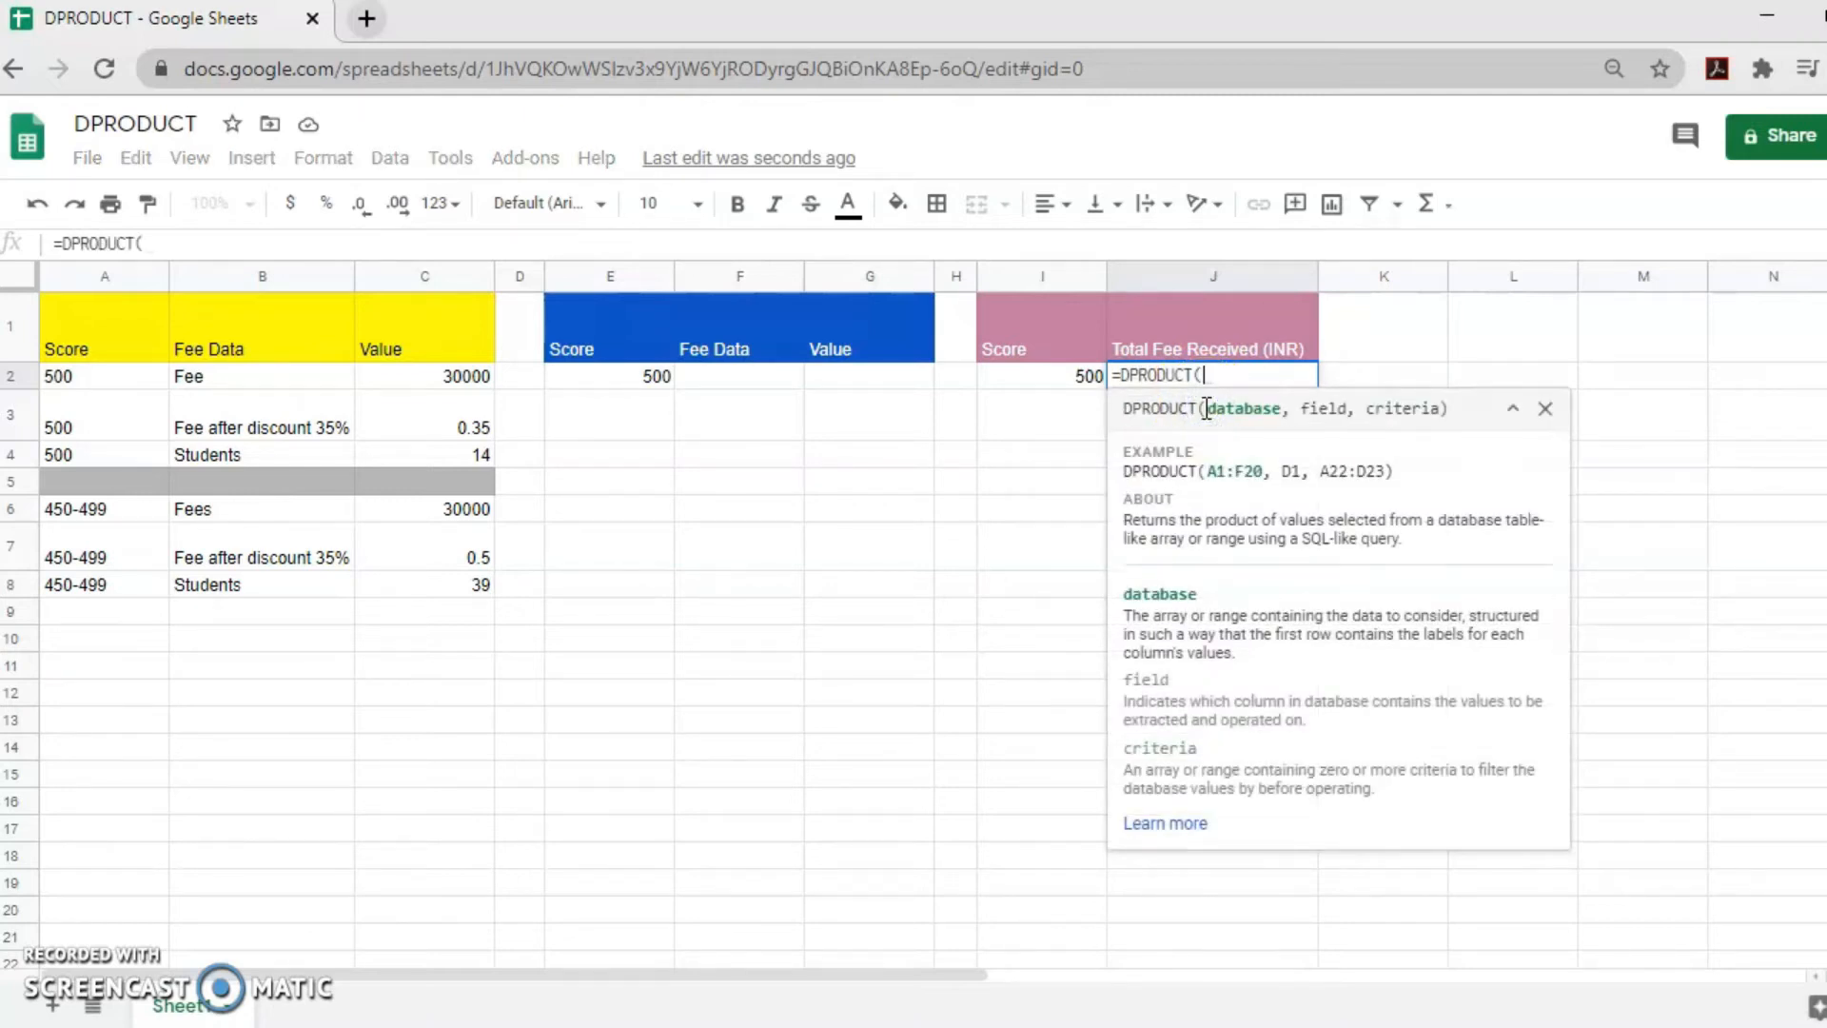
{"action": "left_click", "coordinate": [129, 337]}
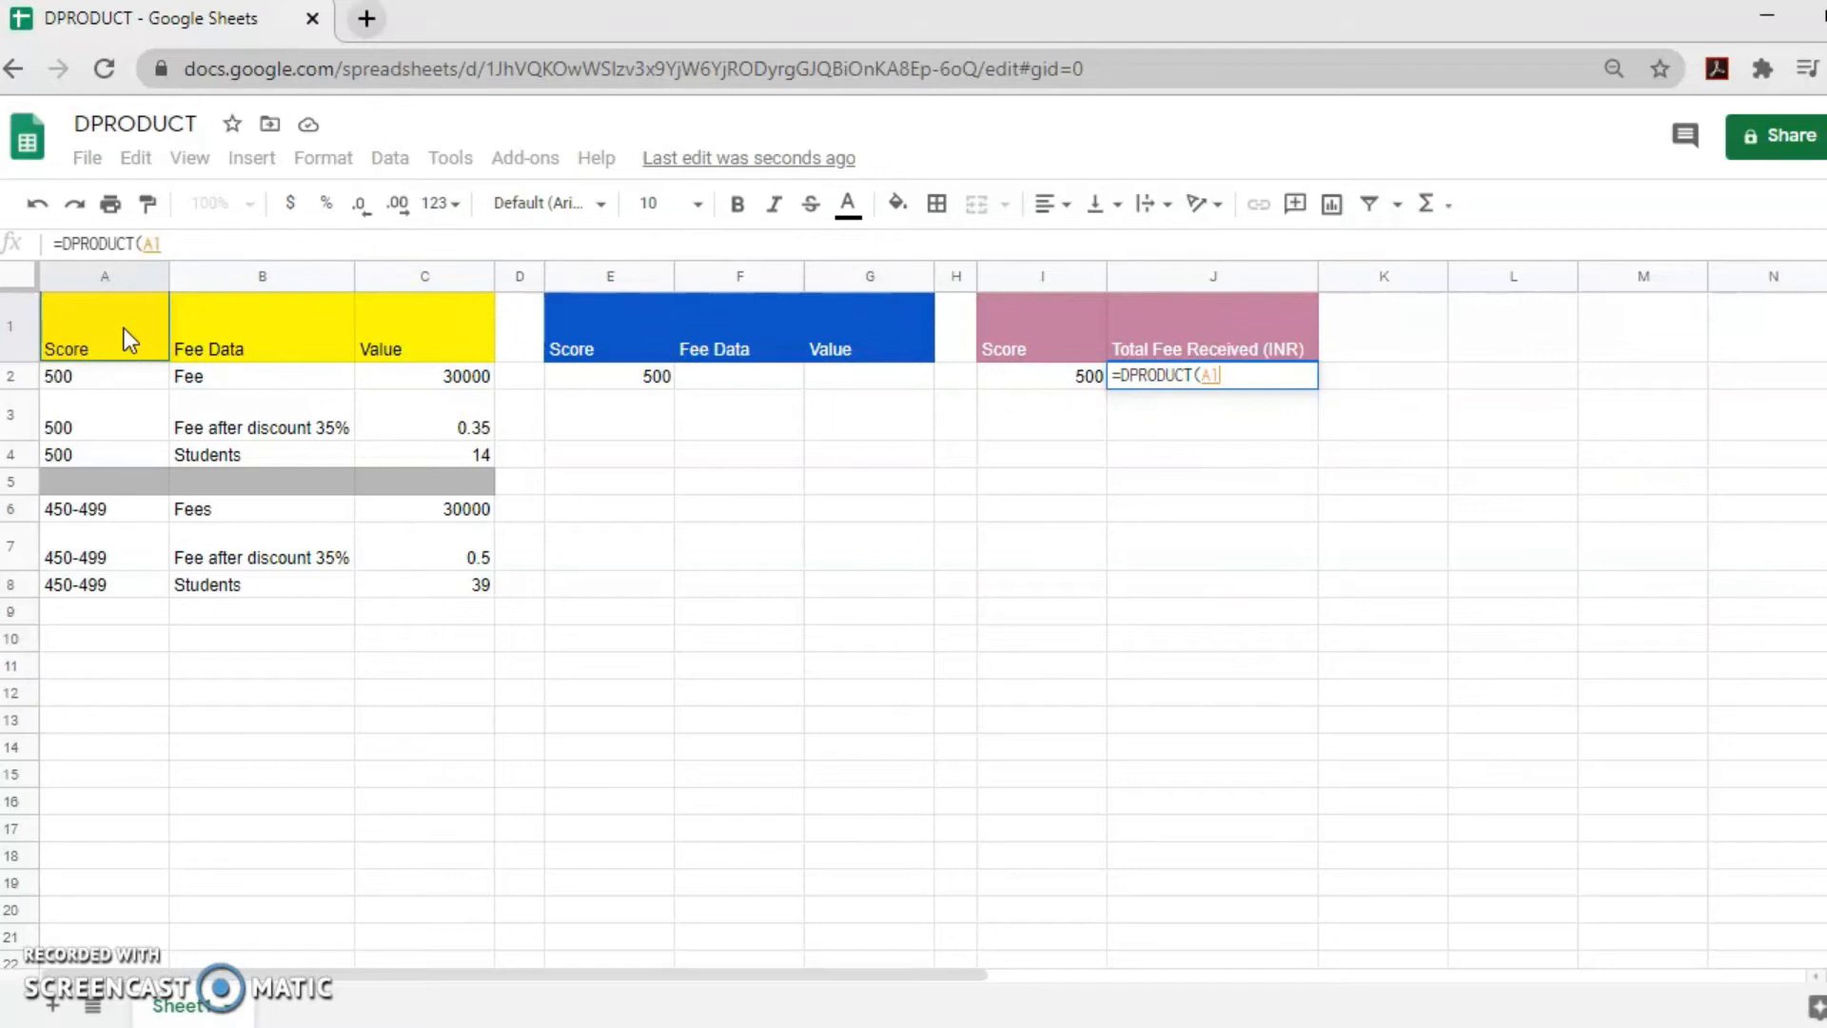
{"action": "left_click", "coordinate": [171, 375]}
{"action": "left_click_drag", "start_coordinate": [164, 361], "coordinate": [459, 575]}
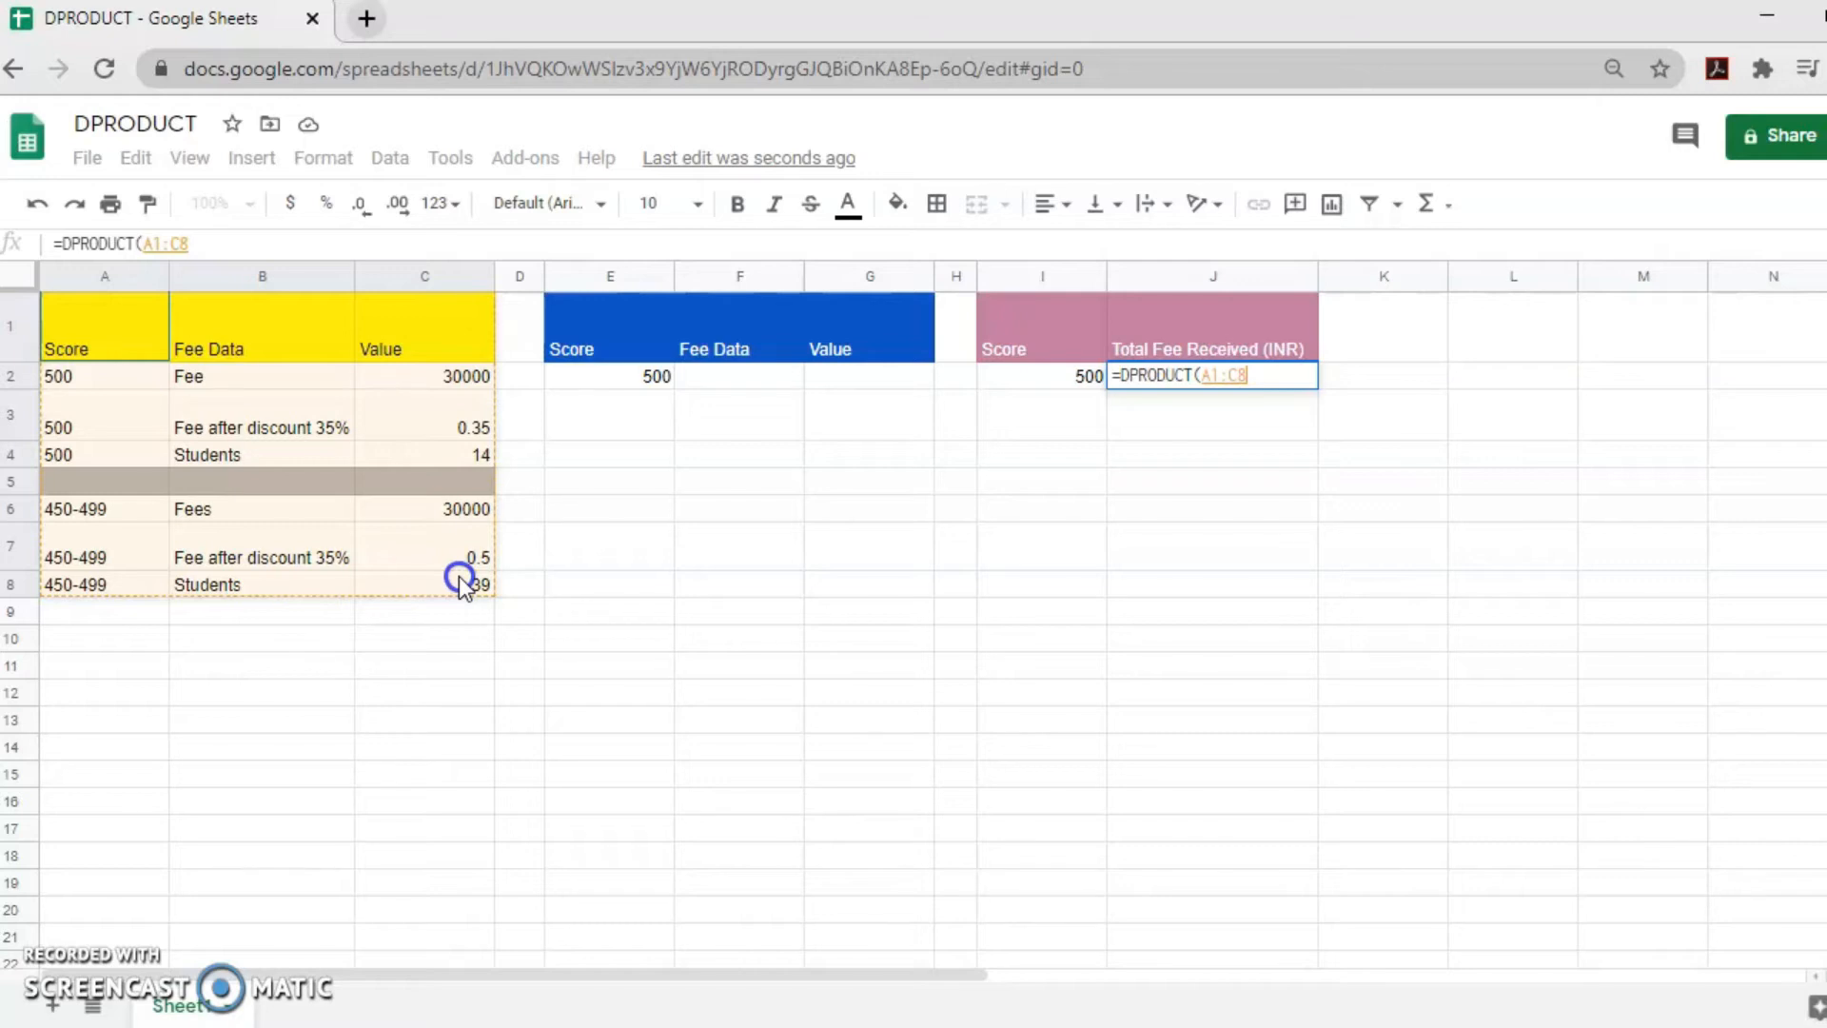
{"action": "left_click_drag", "start_coordinate": [458, 574], "coordinate": [459, 574]}
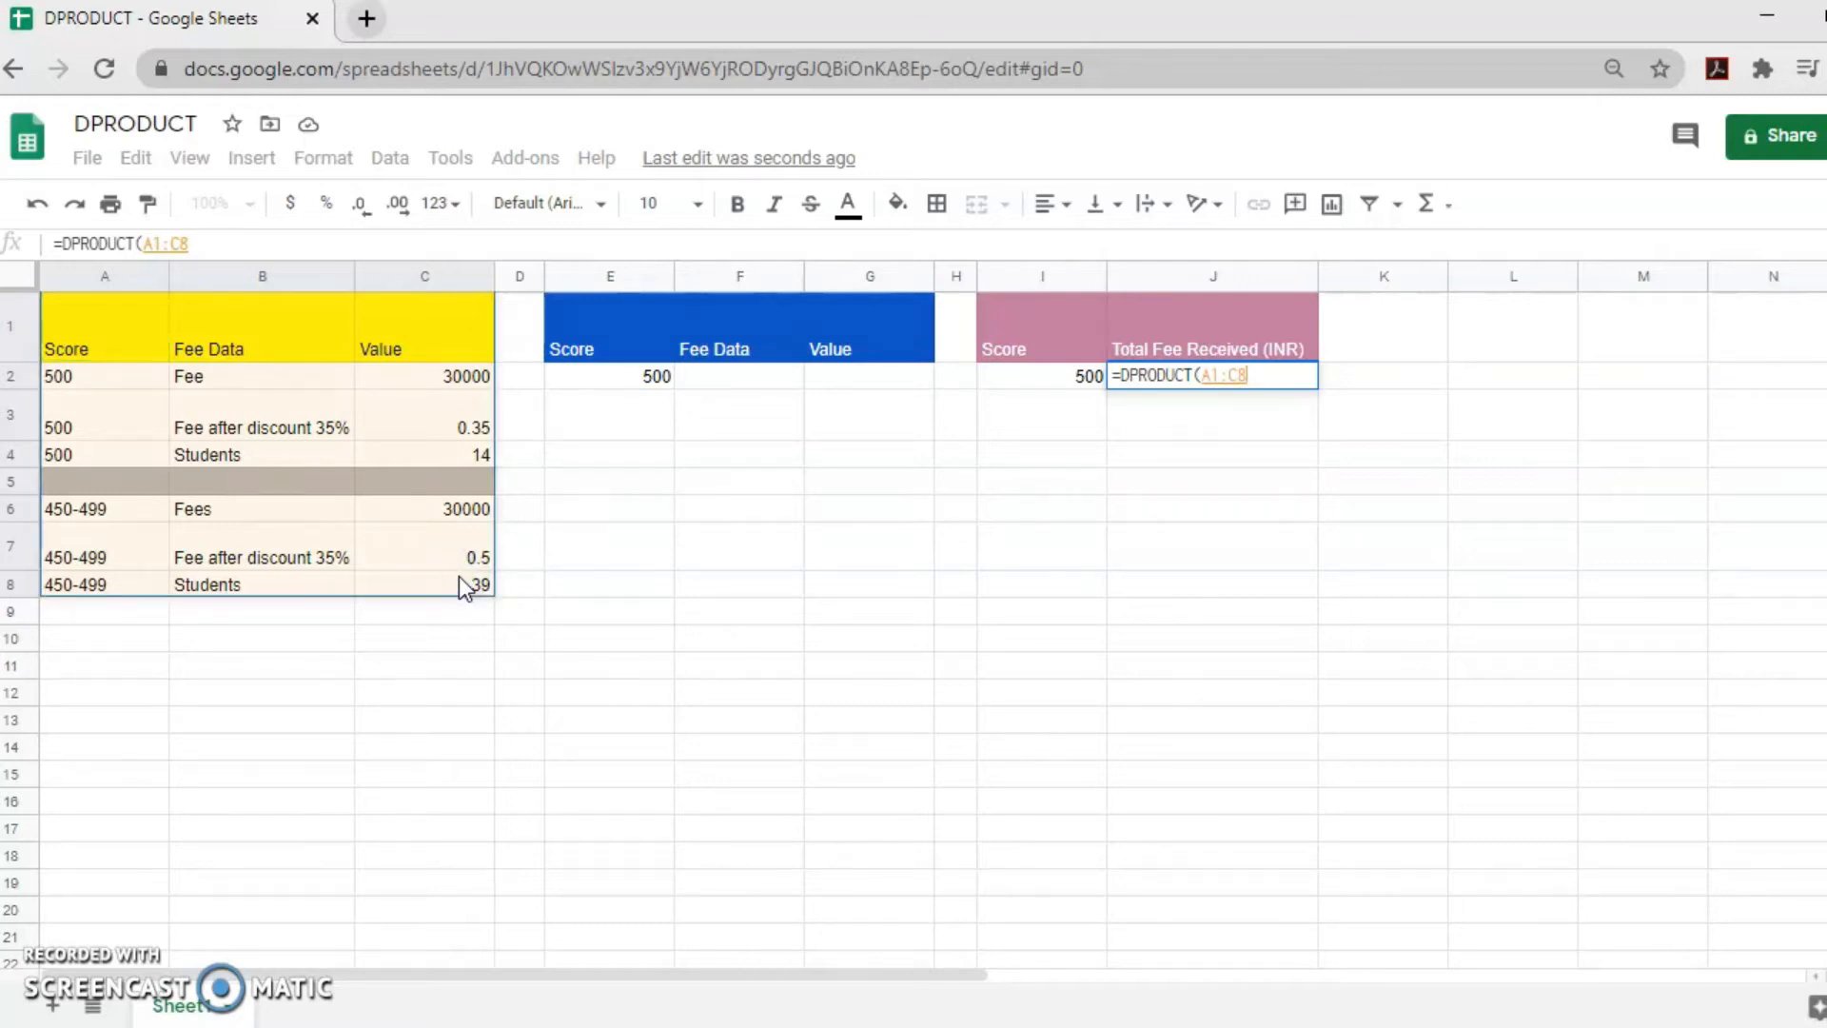
Complete the DPRODUCT formula in J2 with the Value header C1 as the field and E1:G2 as the criteria
{"action": "type", "text": ","}
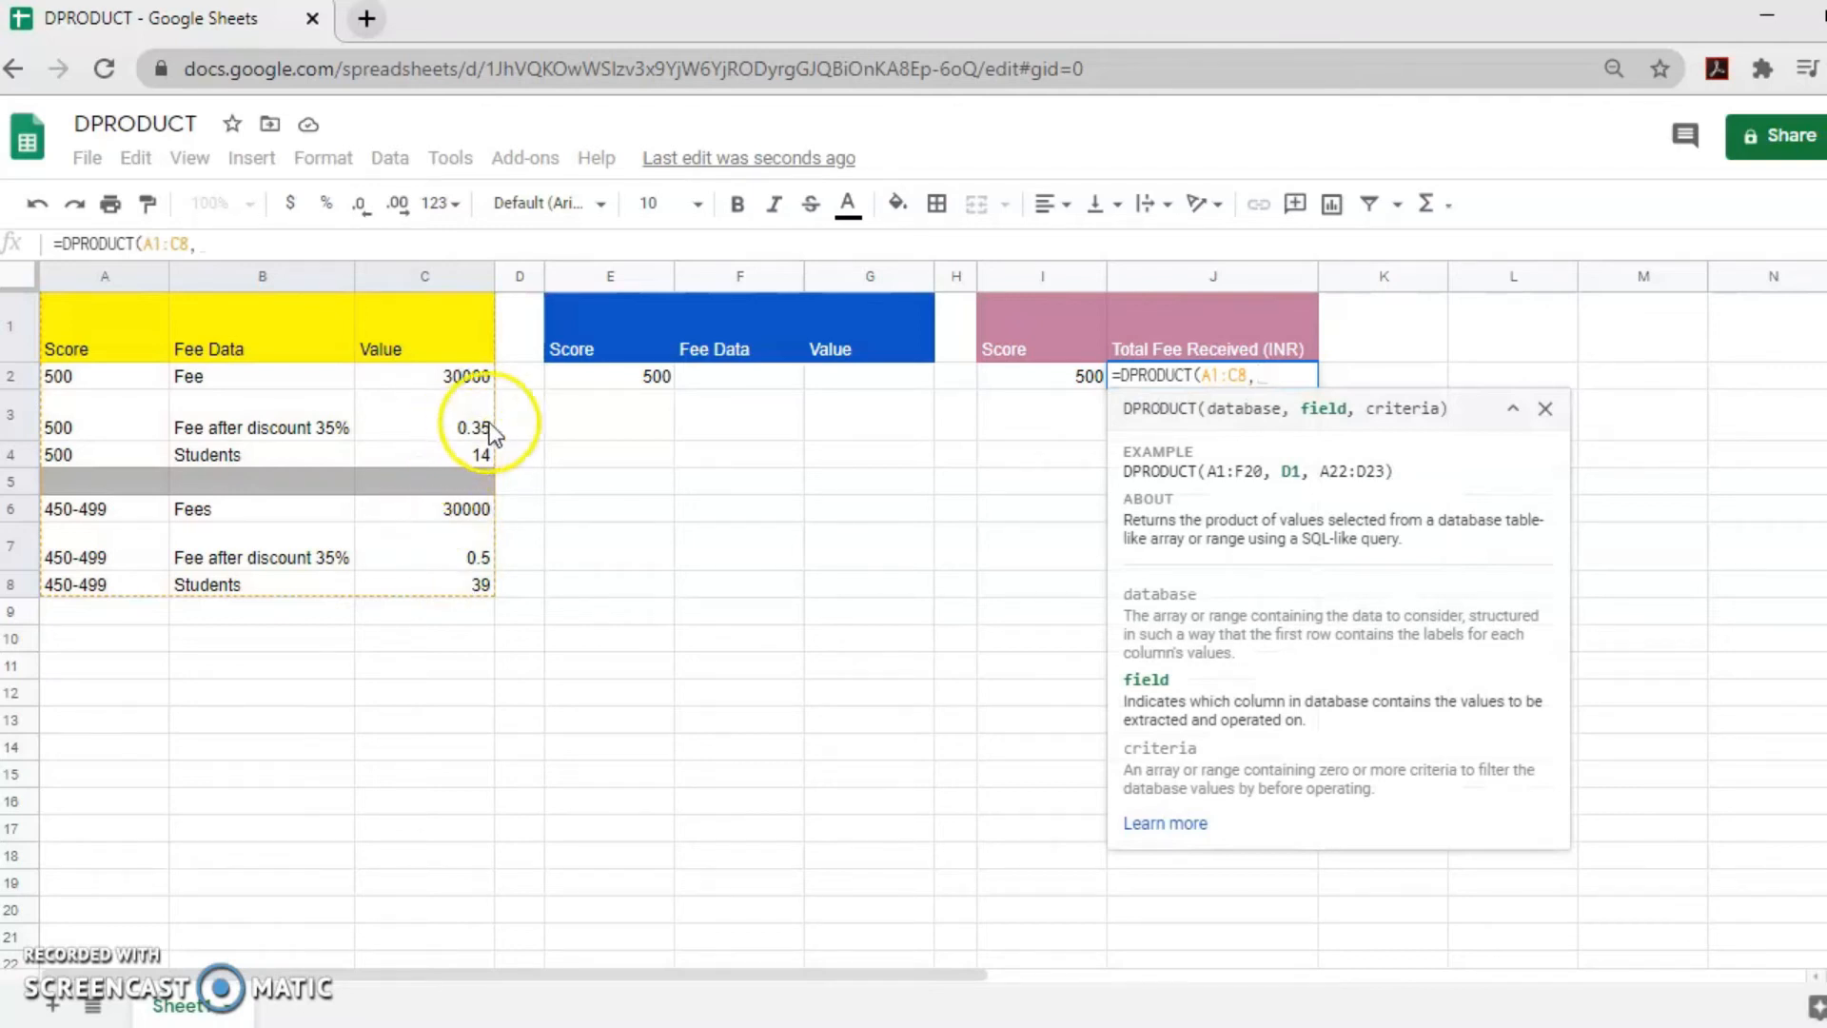
{"action": "left_click", "coordinate": [455, 345]}
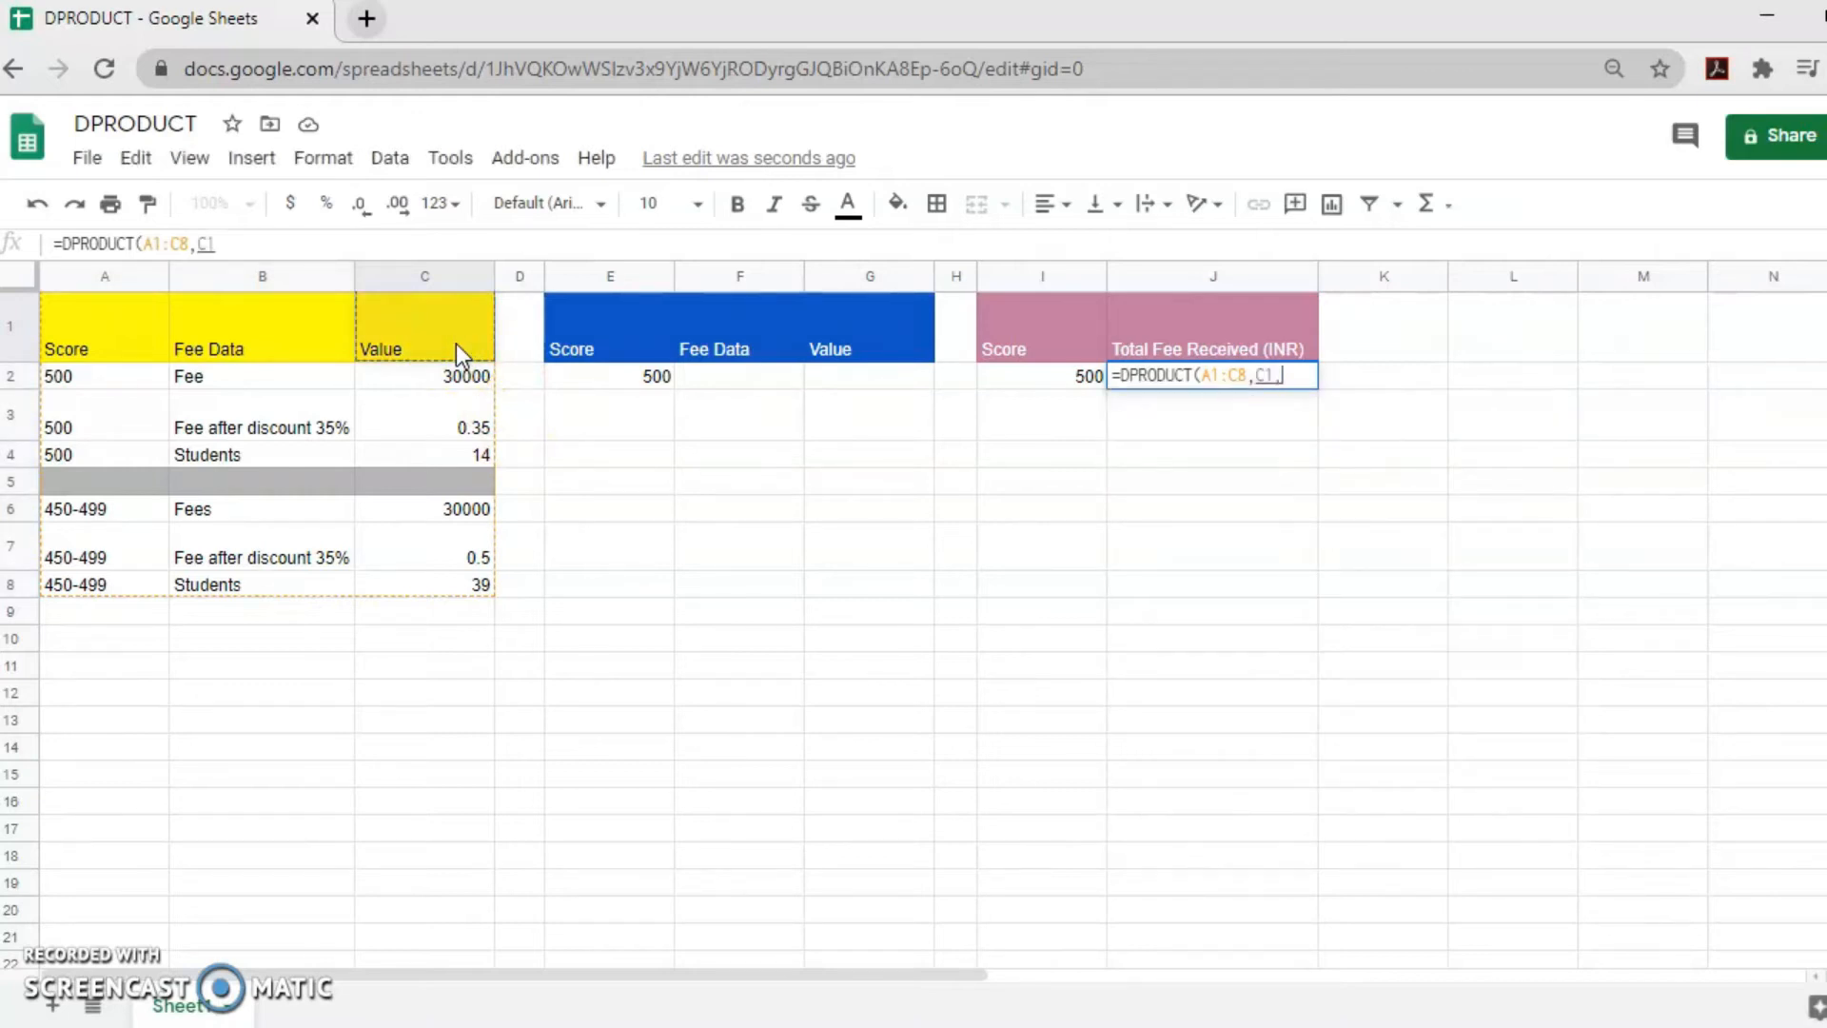
{"action": "type", "text": ","}
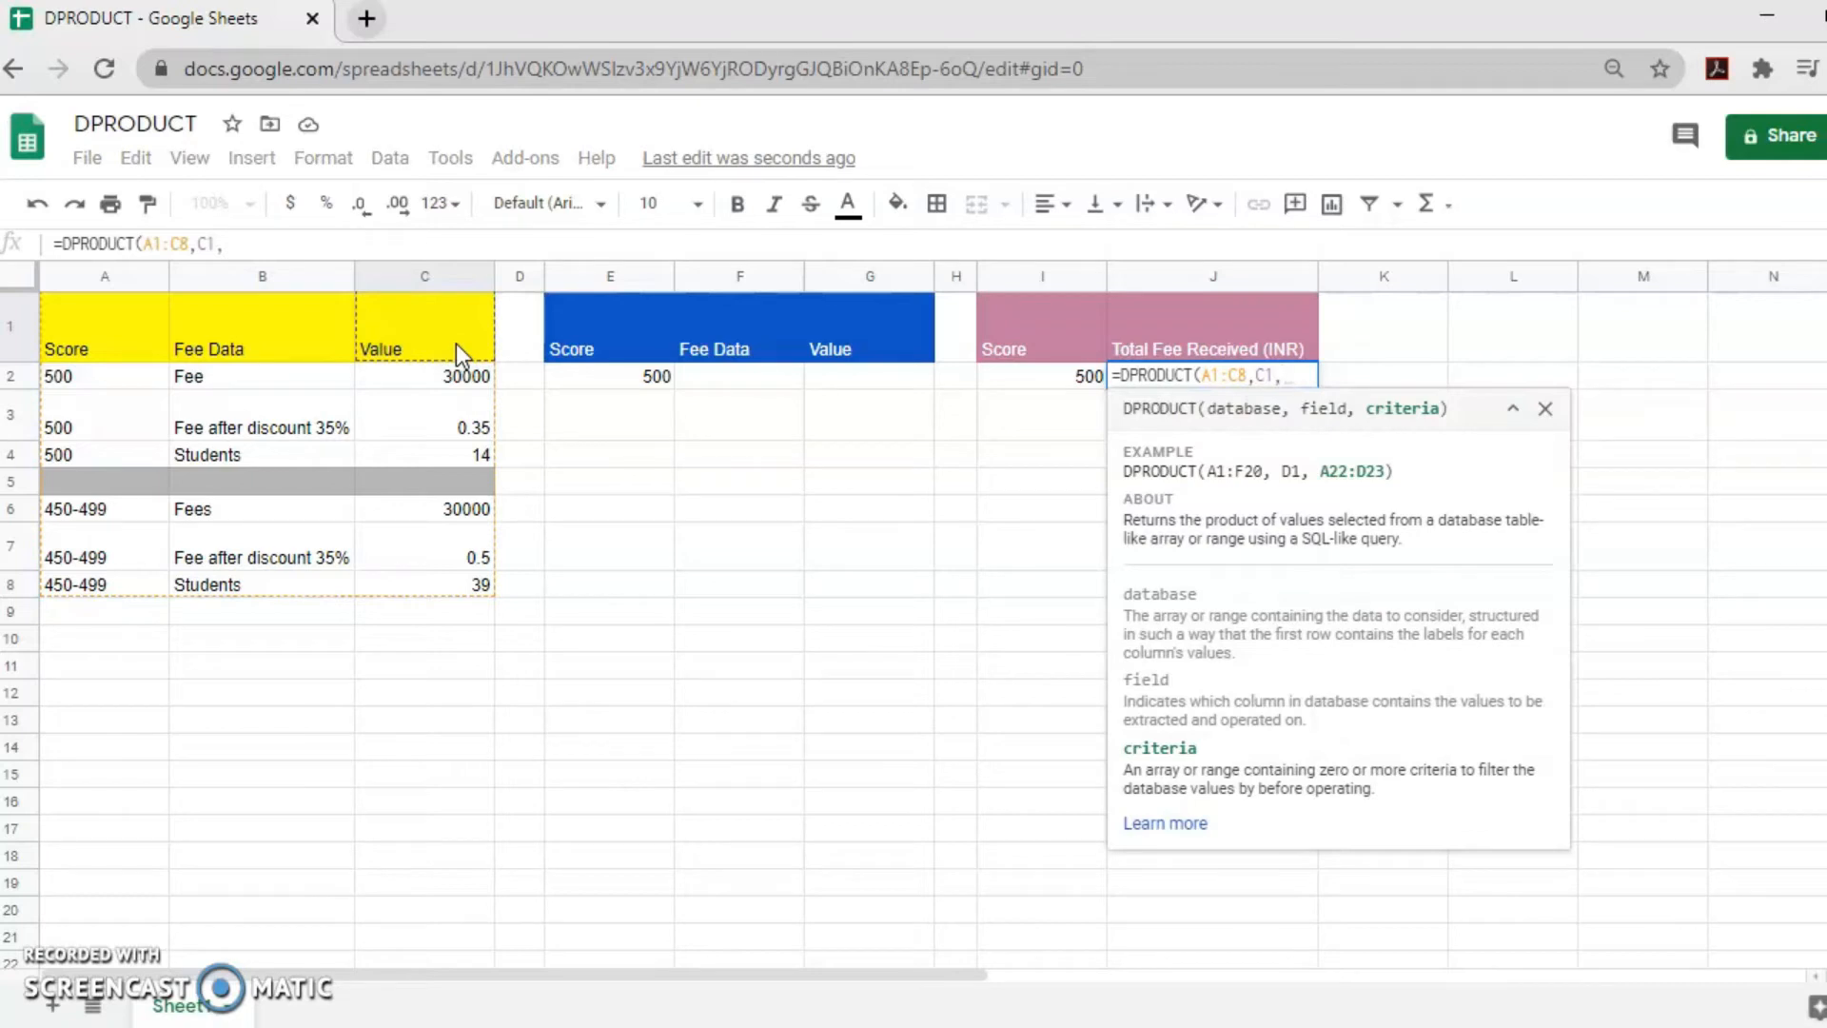
{"action": "left_click", "coordinate": [586, 327]}
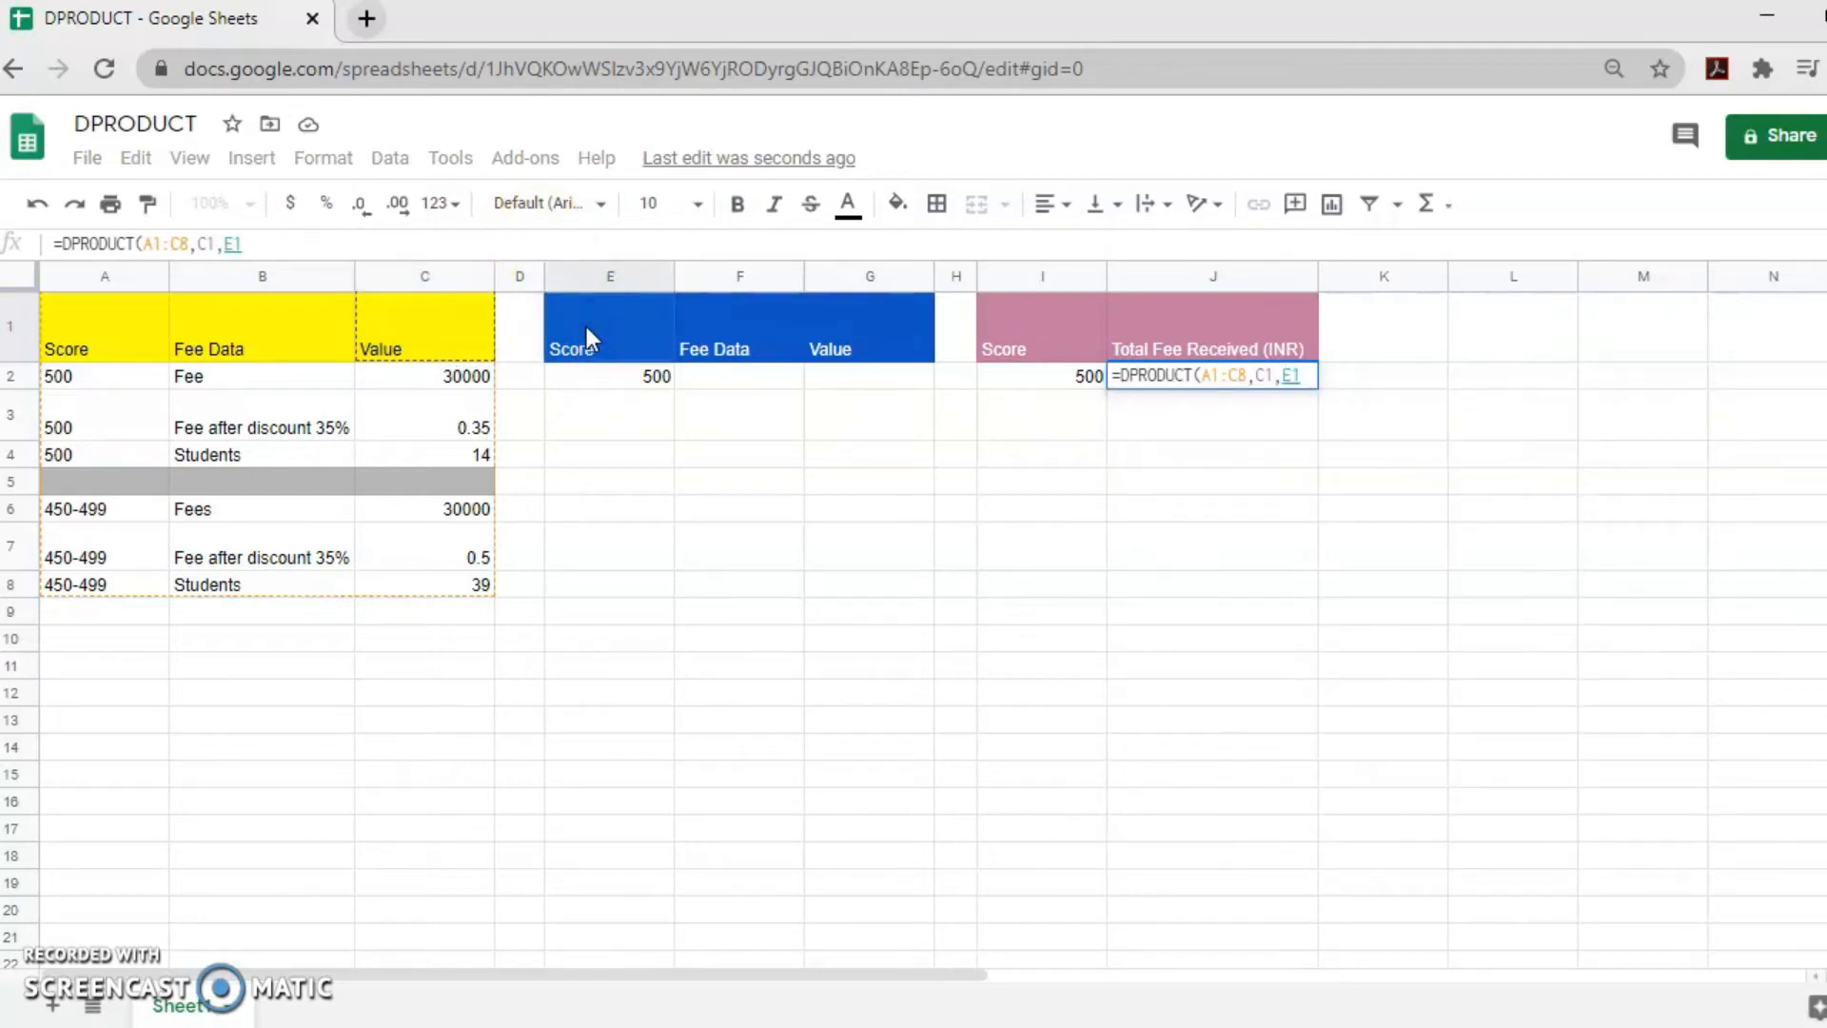
{"action": "left_click", "coordinate": [684, 357]}
{"action": "left_click_drag", "start_coordinate": [687, 367], "coordinate": [895, 385]}
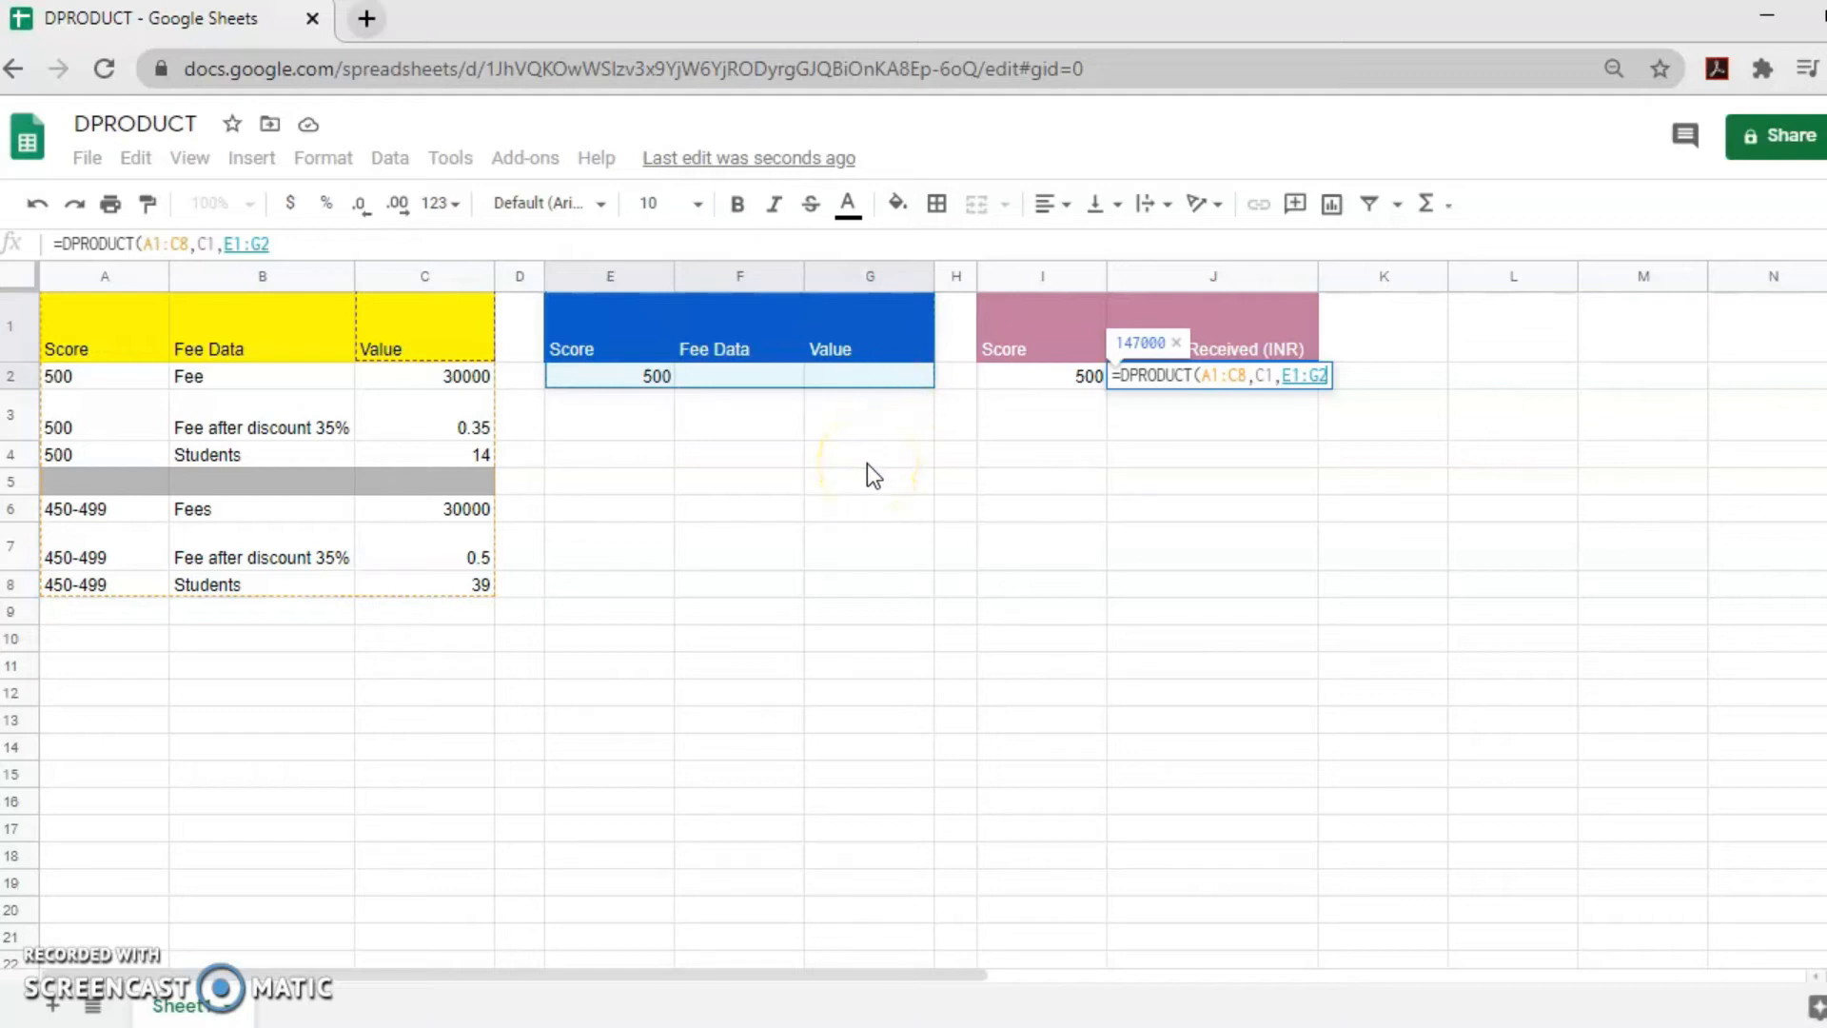
{"action": "key", "text": "Return"}
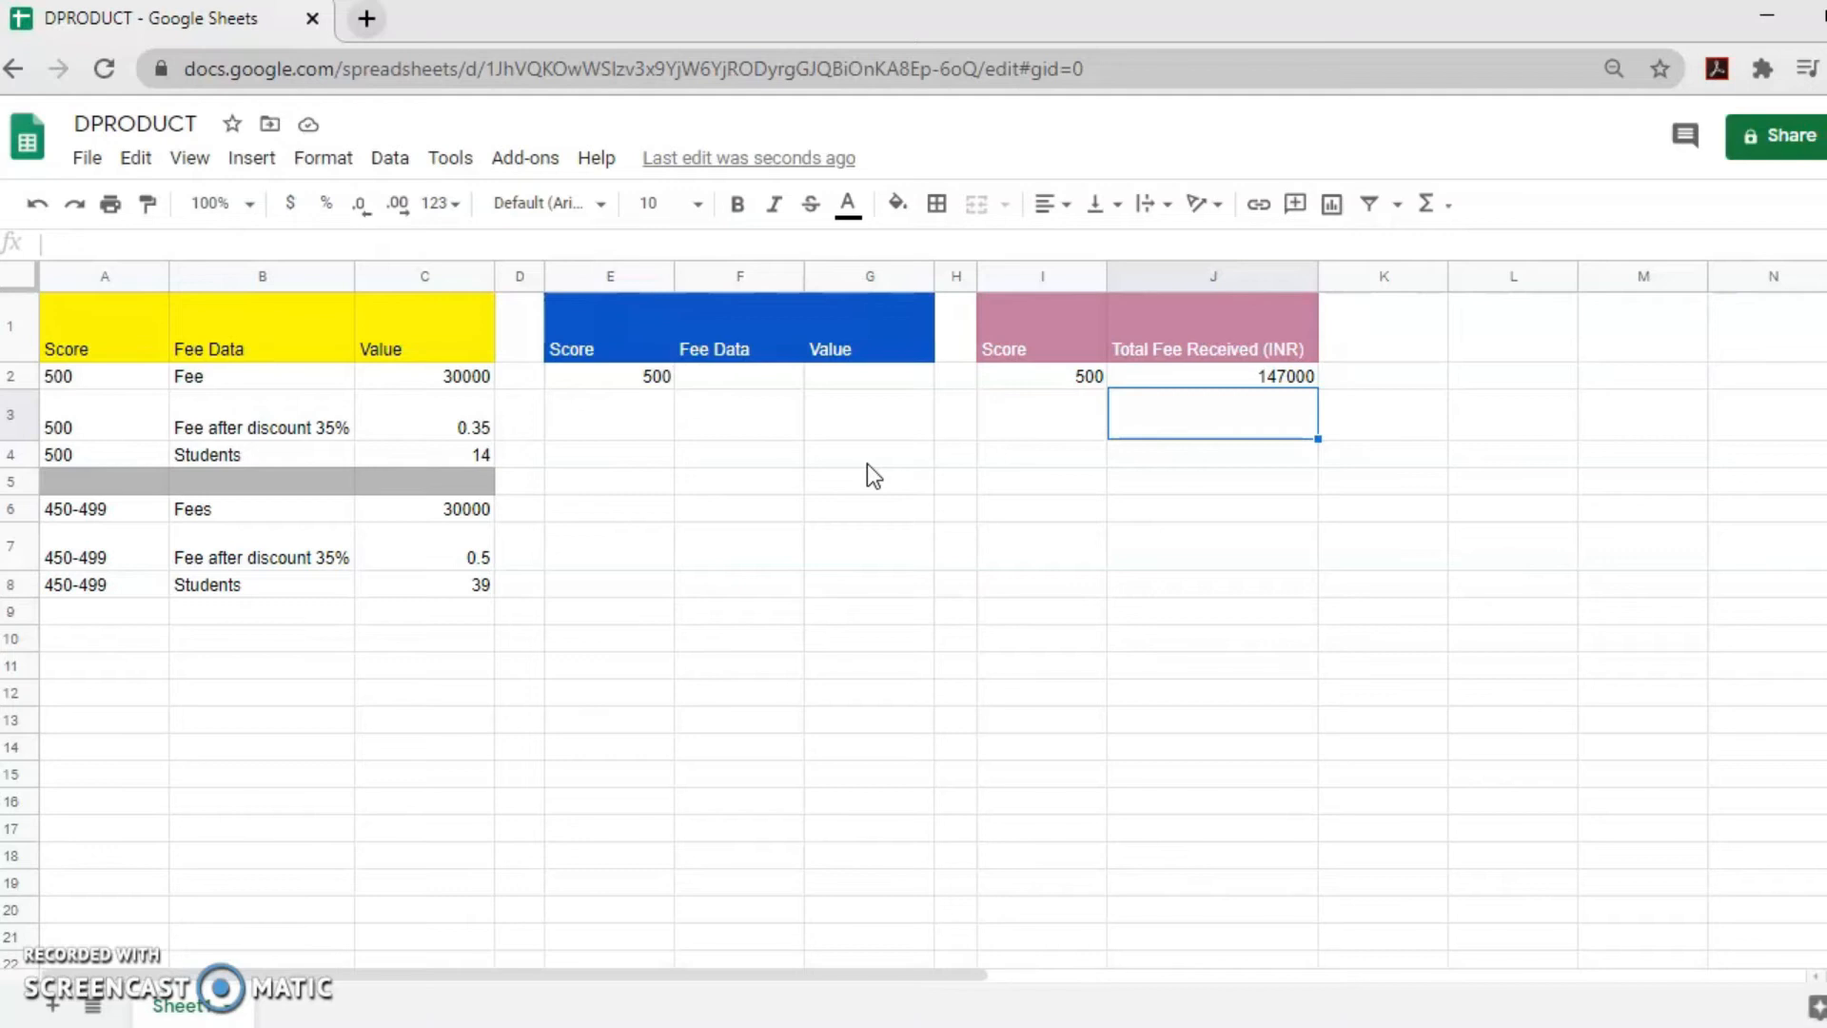
Replace the Score criterion in E2 with 450-499
{"action": "left_click", "coordinate": [629, 372]}
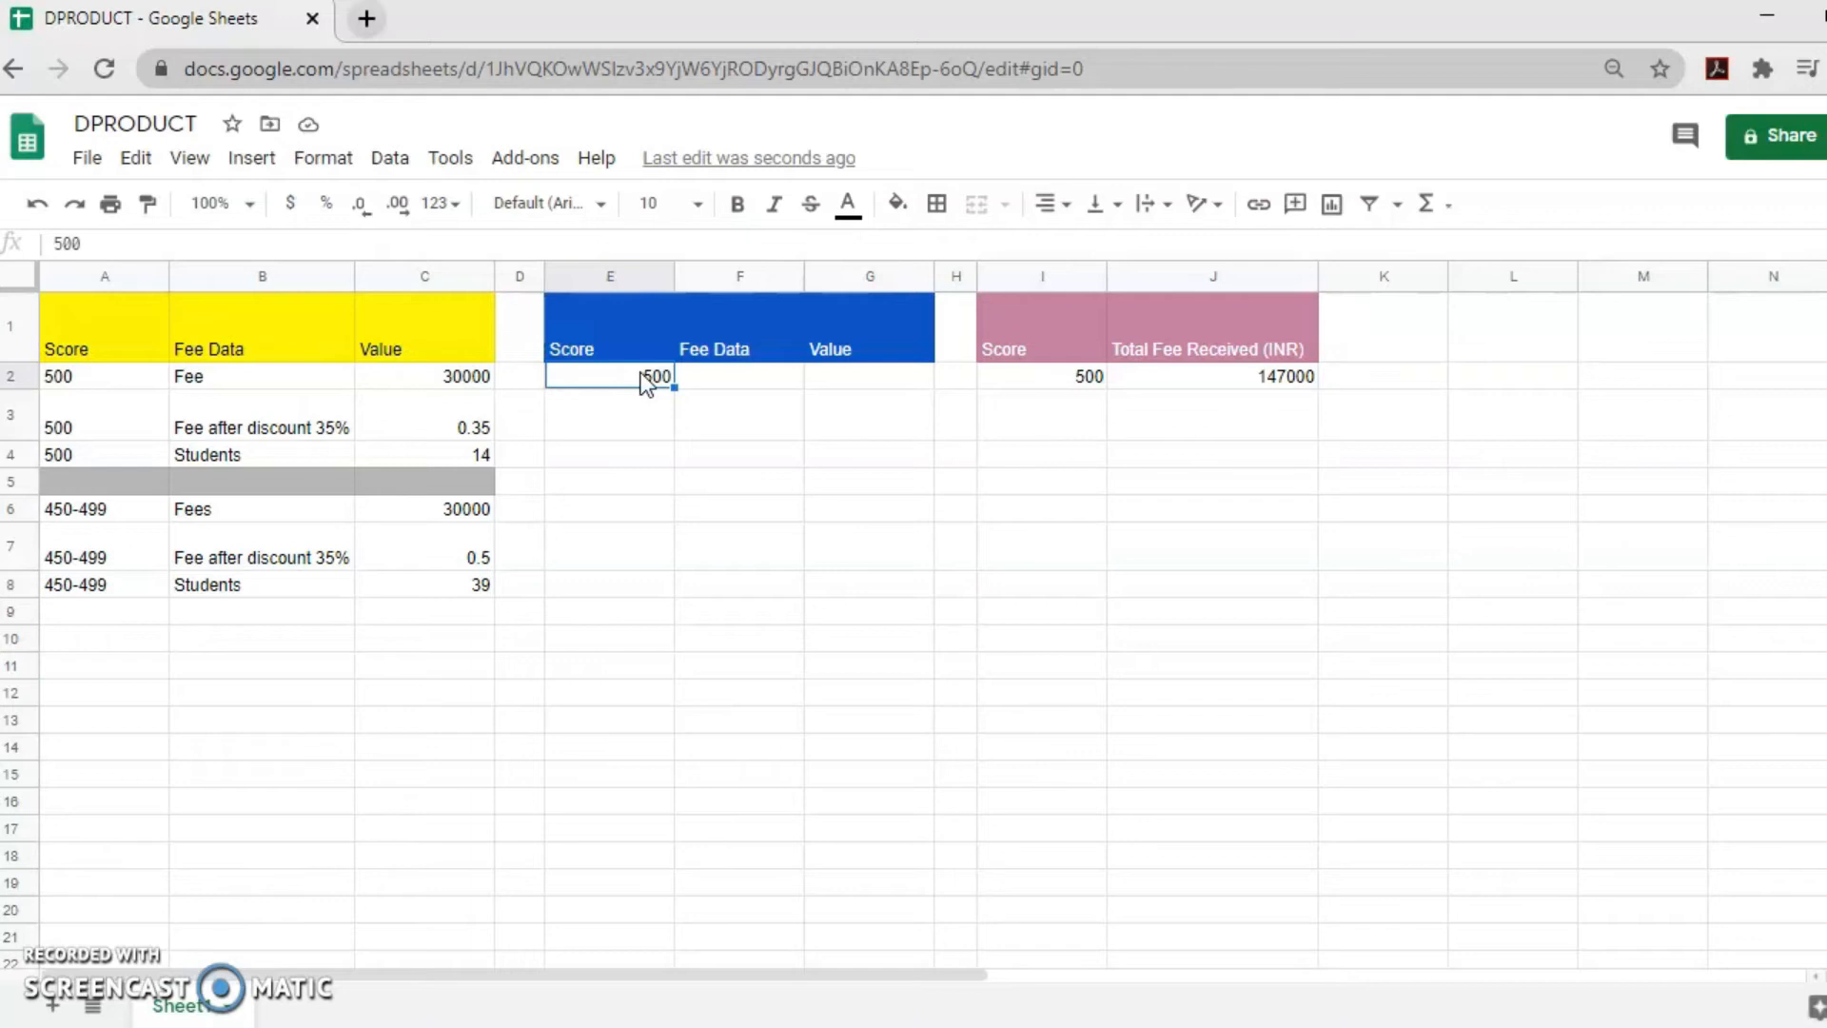
{"action": "key", "text": "Delete"}
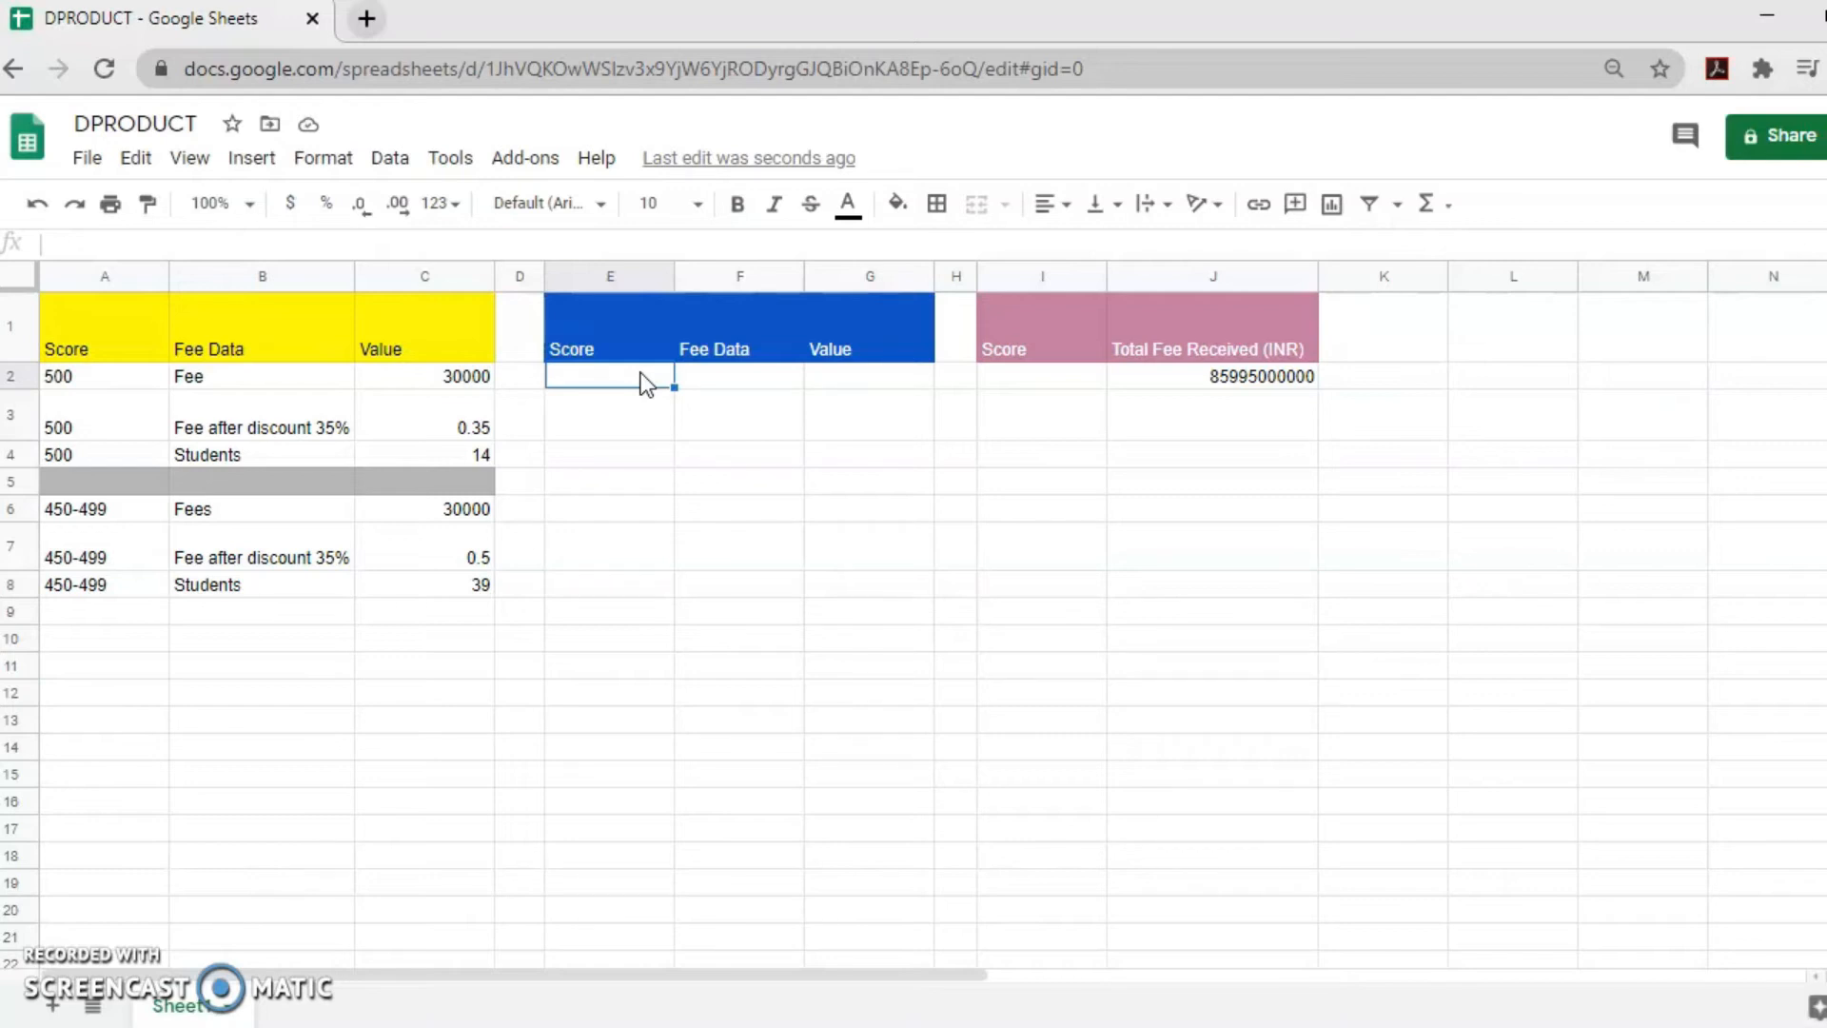
{"action": "type", "text": "450-49"}
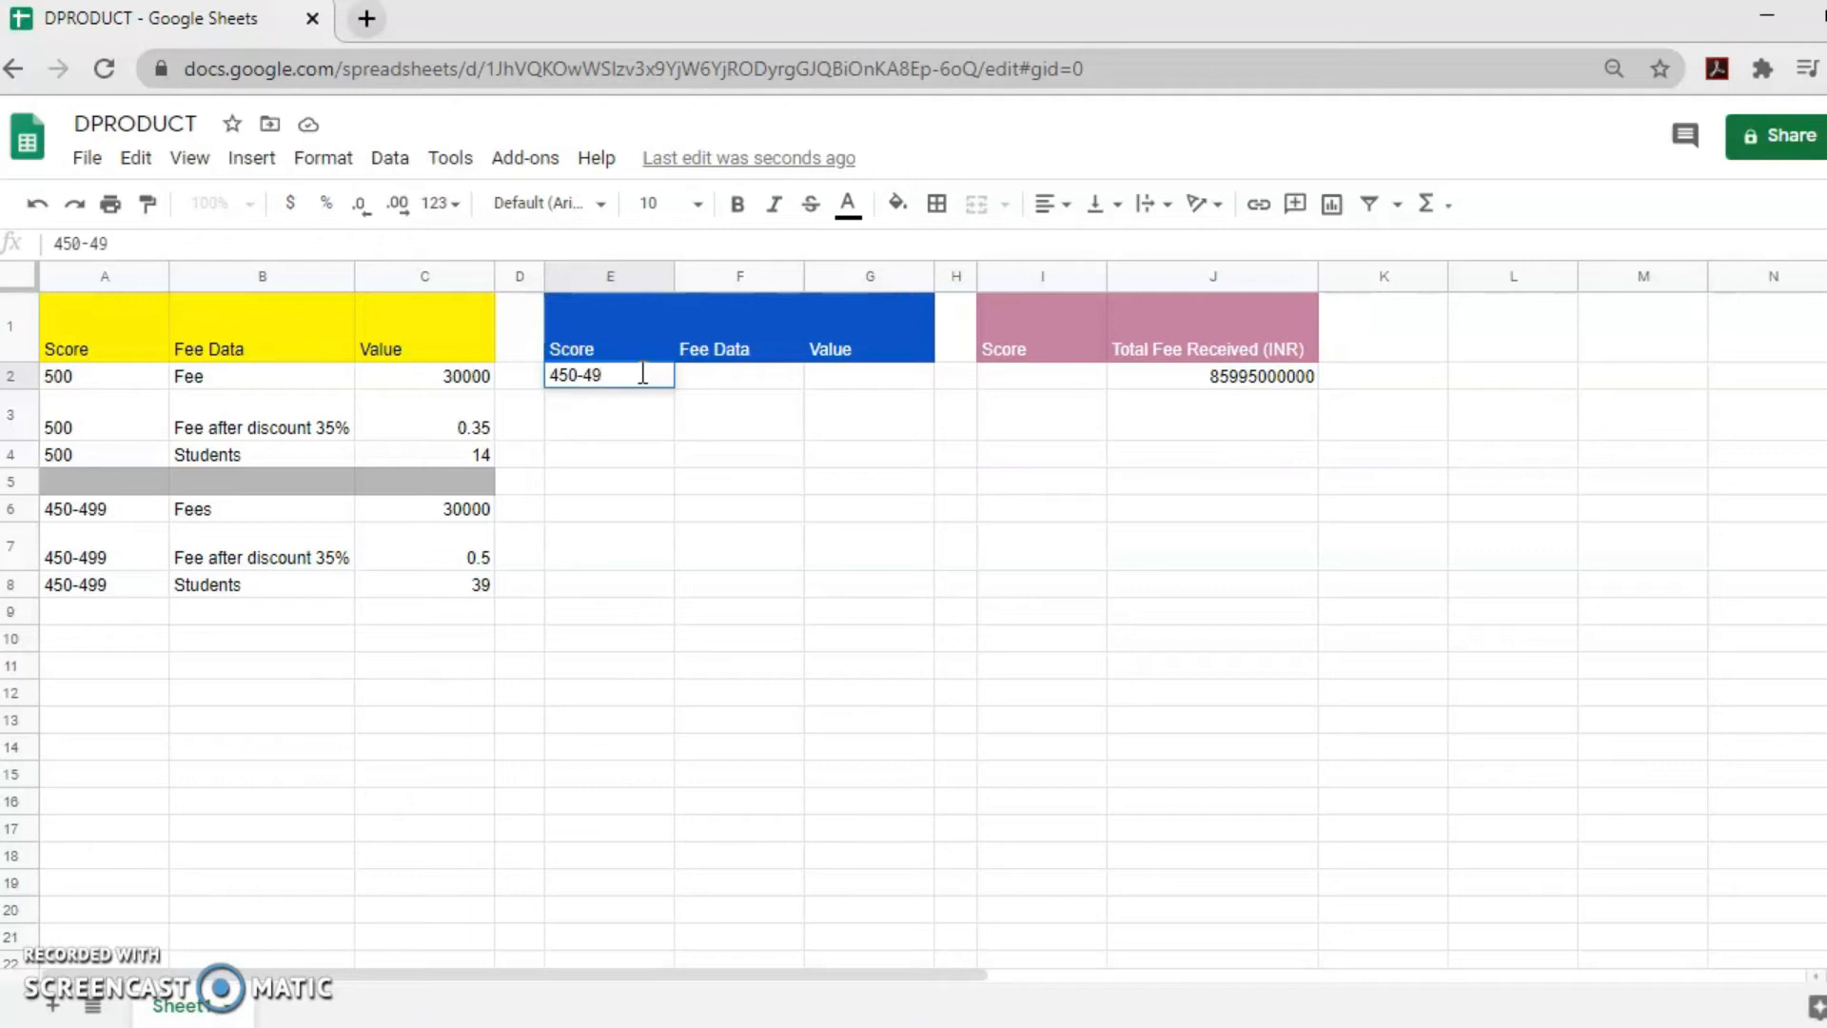
{"action": "type", "text": "9"}
{"action": "key", "text": "Return"}
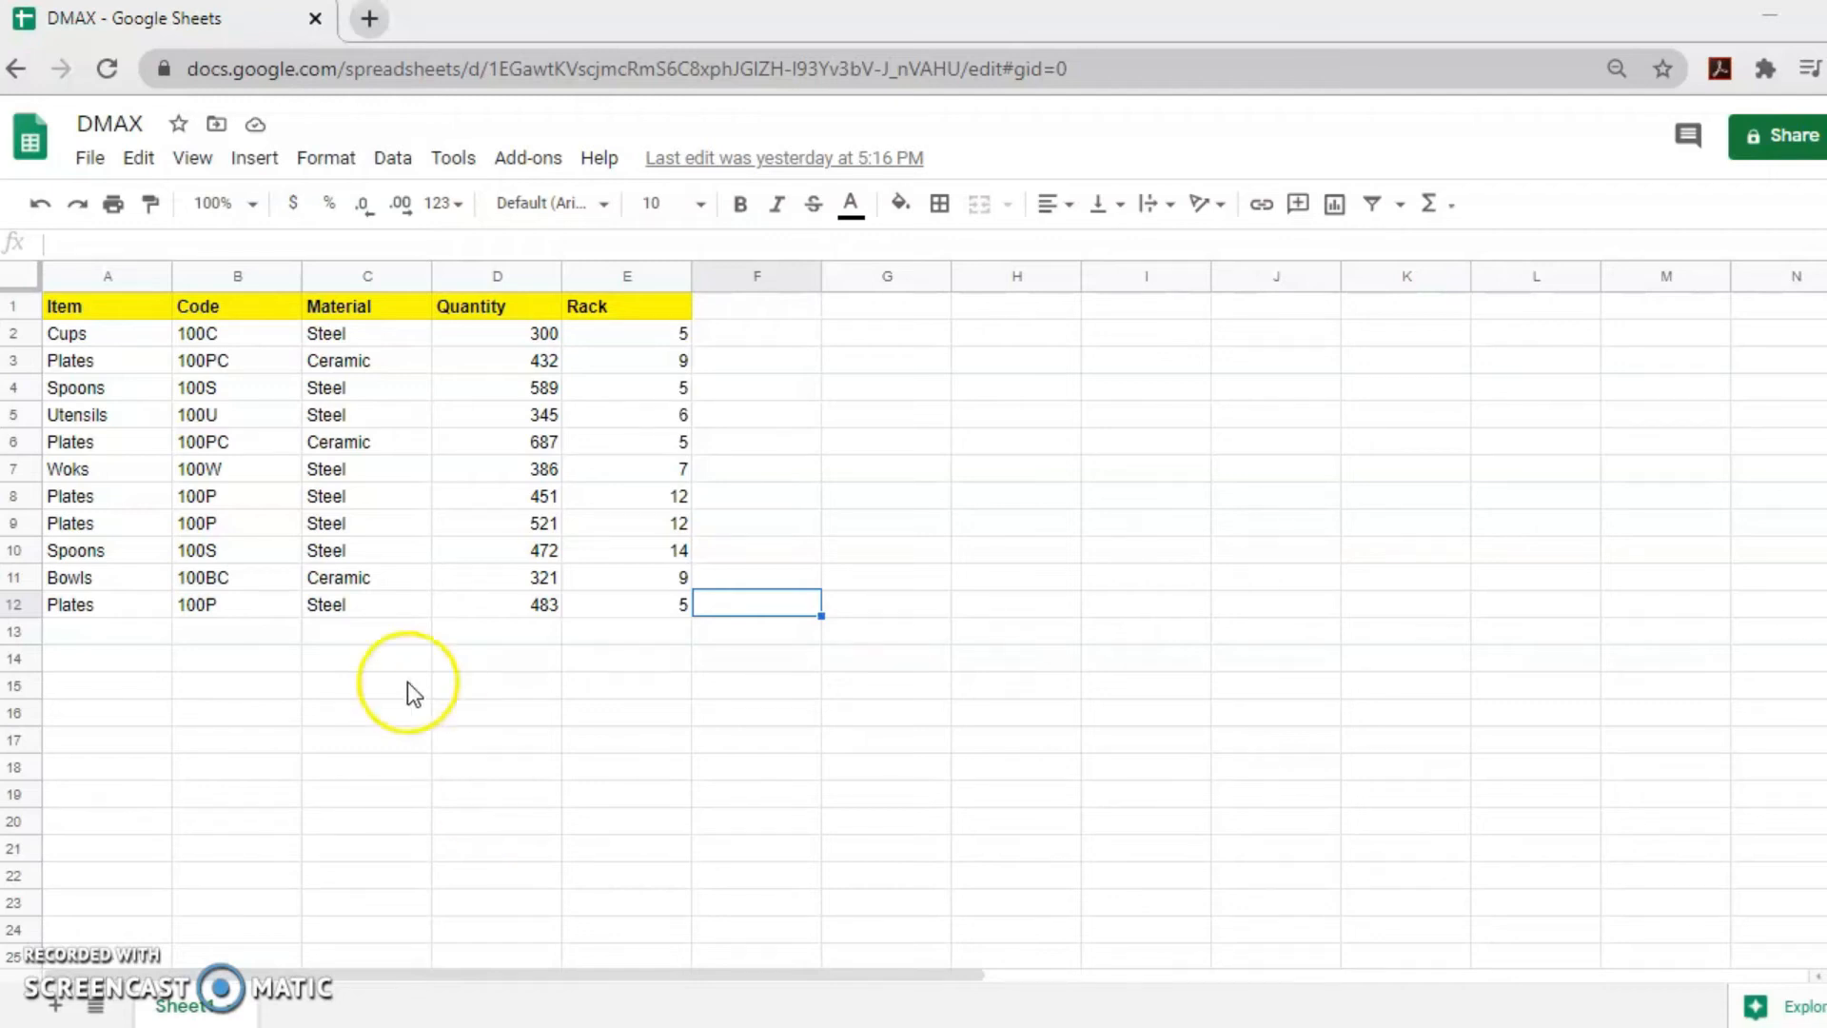
Examine the item table A1:E12 in the DMAX spreadsheet, including its Quantity column and header row
{"action": "left_click_drag", "start_coordinate": [62, 306], "coordinate": [653, 598]}
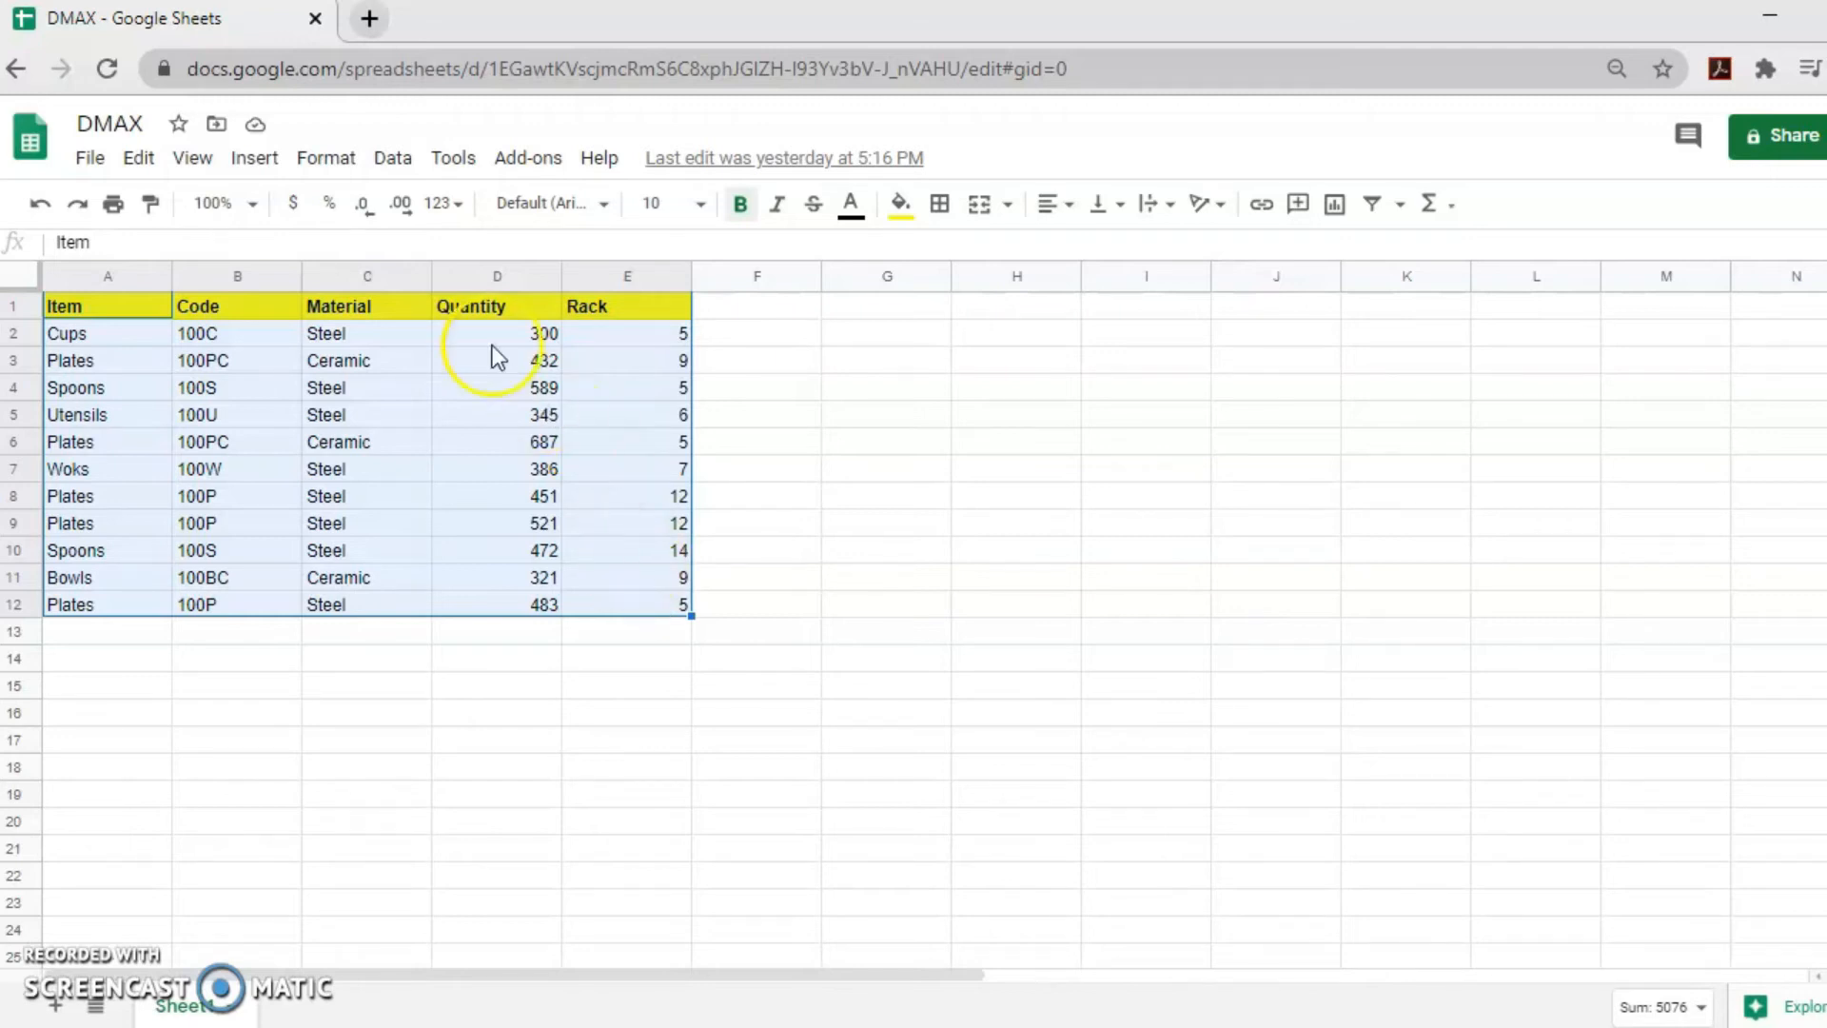
{"action": "left_click_drag", "start_coordinate": [475, 340], "coordinate": [524, 603]}
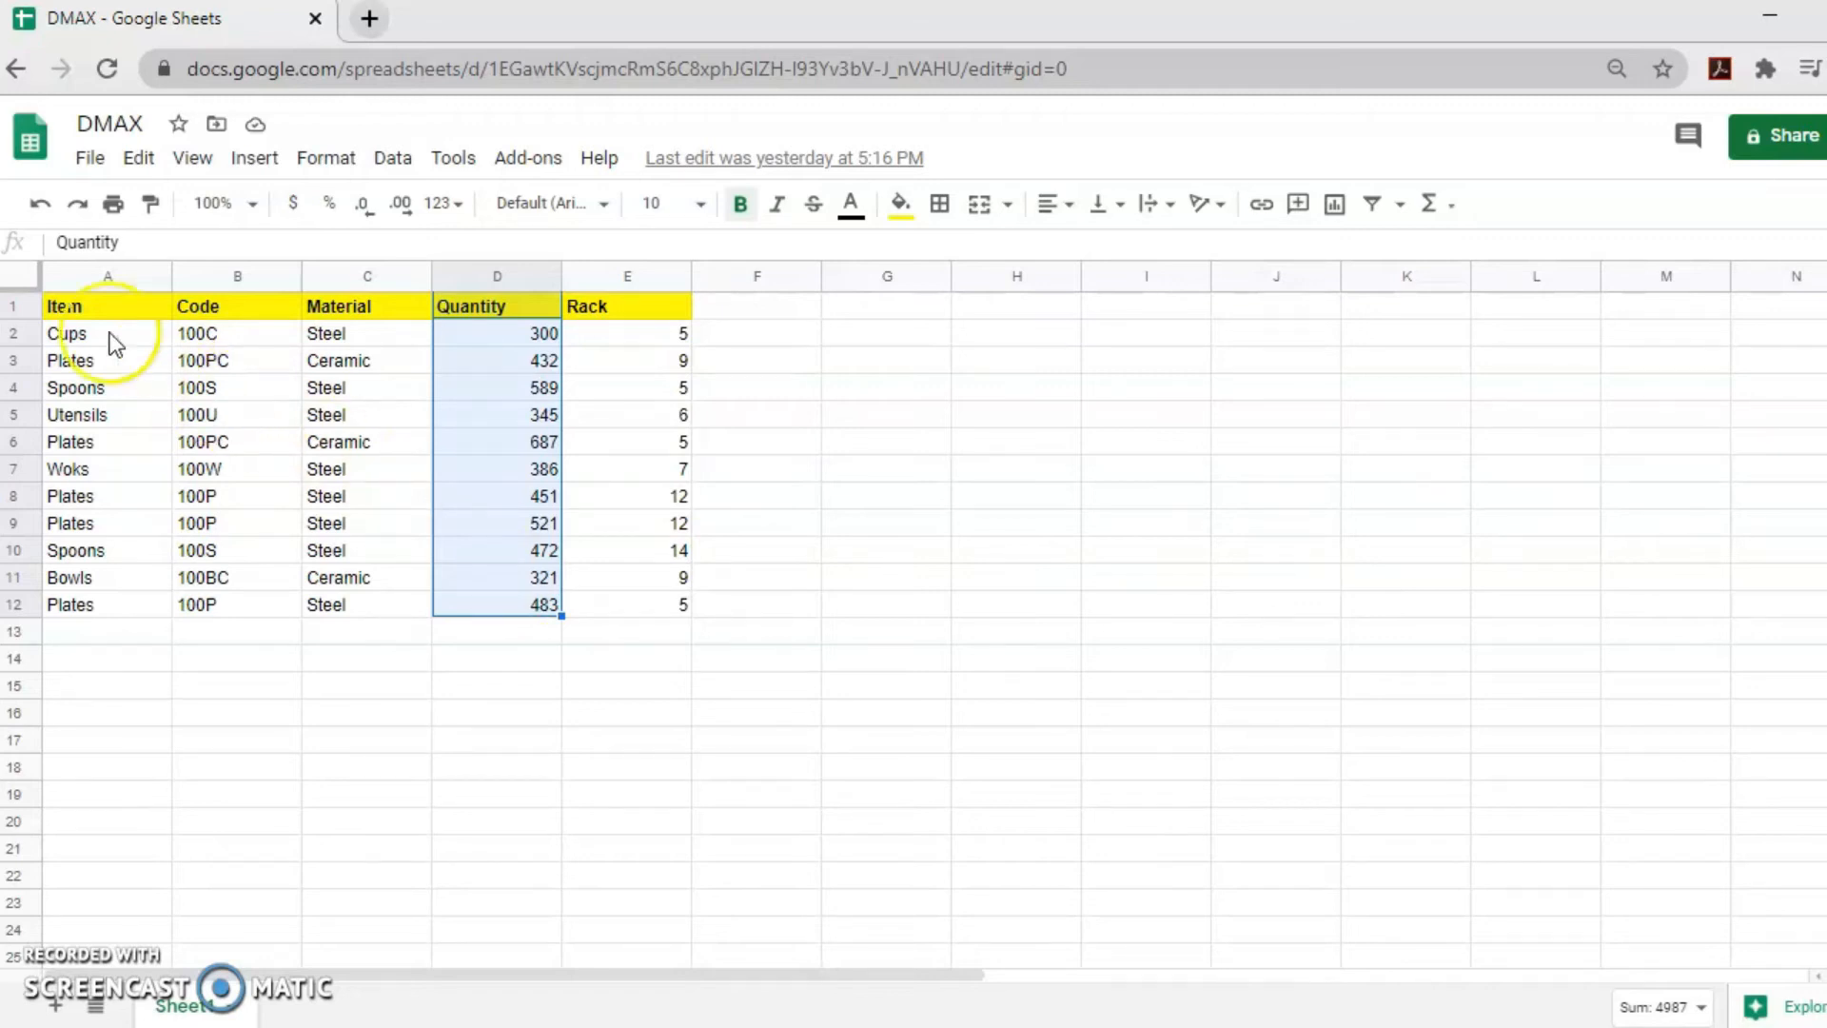
{"action": "left_click_drag", "start_coordinate": [67, 304], "coordinate": [633, 314]}
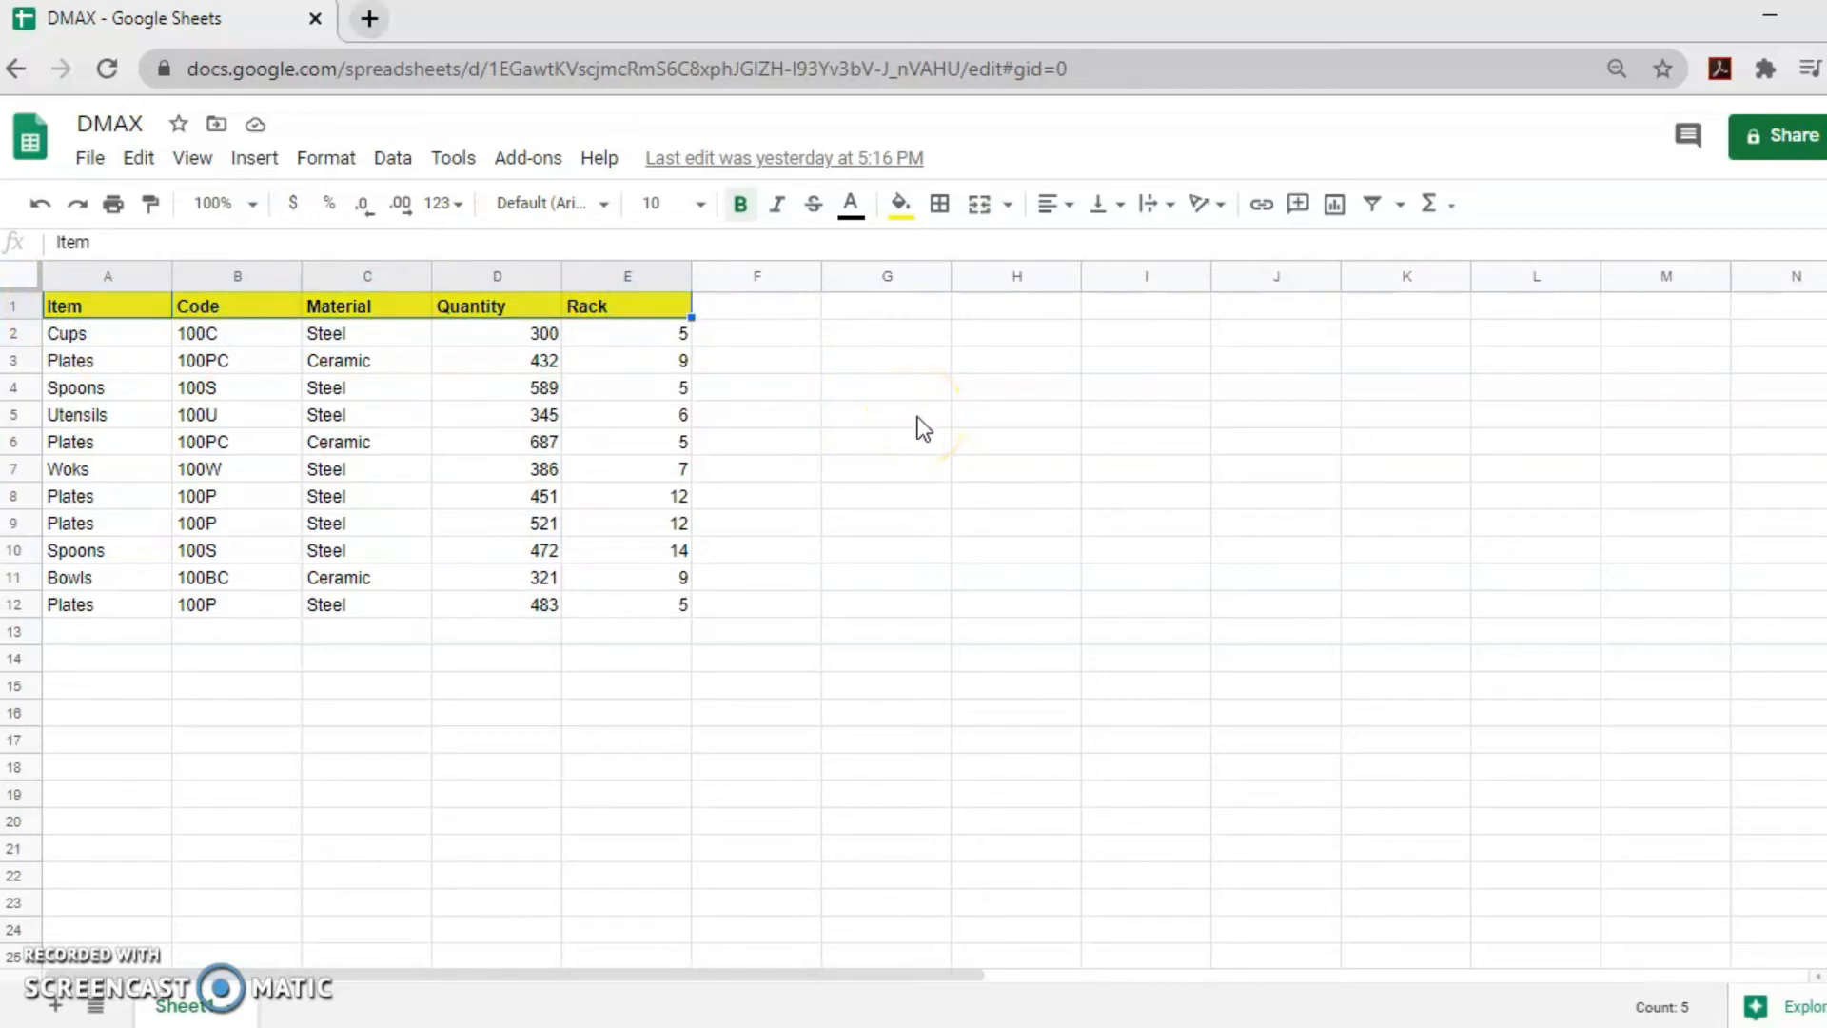
{"action": "left_click", "coordinate": [61, 305]}
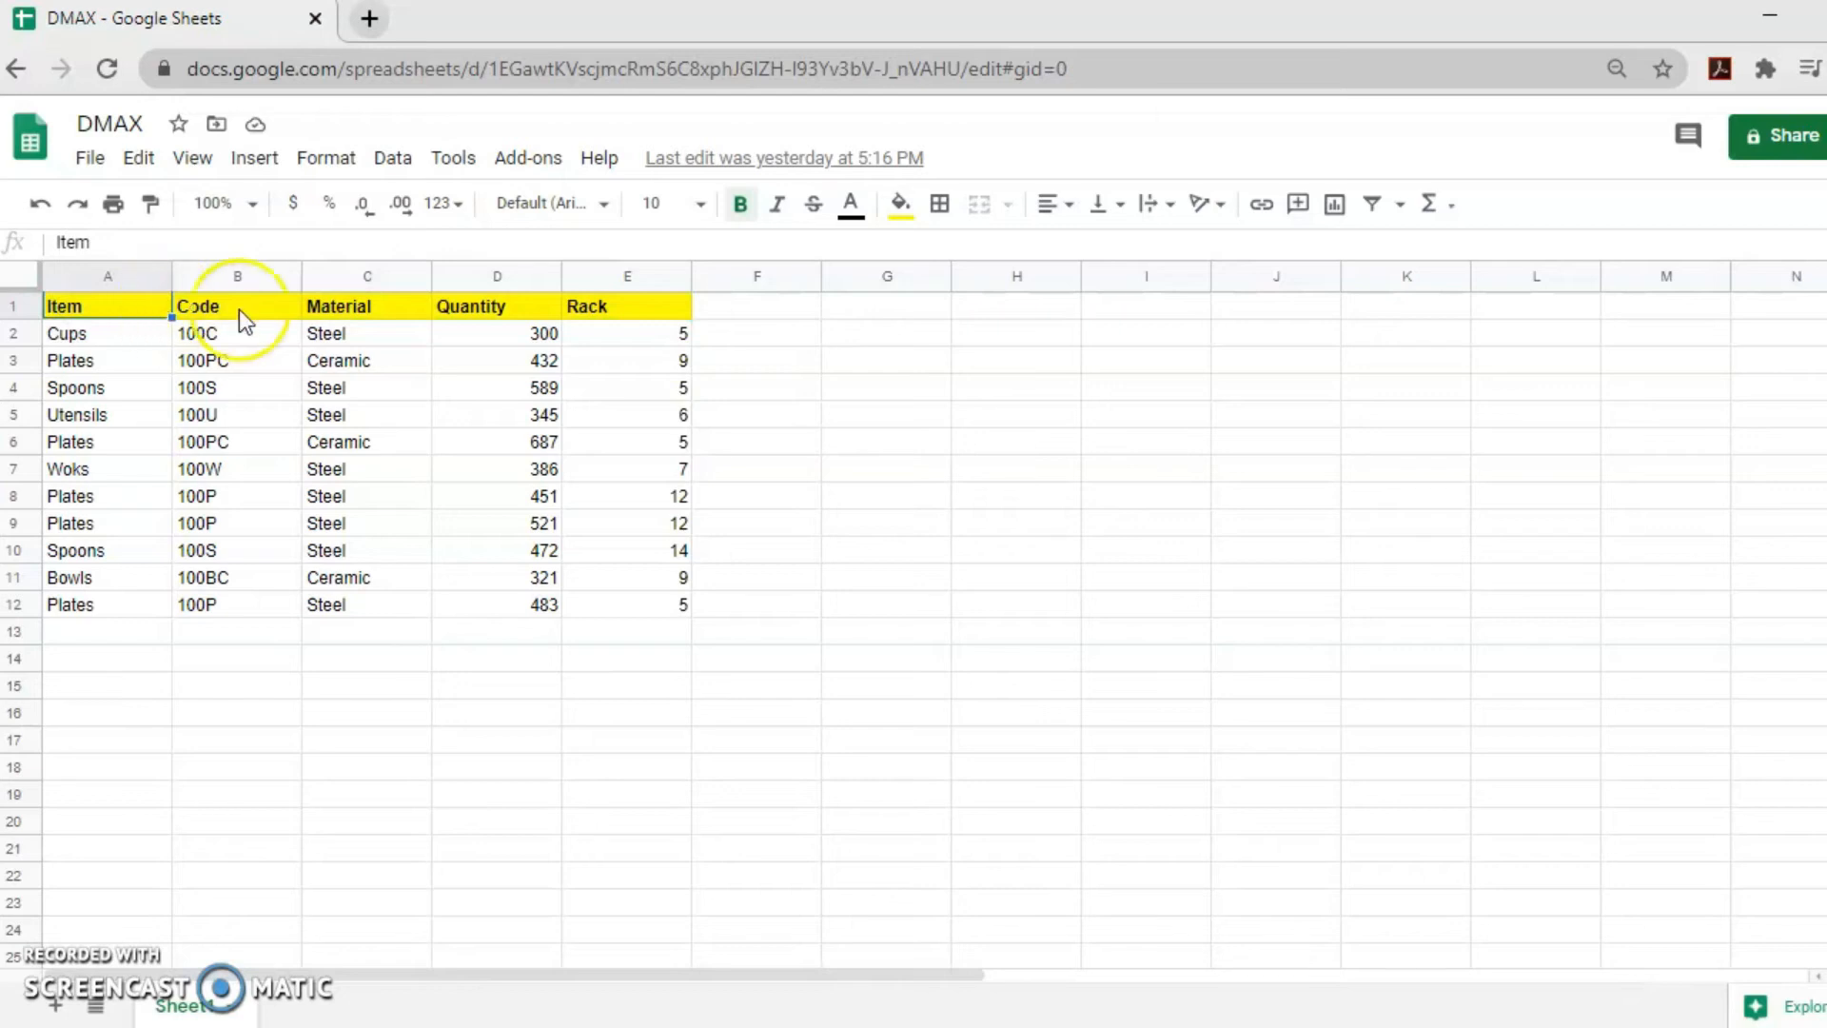
{"action": "left_click", "coordinate": [628, 309]}
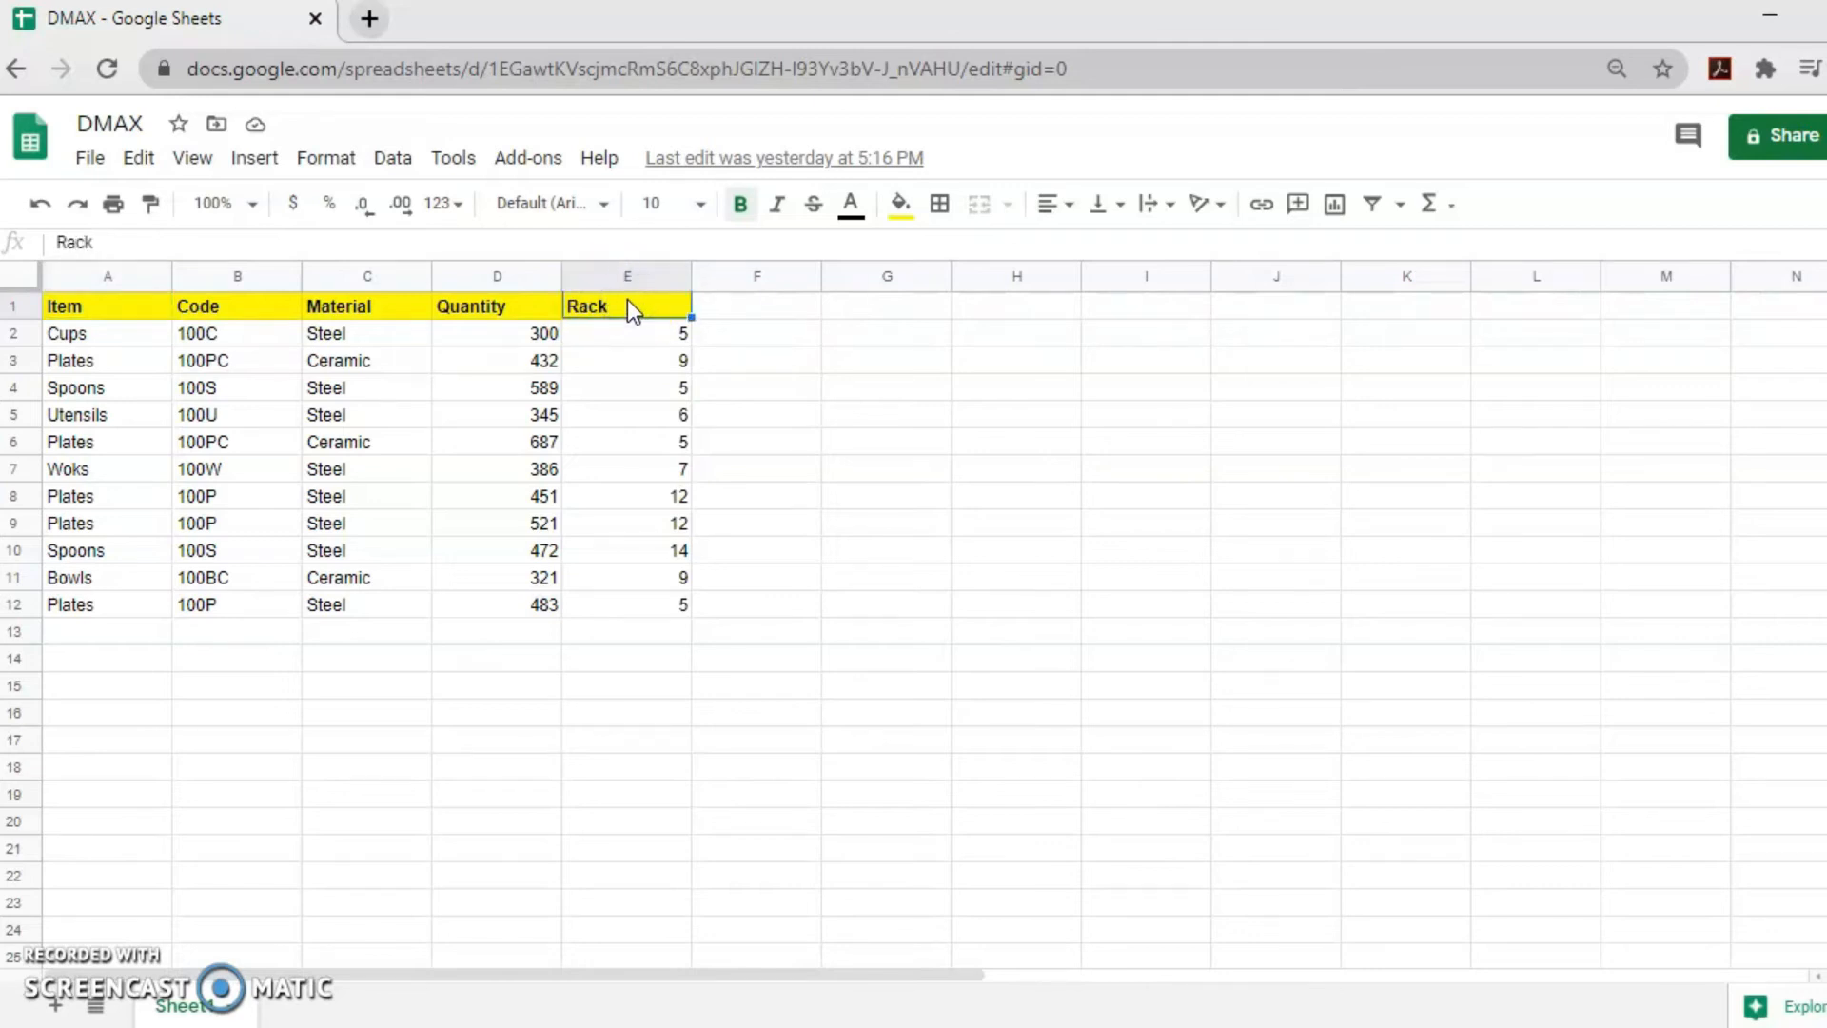
Copy the header row A1:E1 to G1:K1 as the headings of a criteria table
{"action": "left_click", "coordinate": [105, 314]}
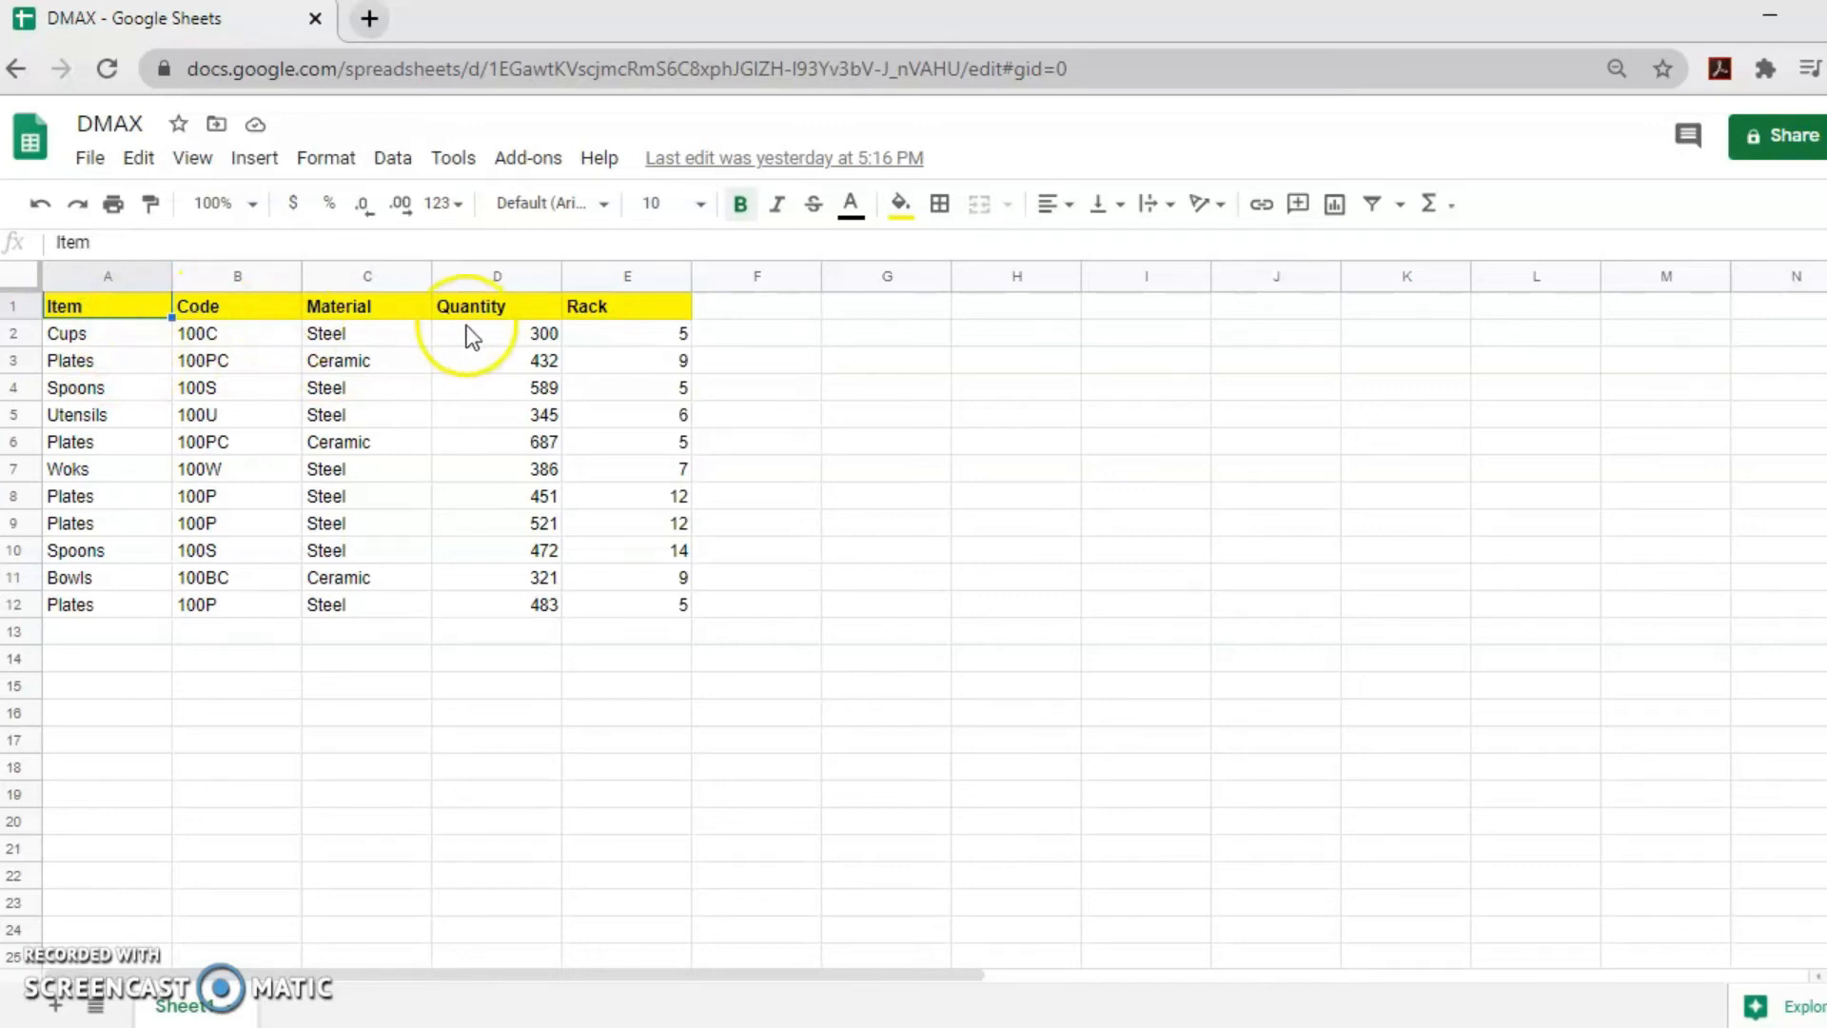
{"action": "left_click", "coordinate": [630, 309], "text": "shift"}
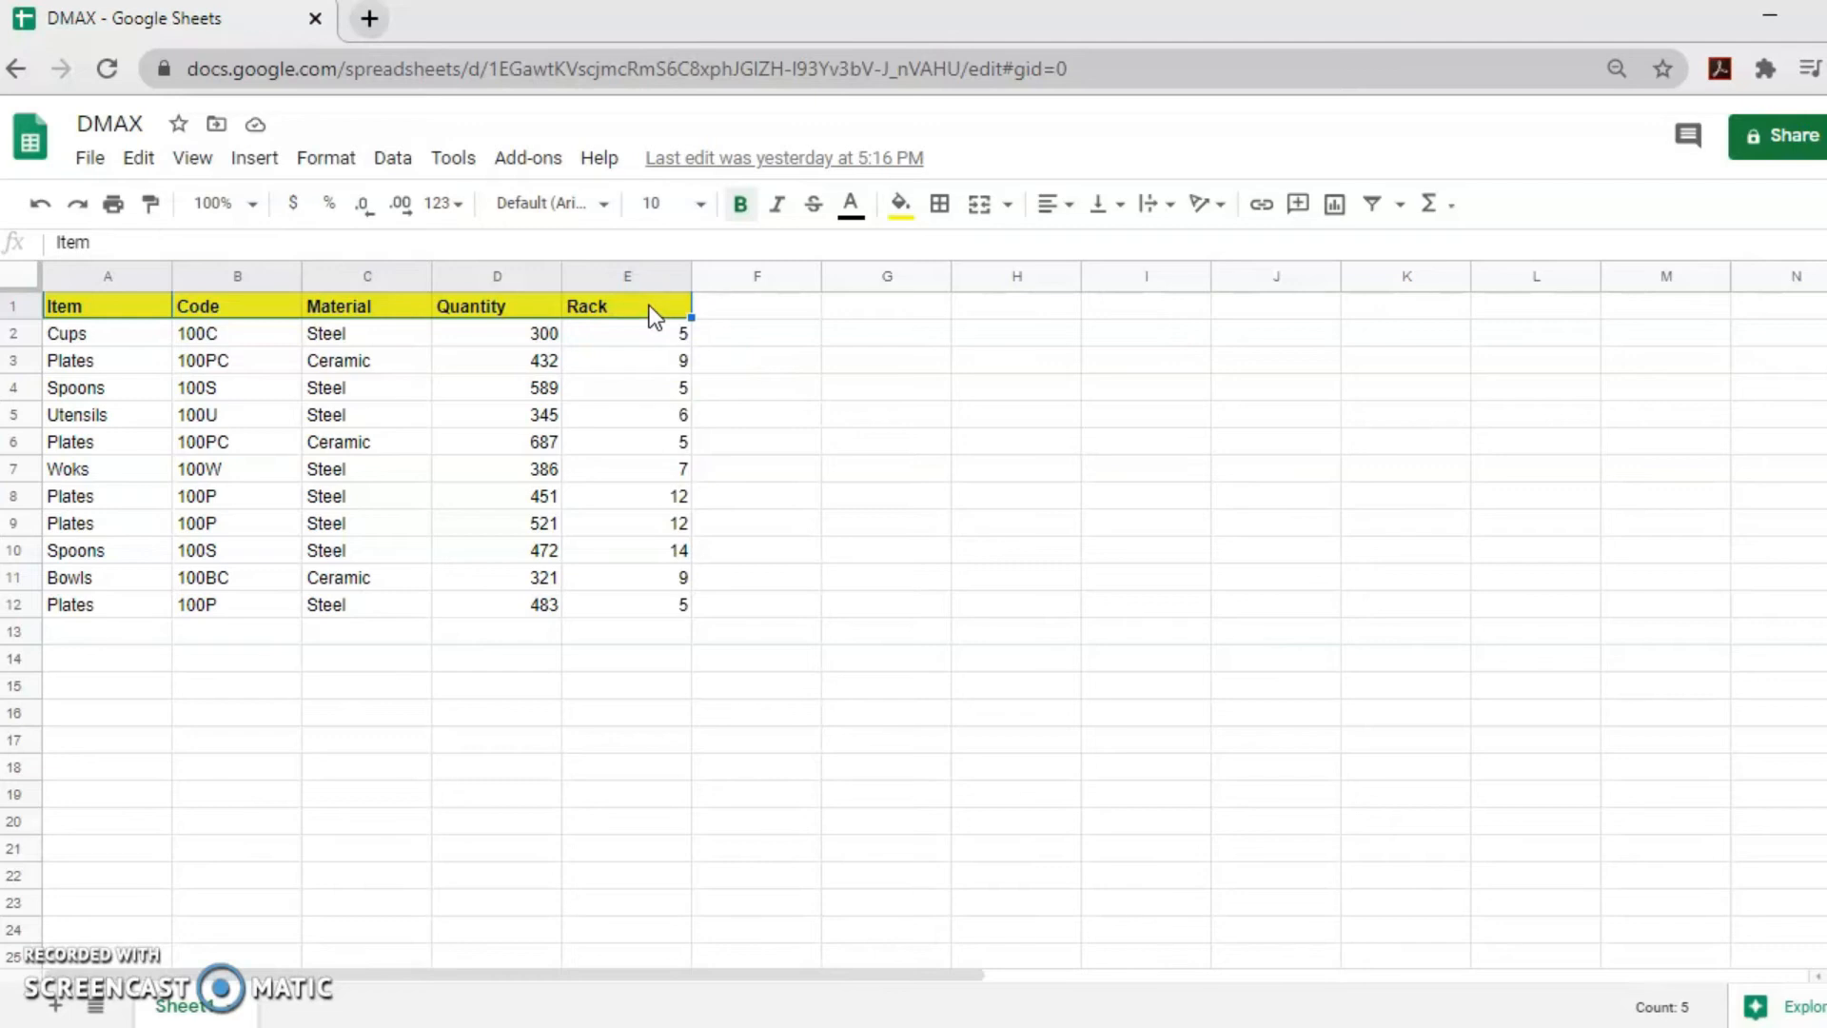
{"action": "key", "text": "ctrl+c"}
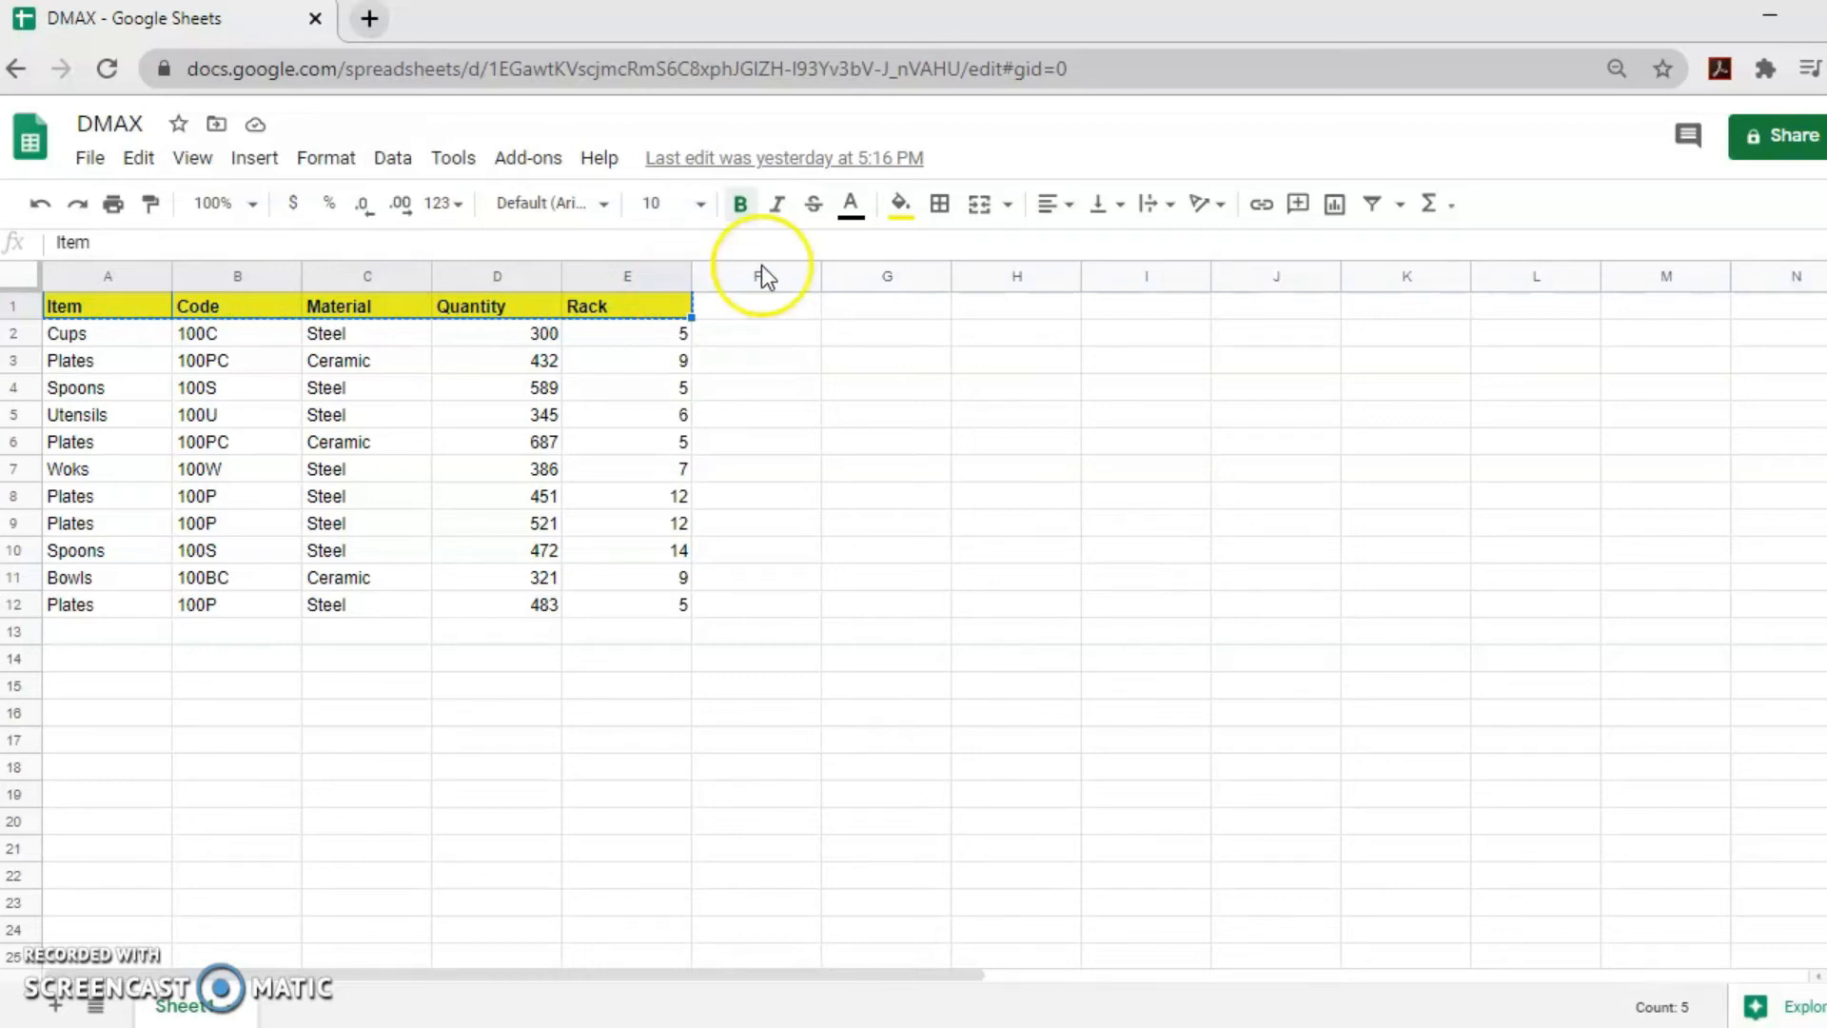
{"action": "left_click", "coordinate": [902, 309]}
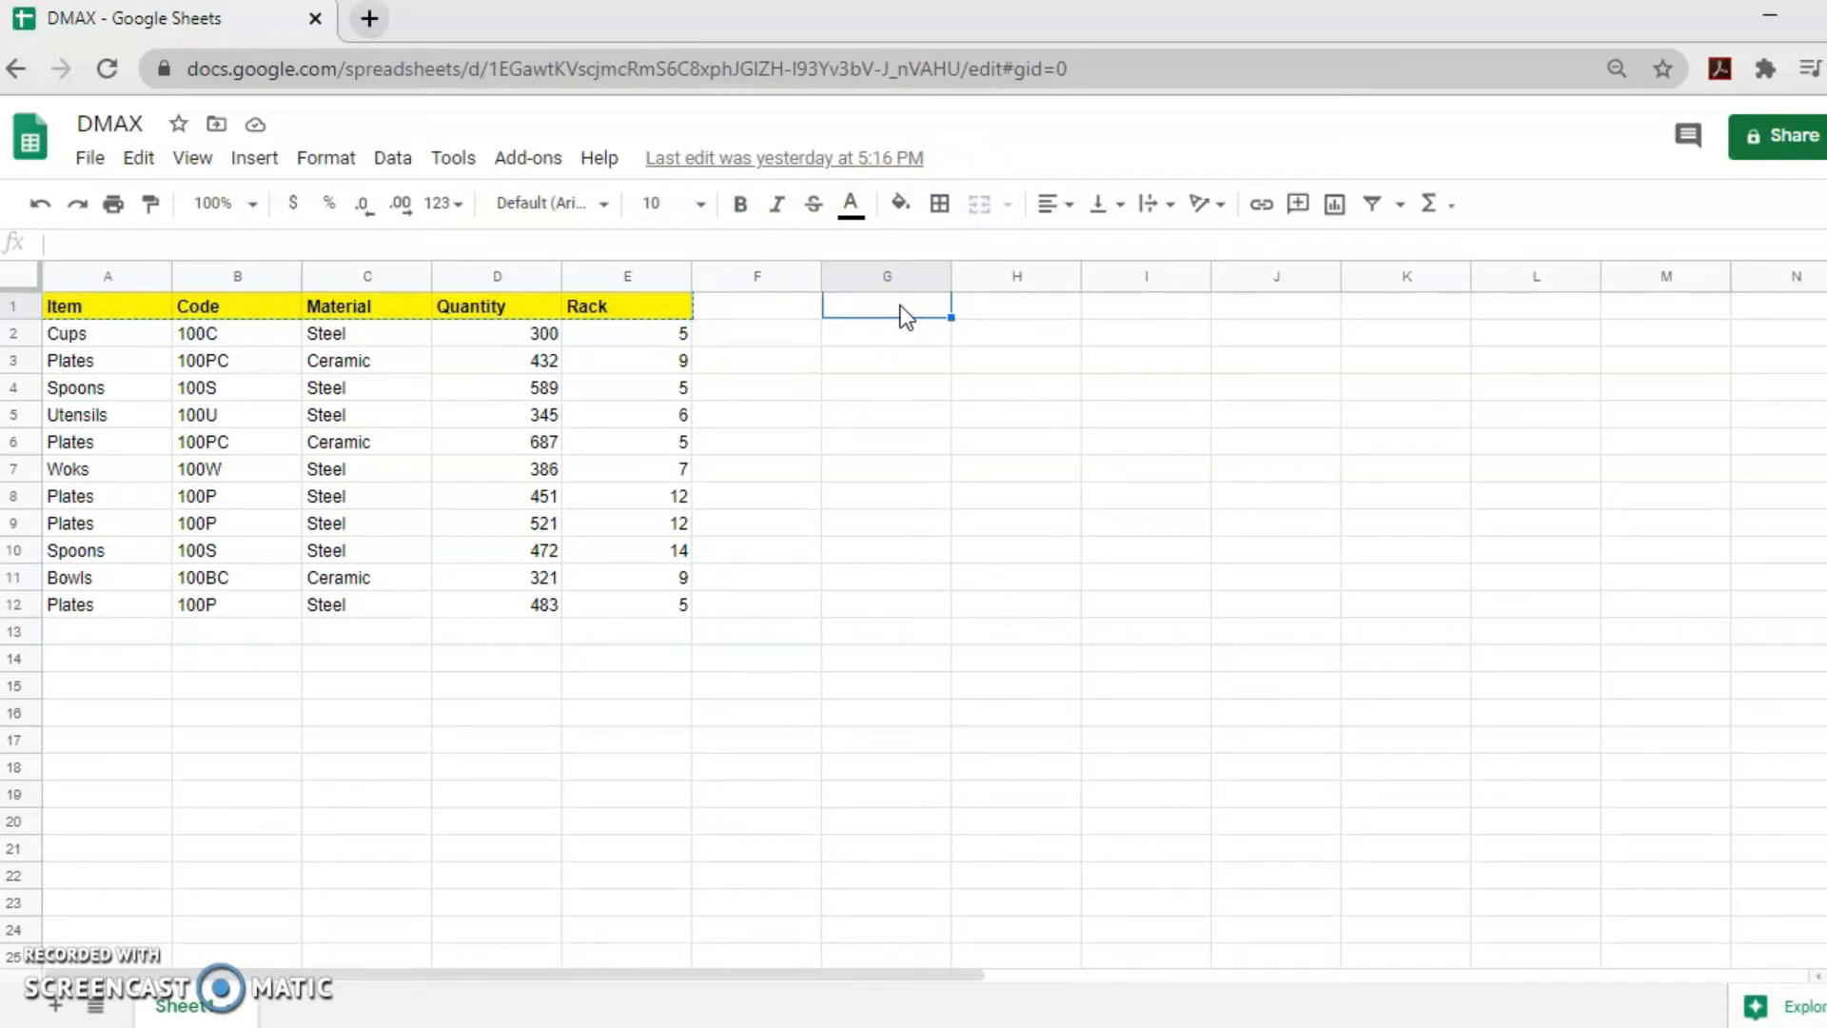
{"action": "key", "text": "ctrl+v"}
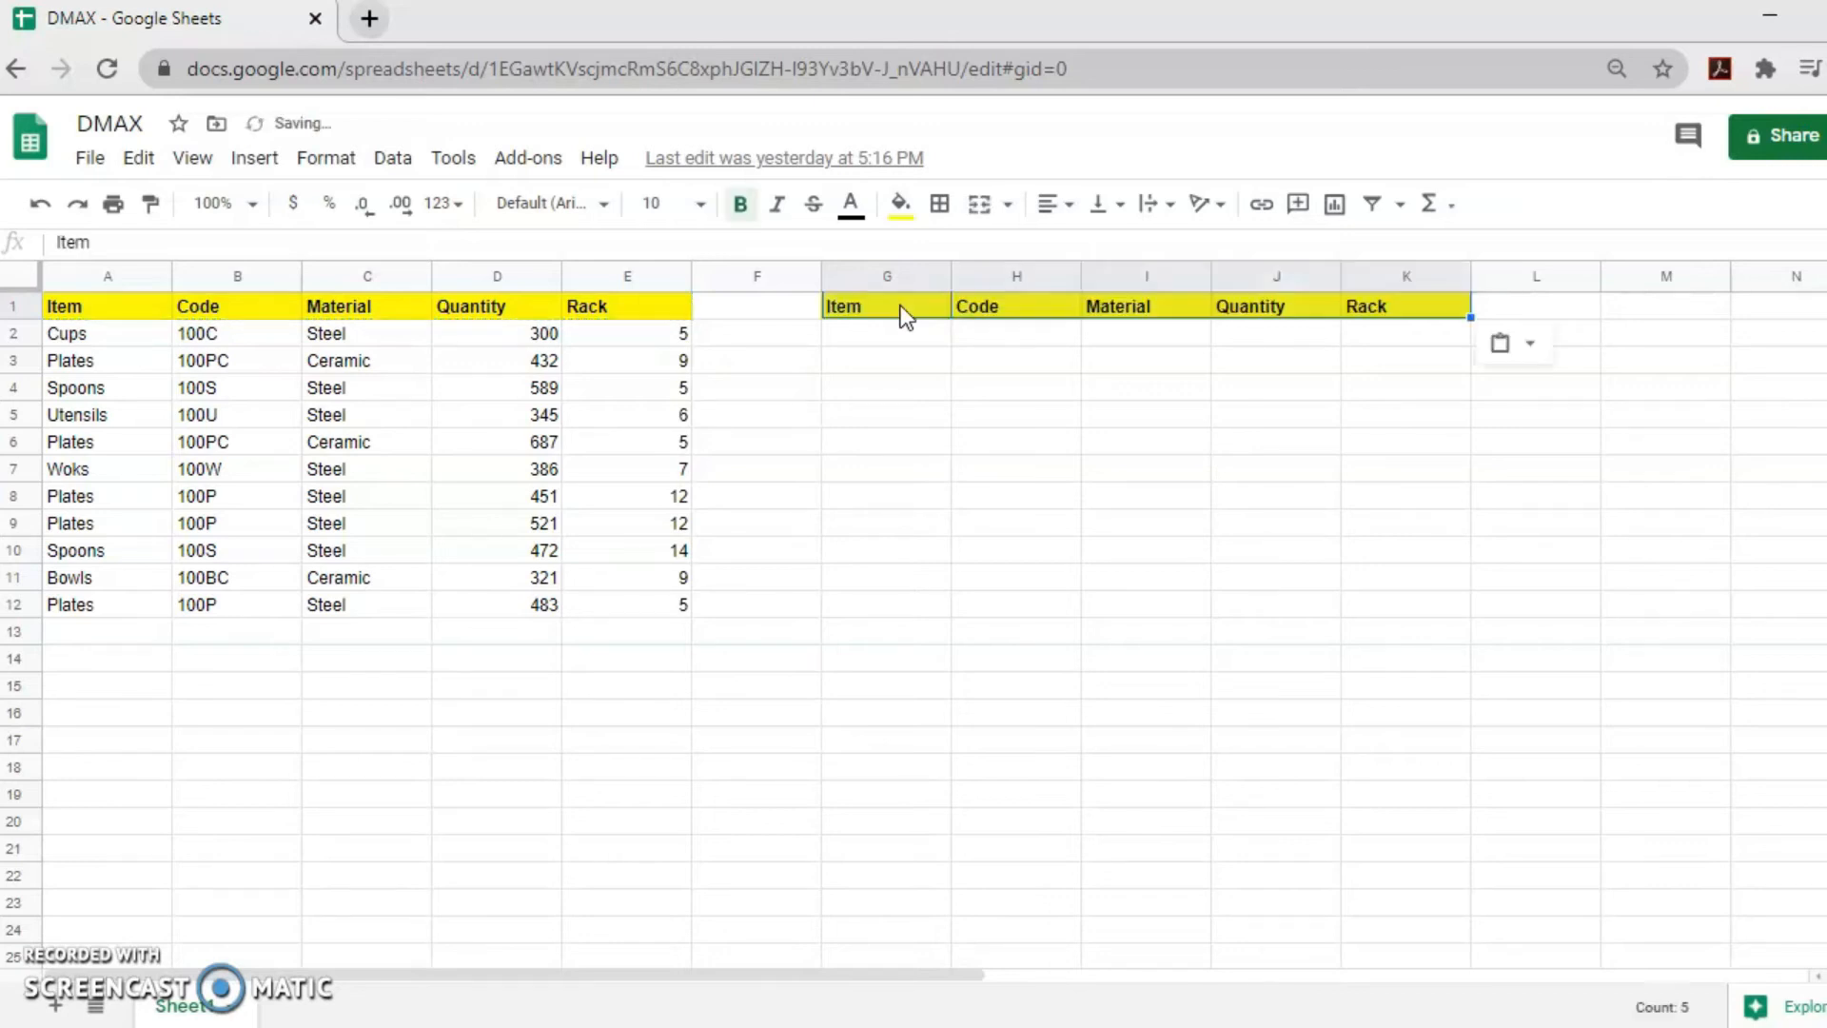
Fill the copied header cells G1:K1 with blue
{"action": "left_click", "coordinate": [916, 312]}
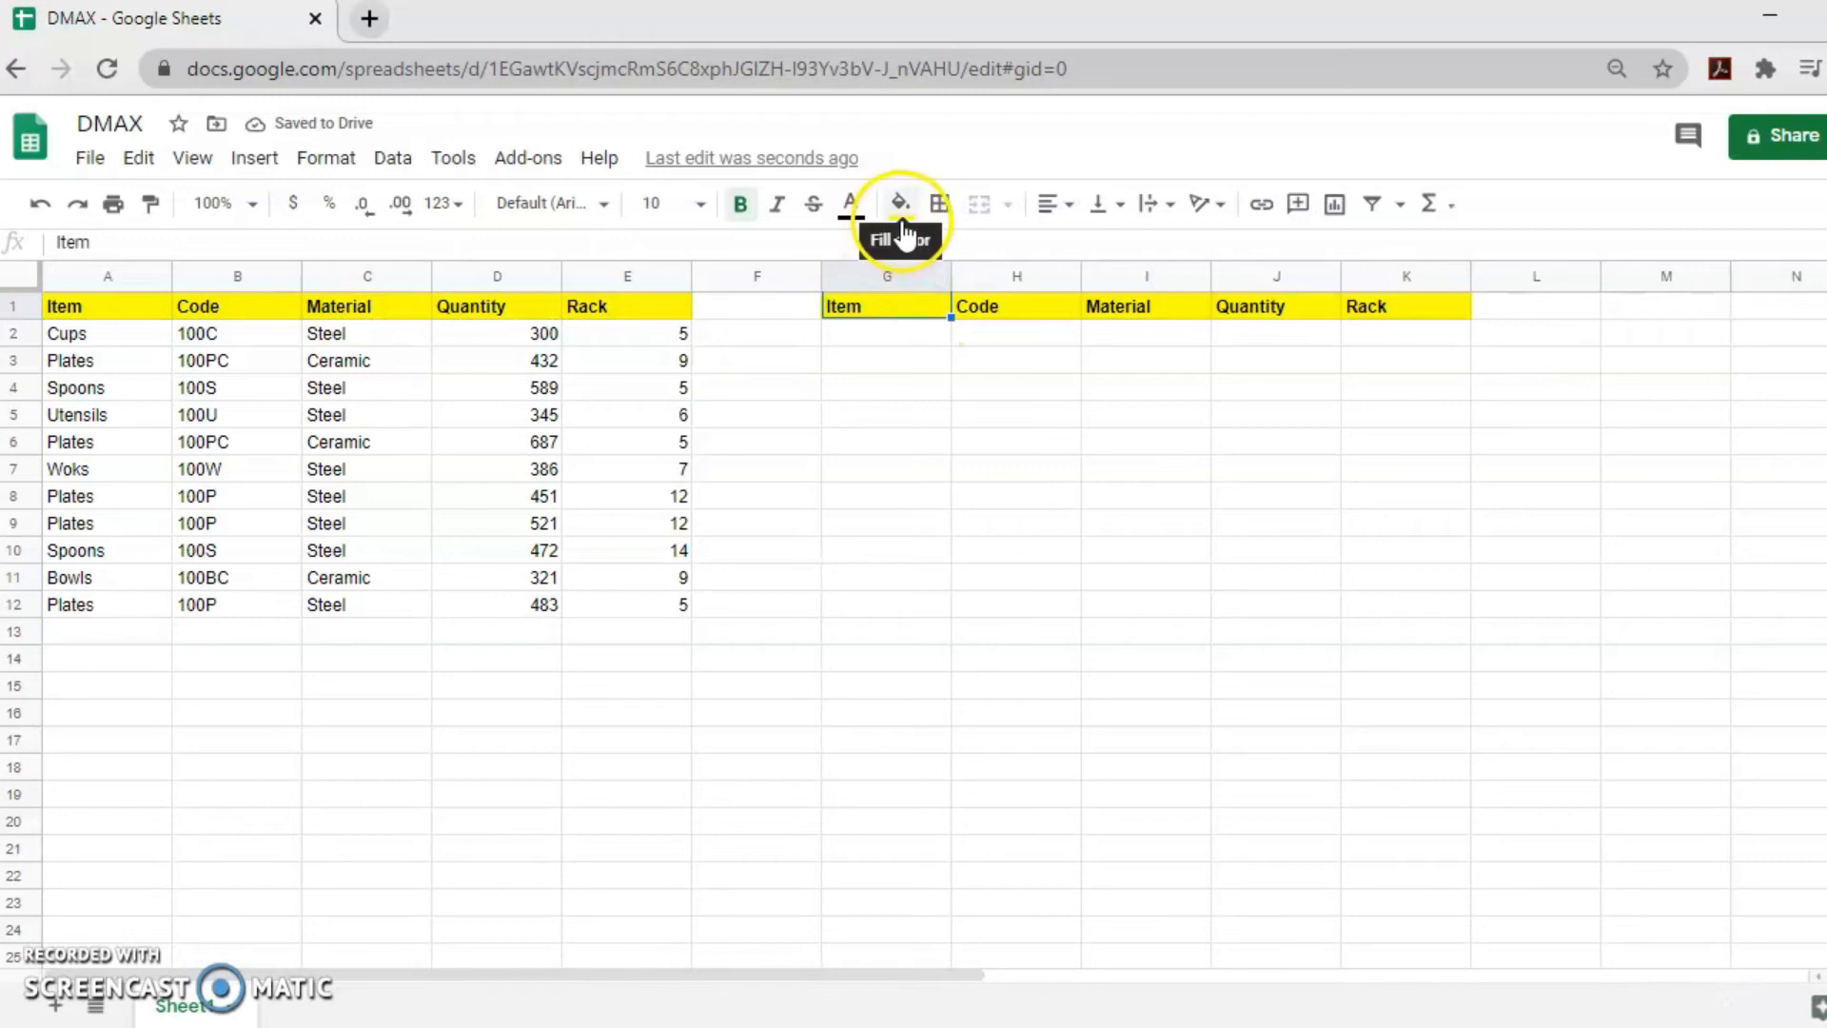
{"action": "left_click_drag", "start_coordinate": [892, 311], "coordinate": [1403, 305]}
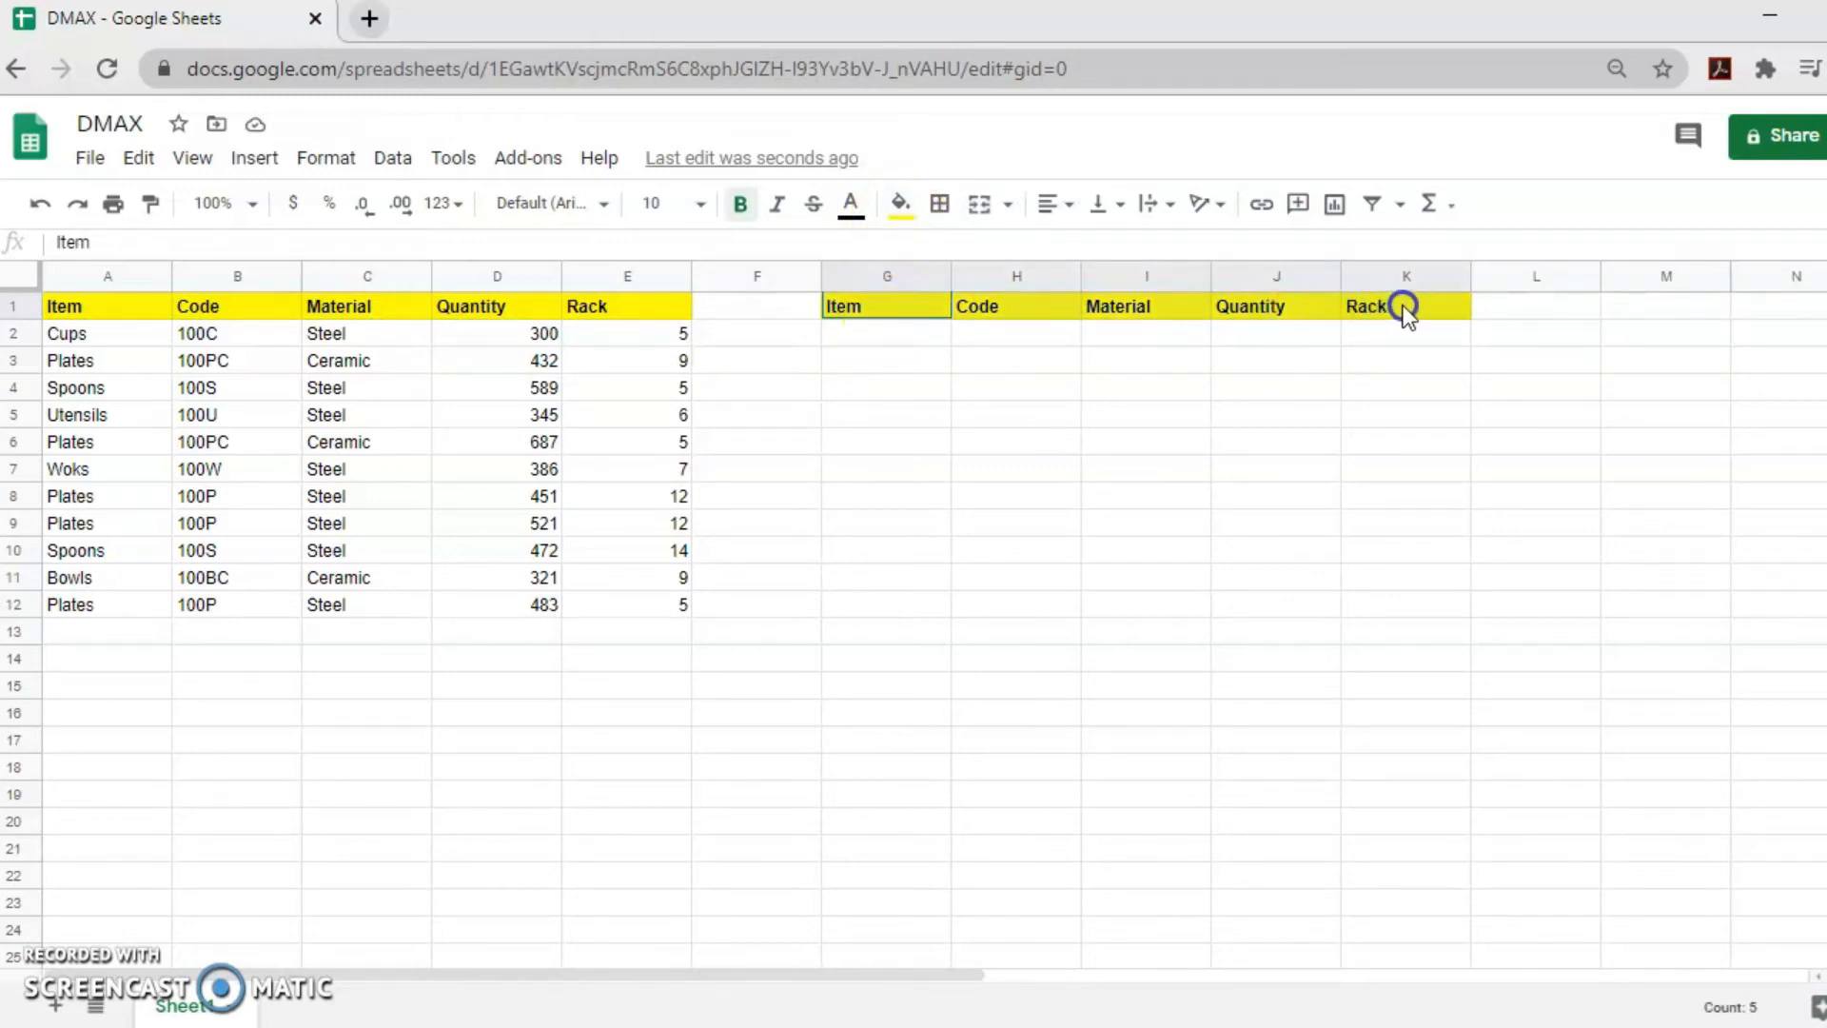
{"action": "left_click", "coordinate": [898, 208]}
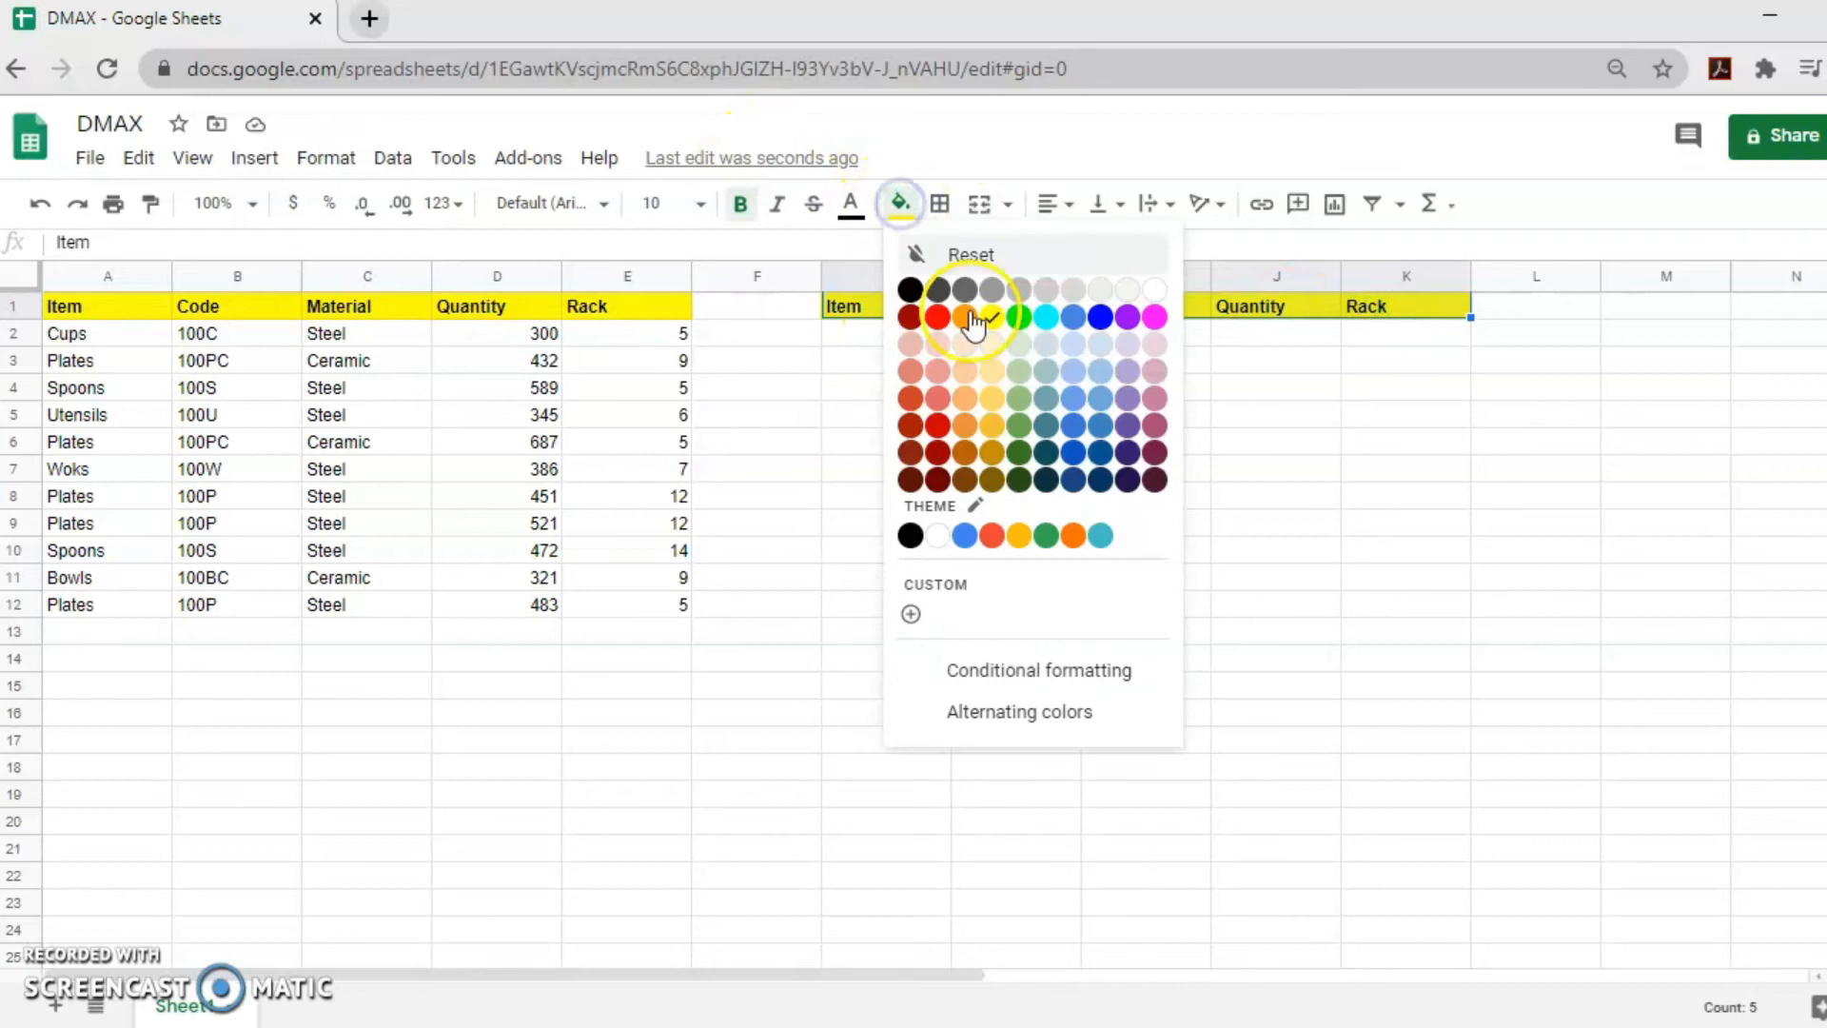
{"action": "left_click", "coordinate": [1075, 318]}
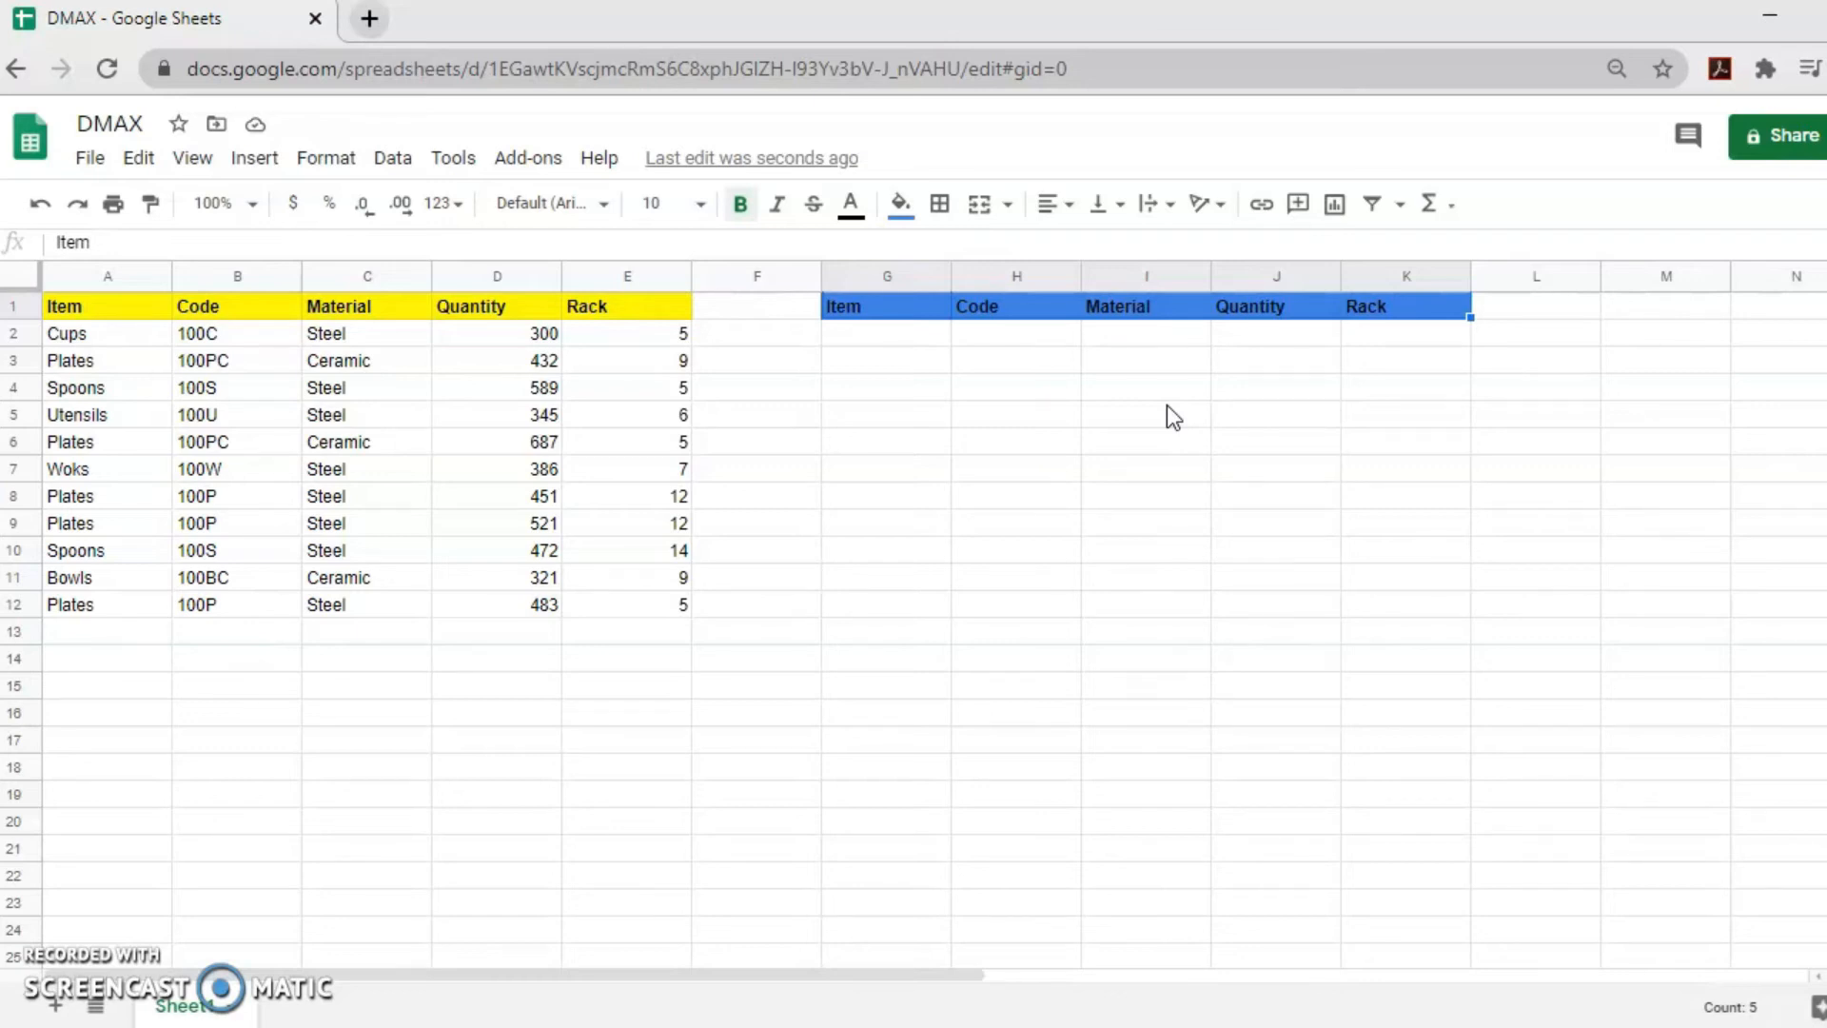
Enter the criteria Plates under Item in G2 and Steel under Material in I2
{"action": "left_click", "coordinate": [925, 337]}
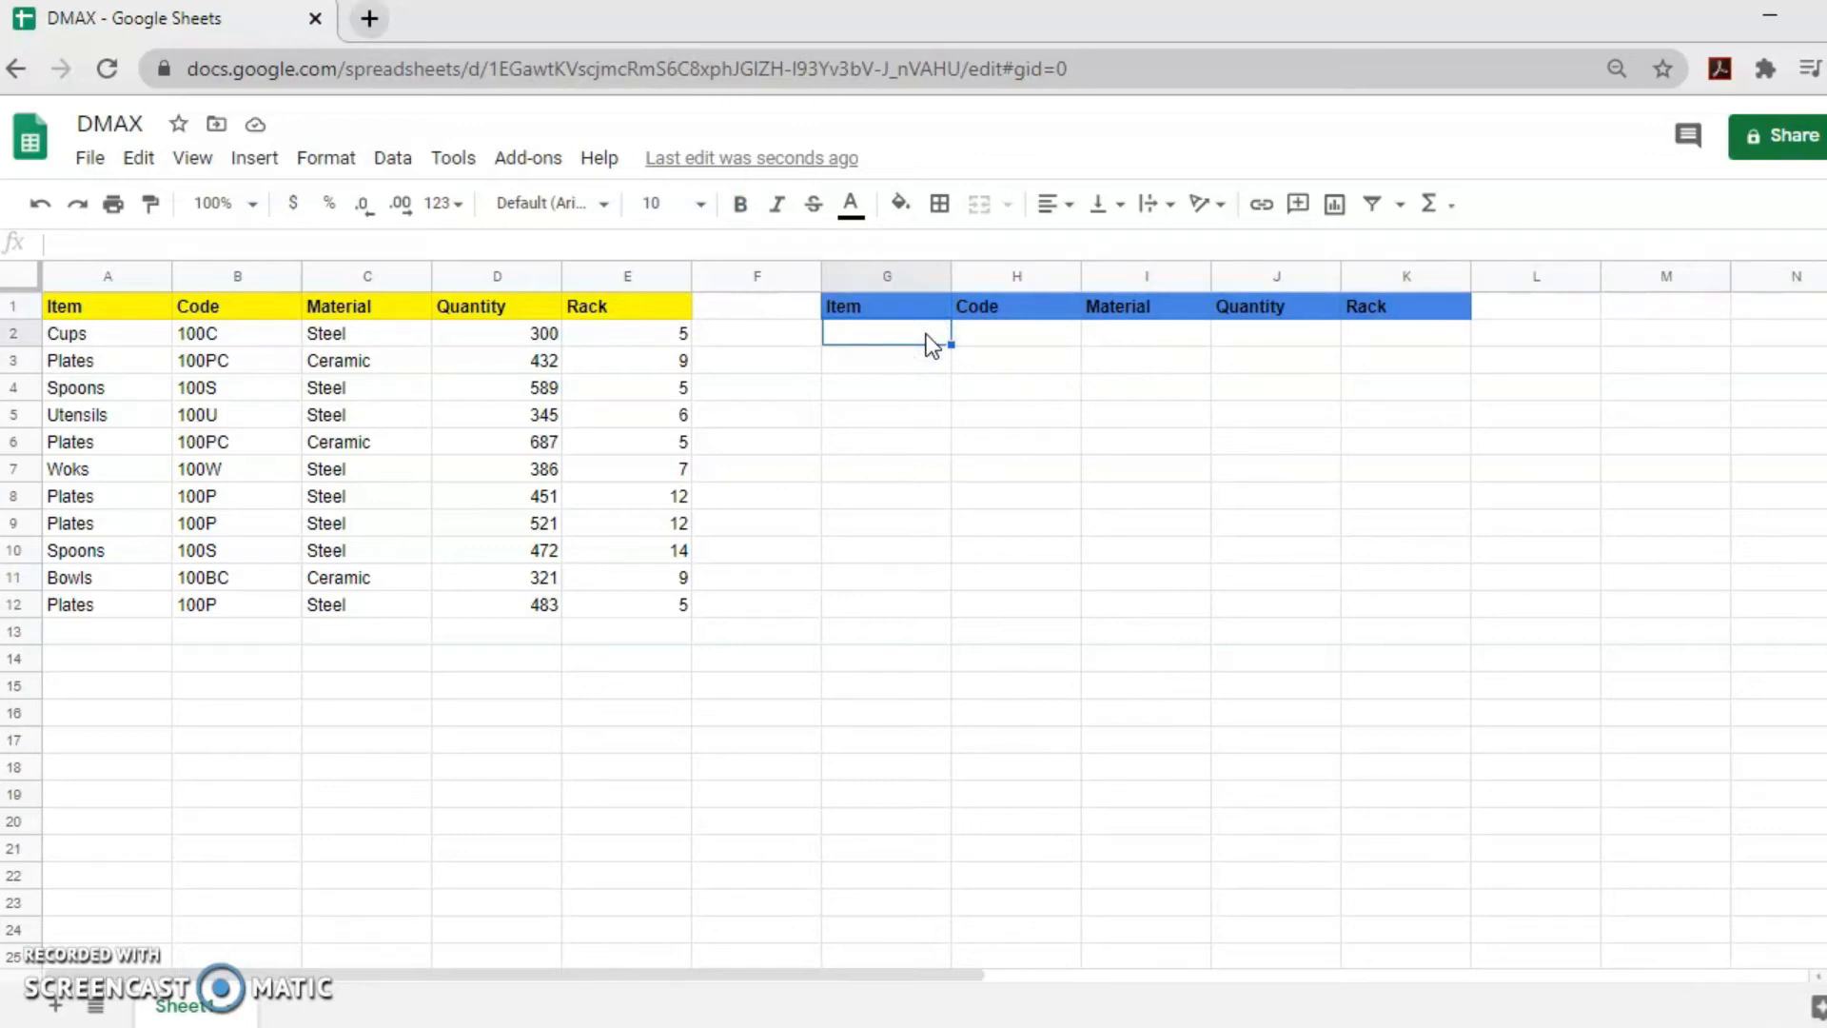
{"action": "type", "text": "Plates"}
{"action": "key", "text": "Return"}
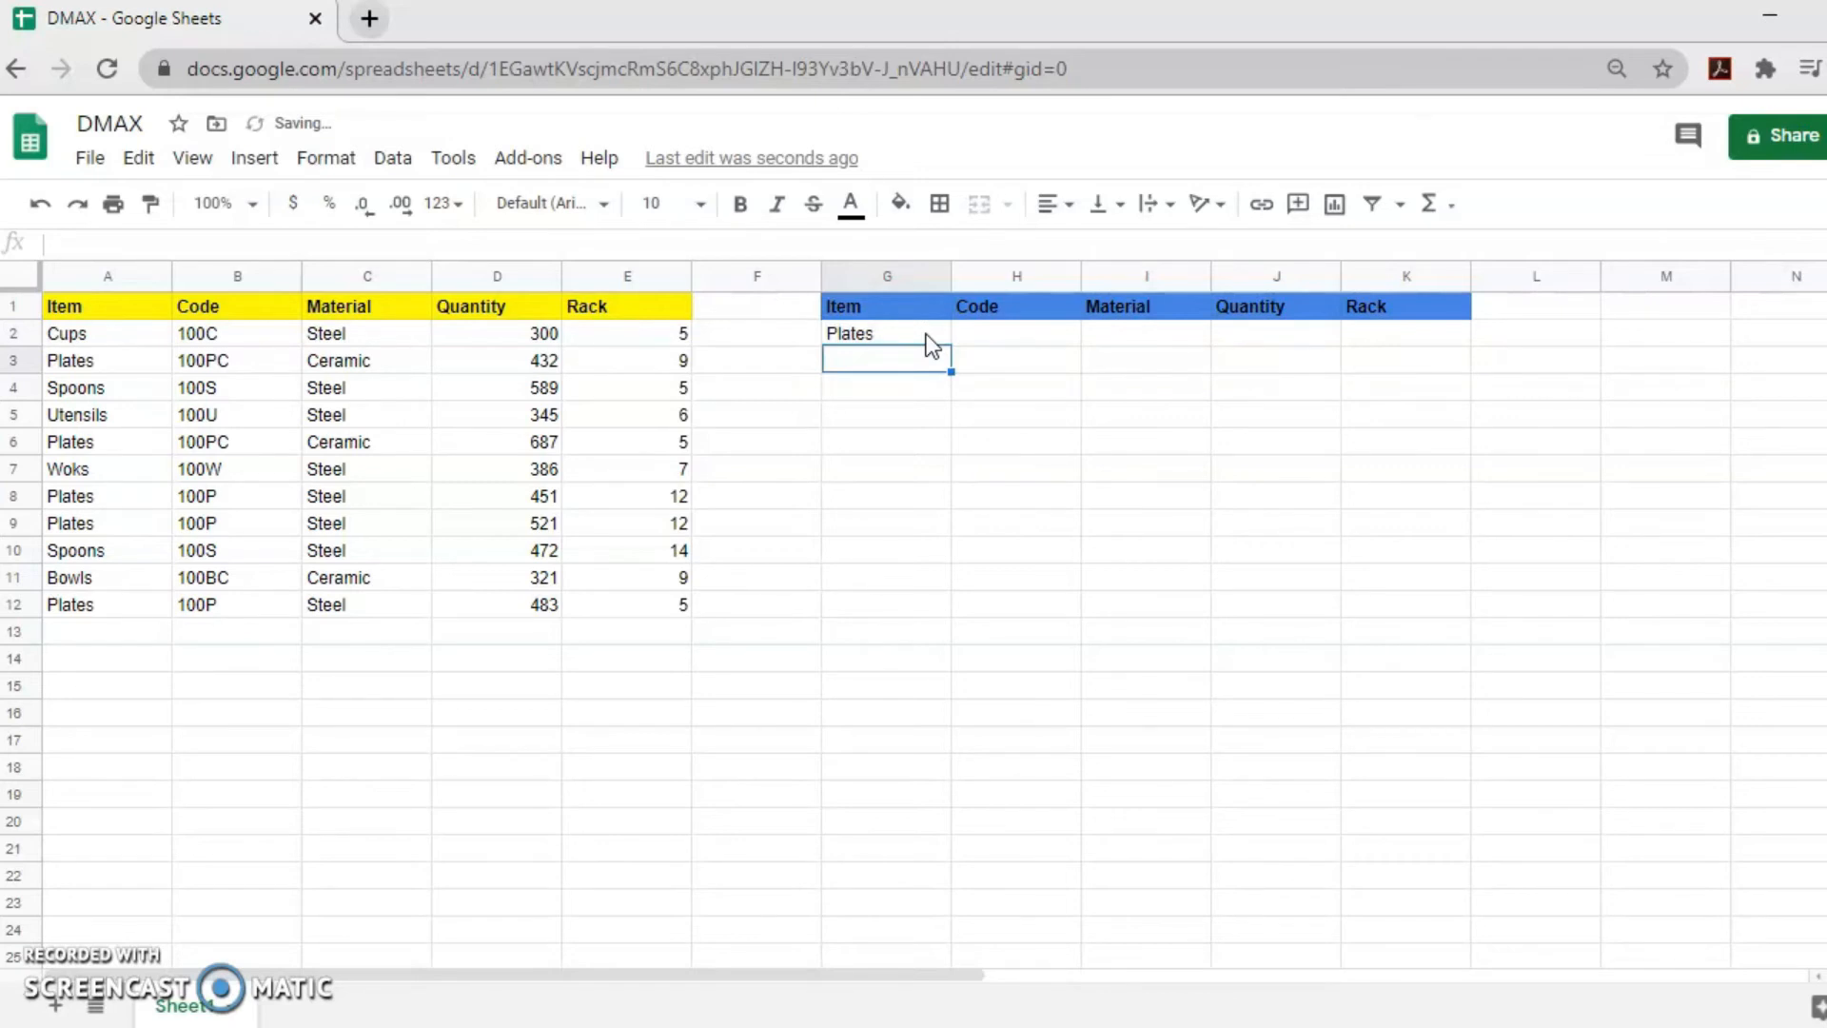
{"action": "left_click", "coordinate": [1159, 338]}
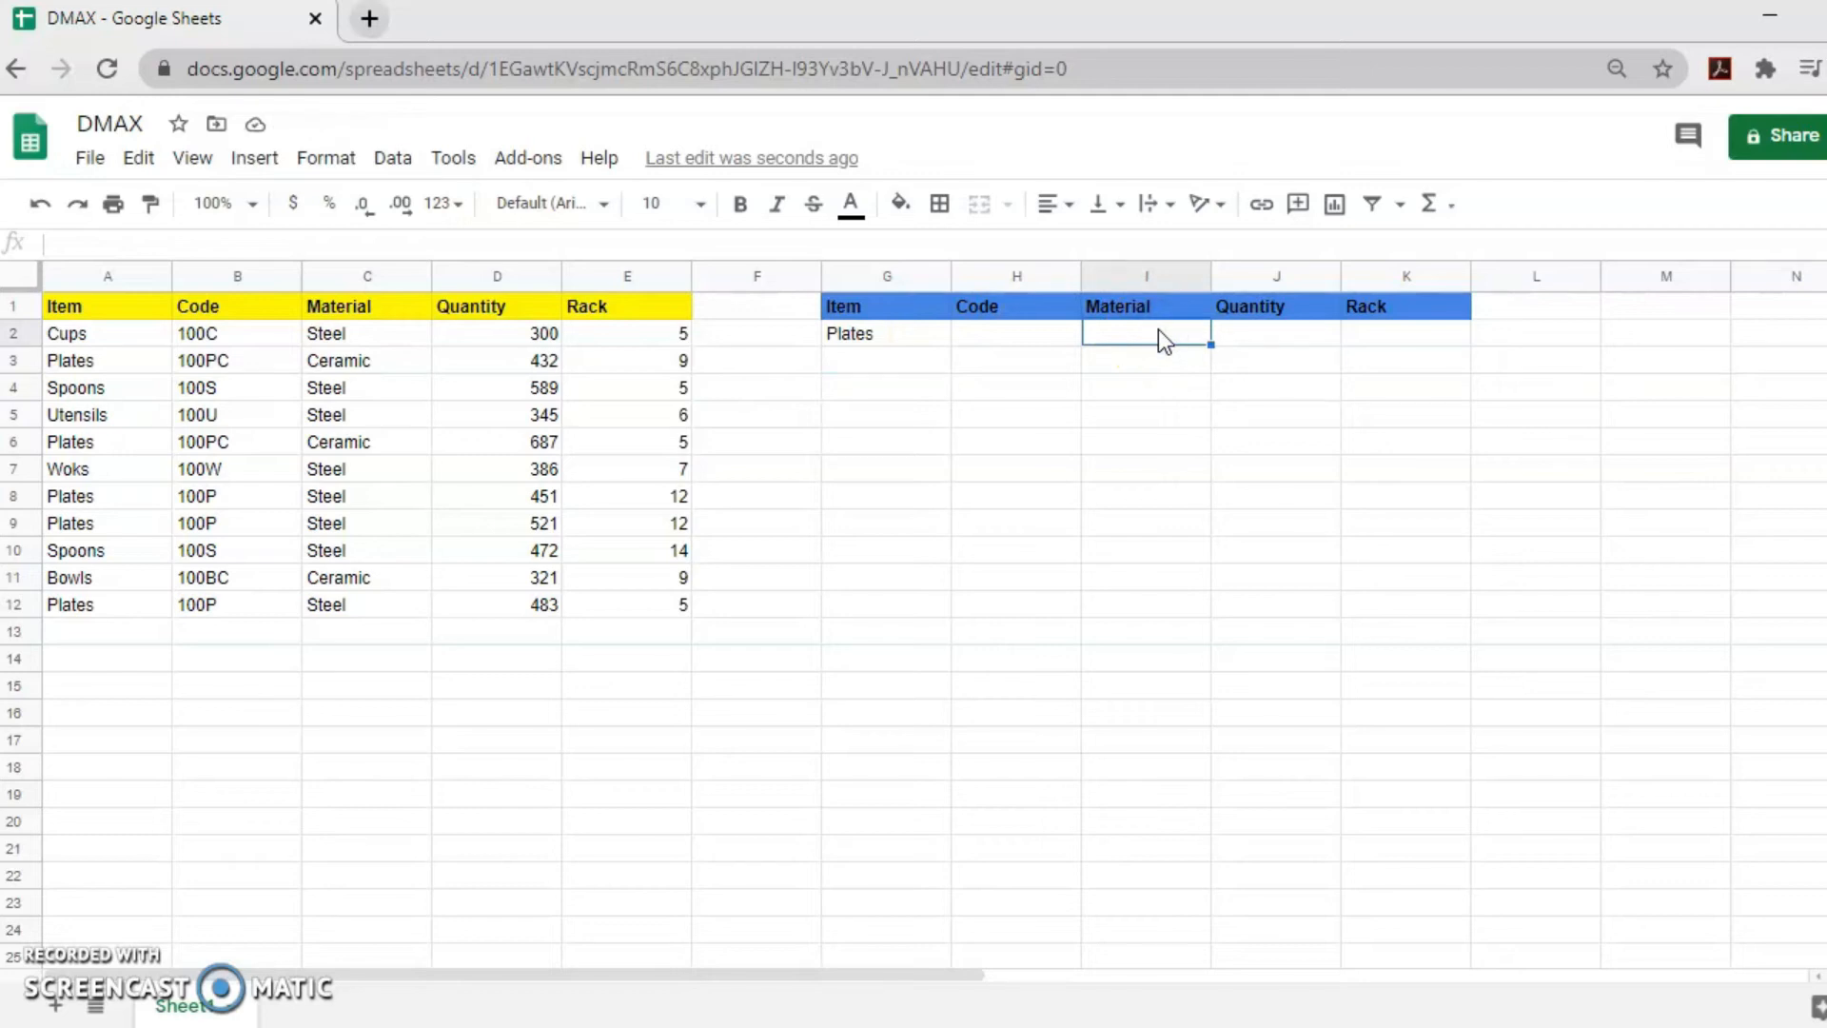
{"action": "type", "text": "Steel"}
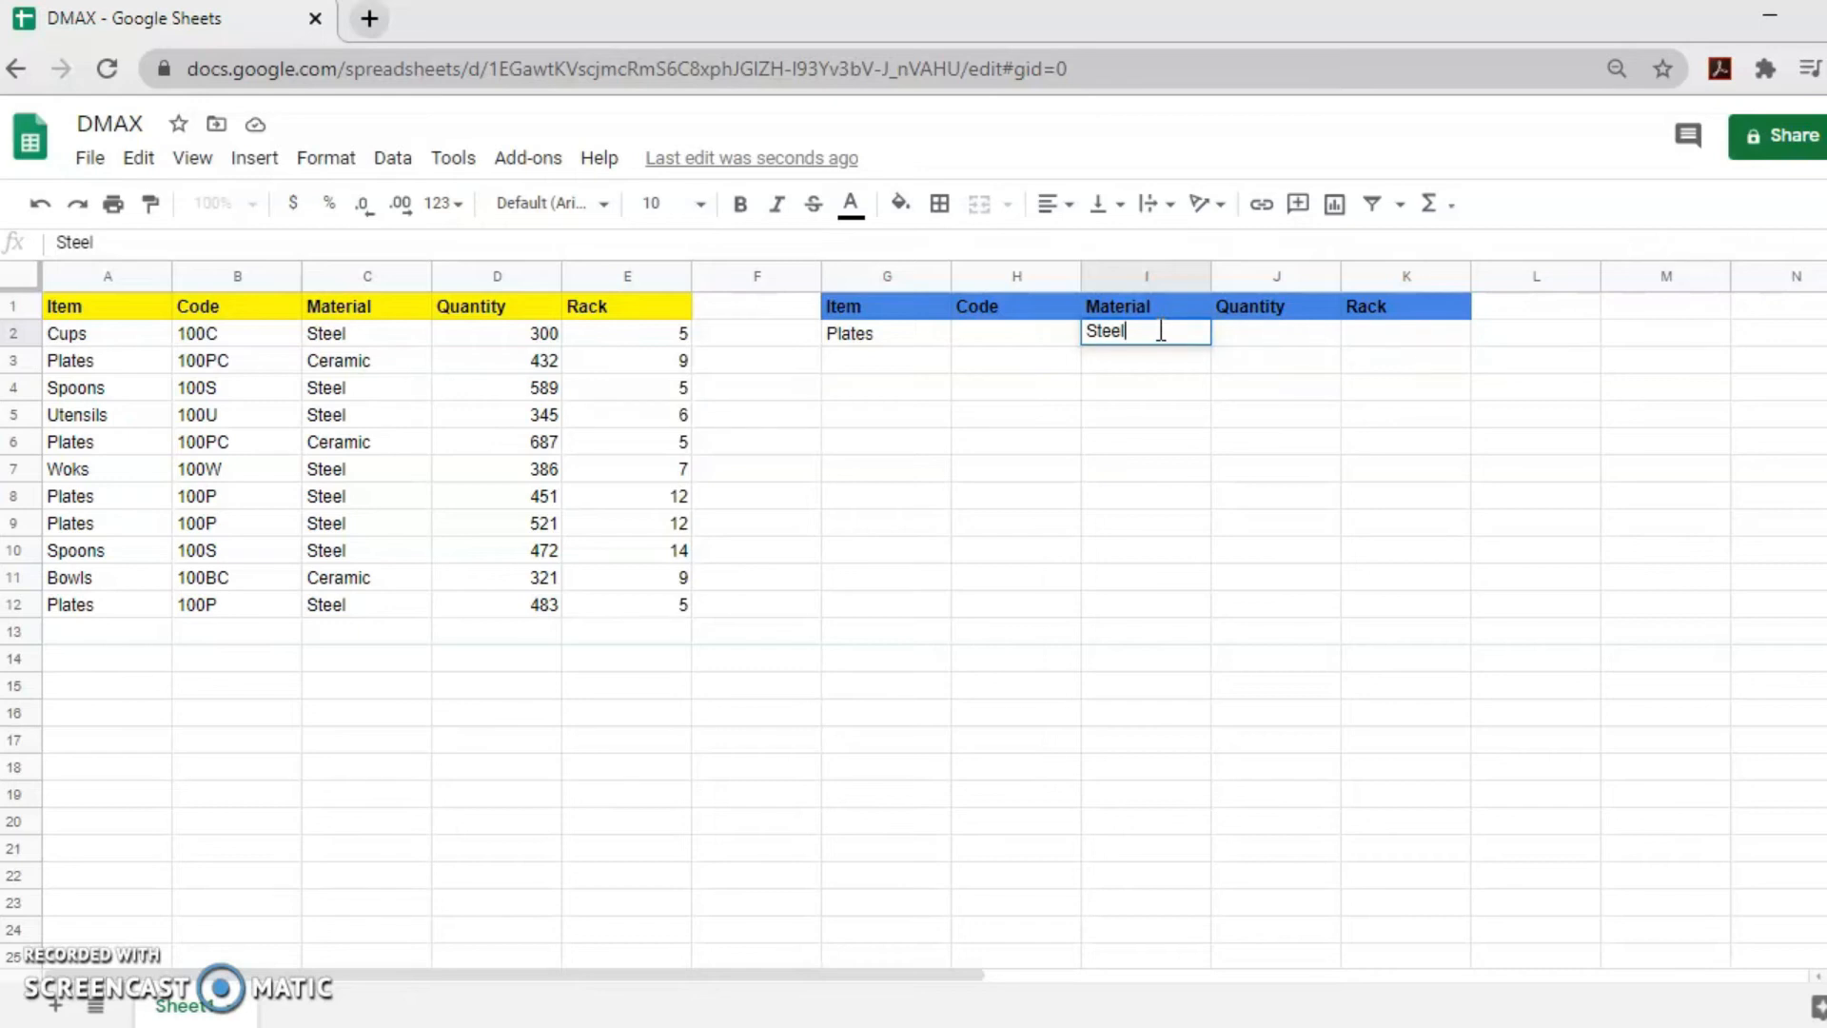
{"action": "key", "text": "Return"}
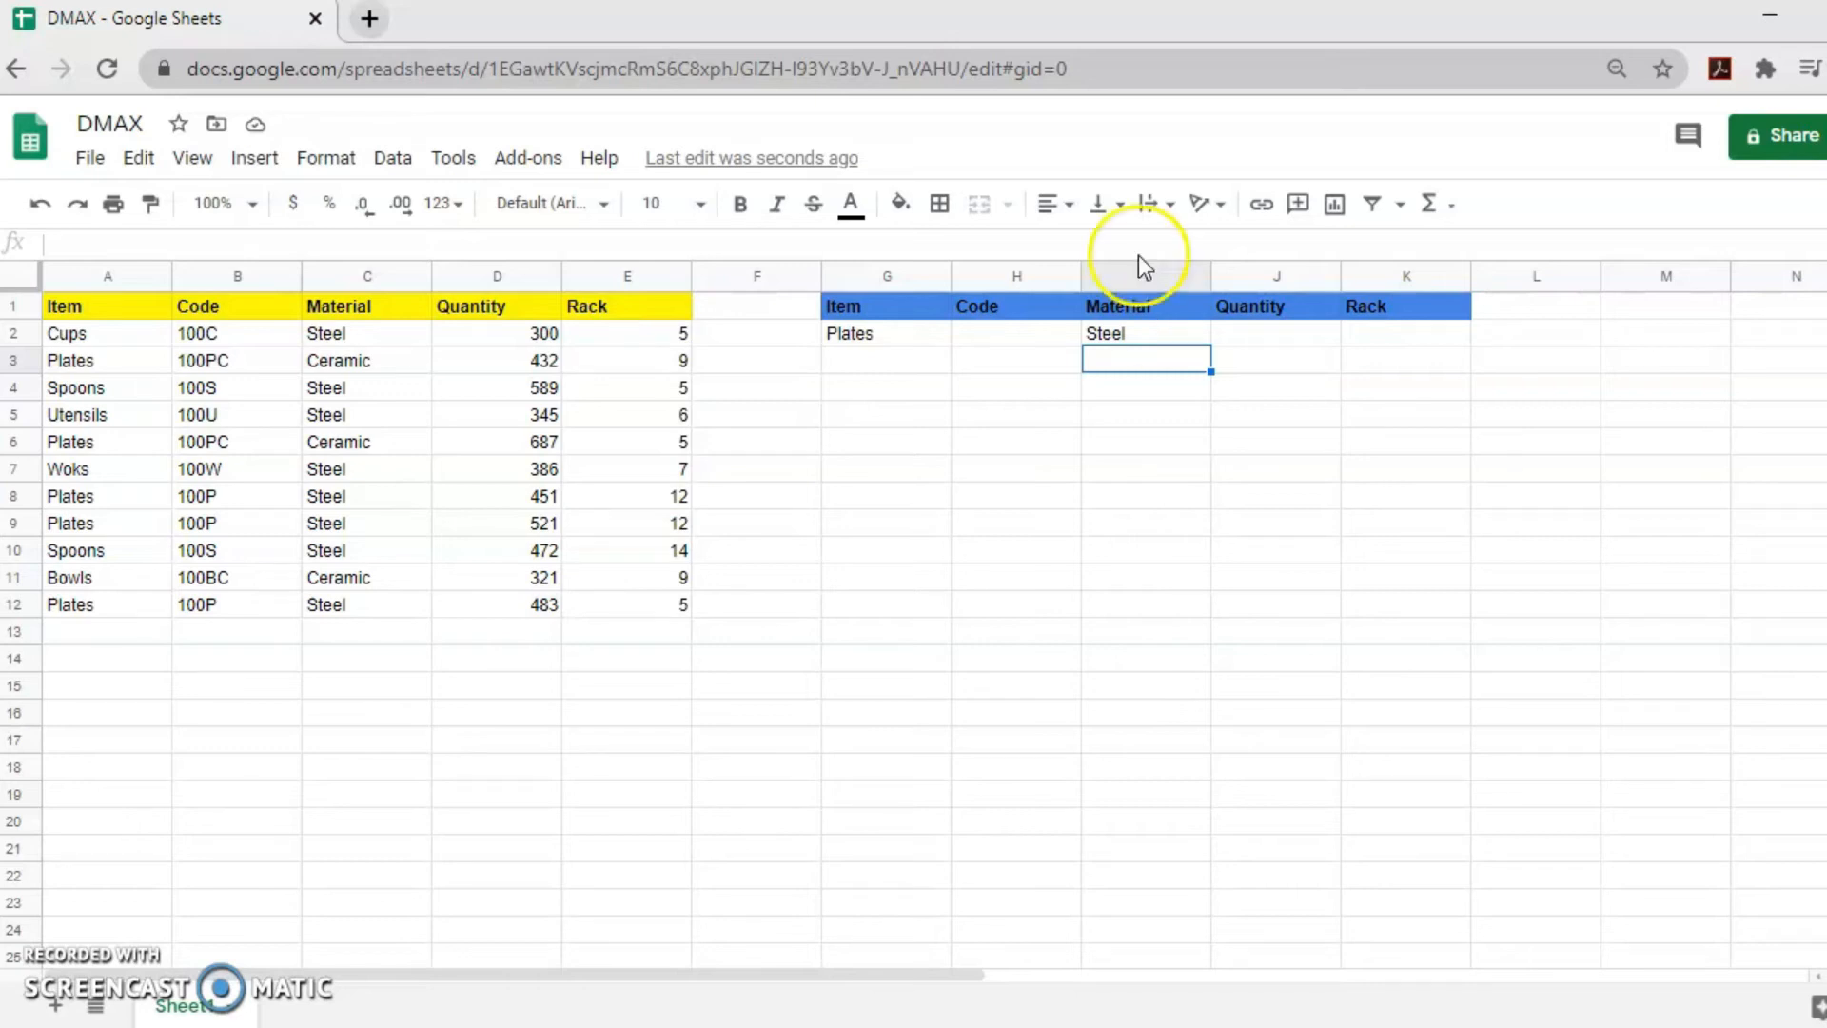
Copy the blue header row G1:K1 to G4:K4
{"action": "left_click_drag", "start_coordinate": [887, 307], "coordinate": [1407, 314]}
{"action": "key", "text": "ctrl+c"}
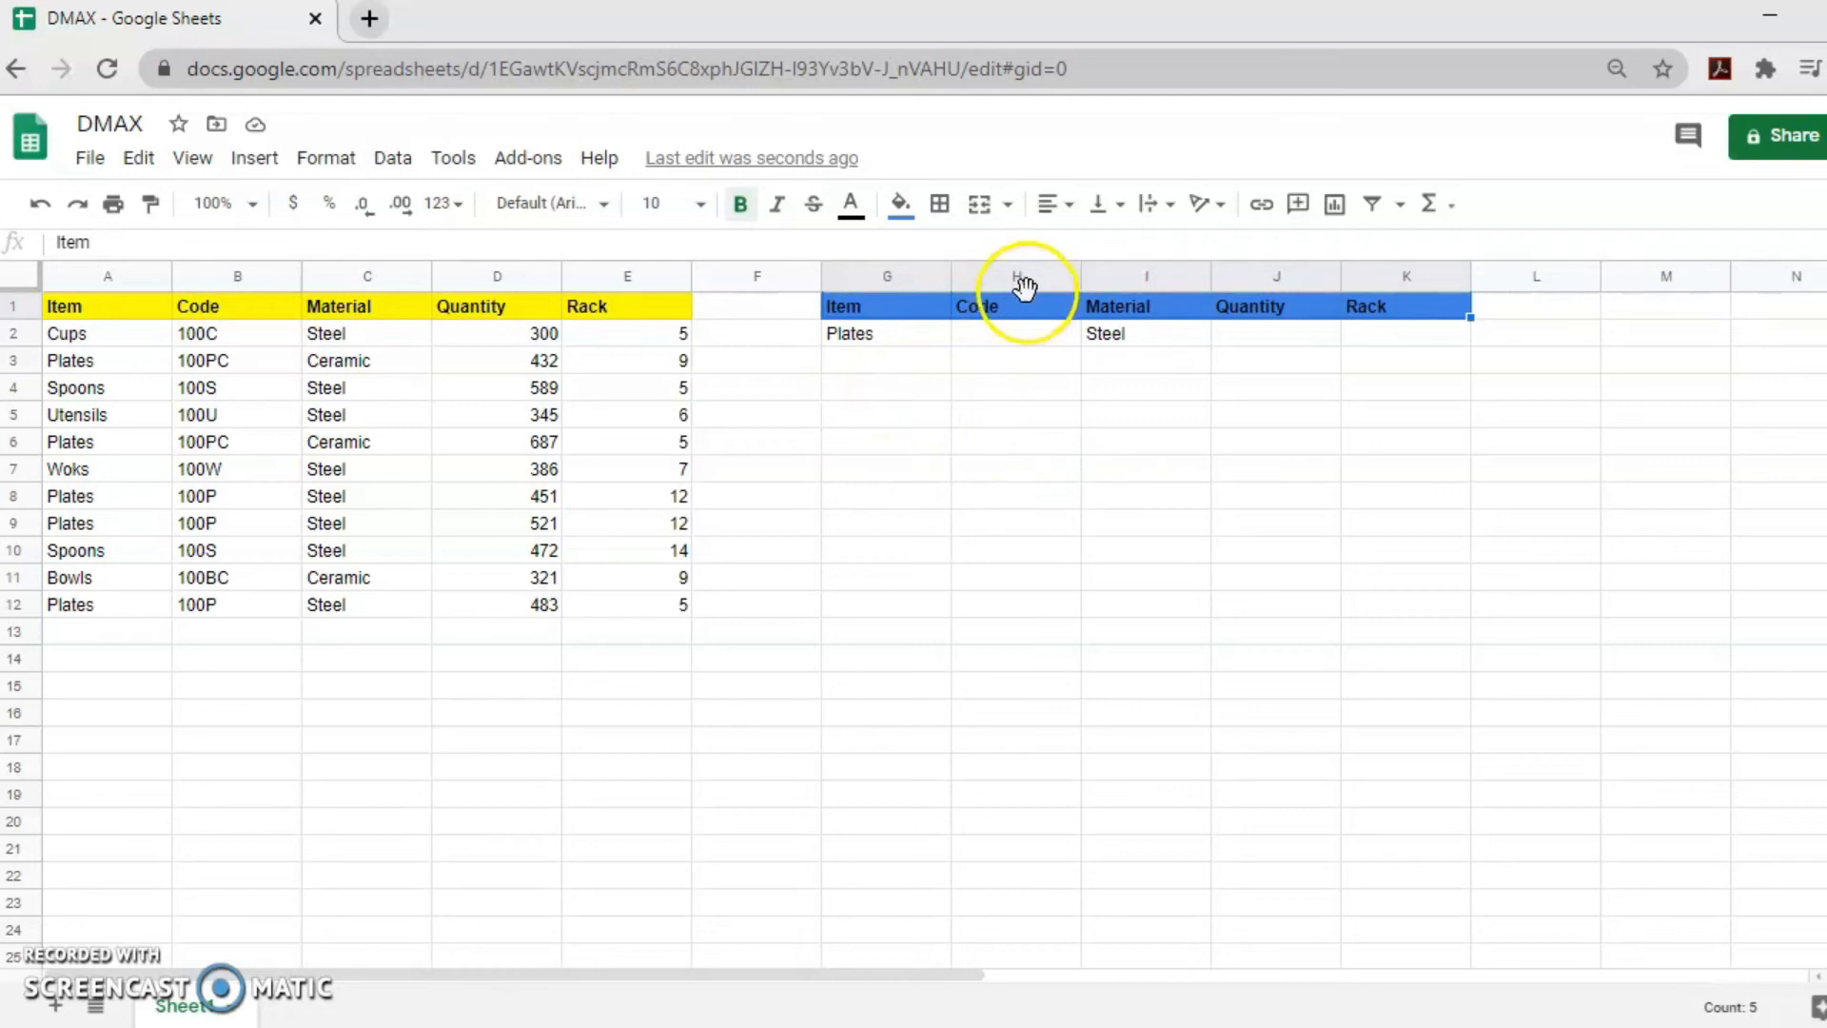
{"action": "left_click", "coordinate": [886, 390]}
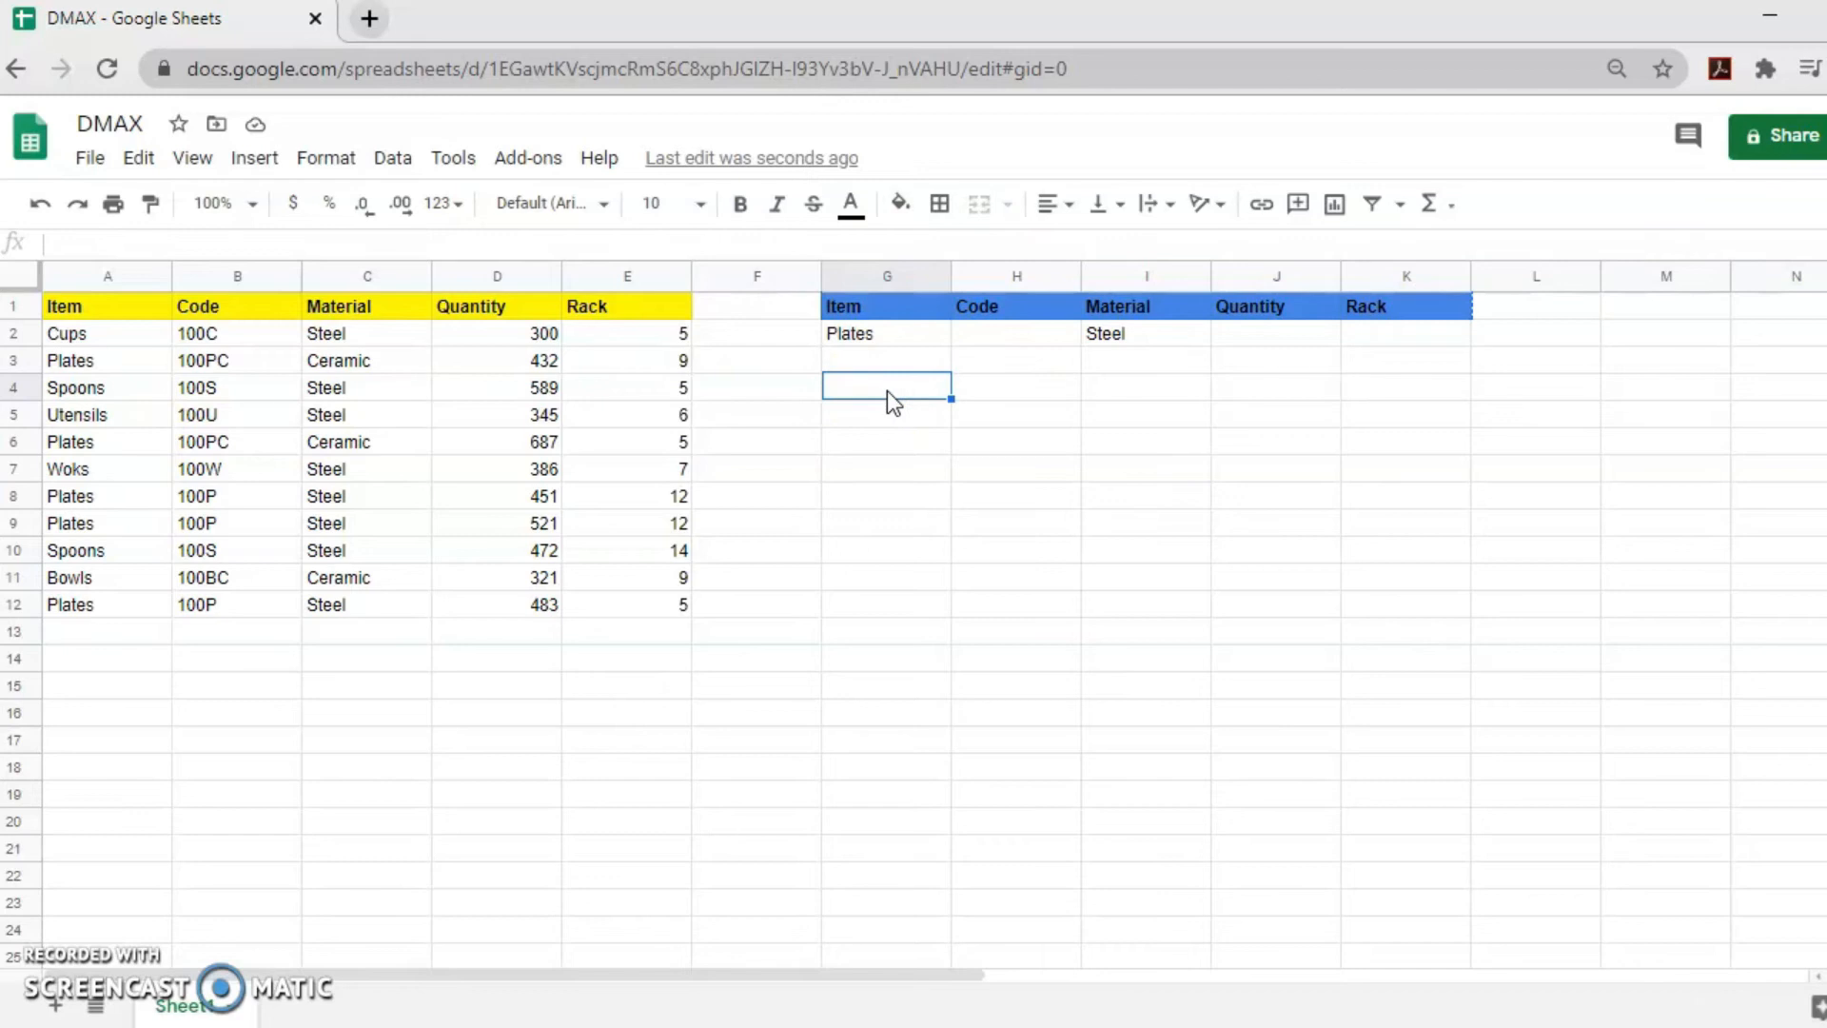
{"action": "key", "text": "ctrl+v"}
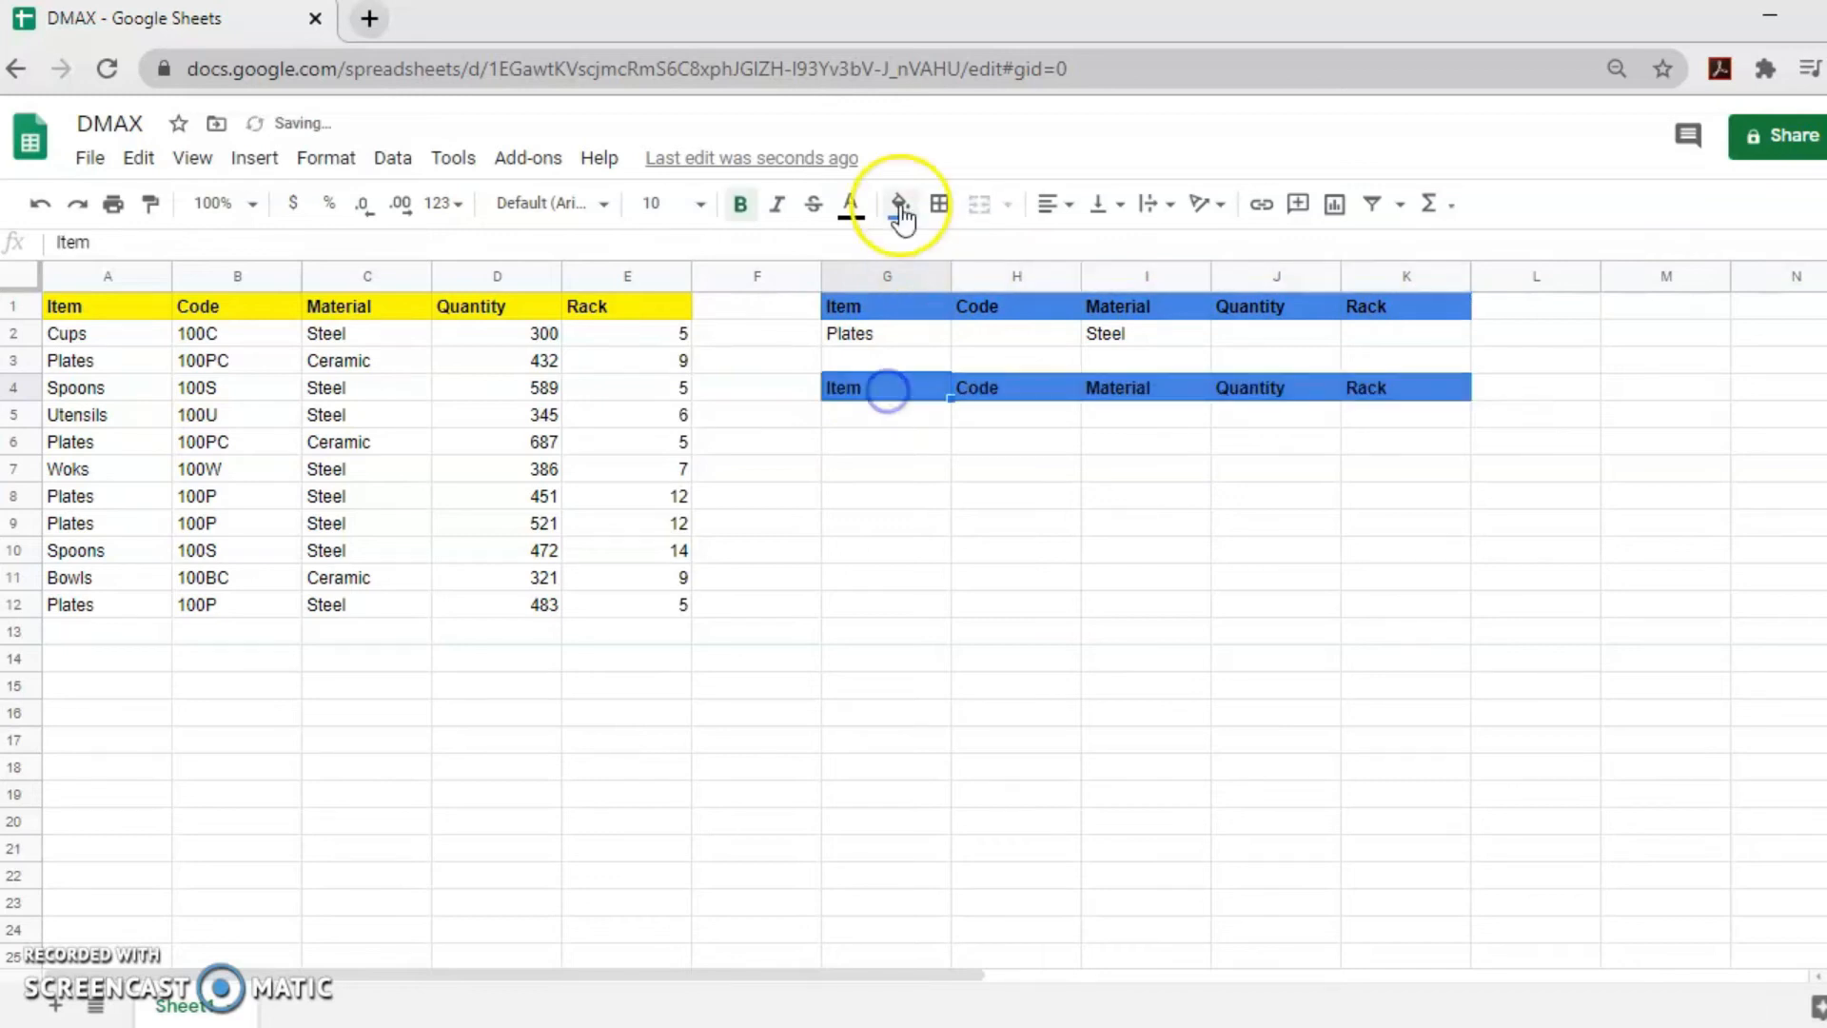
Fill the header cells G4:K4 of the second table with light orange
{"action": "left_click", "coordinate": [900, 202]}
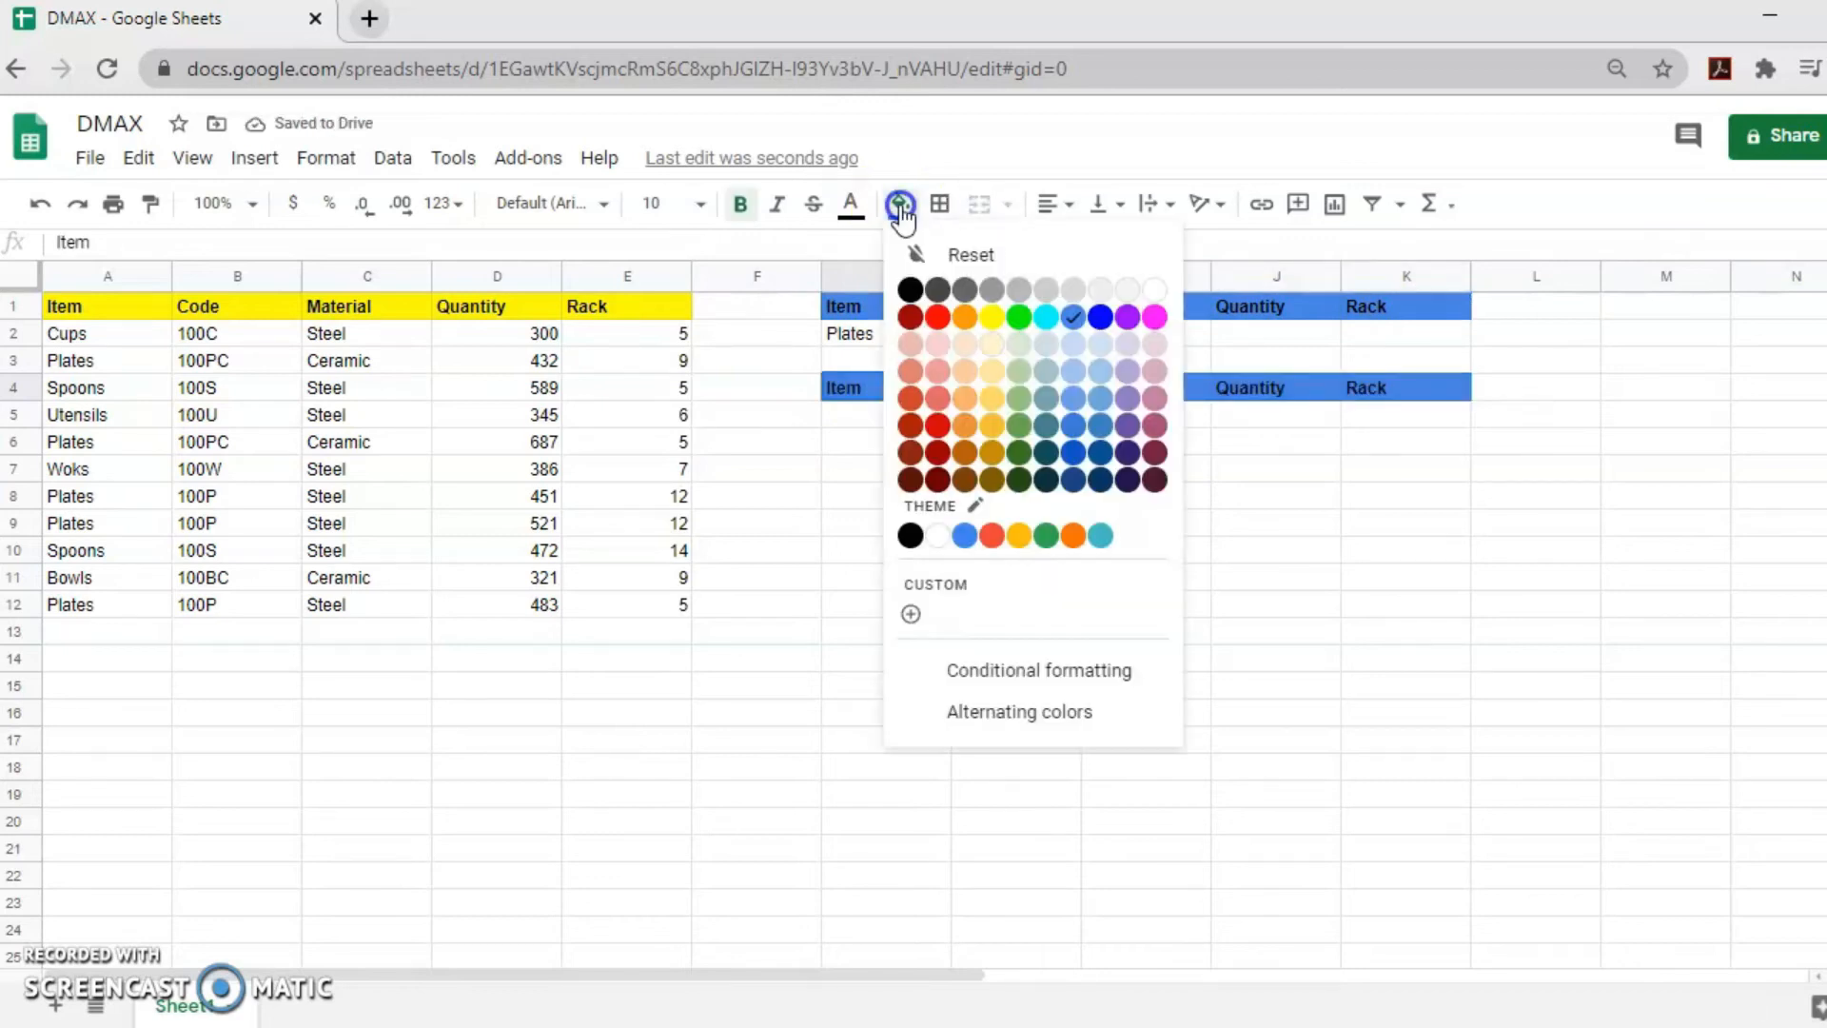
{"action": "left_click", "coordinate": [965, 397]}
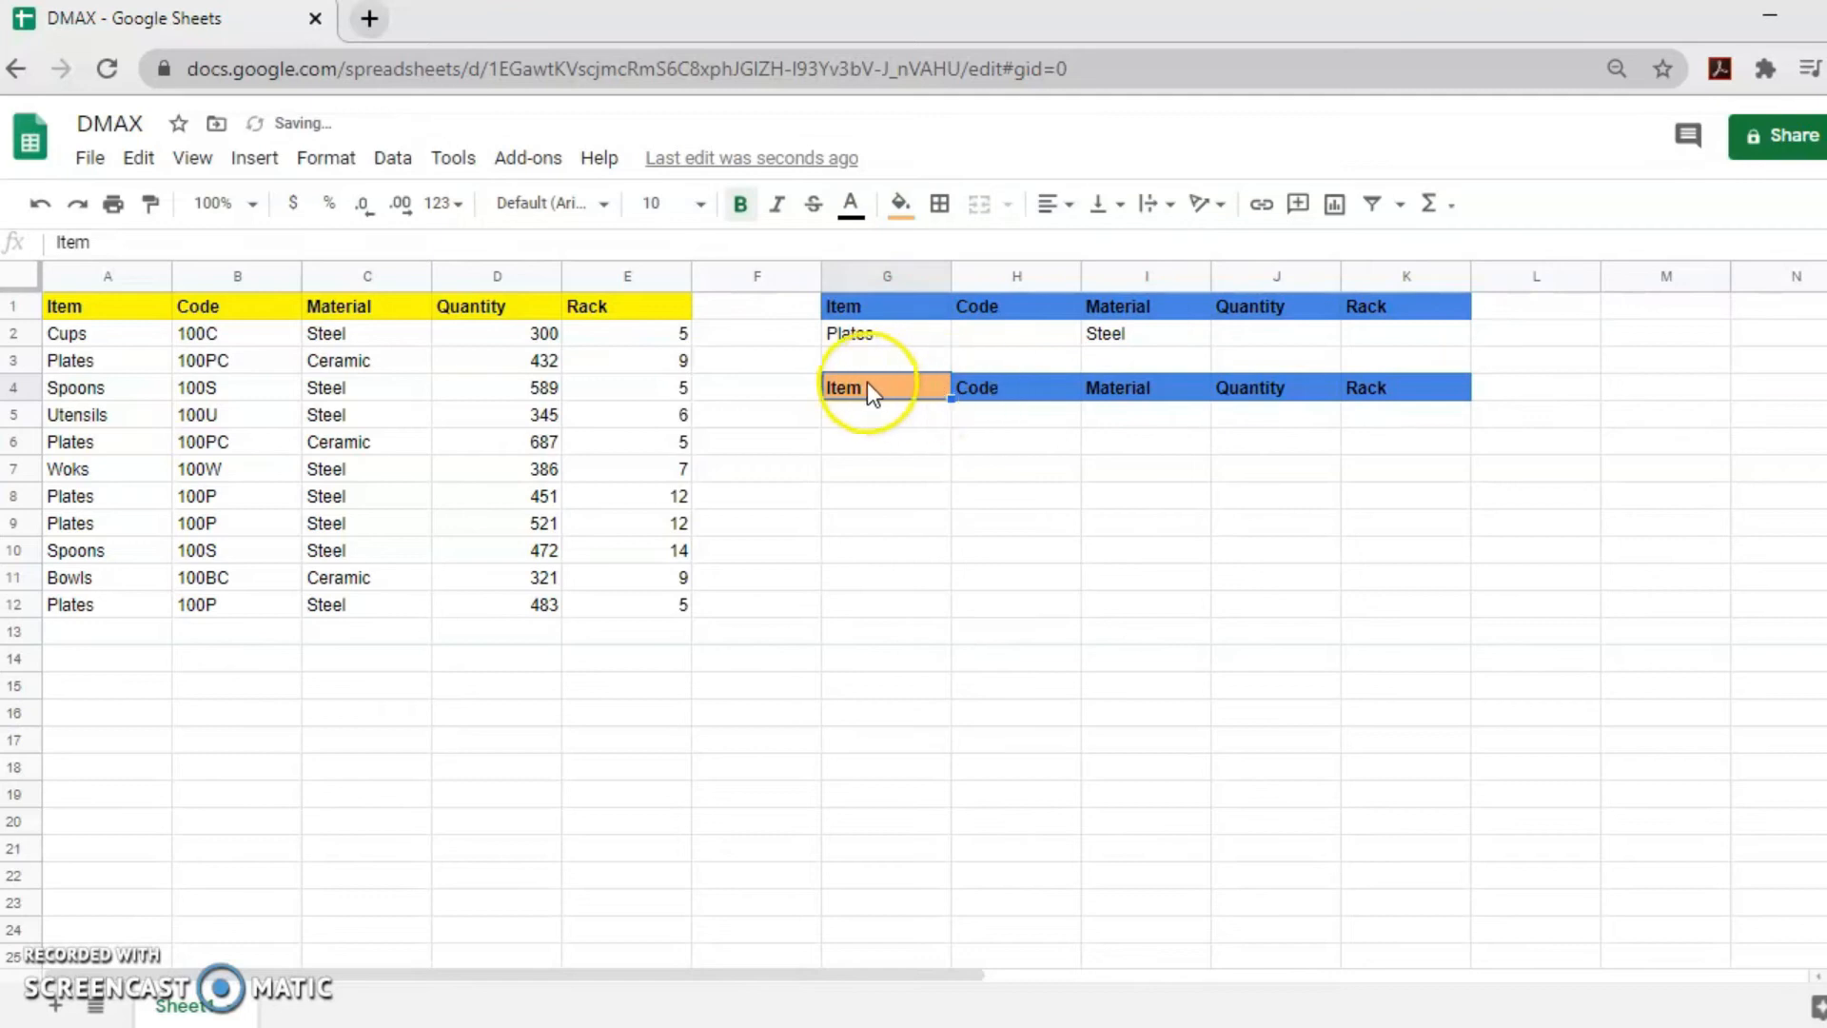
{"action": "left_click_drag", "start_coordinate": [868, 385], "coordinate": [1382, 390]}
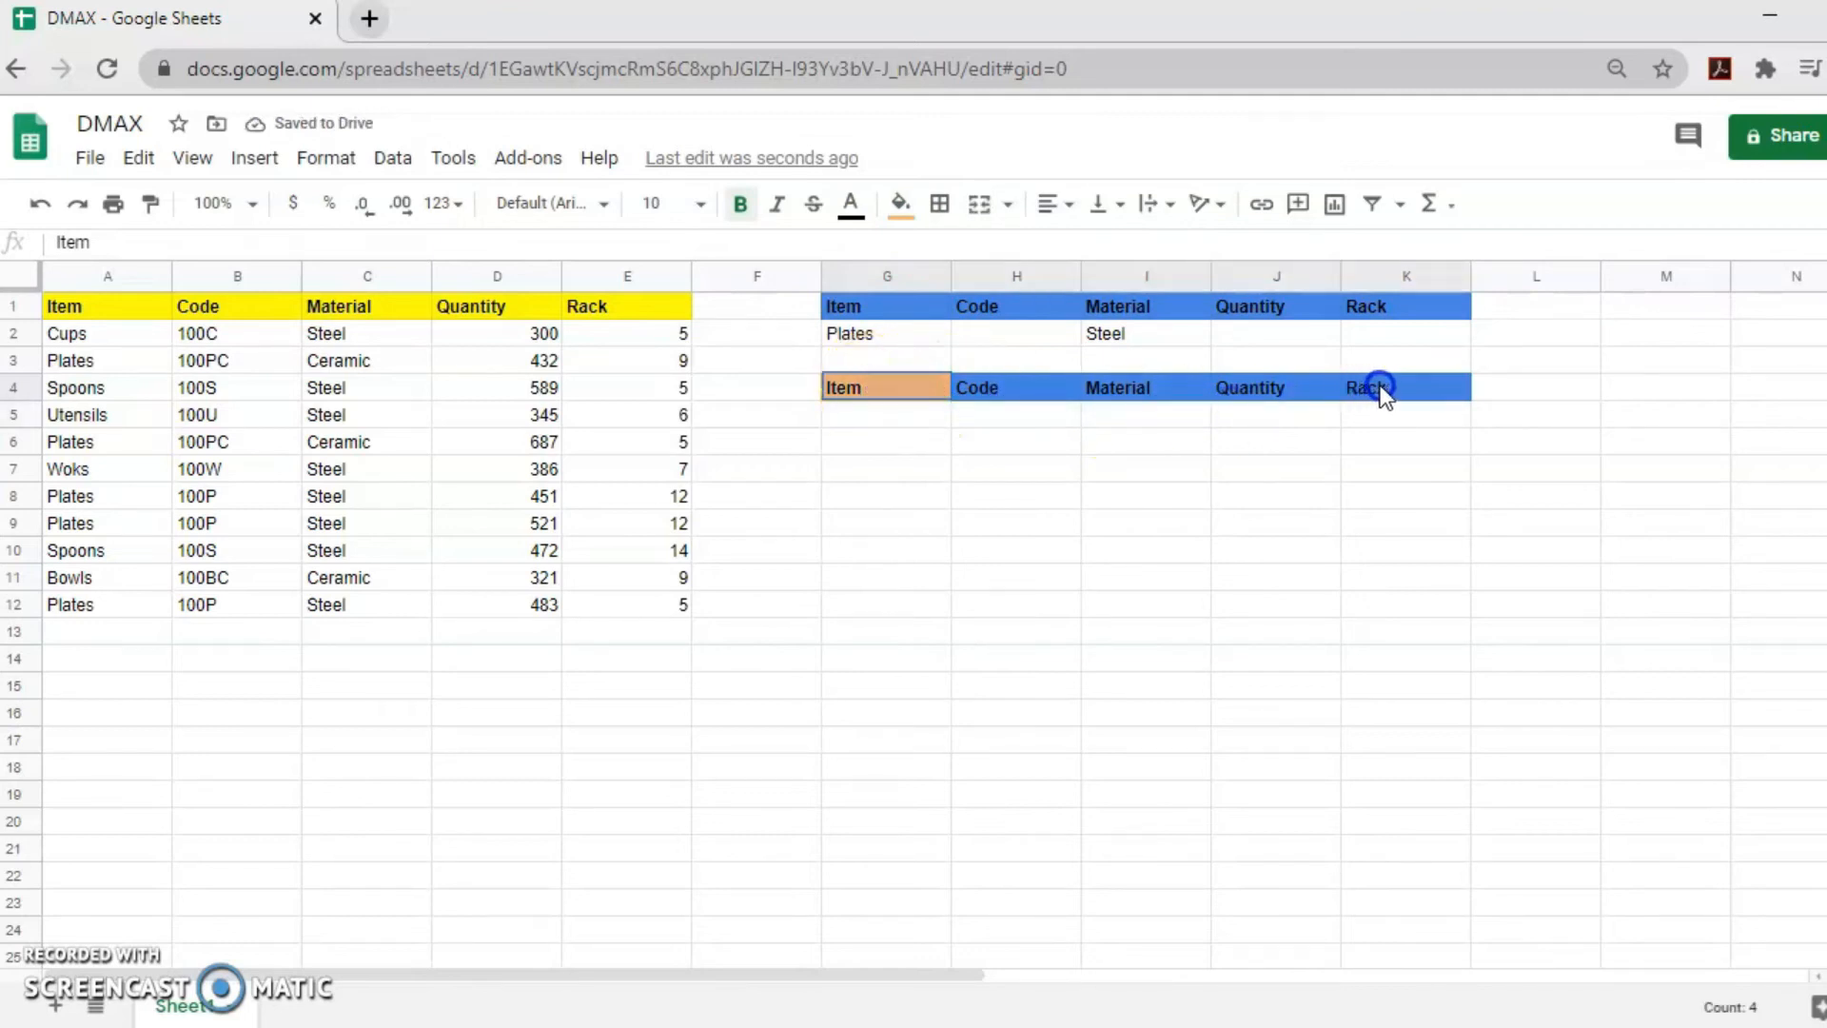
{"action": "left_click", "coordinate": [1430, 392]}
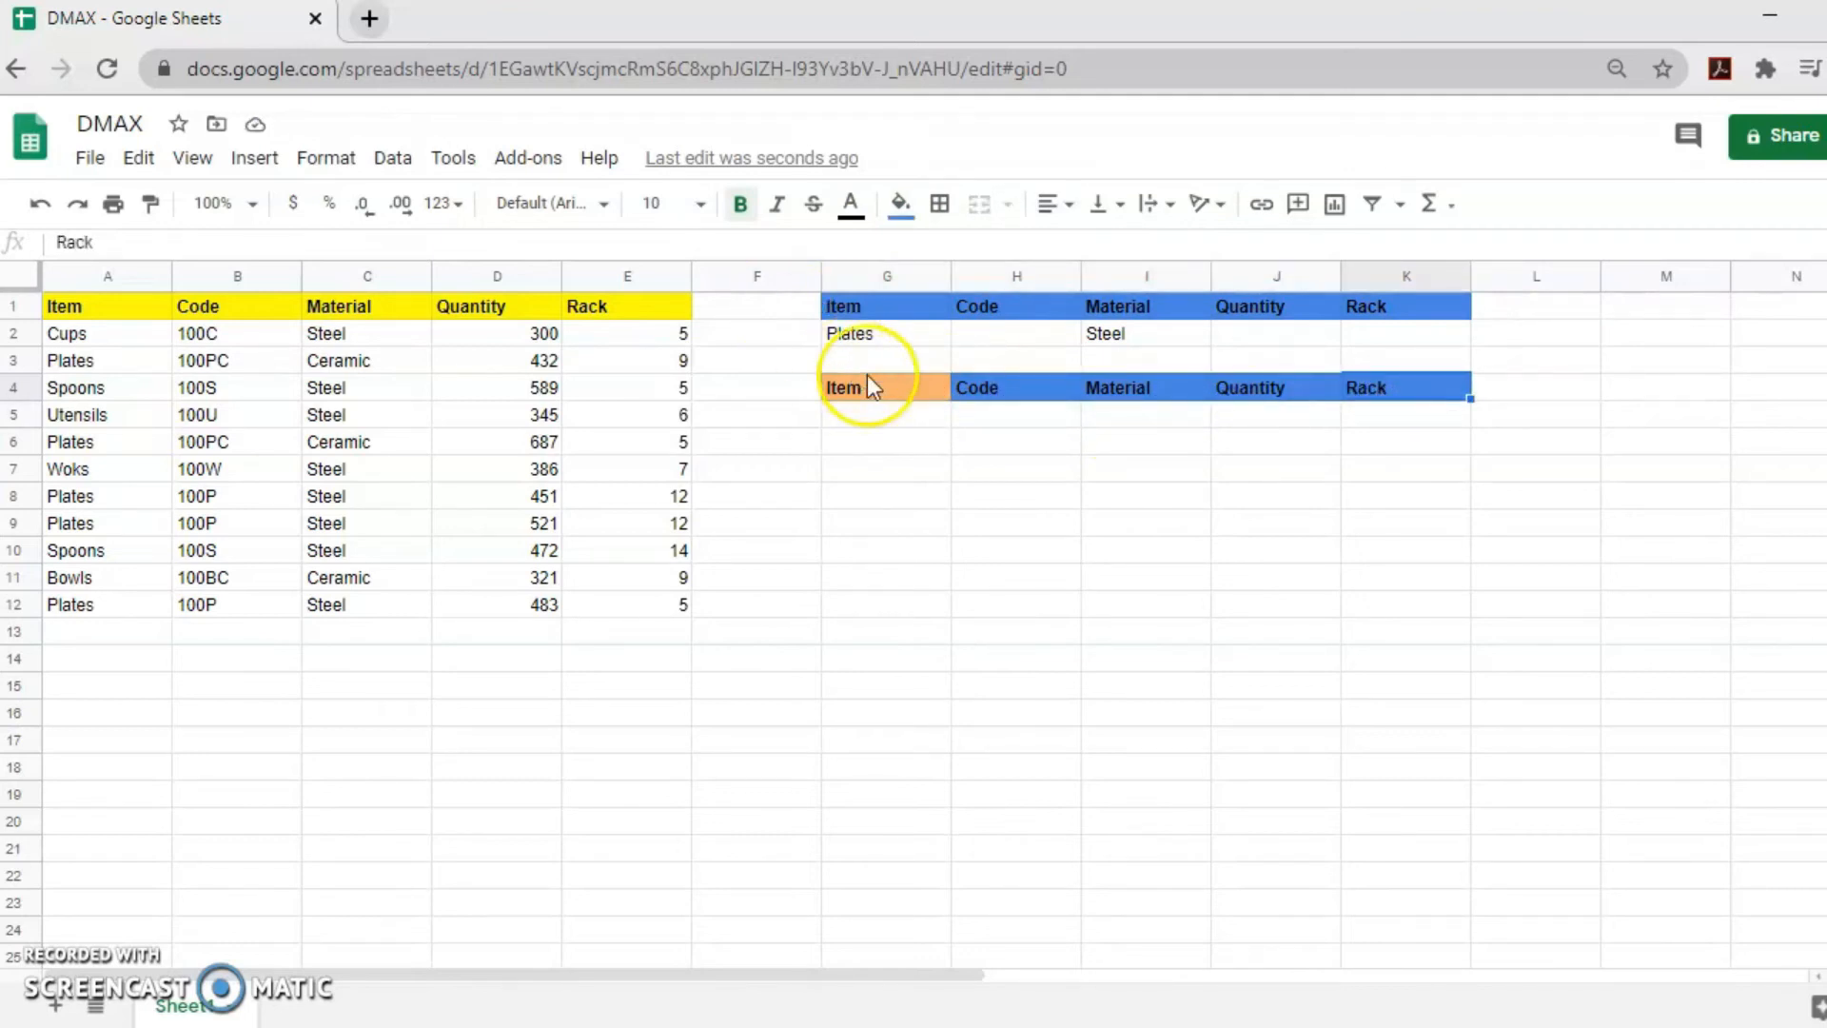
{"action": "left_click_drag", "start_coordinate": [868, 390], "coordinate": [995, 414]}
{"action": "left_click_drag", "start_coordinate": [1349, 400], "coordinate": [1351, 392]}
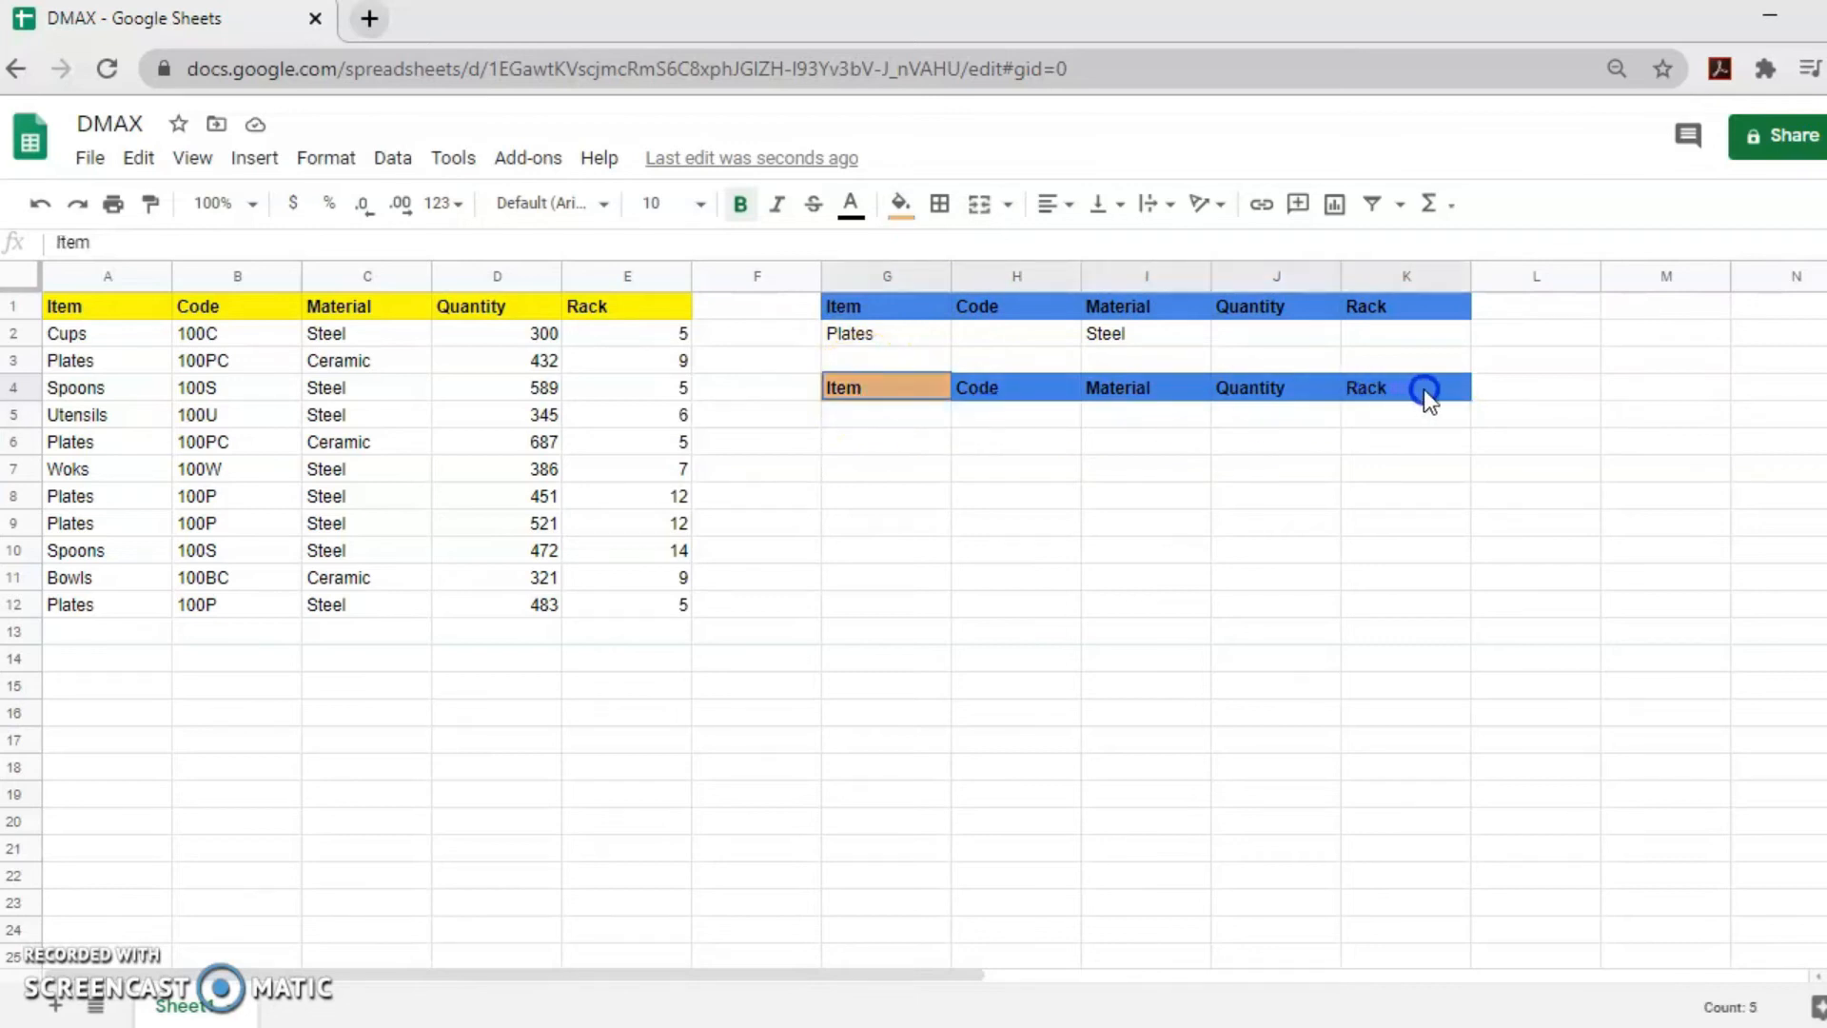
{"action": "left_click", "coordinate": [896, 214]}
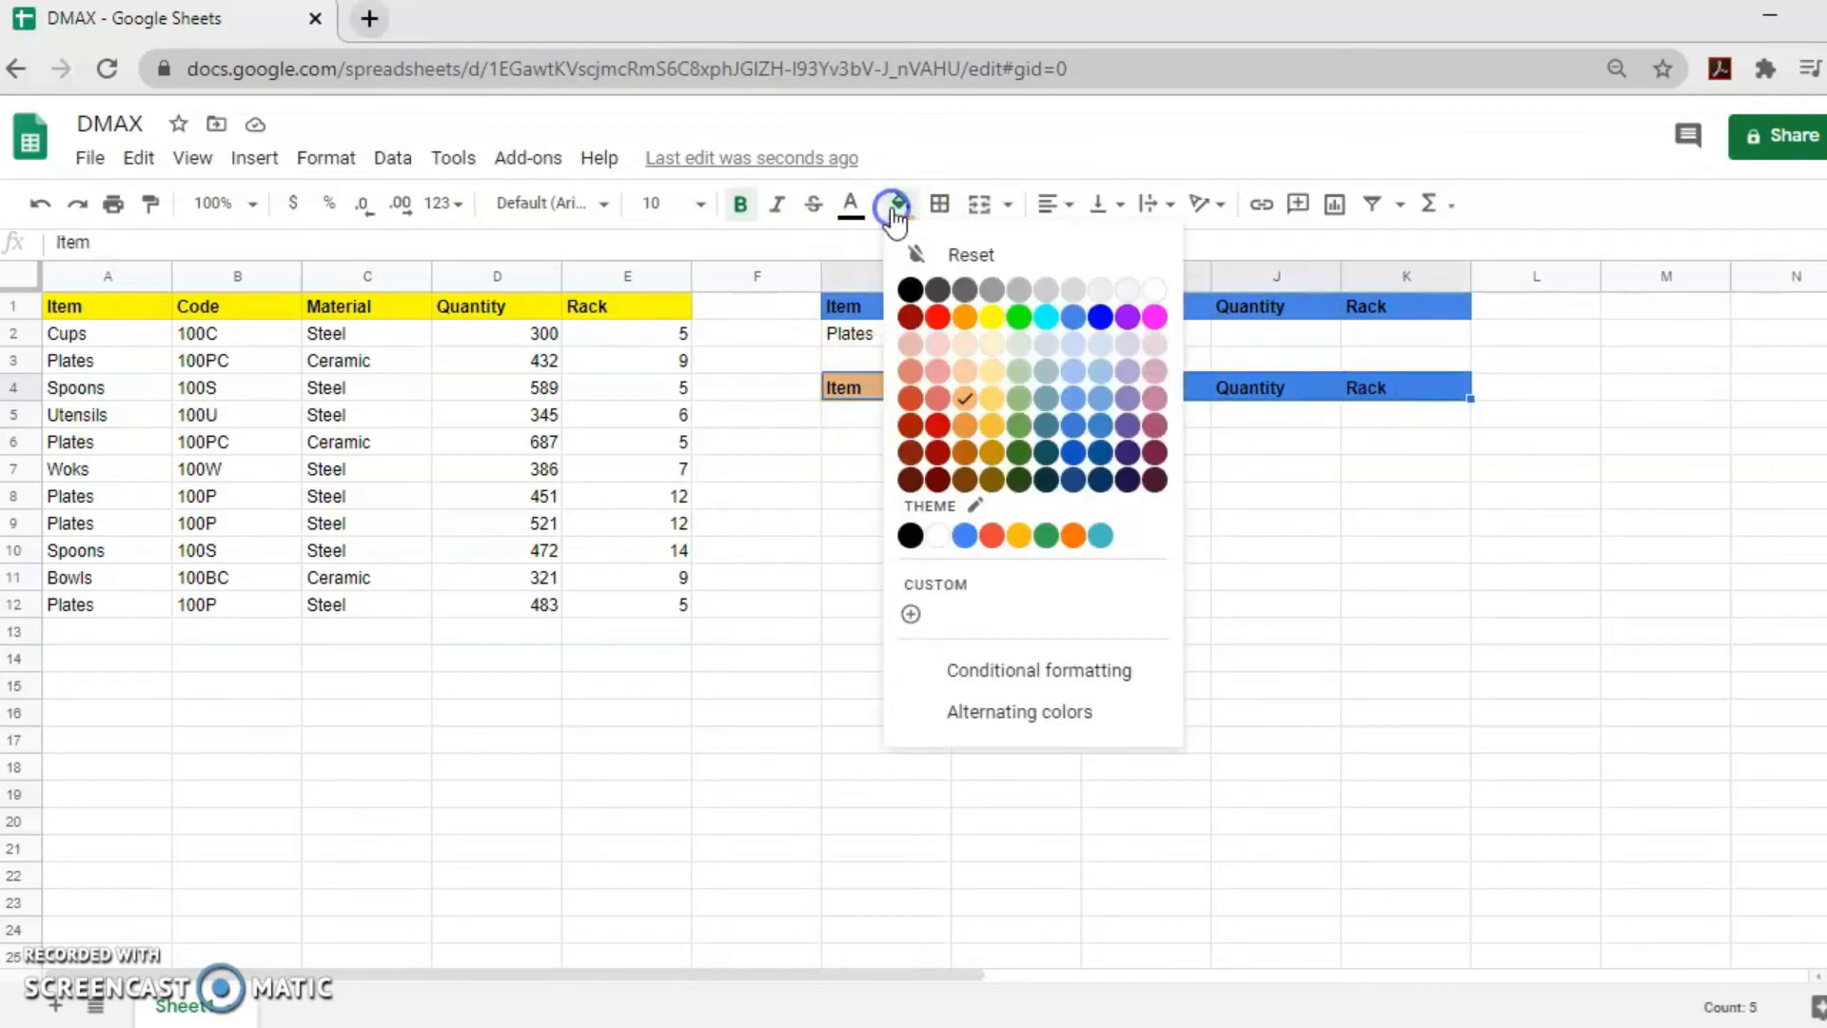
{"action": "left_click", "coordinate": [969, 404]}
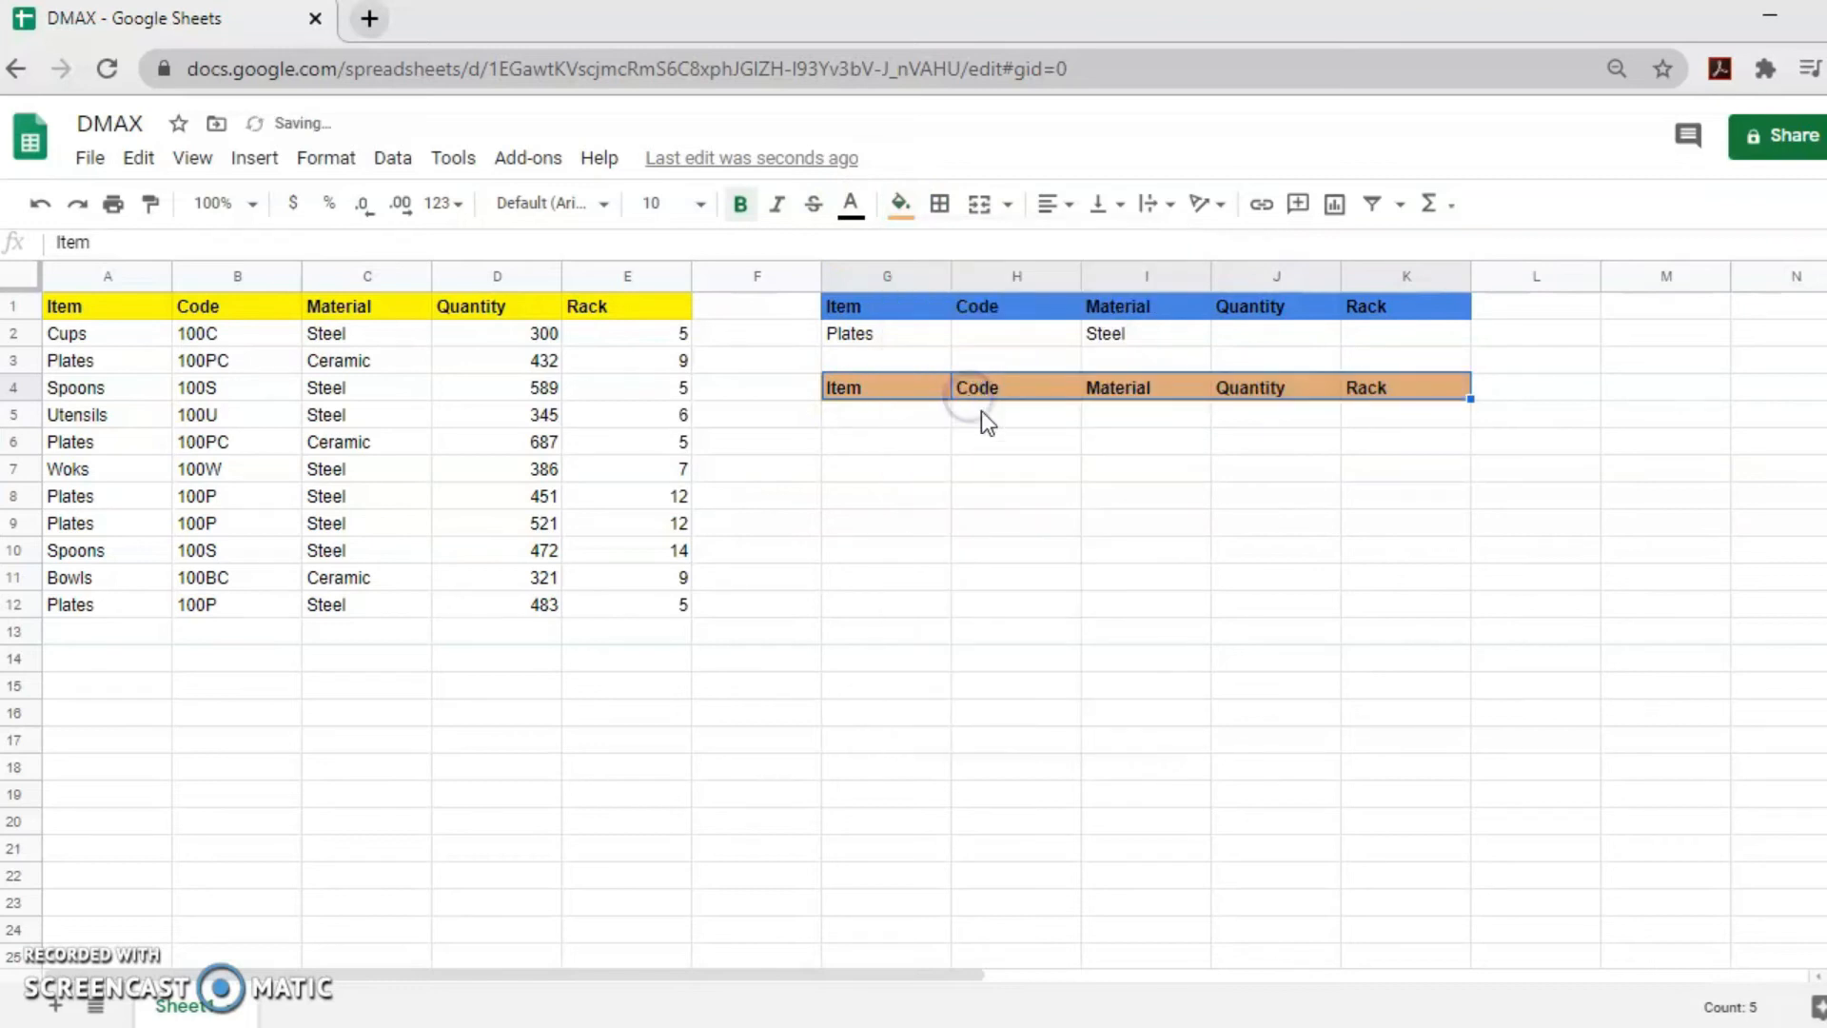
{"action": "left_click", "coordinate": [1013, 465]}
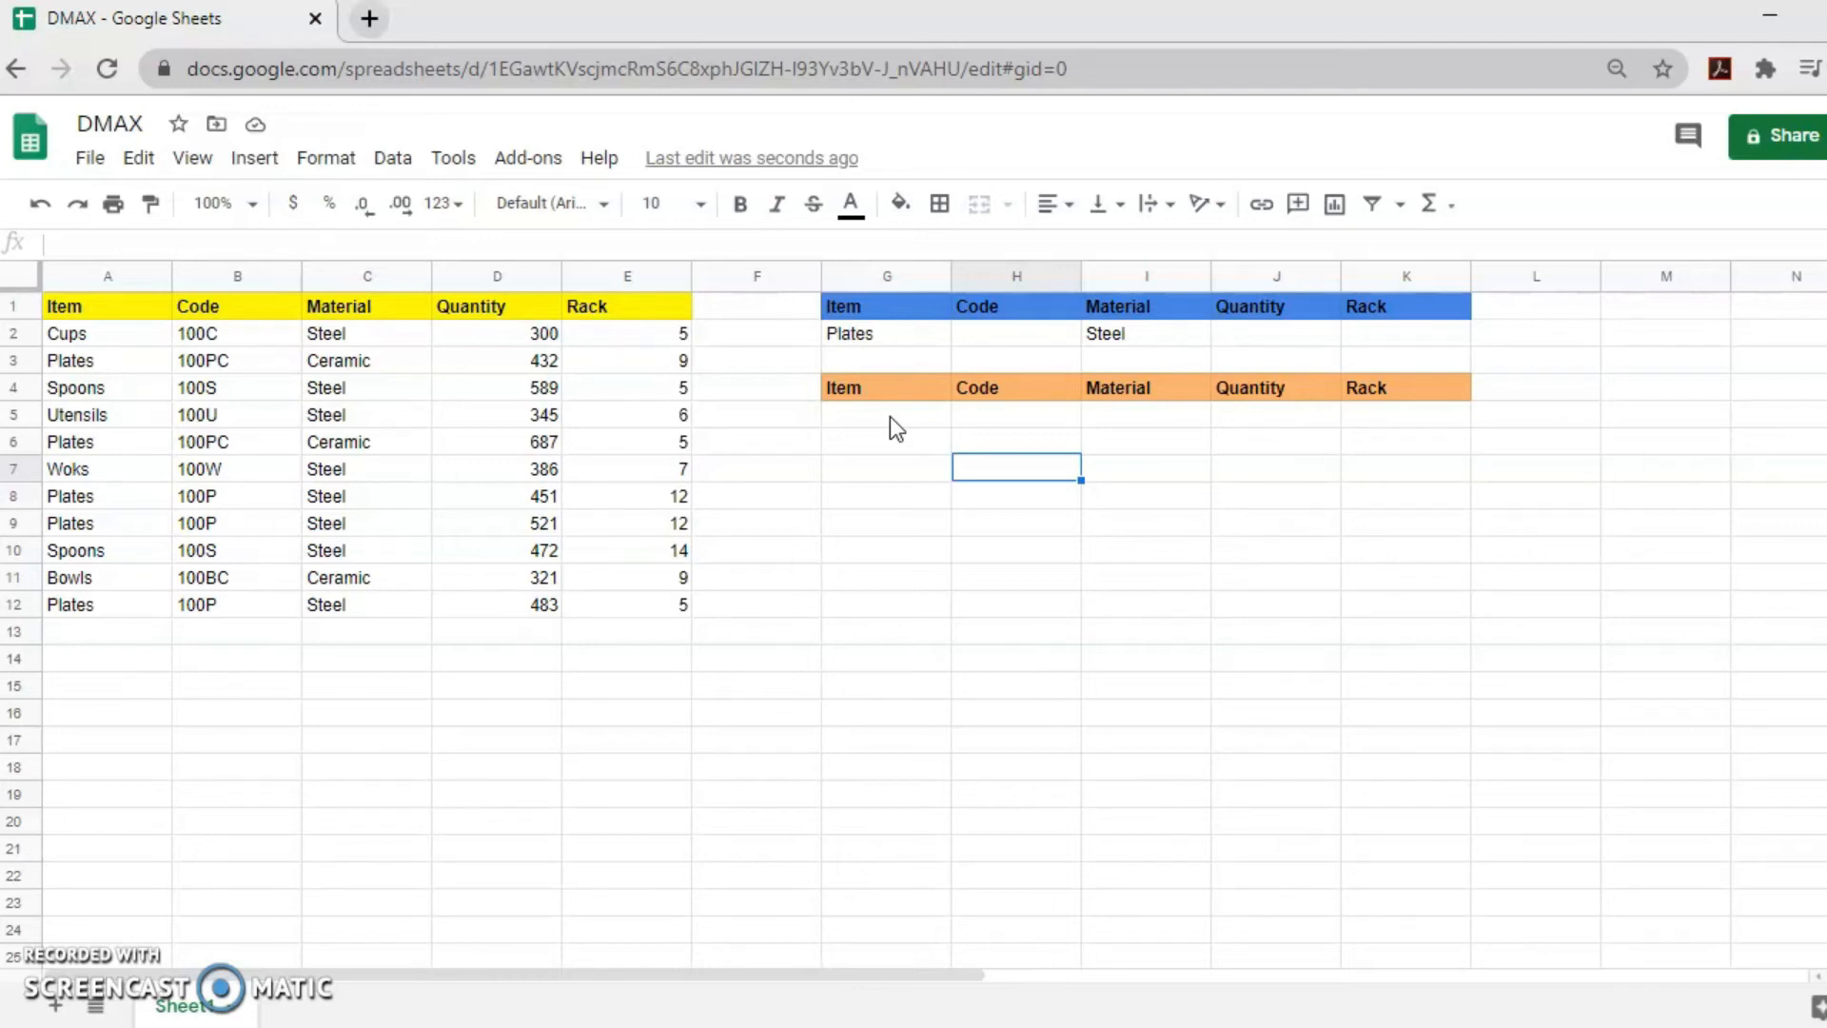
Start a formula under Item in G5 that references the Item criterion in G2
{"action": "left_click", "coordinate": [852, 409]}
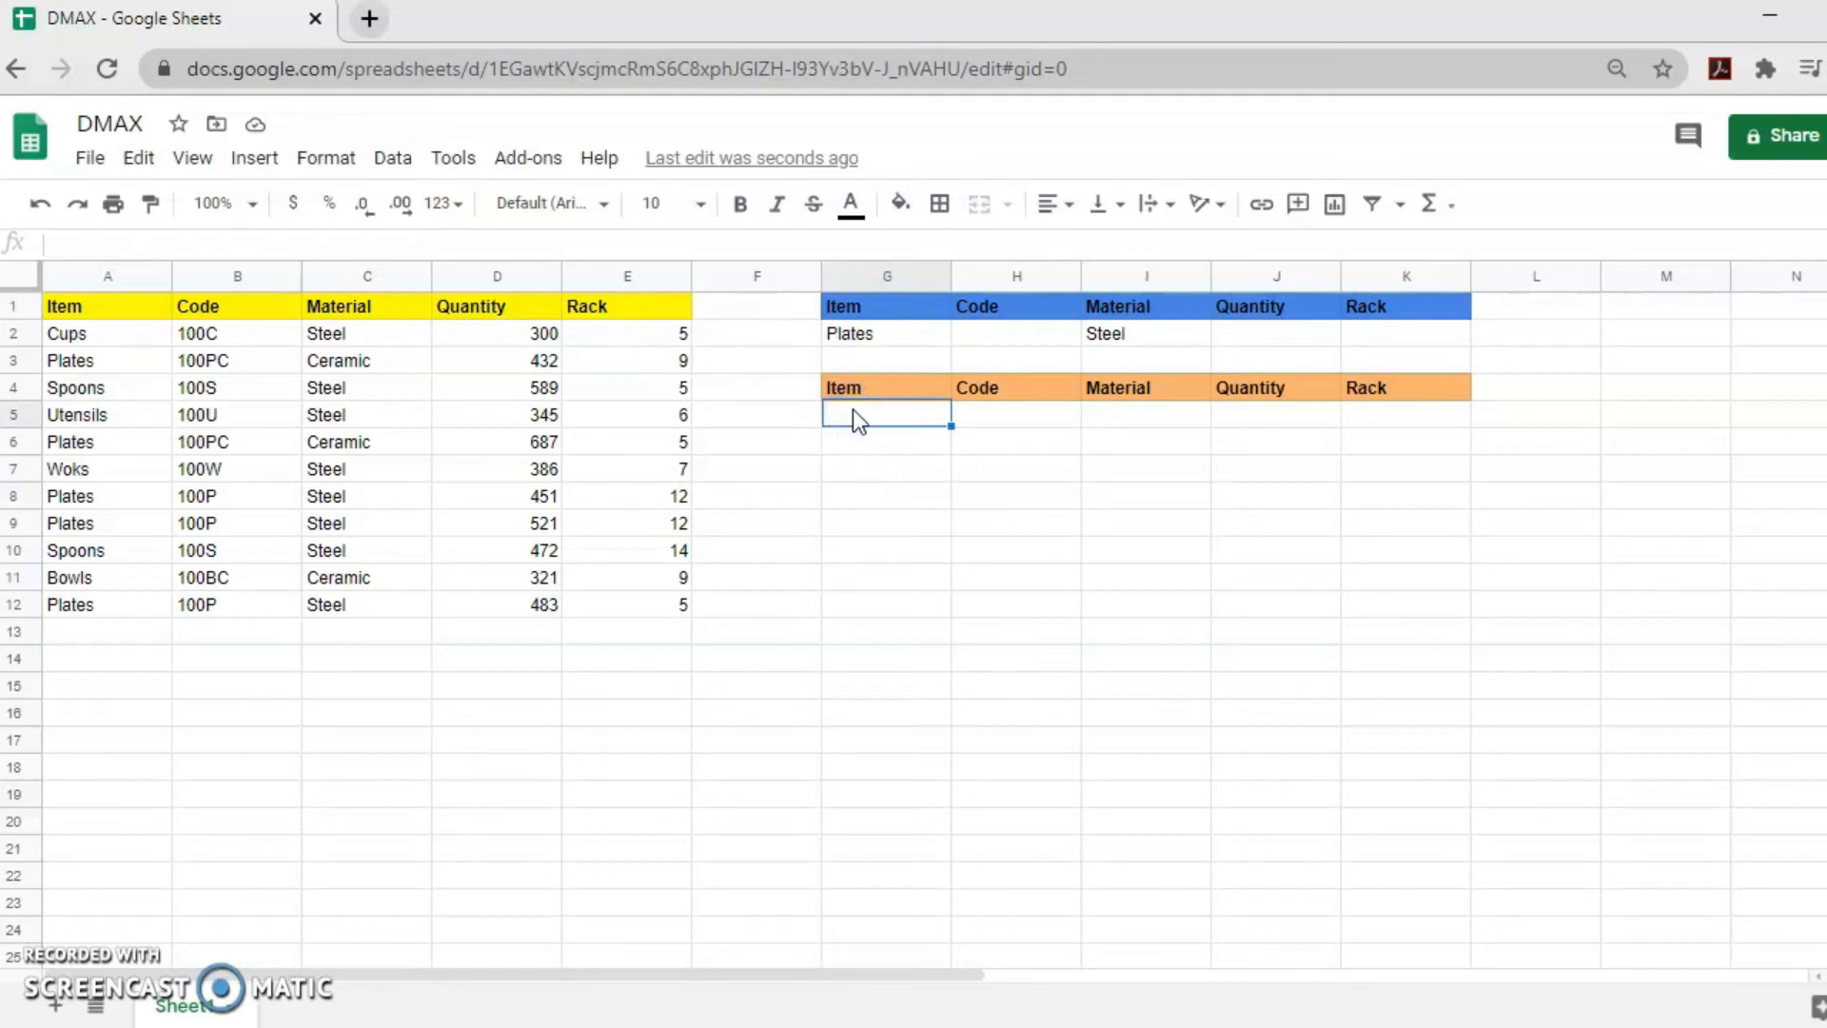
{"action": "left_click", "coordinate": [1171, 426]}
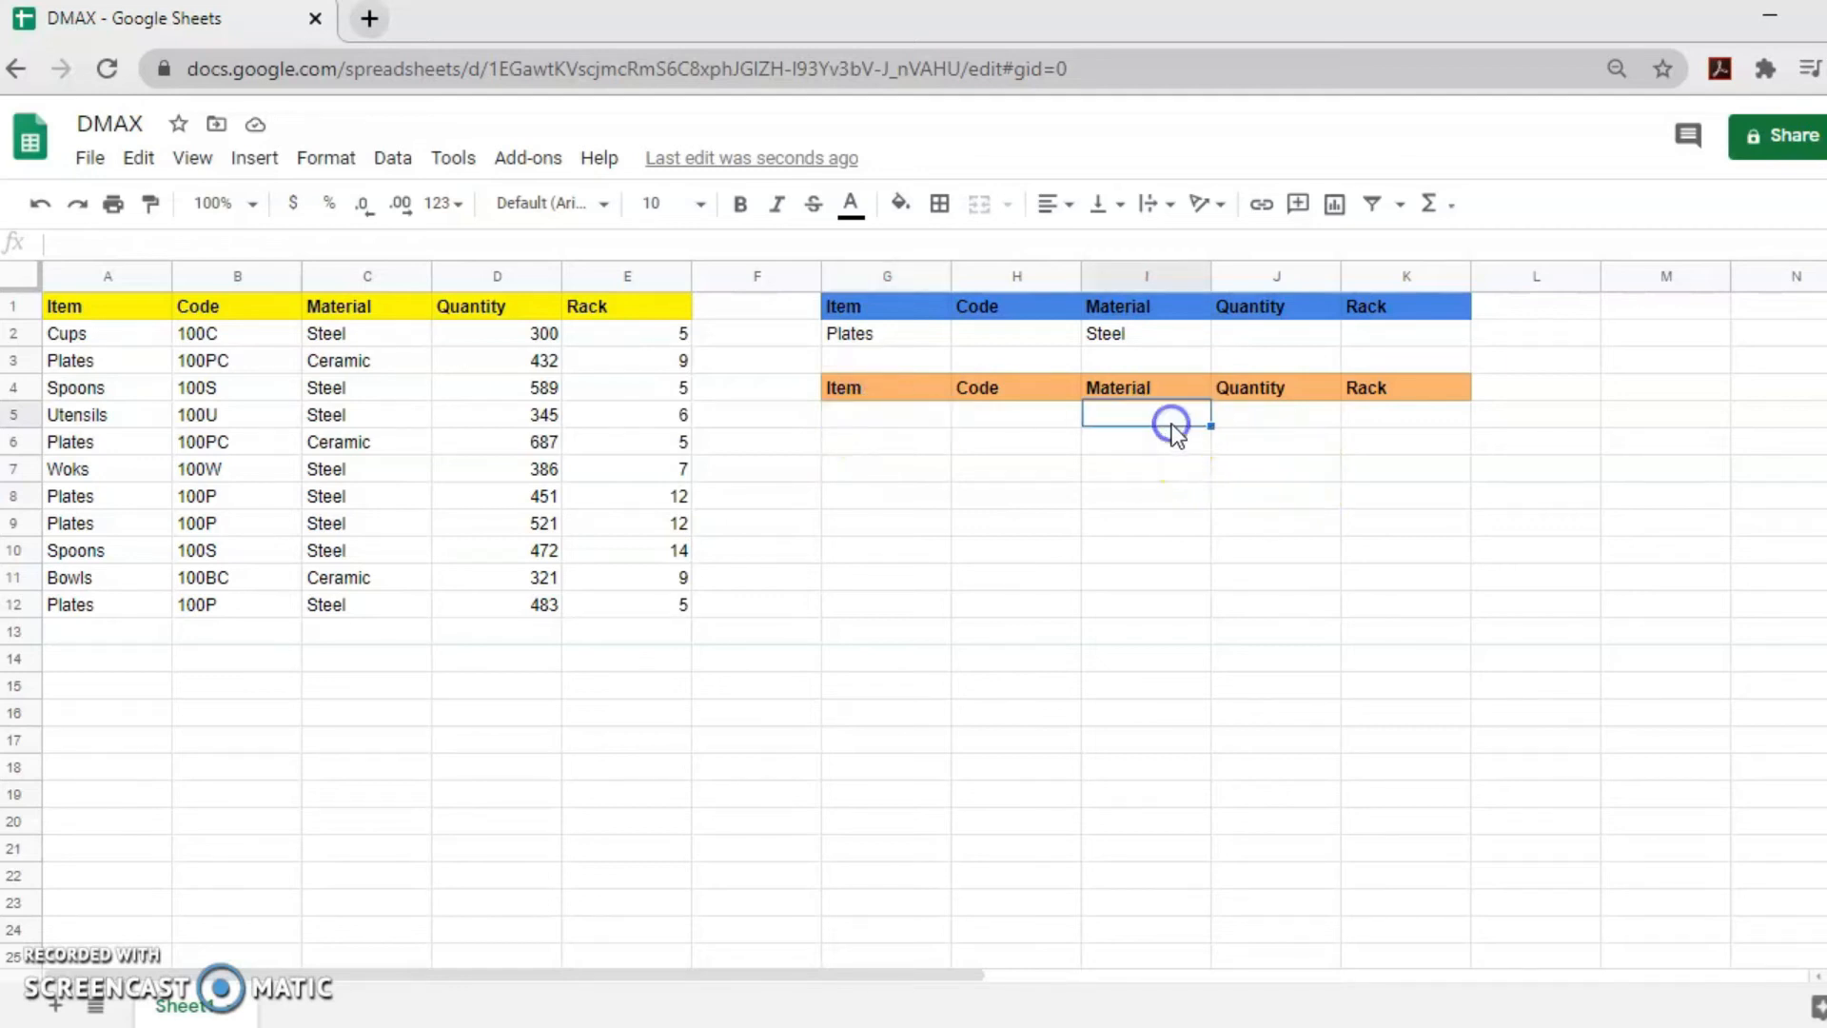
{"action": "left_click", "coordinate": [919, 425]}
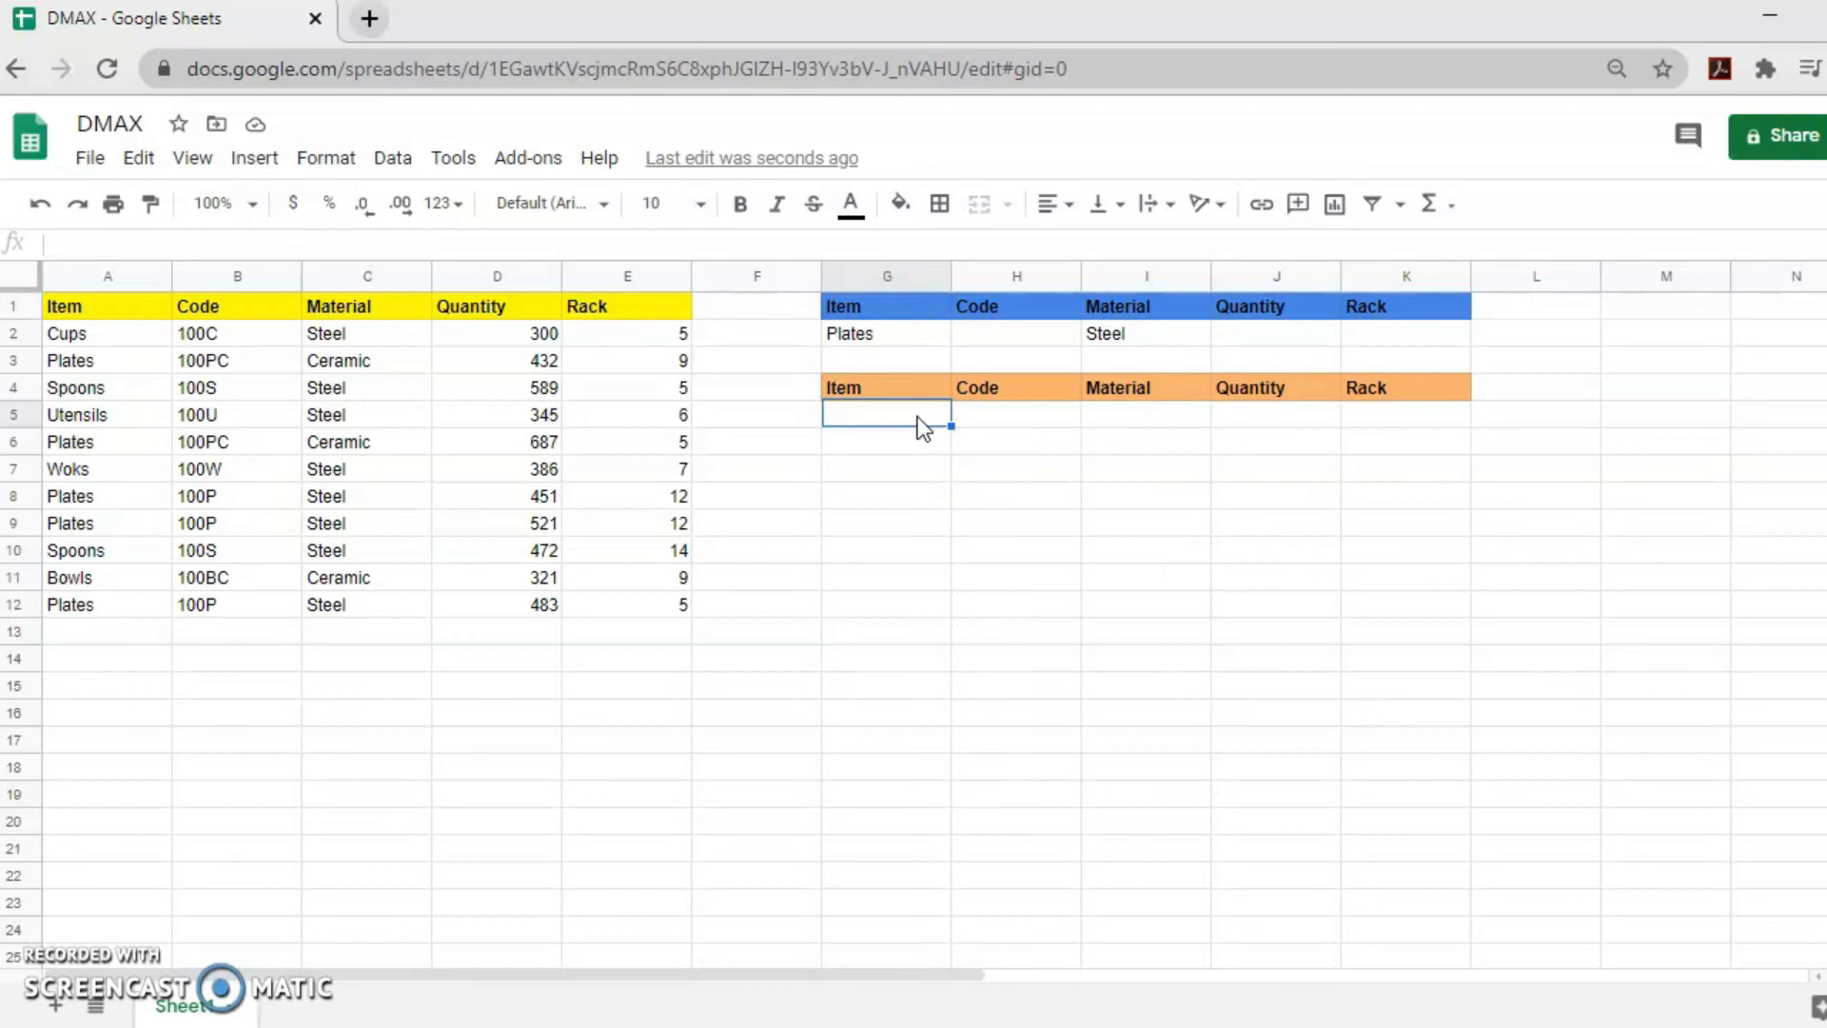
{"action": "type", "text": "="}
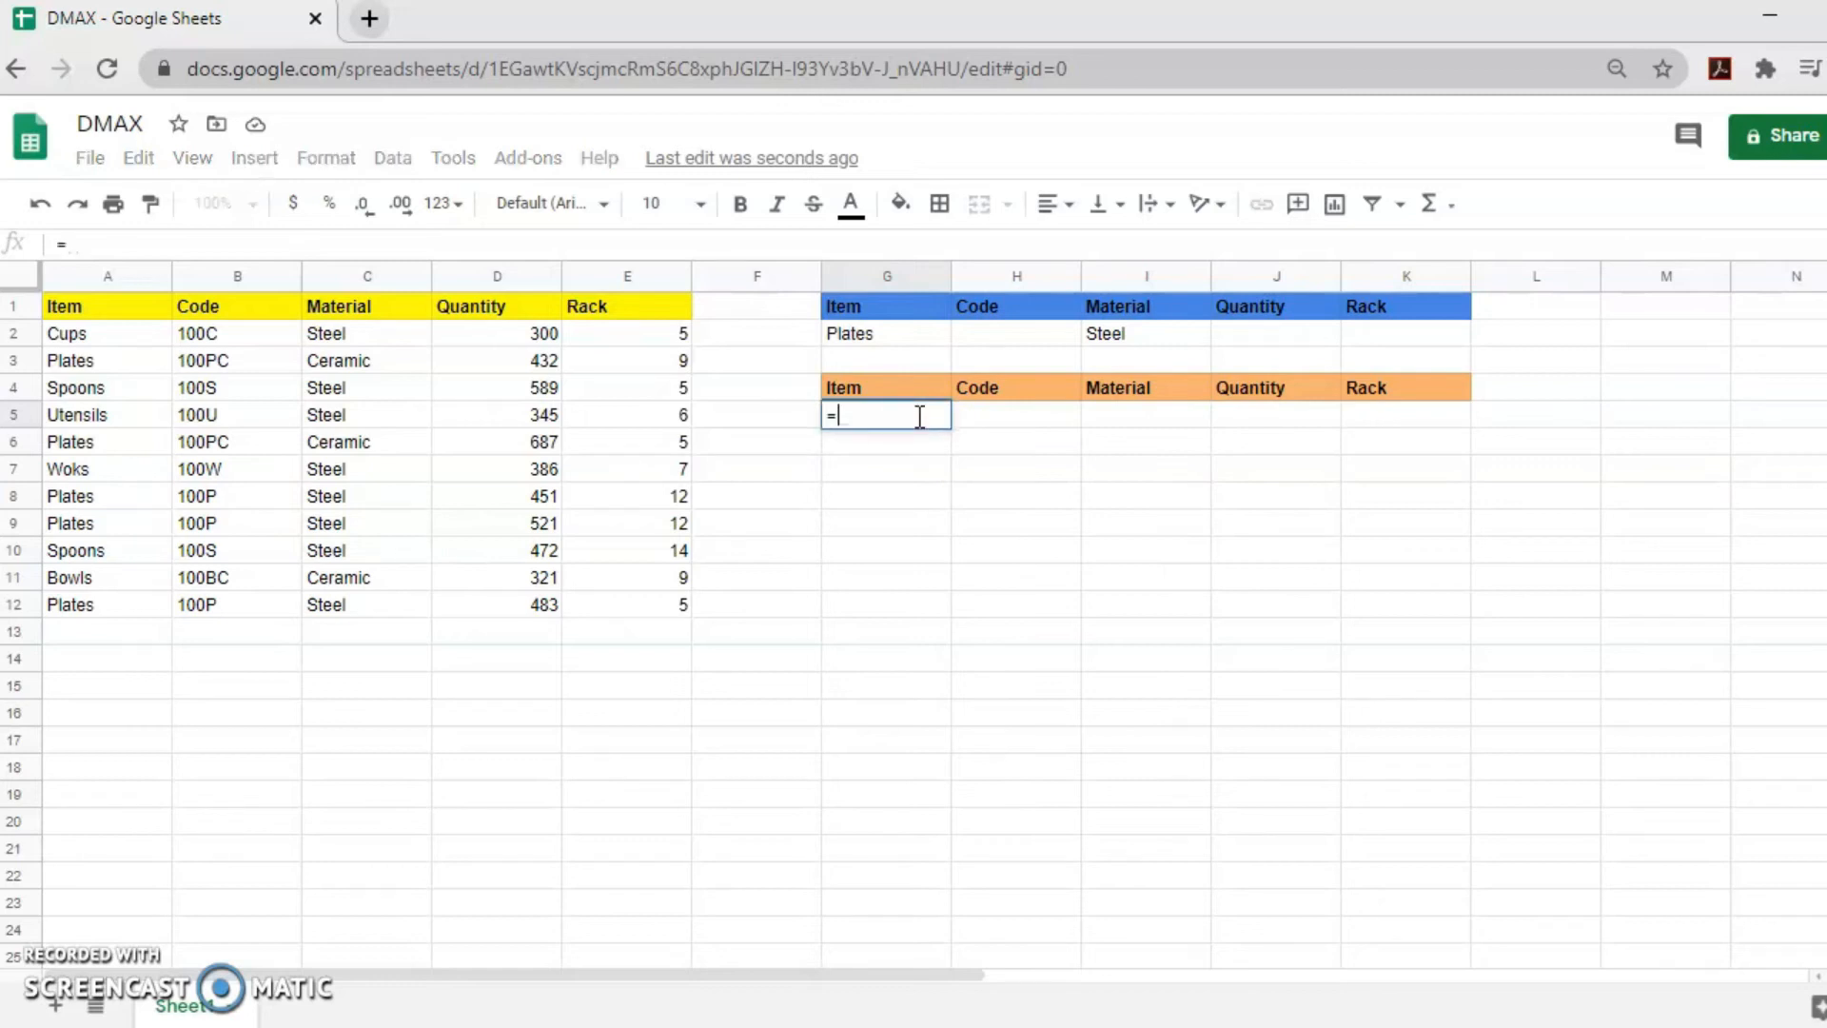
{"action": "left_click", "coordinate": [898, 338]}
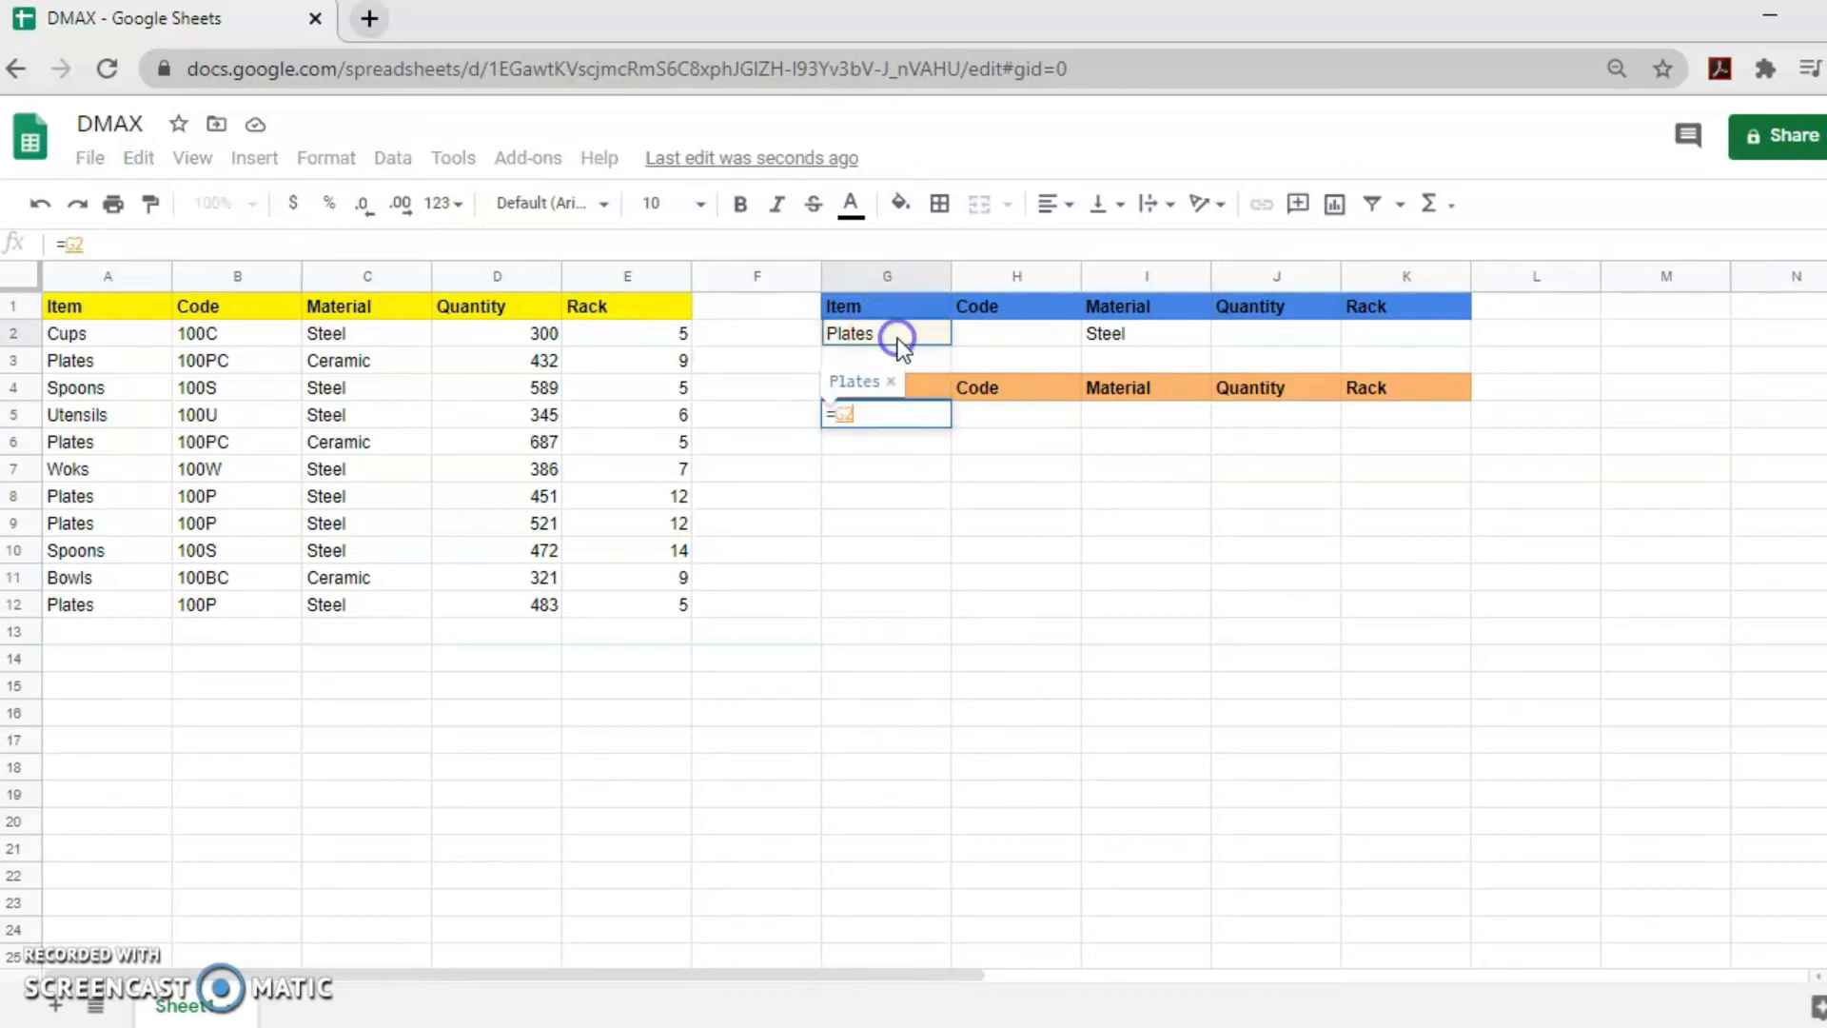
{"action": "left_click", "coordinate": [1156, 415]}
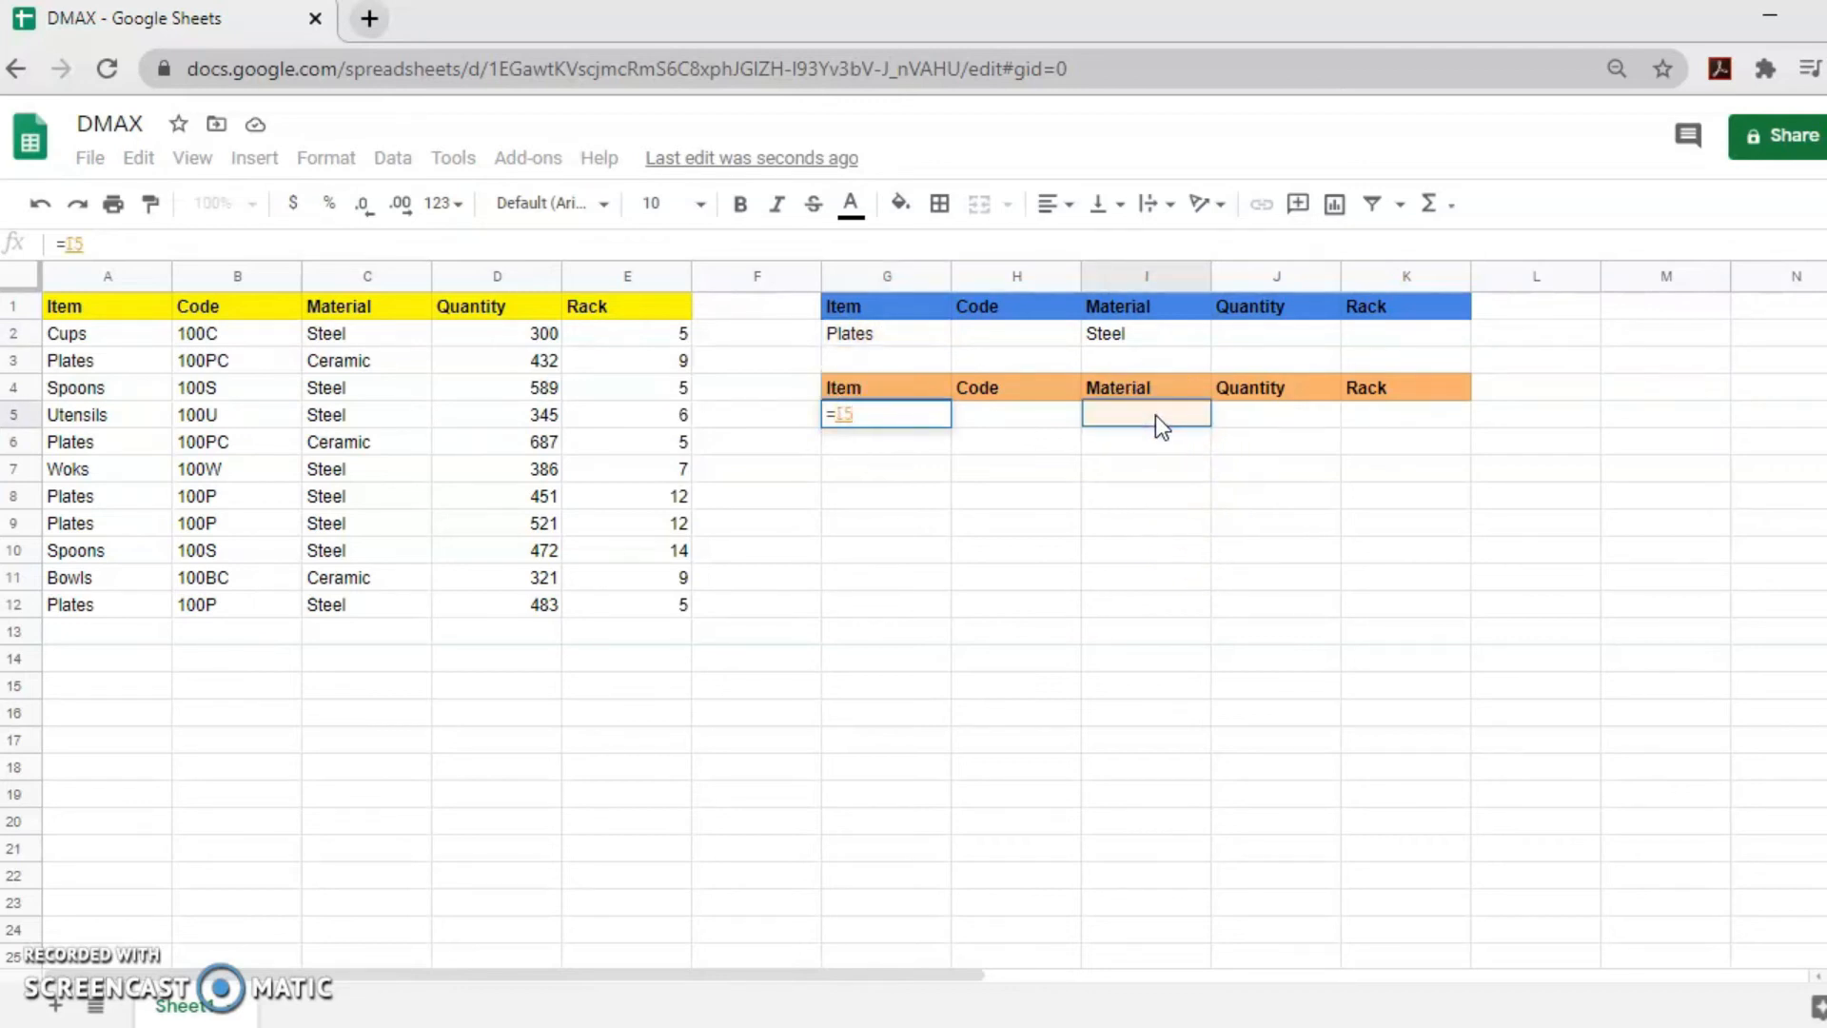
{"action": "type", "text": "="}
{"action": "left_click", "coordinate": [1155, 415]}
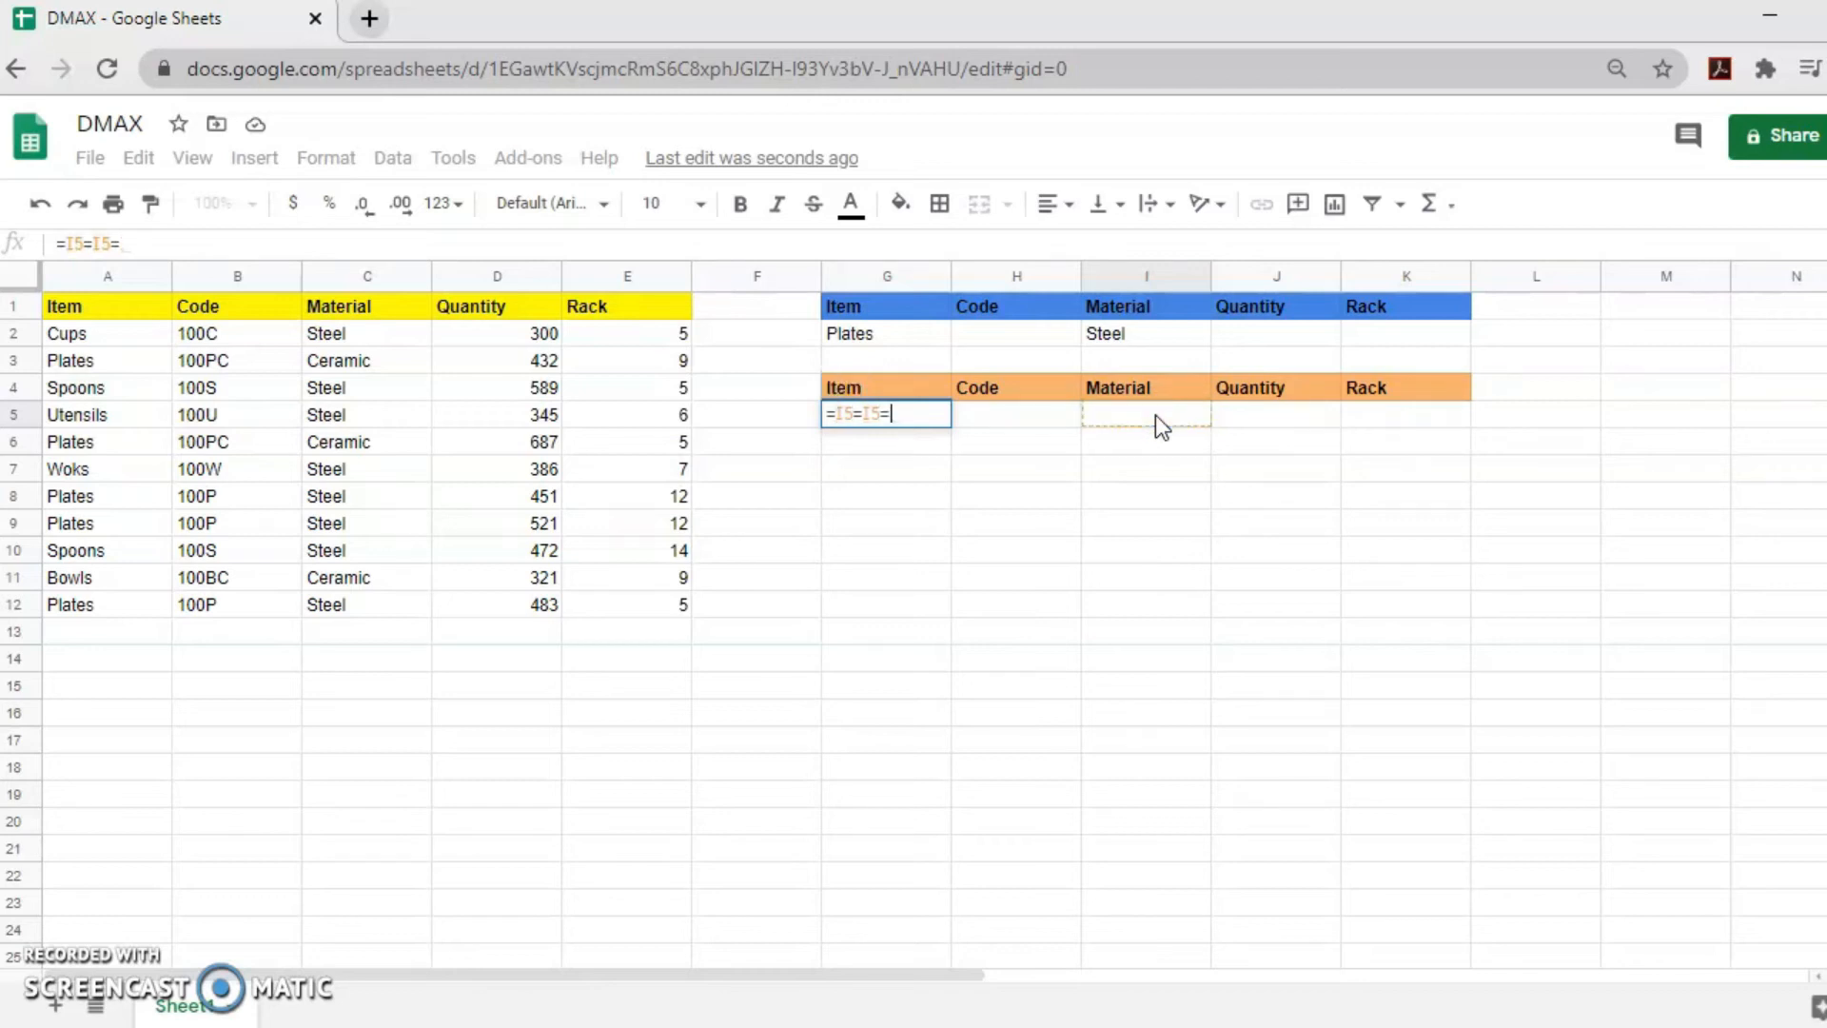
{"action": "type", "text": "="}
{"action": "key", "text": "BackSpace"}
{"action": "key", "text": "BackSpace"}
{"action": "key", "text": "BackSpace"}
{"action": "key", "text": "BackSpace"}
{"action": "key", "text": "BackSpace"}
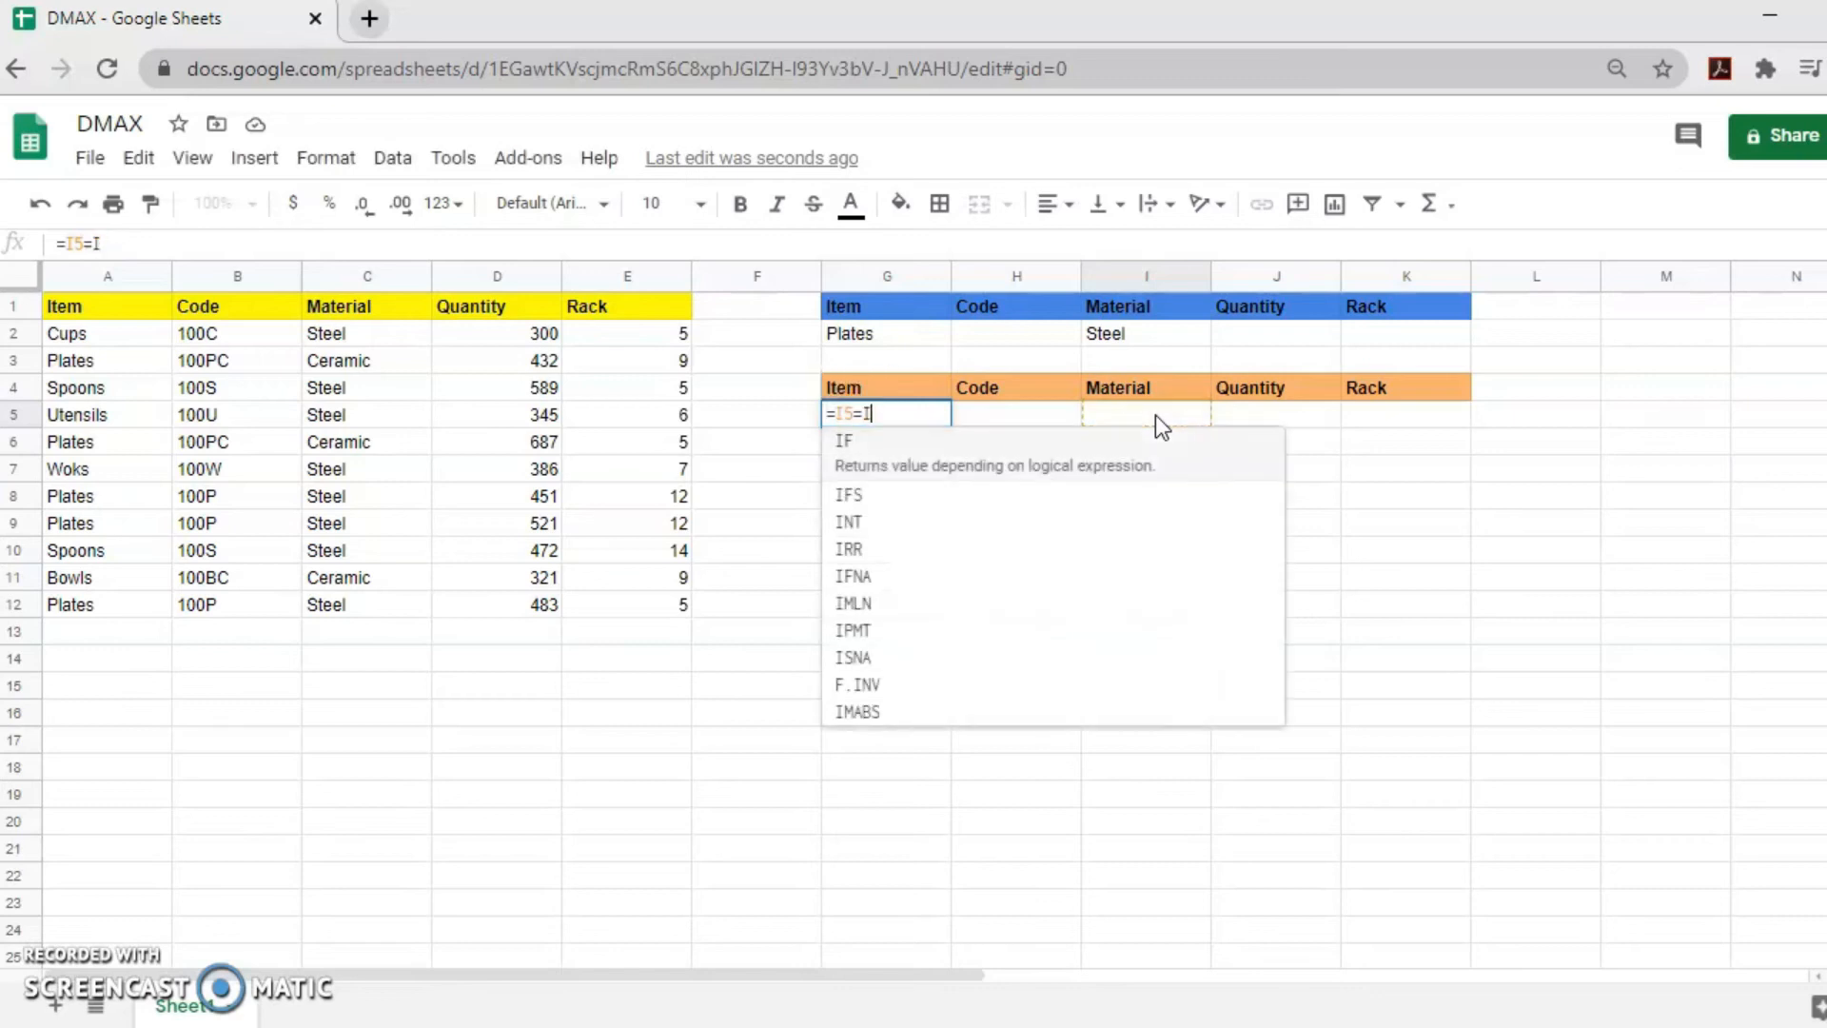
{"action": "key", "text": "BackSpace"}
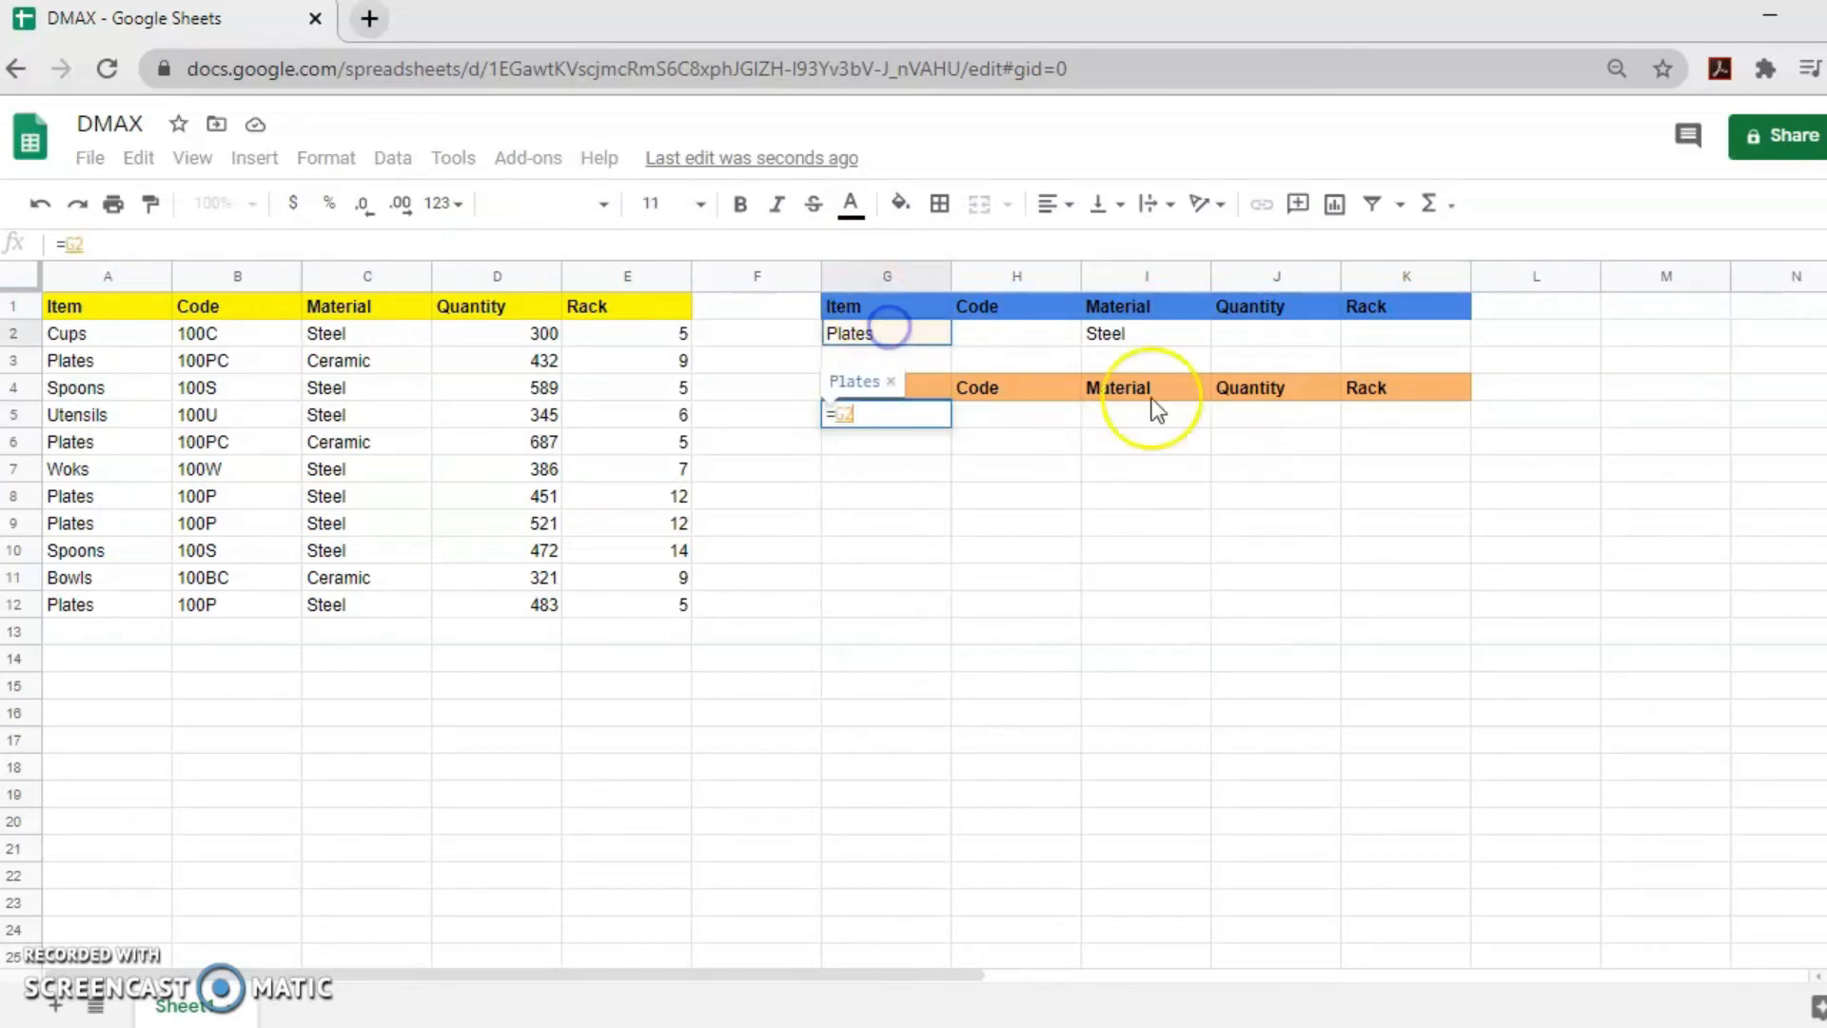
{"action": "left_click", "coordinate": [1126, 548]}
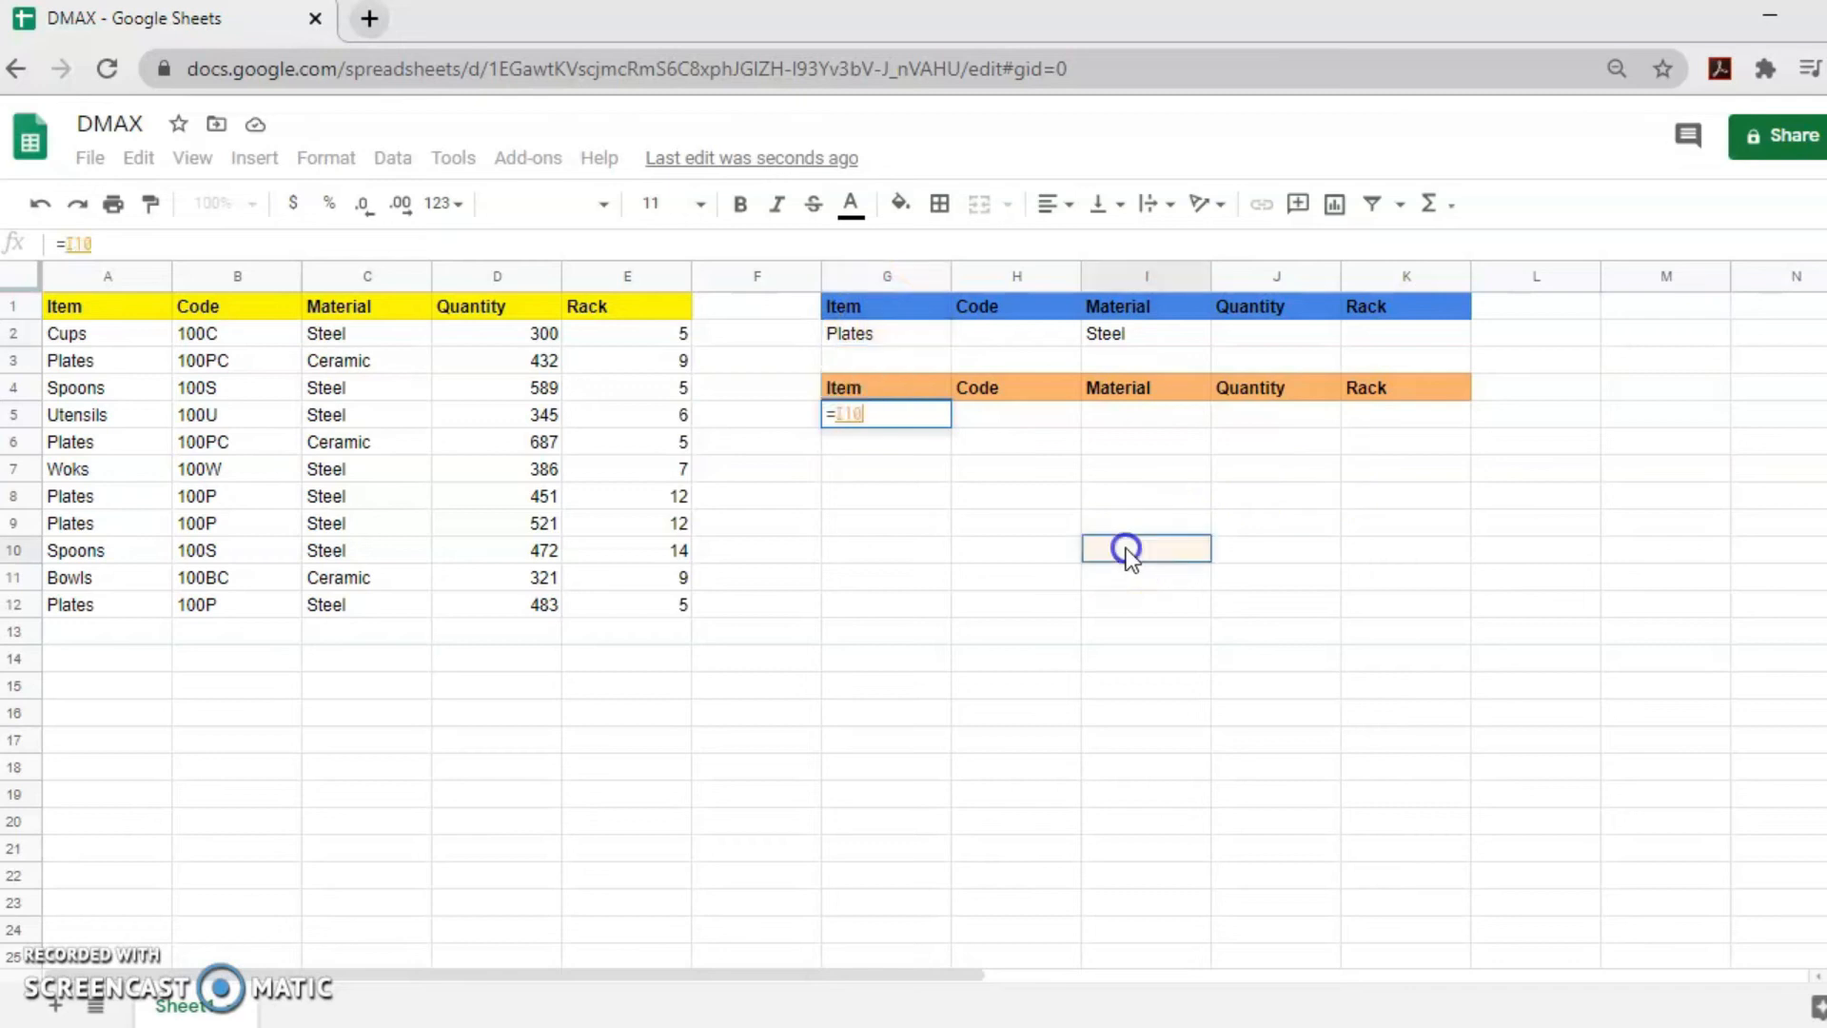
Complete the formula =G2 in G5 and link the Material cell I5 to the criterion in I2 with =I2
{"action": "left_click", "coordinate": [845, 335]}
{"action": "key", "text": "Return"}
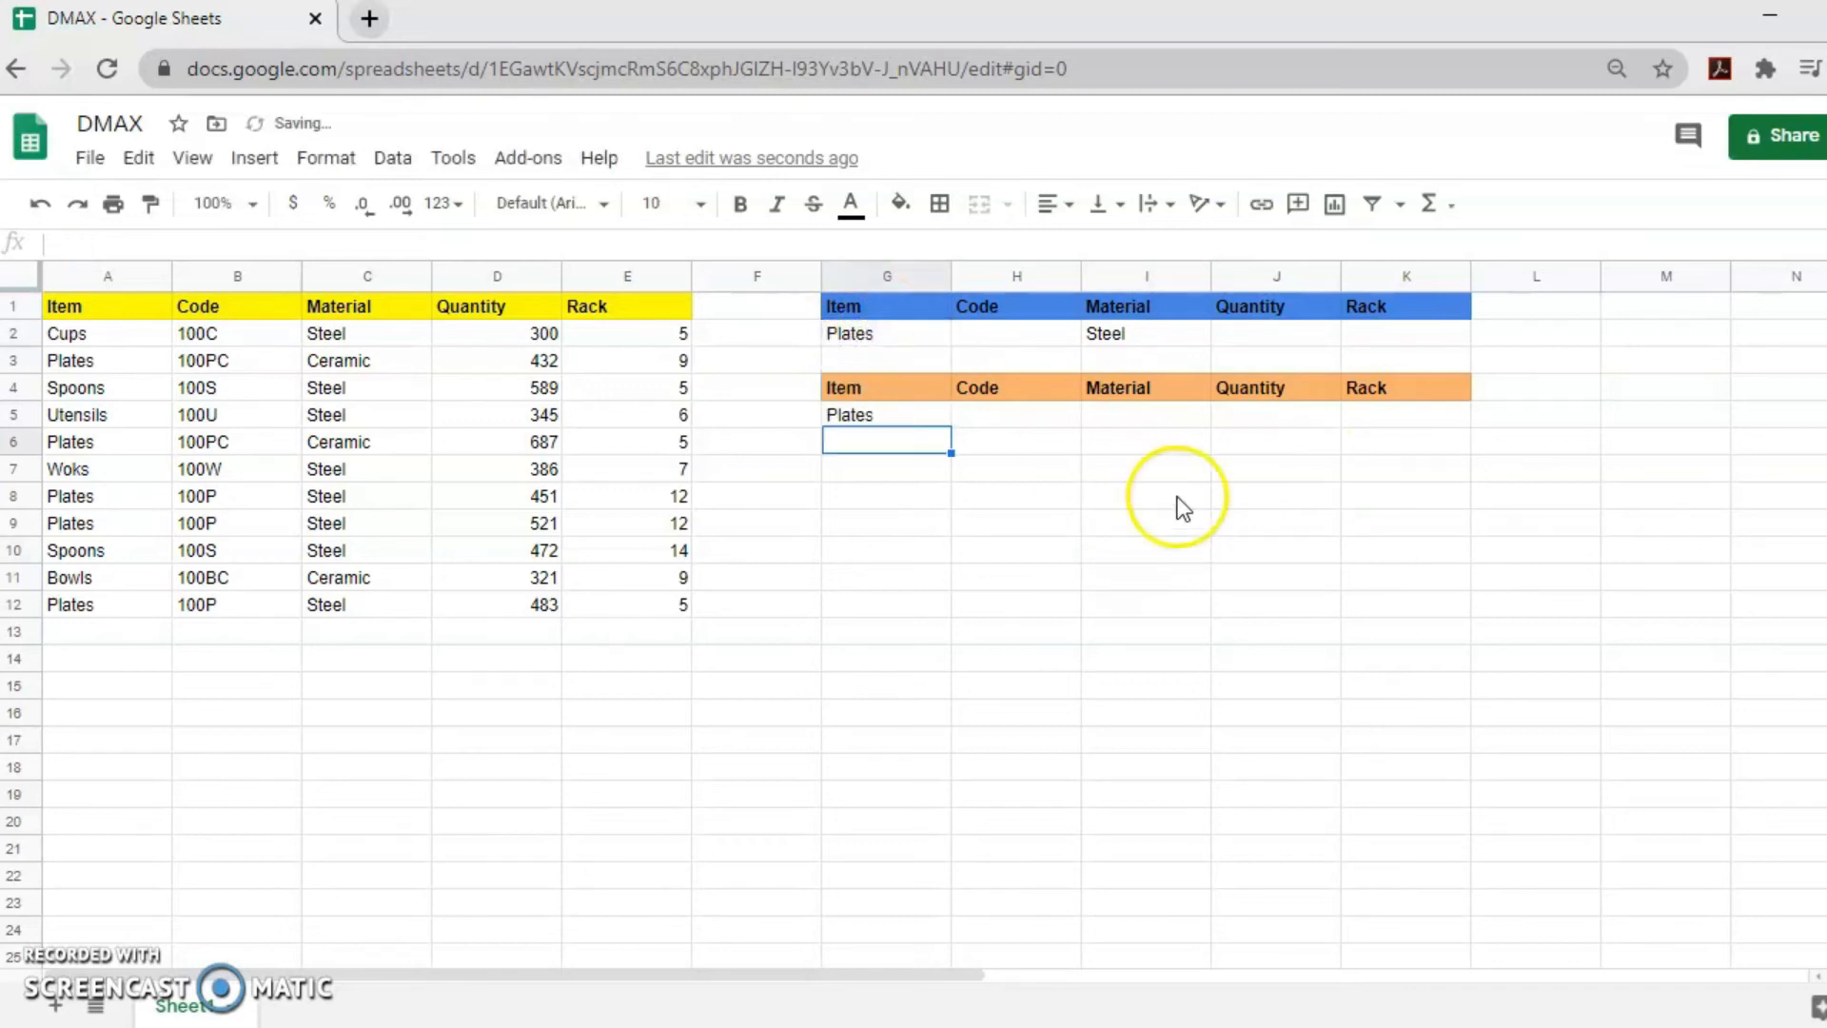
{"action": "left_click", "coordinate": [1158, 418]}
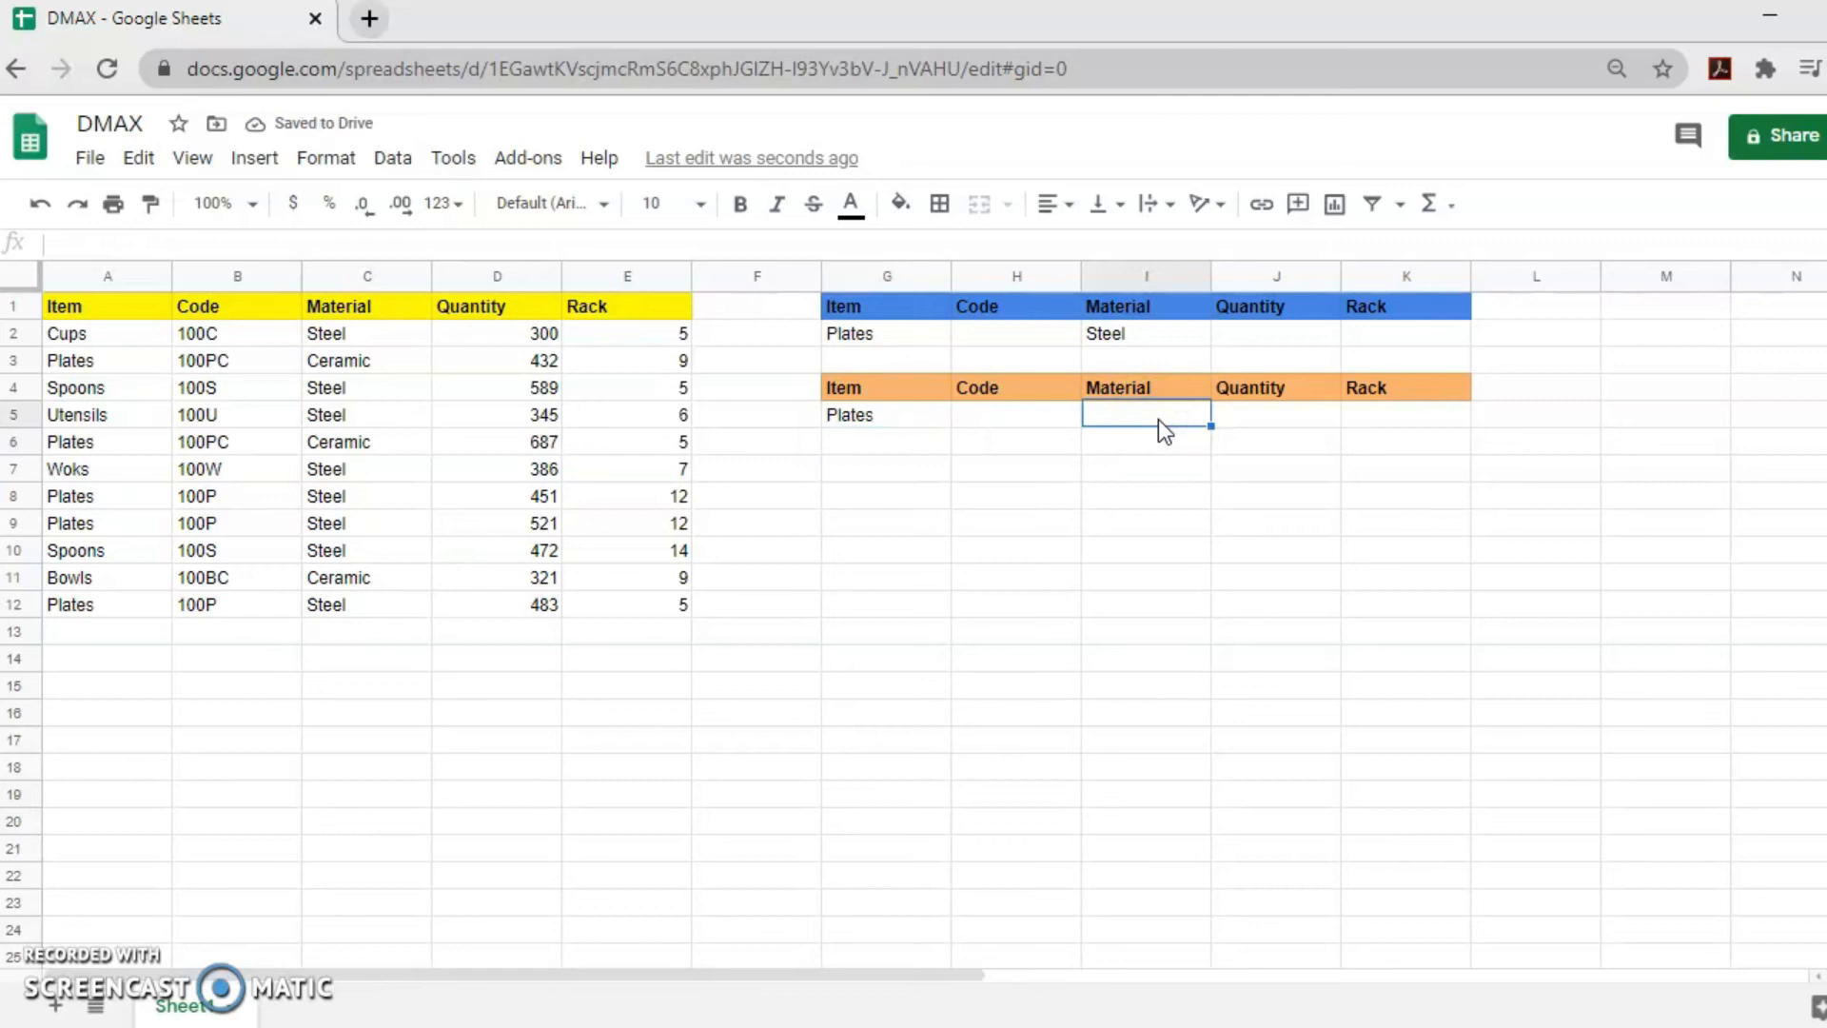
{"action": "type", "text": "="}
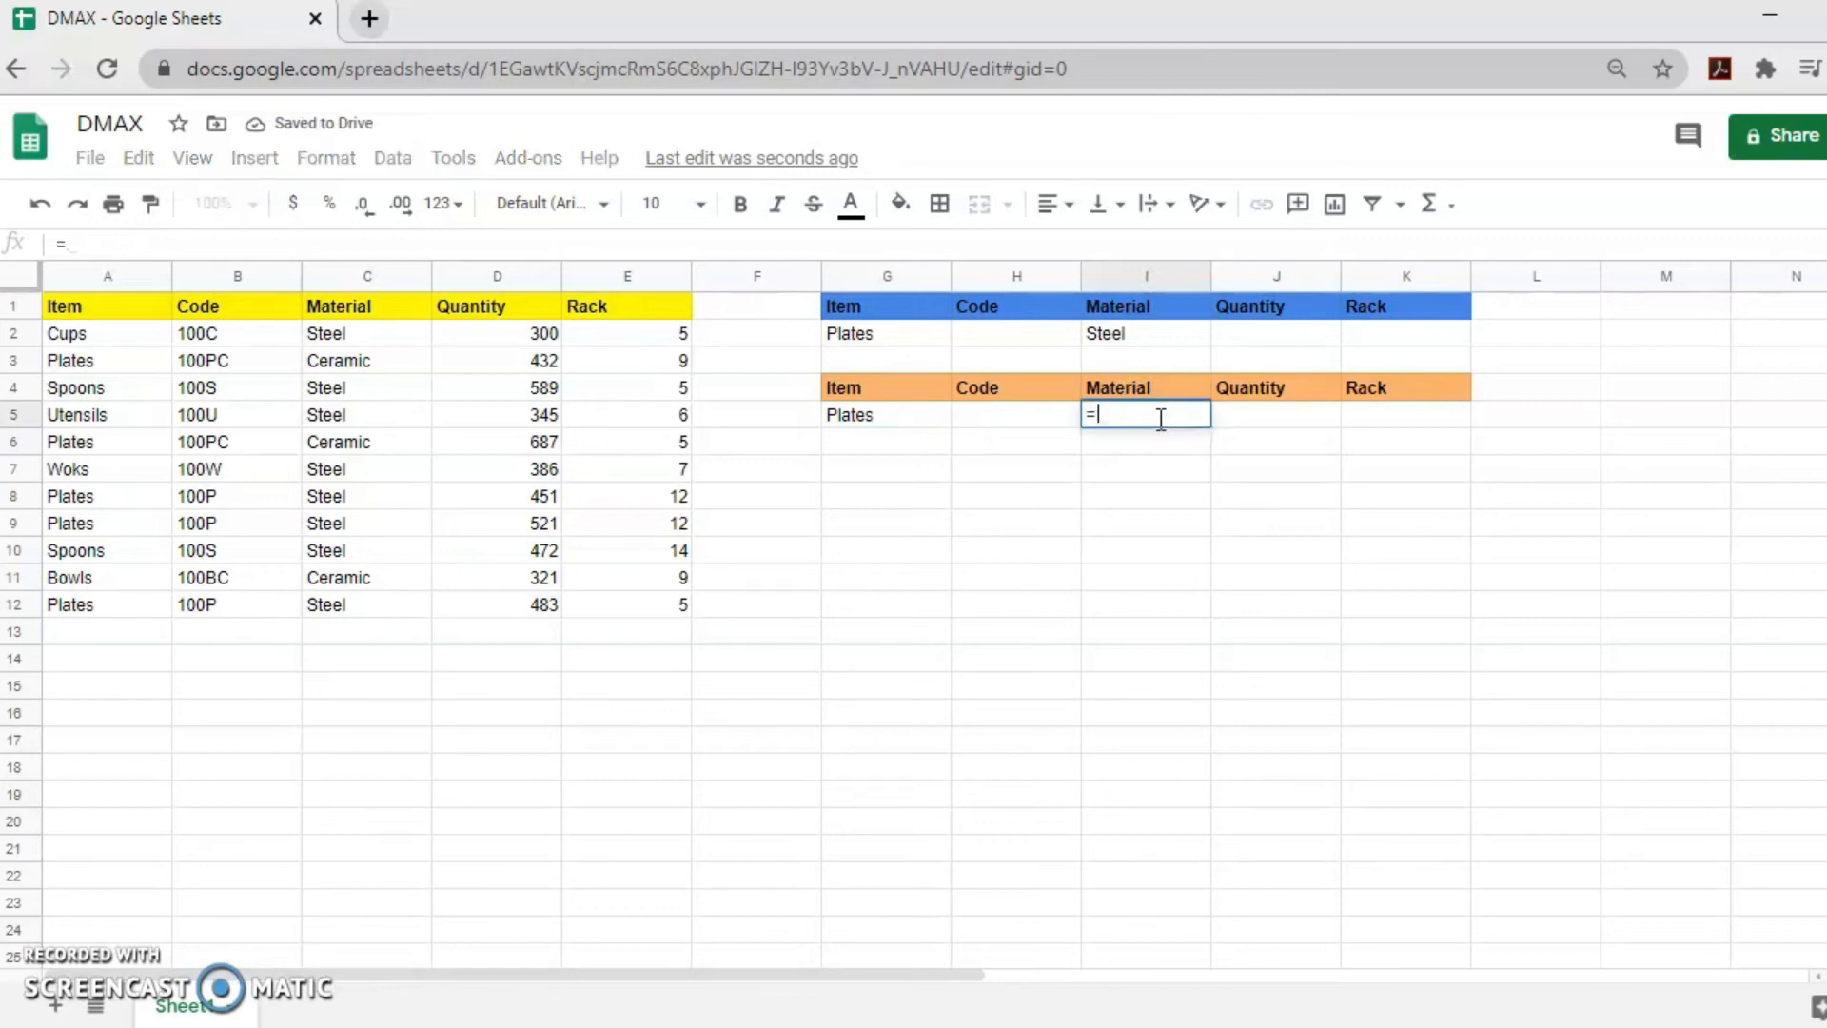
{"action": "left_click", "coordinate": [1145, 337]}
{"action": "key", "text": "Return"}
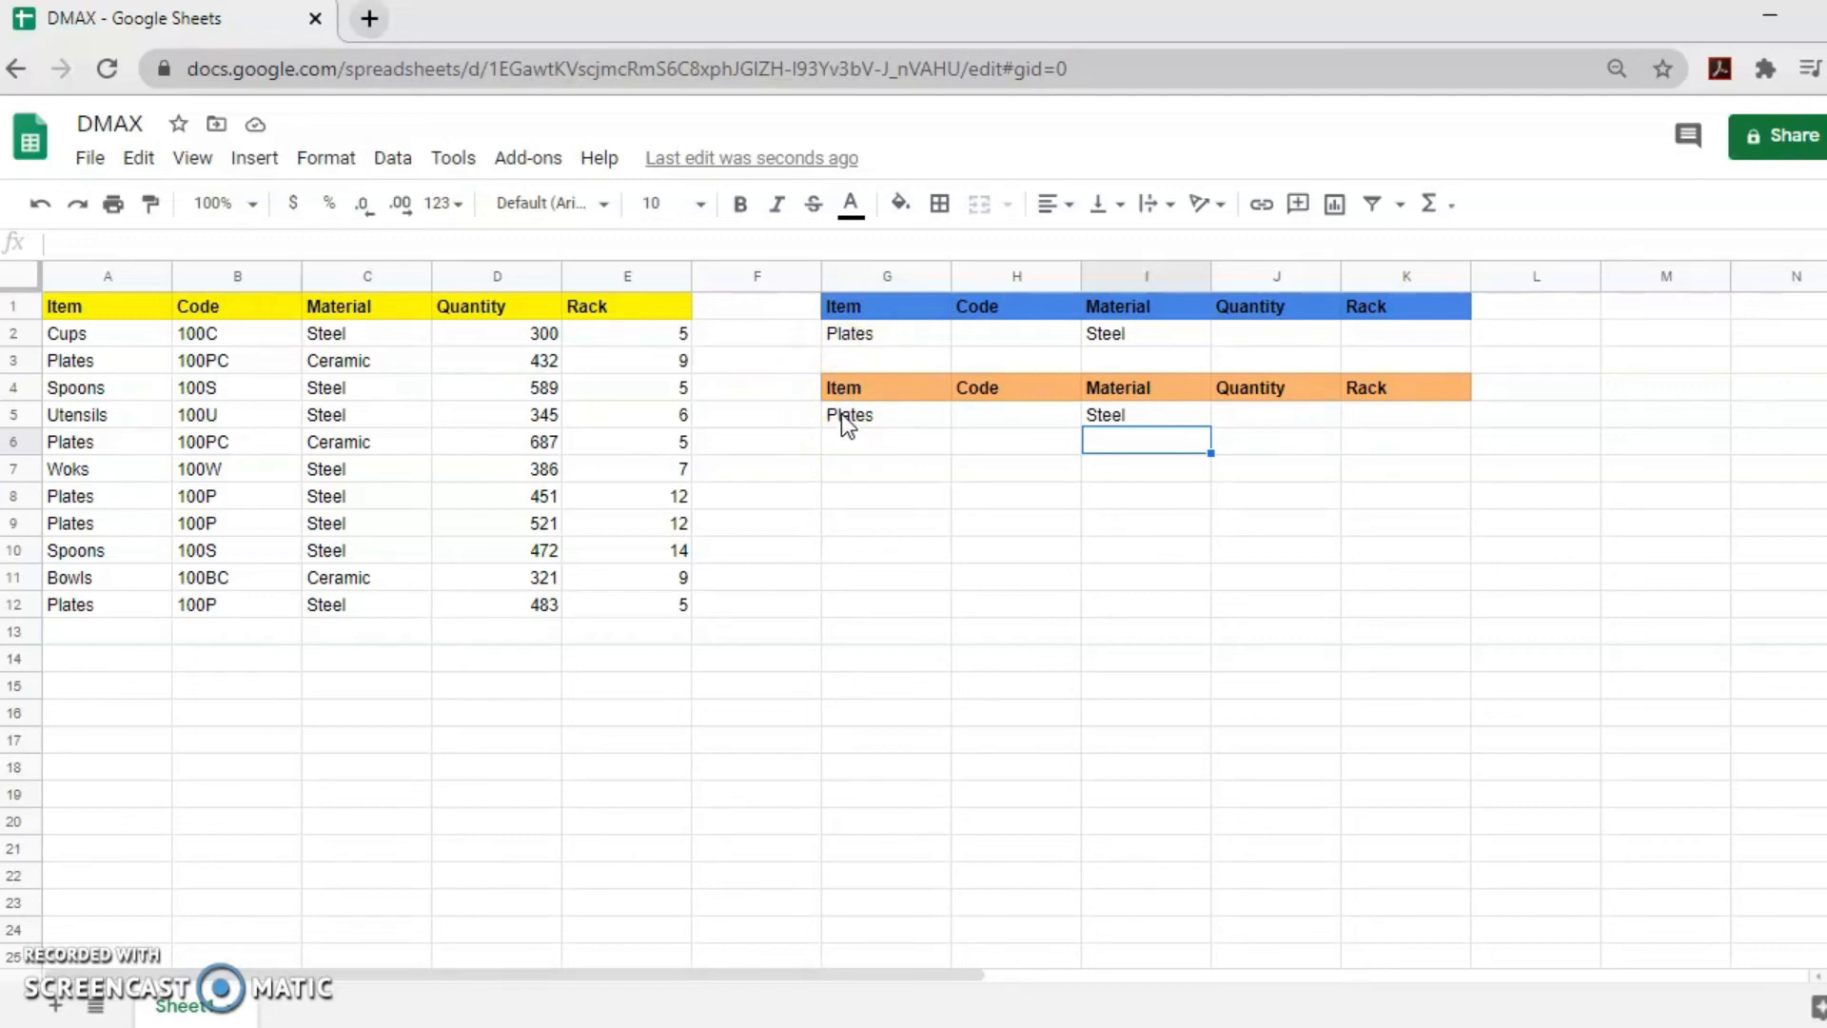
Enter the formula =DMAX(A1:E12,4,G1:K2) under Quantity in J5 to get the largest quantity matching the criteria
{"action": "left_click", "coordinate": [1268, 419]}
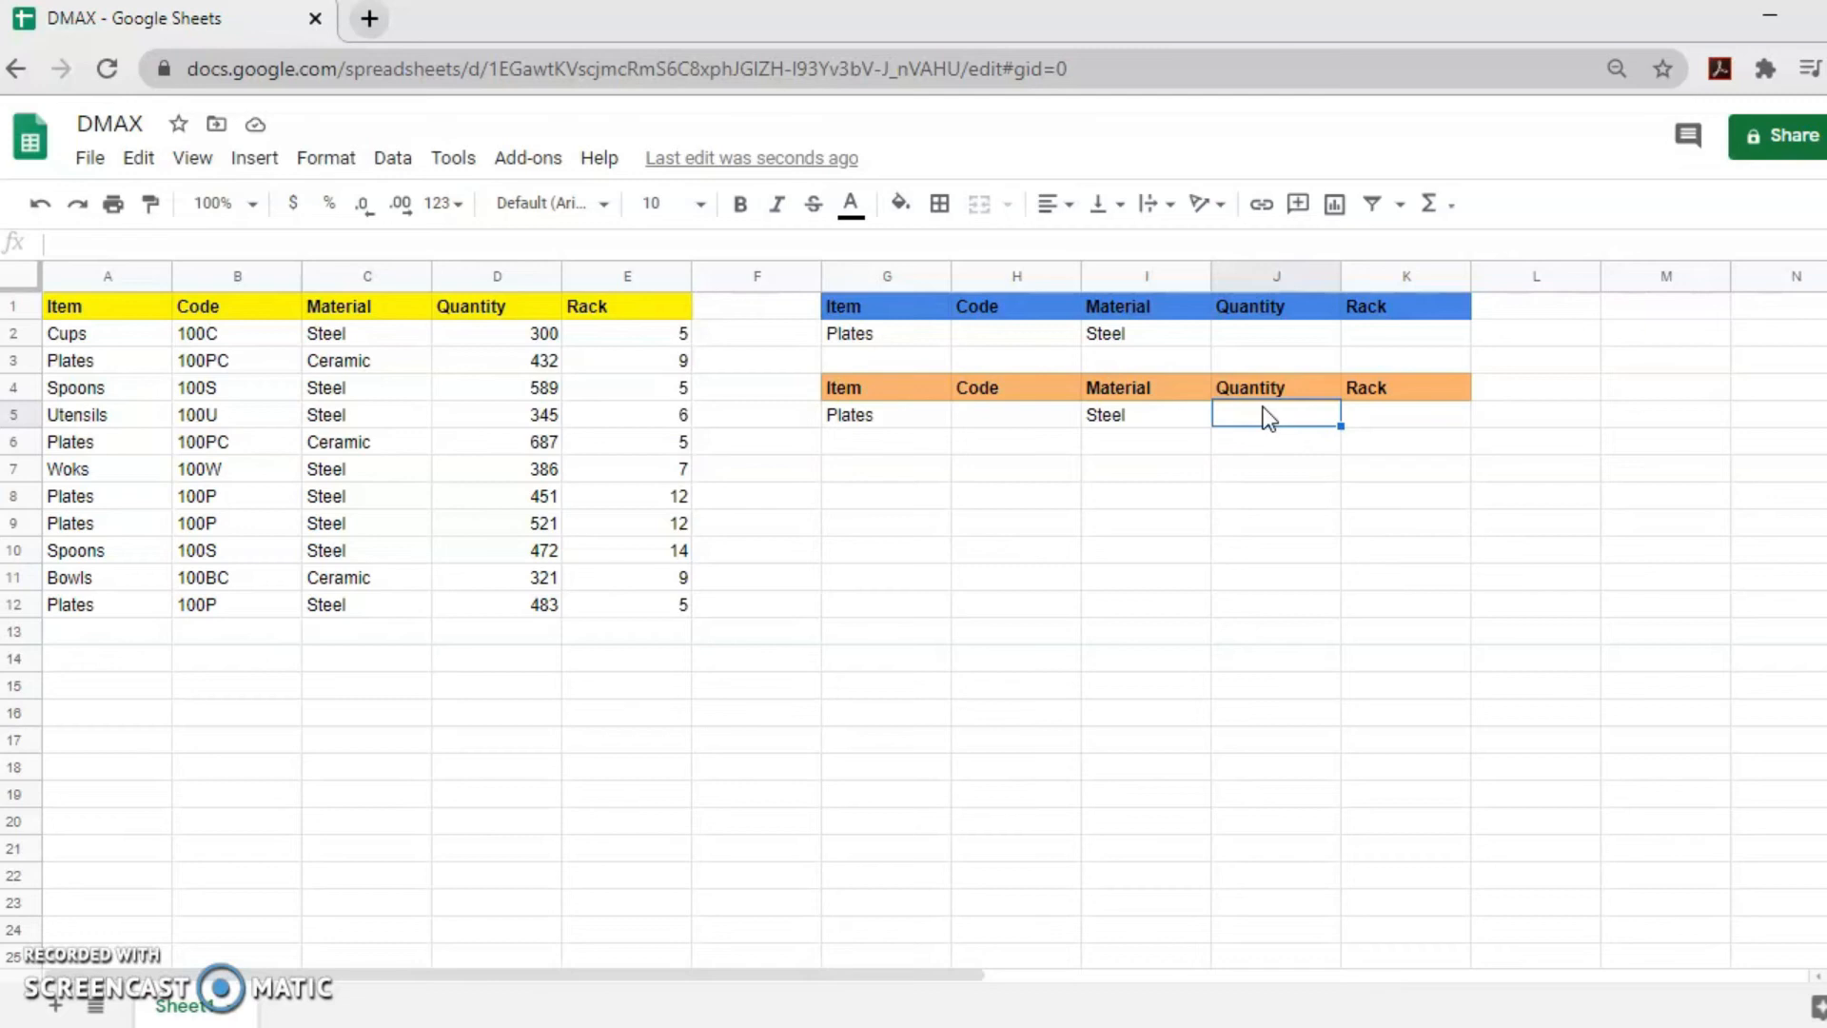
{"action": "type", "text": "="}
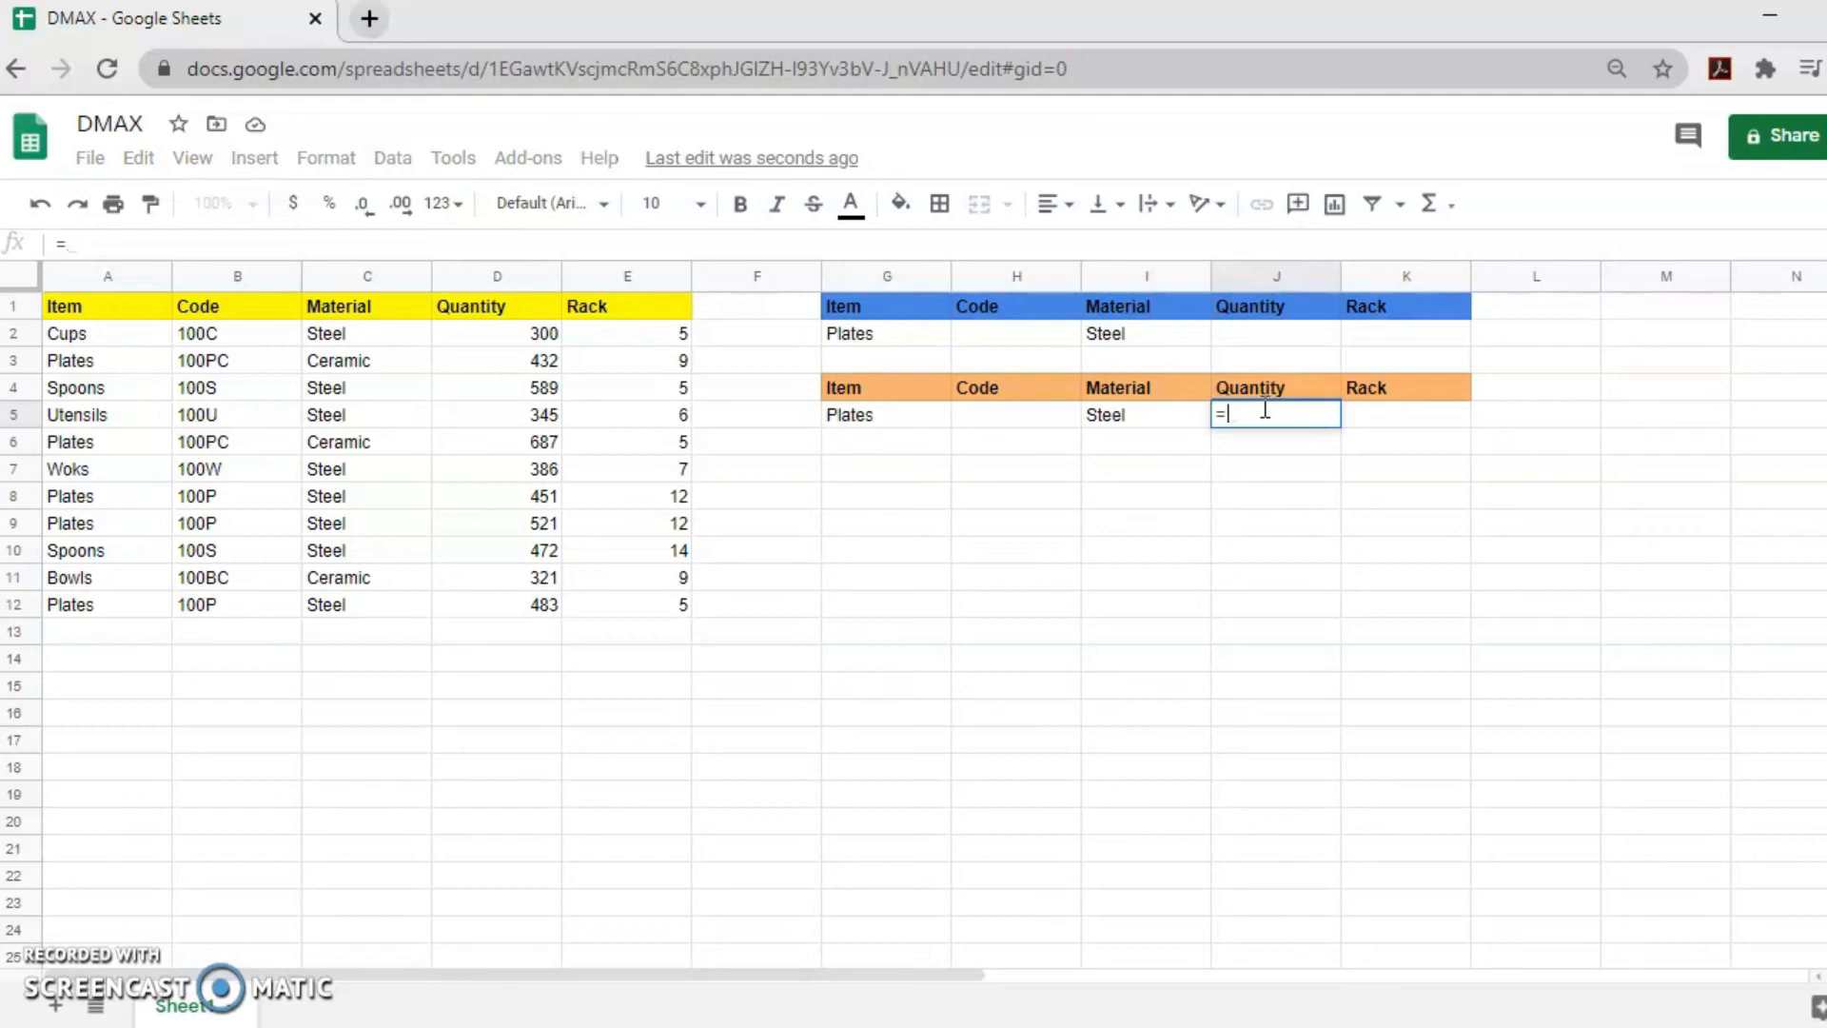
{"action": "type", "text": "DM"}
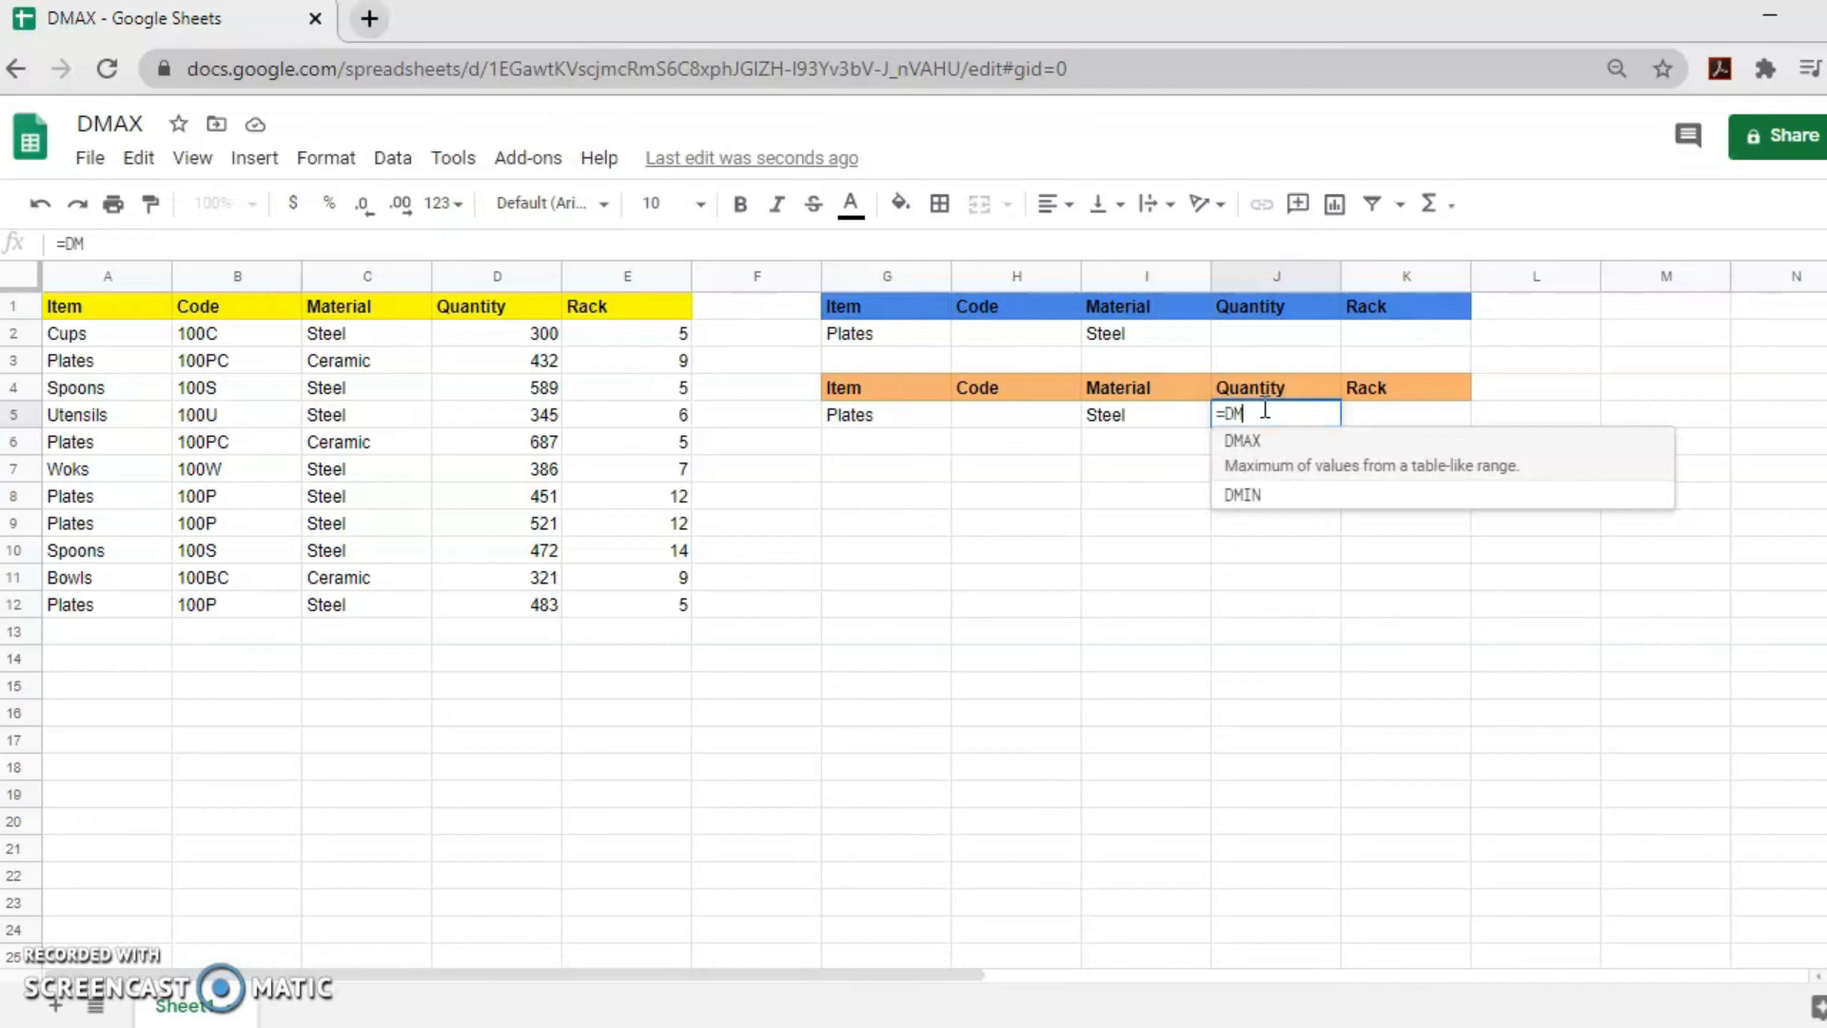
{"action": "left_click", "coordinate": [1252, 451]}
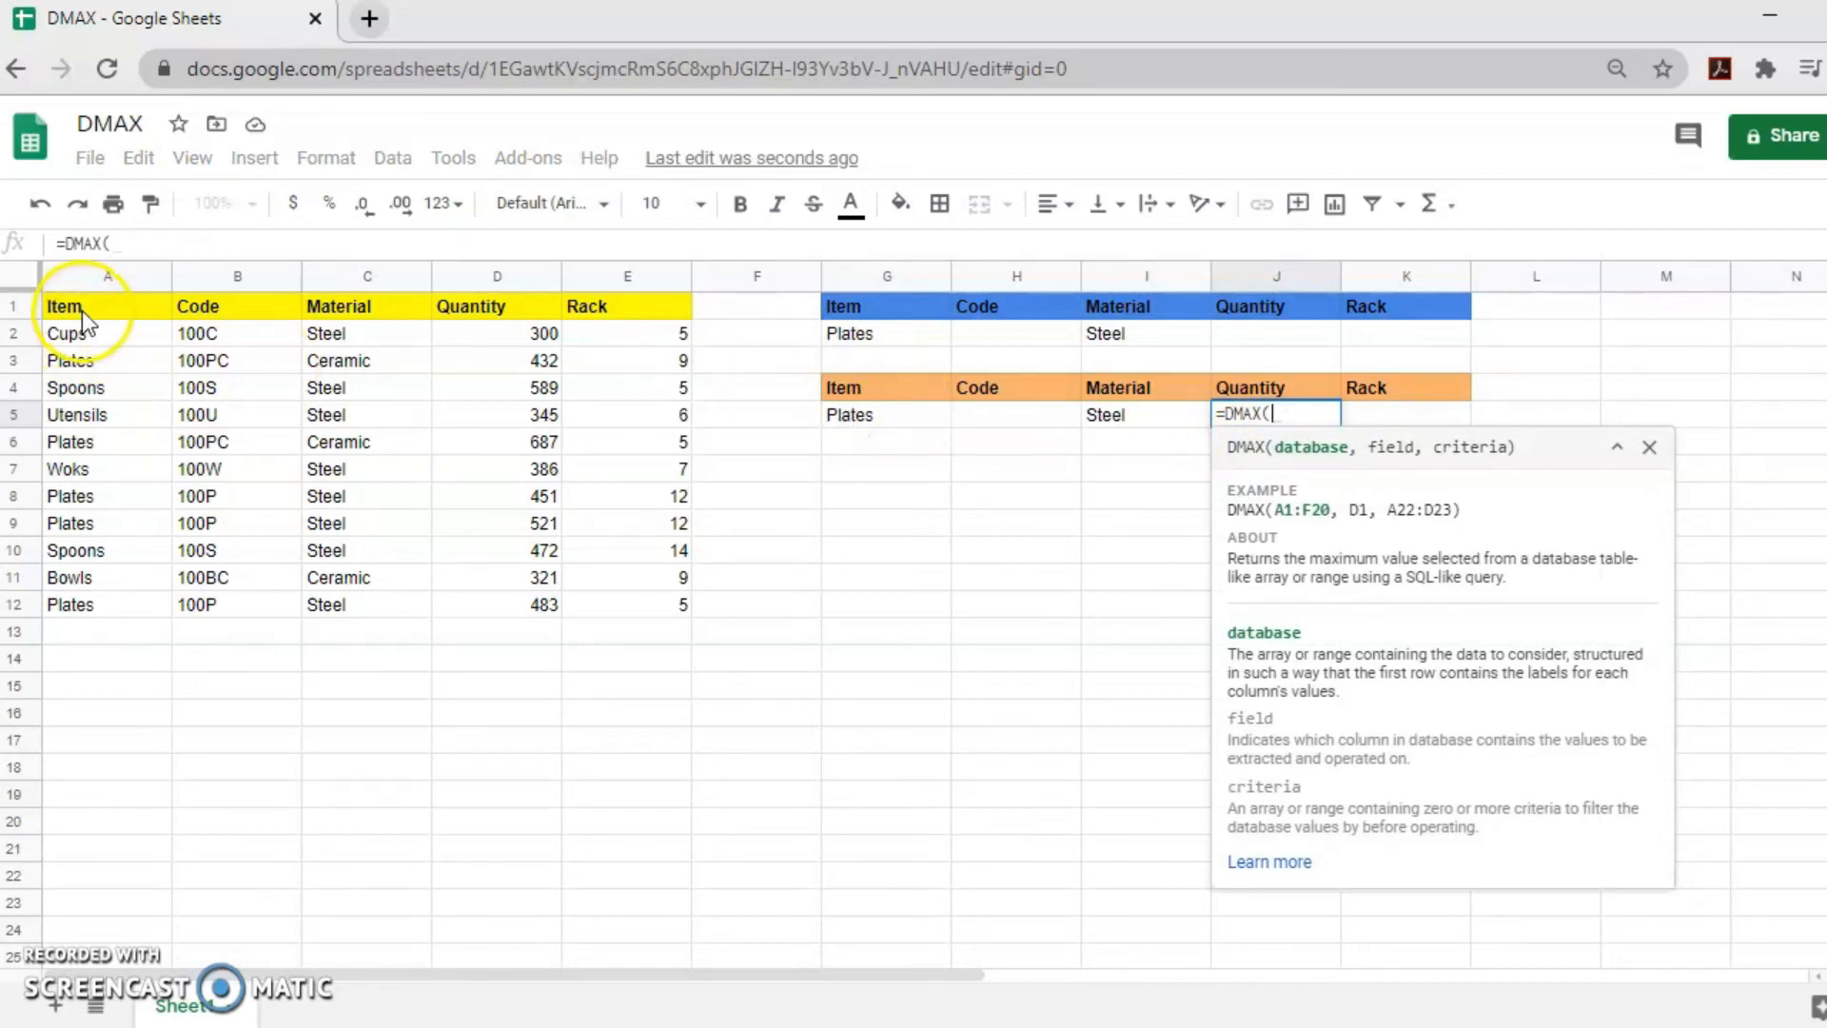
{"action": "left_click_drag", "start_coordinate": [81, 310], "coordinate": [688, 611]}
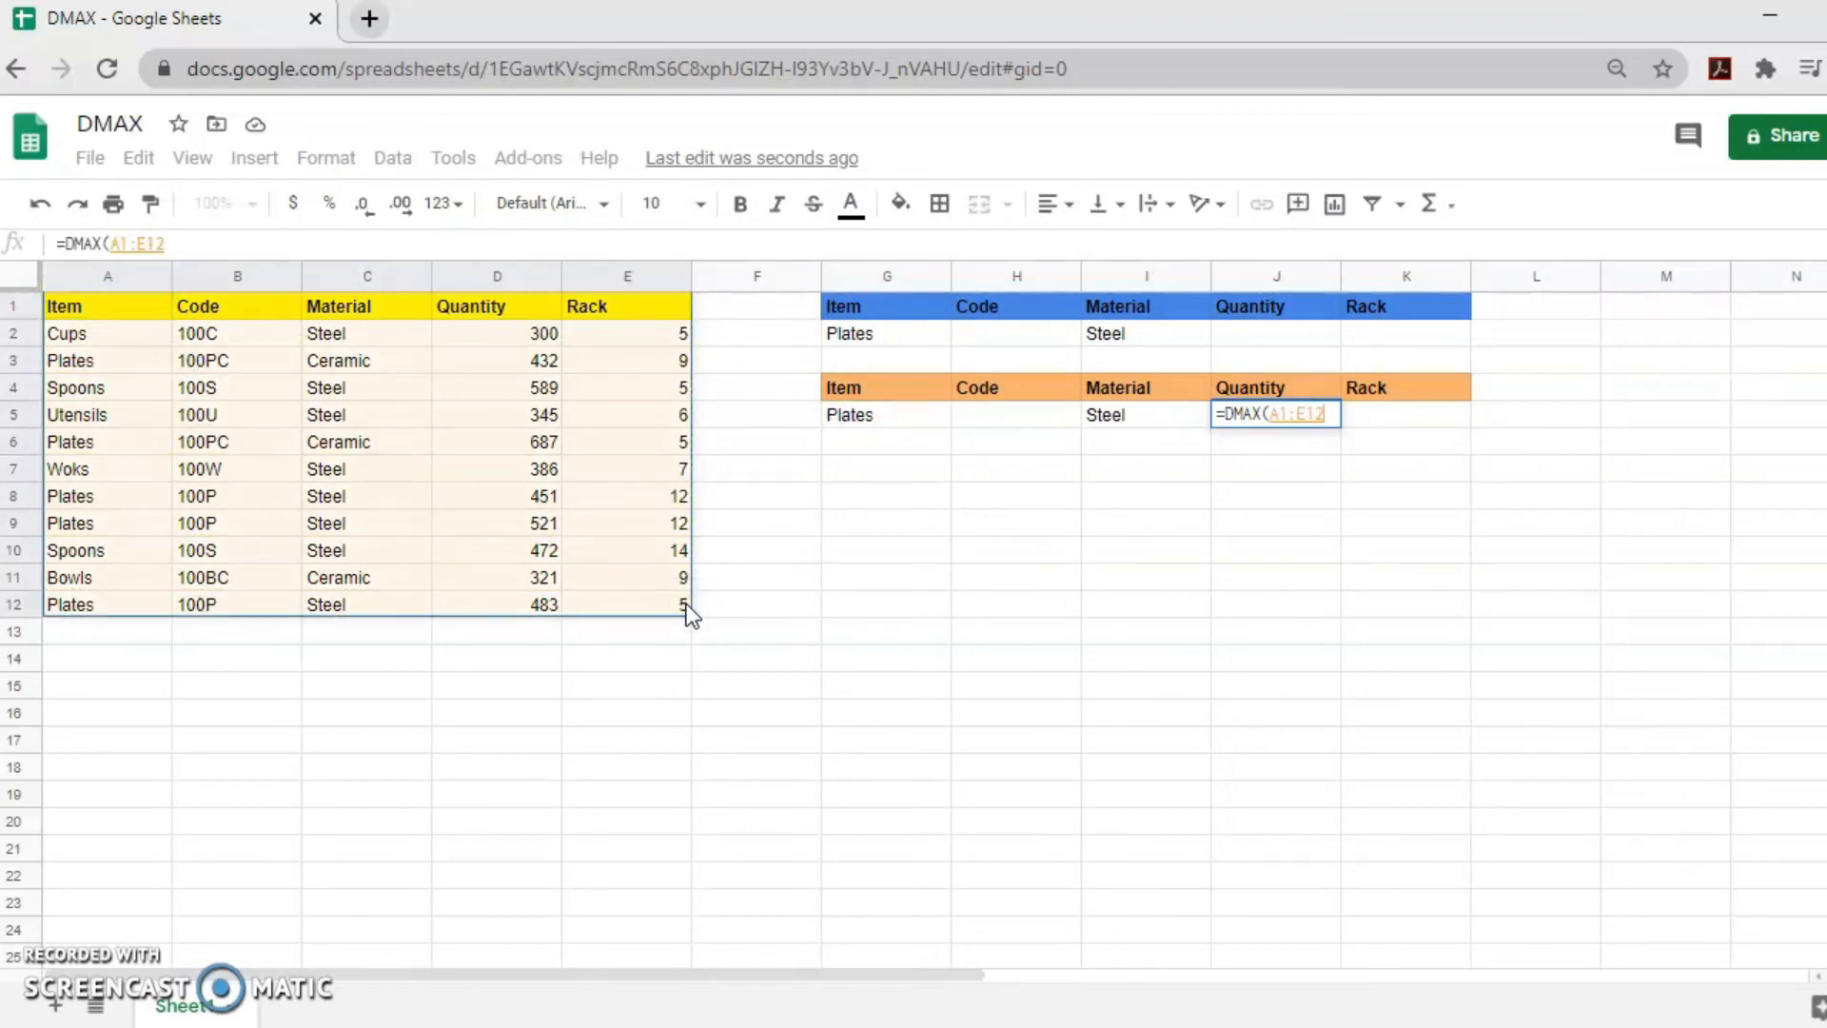
{"action": "type", "text": ", "}
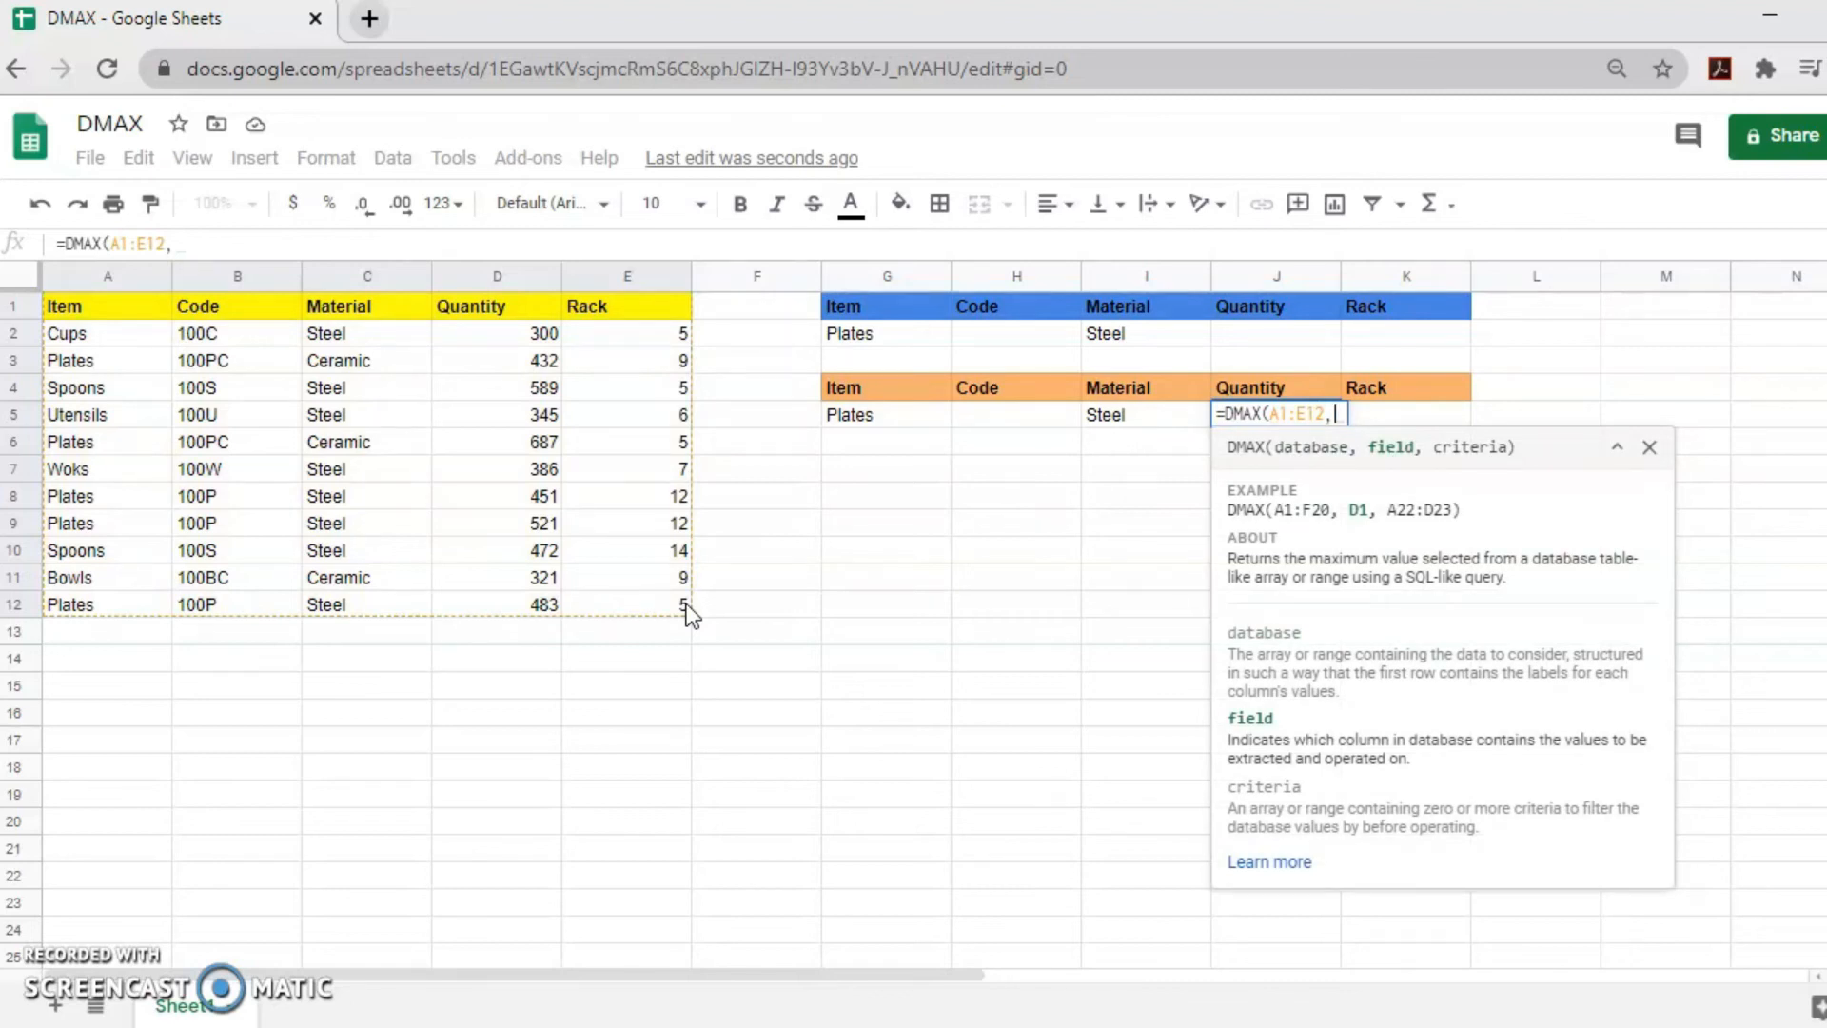
{"action": "type", "text": "4"}
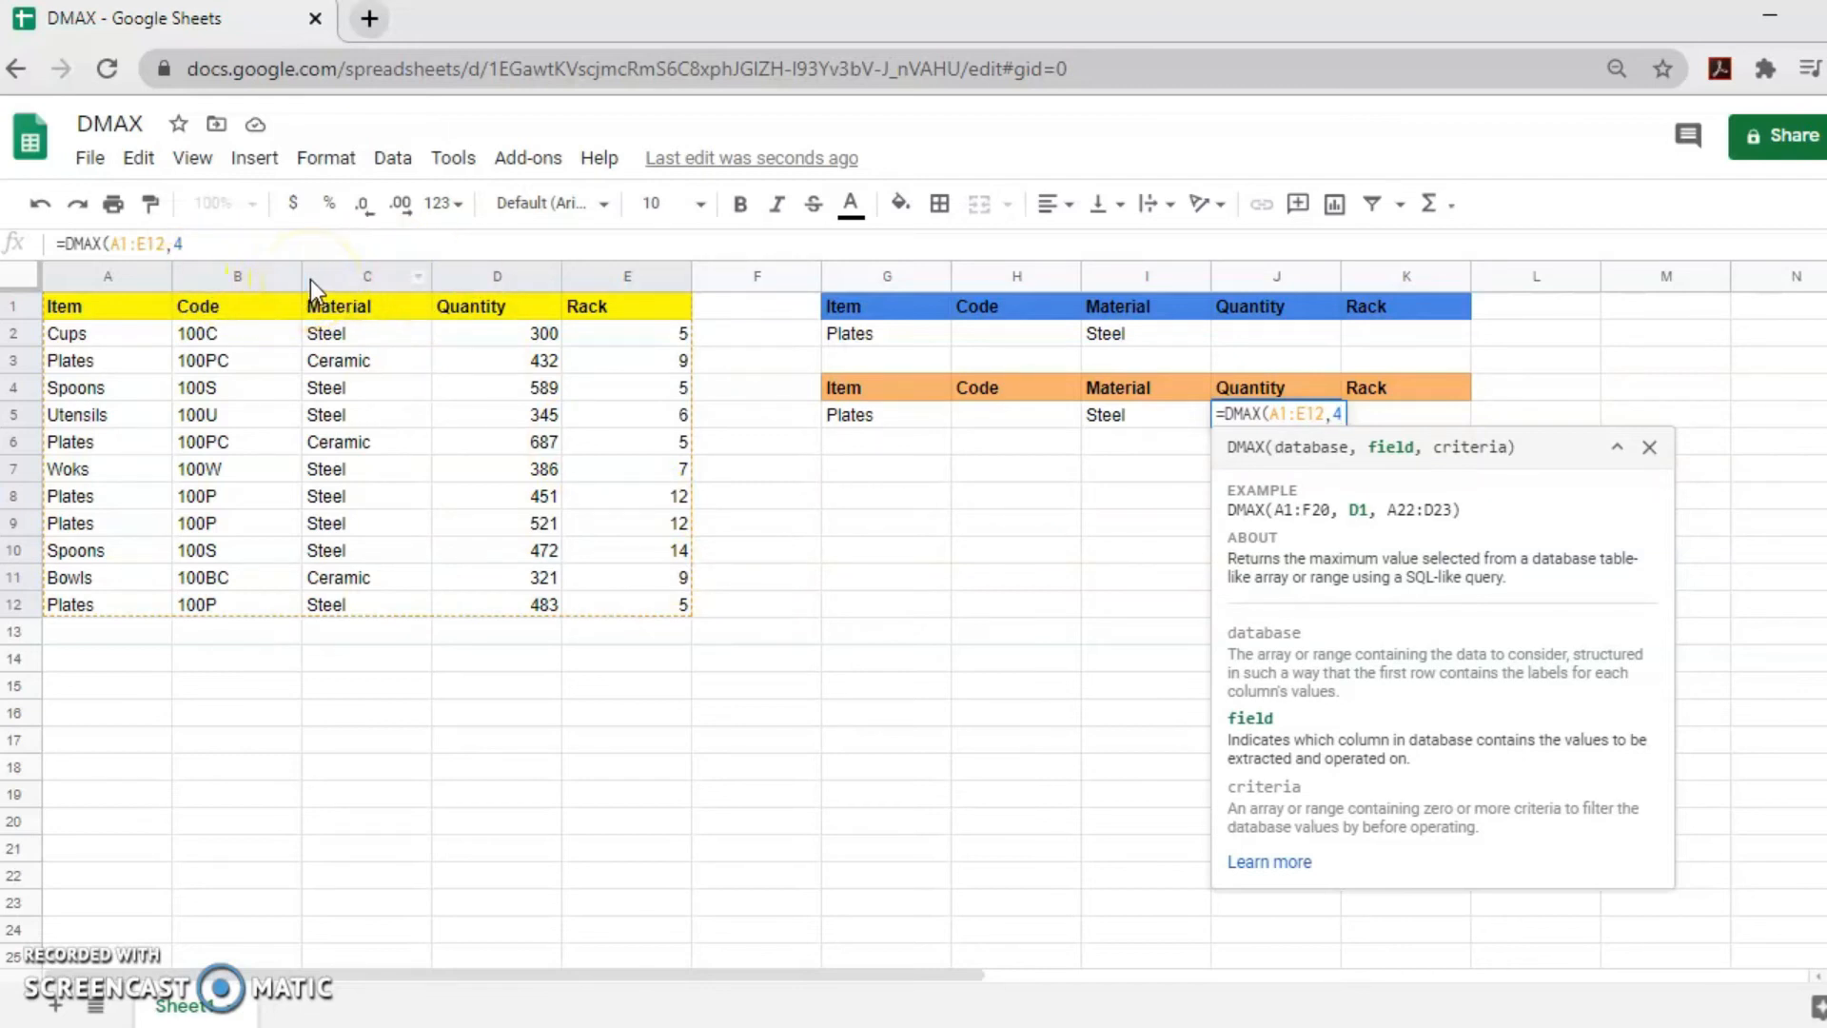
{"action": "left_click", "coordinate": [253, 276]}
{"action": "type", "text": ","}
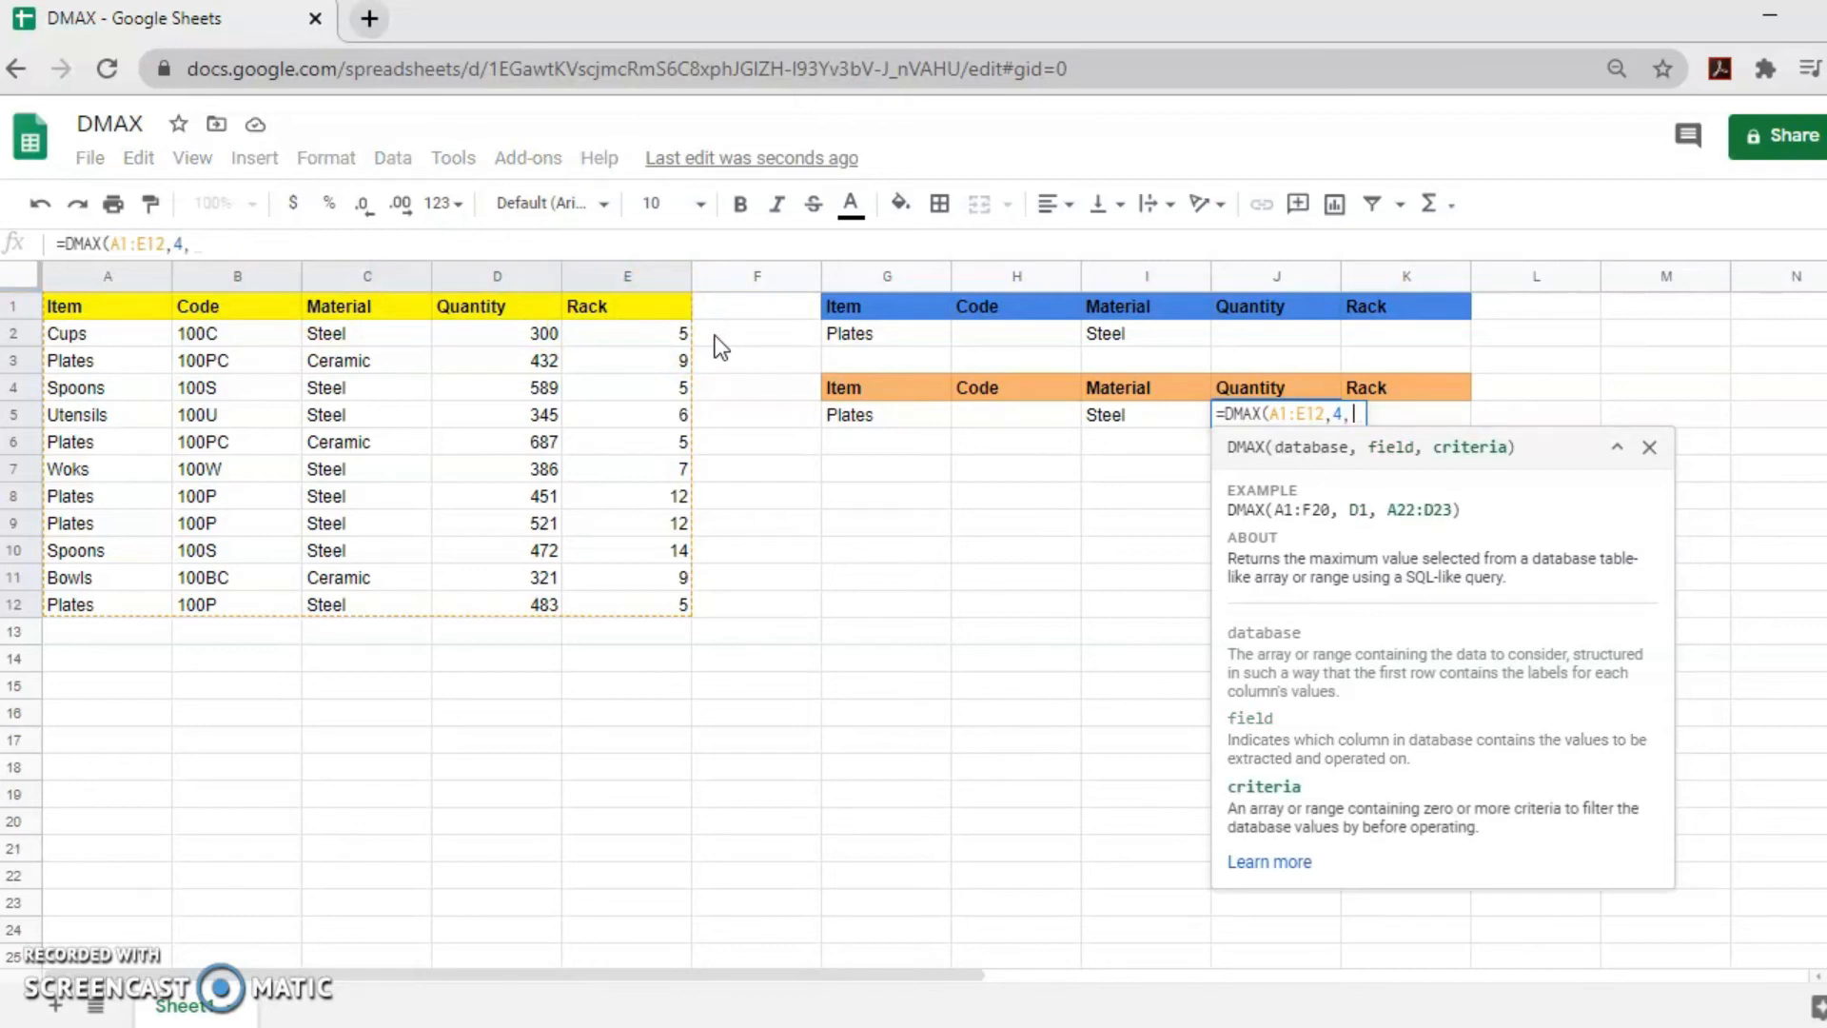
{"action": "left_click_drag", "start_coordinate": [842, 302], "coordinate": [1391, 335]}
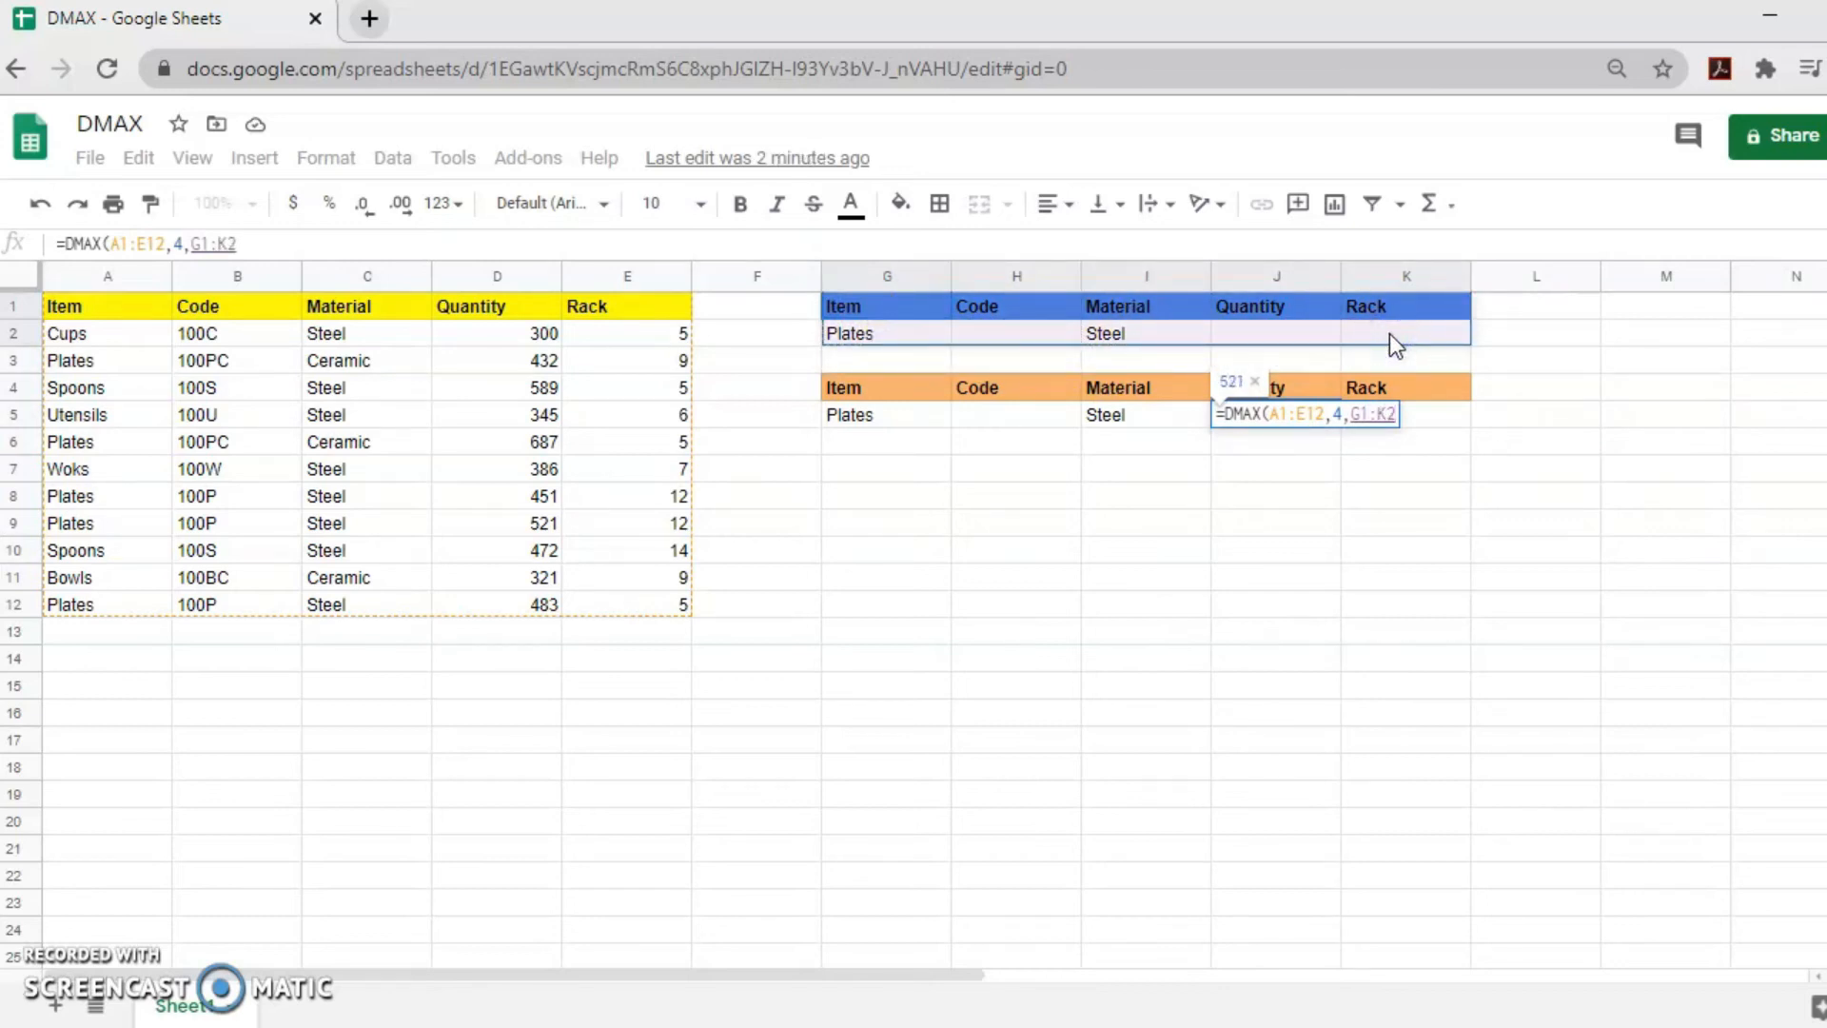
{"action": "key", "text": "Return"}
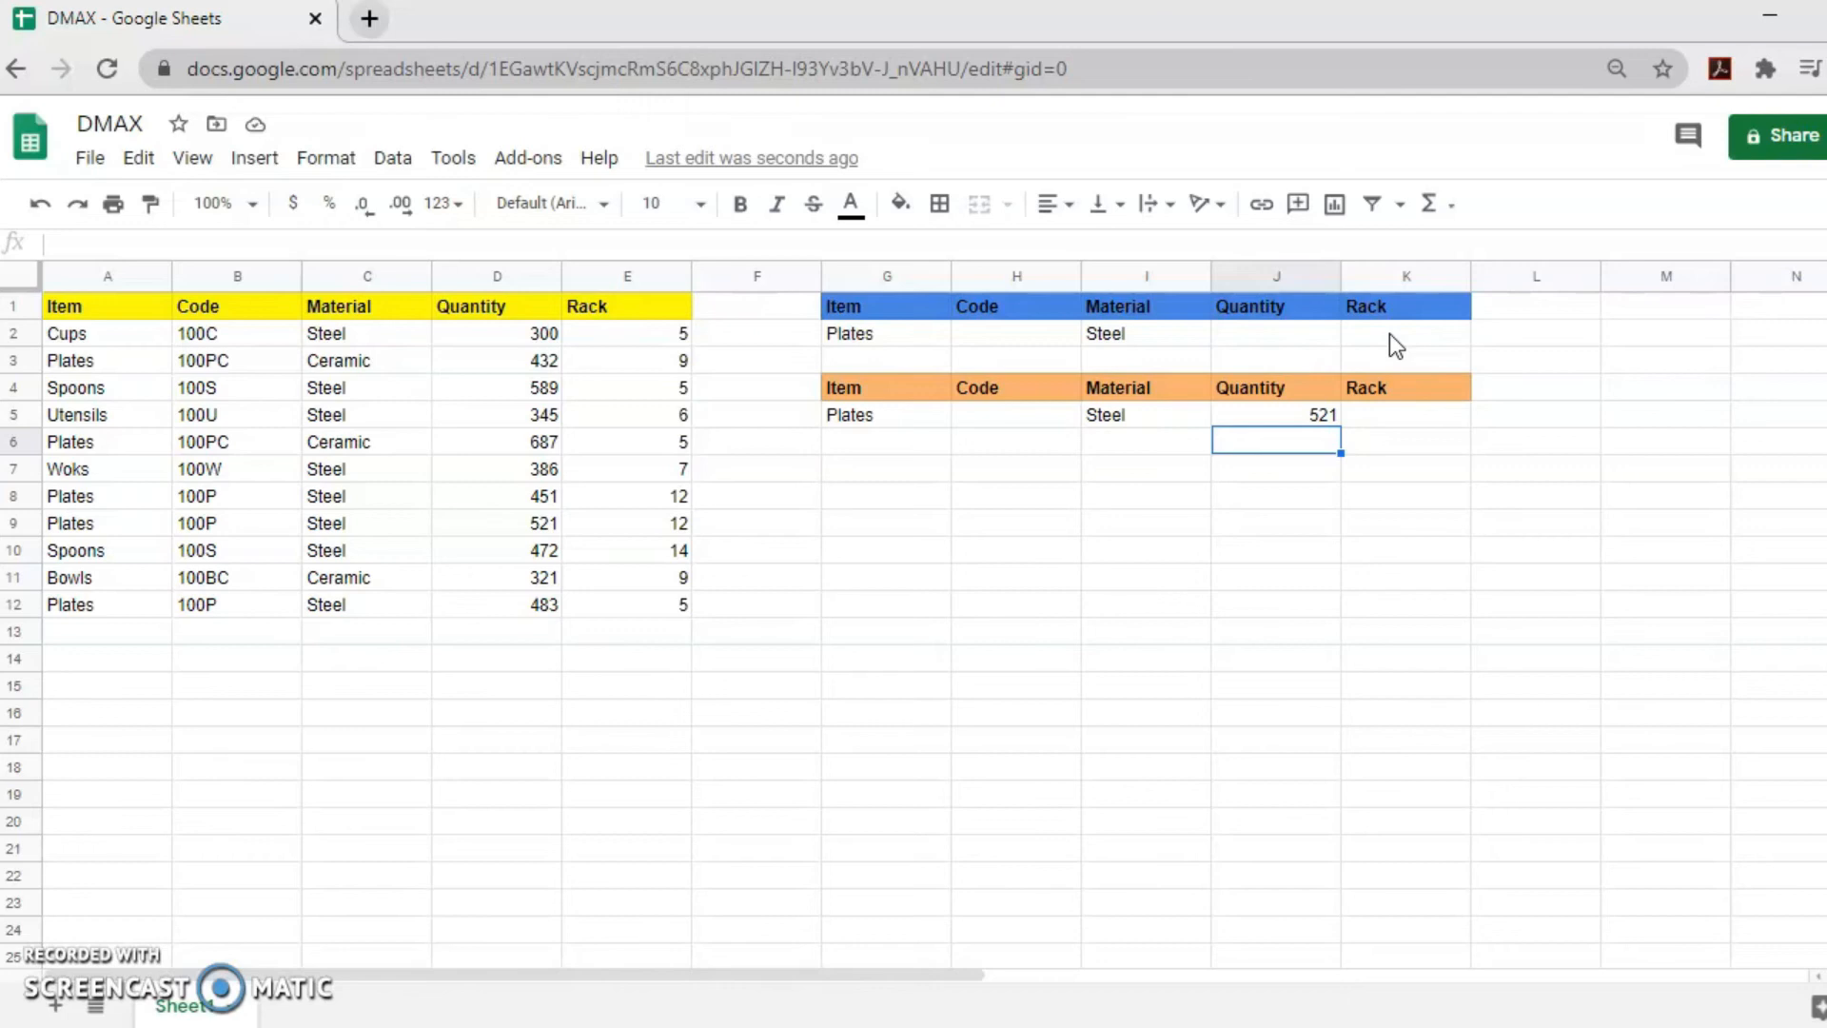
Change the Material criterion in I2 to Ceramic
{"action": "left_click", "coordinate": [1104, 323]}
{"action": "key", "text": "Delete"}
{"action": "type", "text": "Cera"}
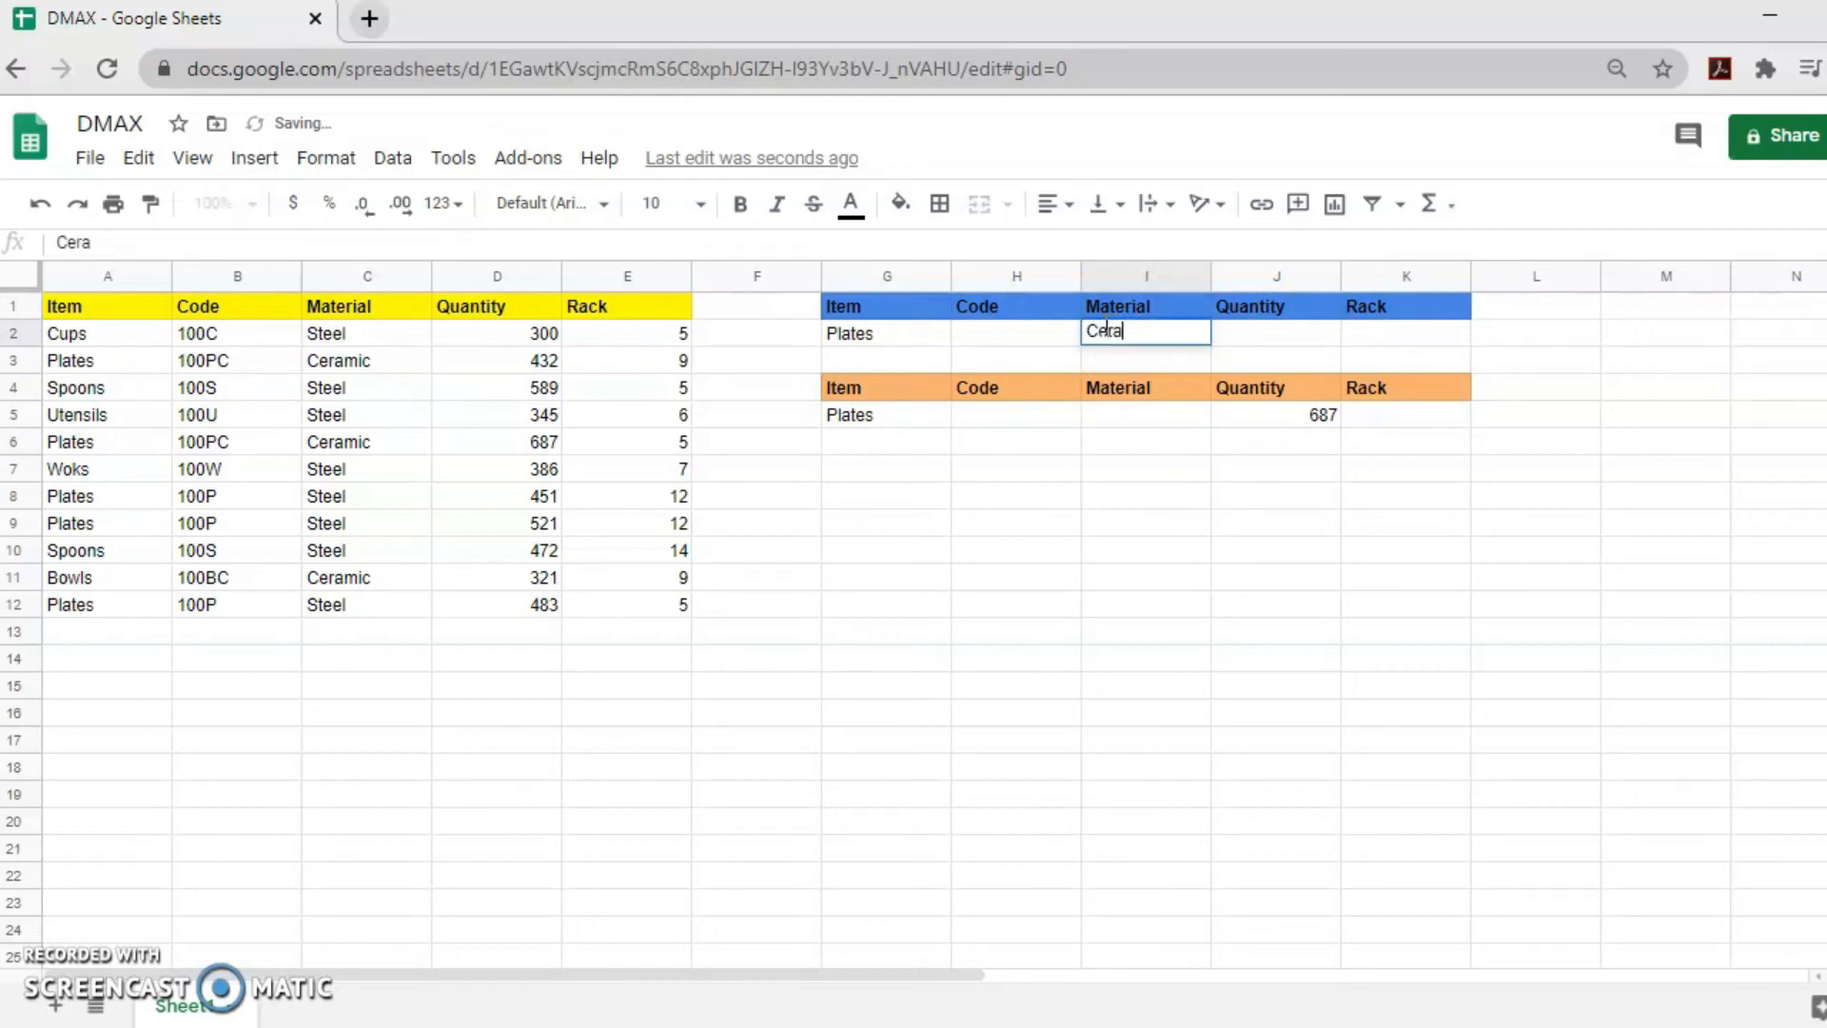
{"action": "type", "text": "mic"}
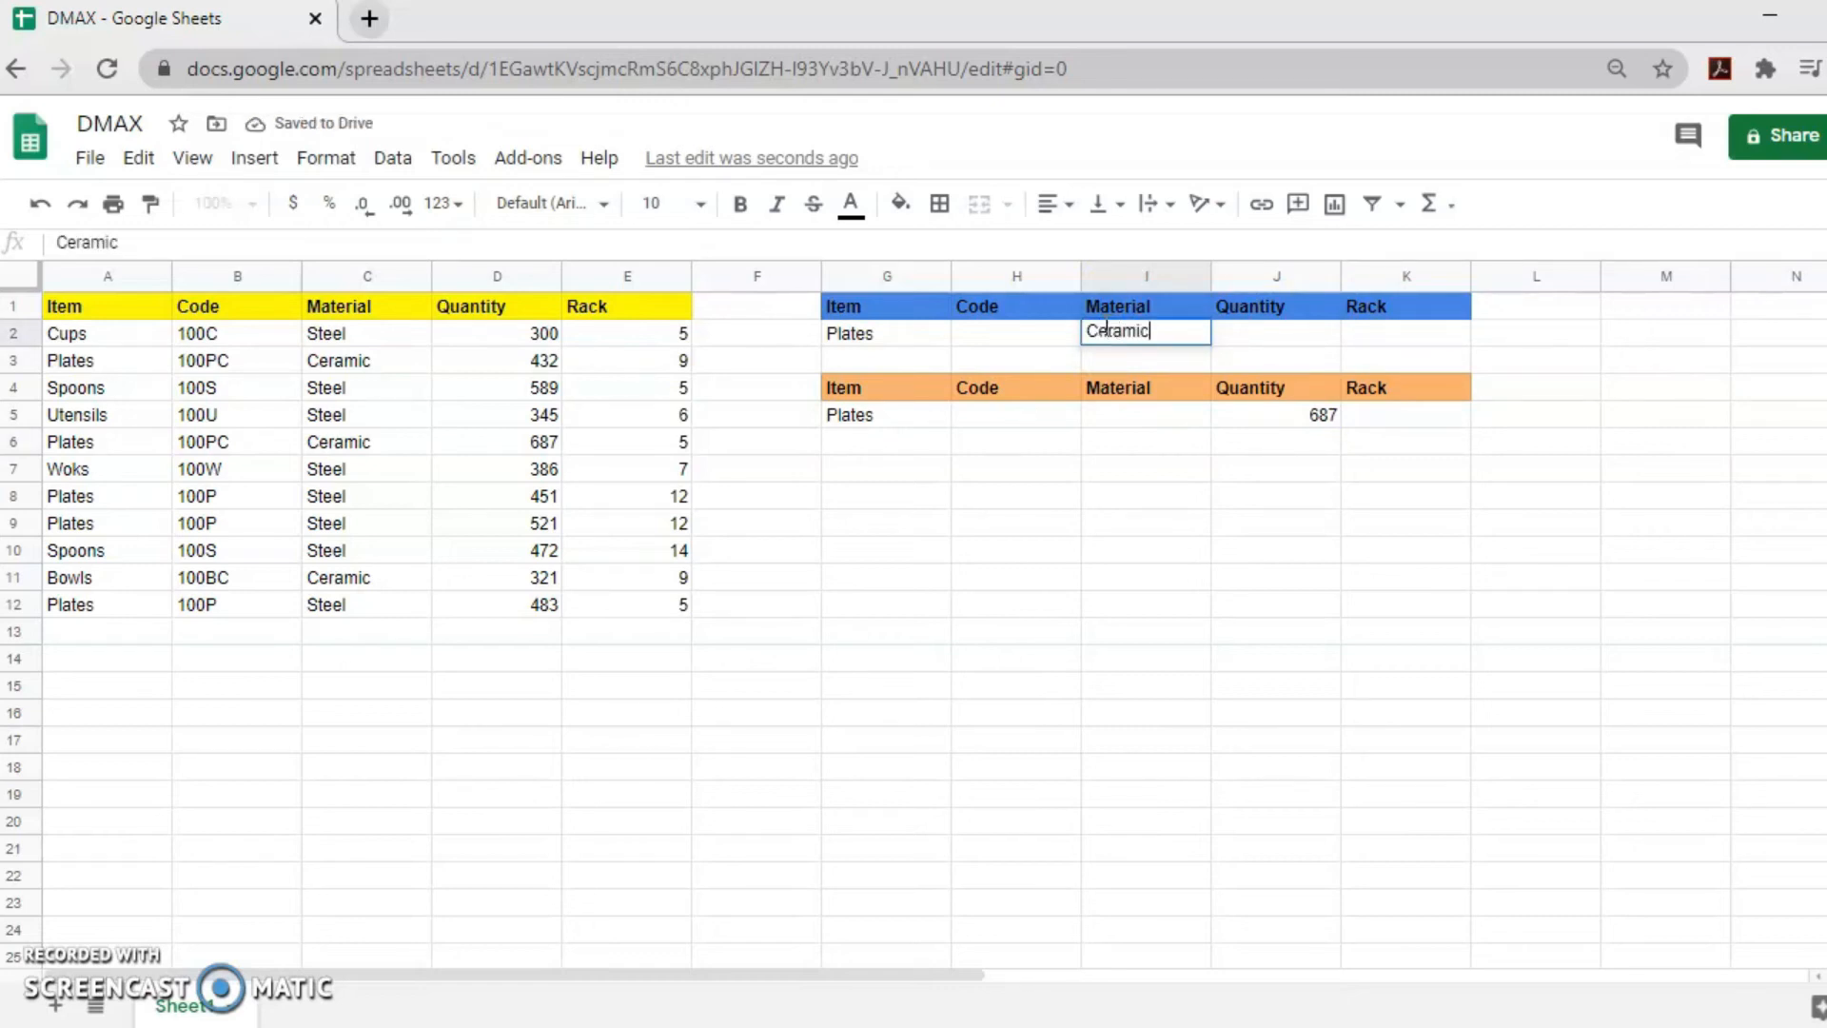
{"action": "key", "text": "Return"}
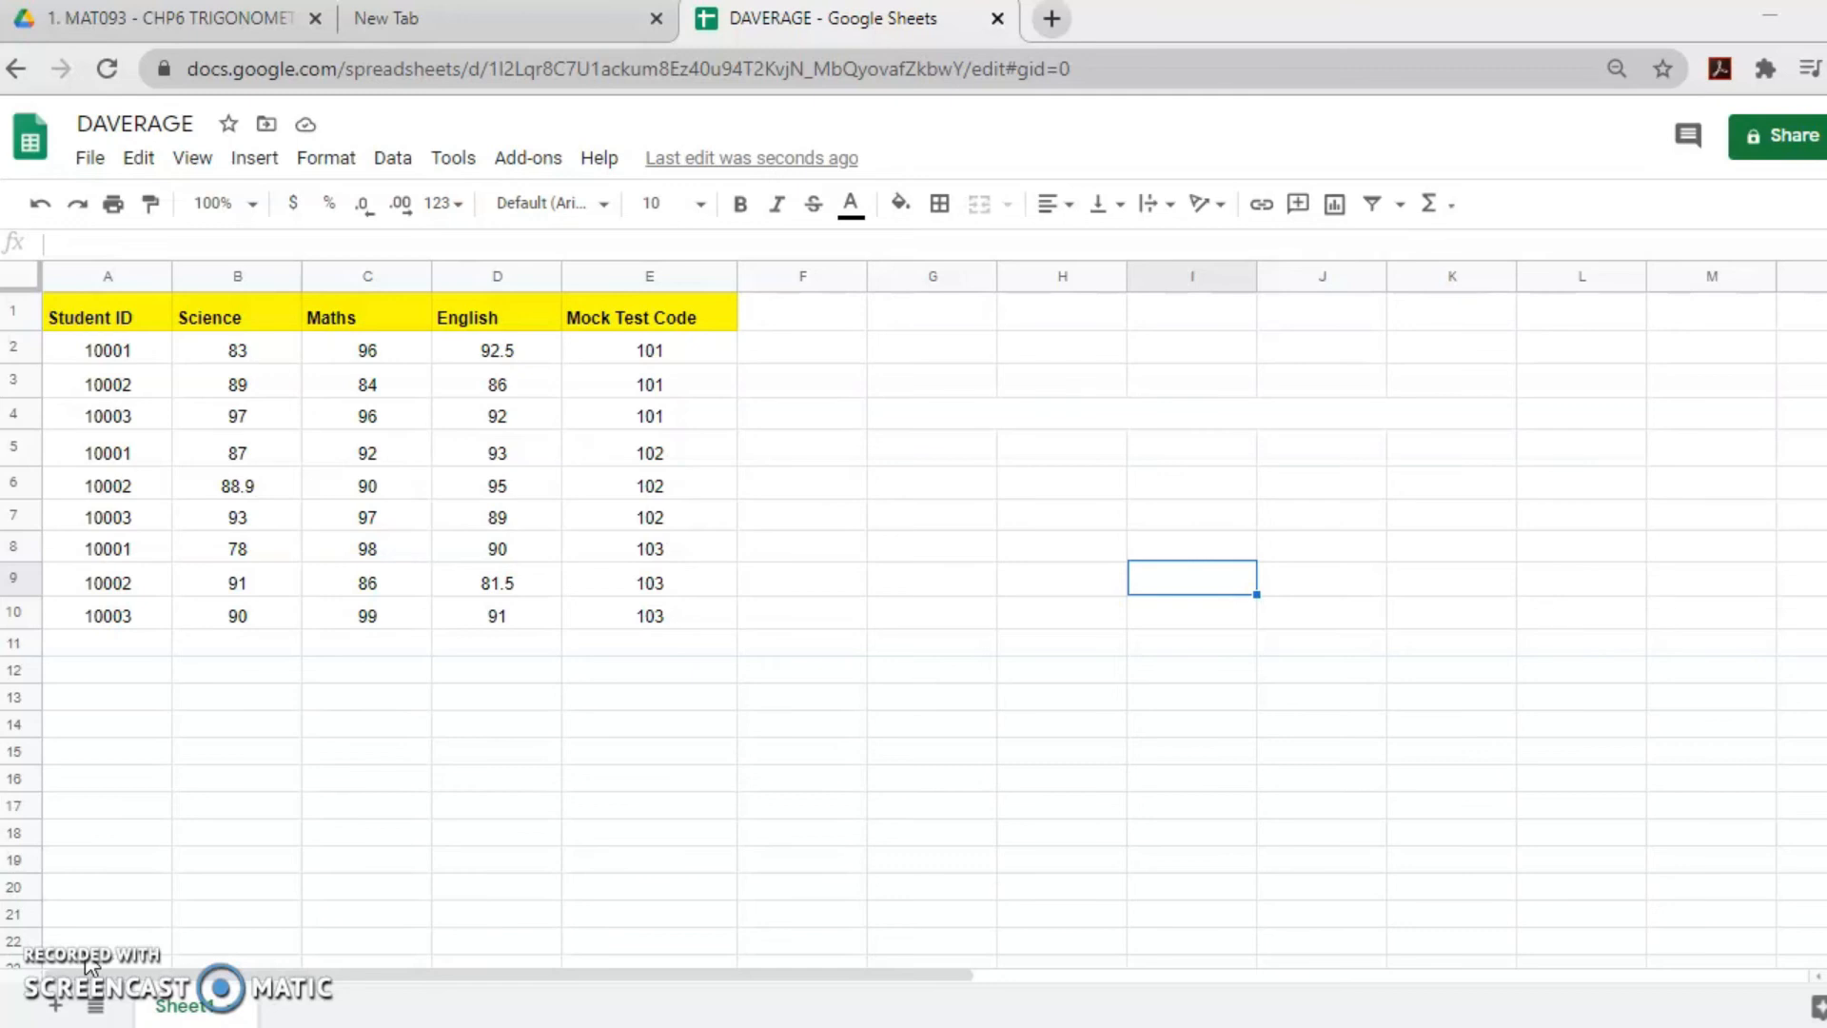
Copy the table's header row A1:E1 and paste it at G1 as the criteria headers
{"action": "left_click_drag", "start_coordinate": [66, 307], "coordinate": [681, 628]}
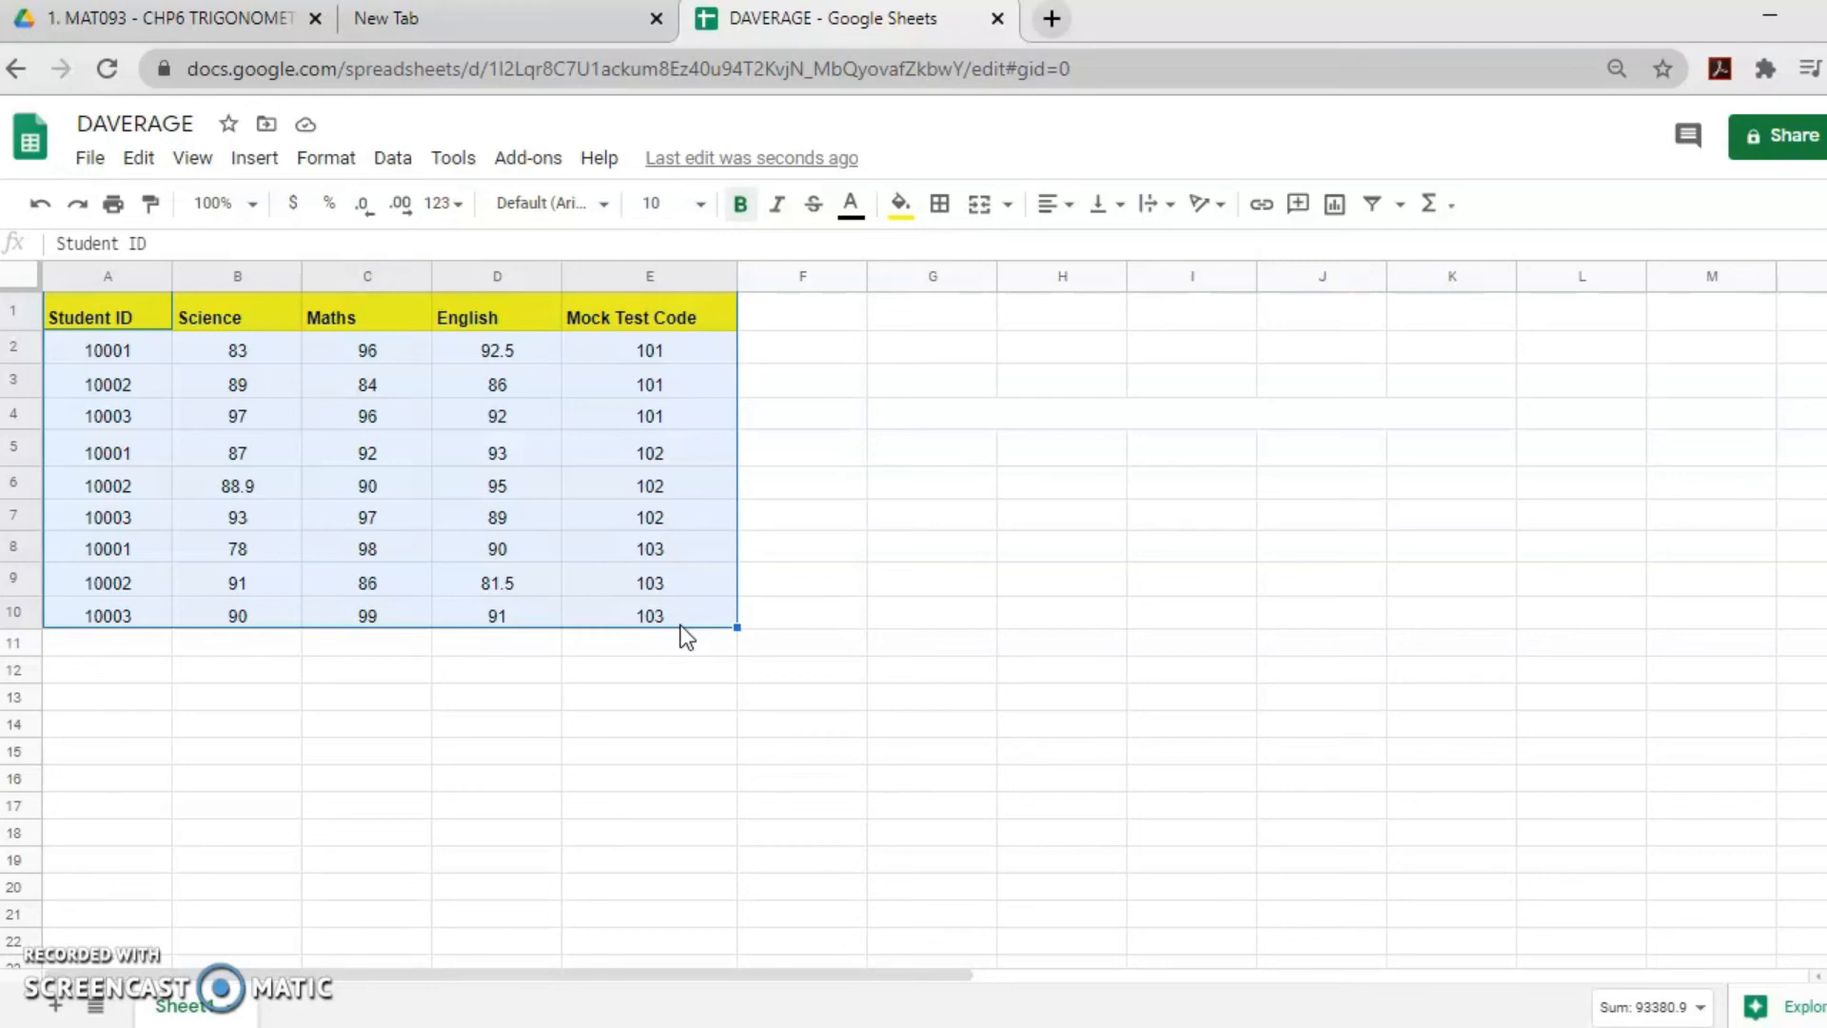
{"action": "left_click", "coordinate": [236, 318]}
{"action": "left_click_drag", "start_coordinate": [236, 318], "coordinate": [493, 323]}
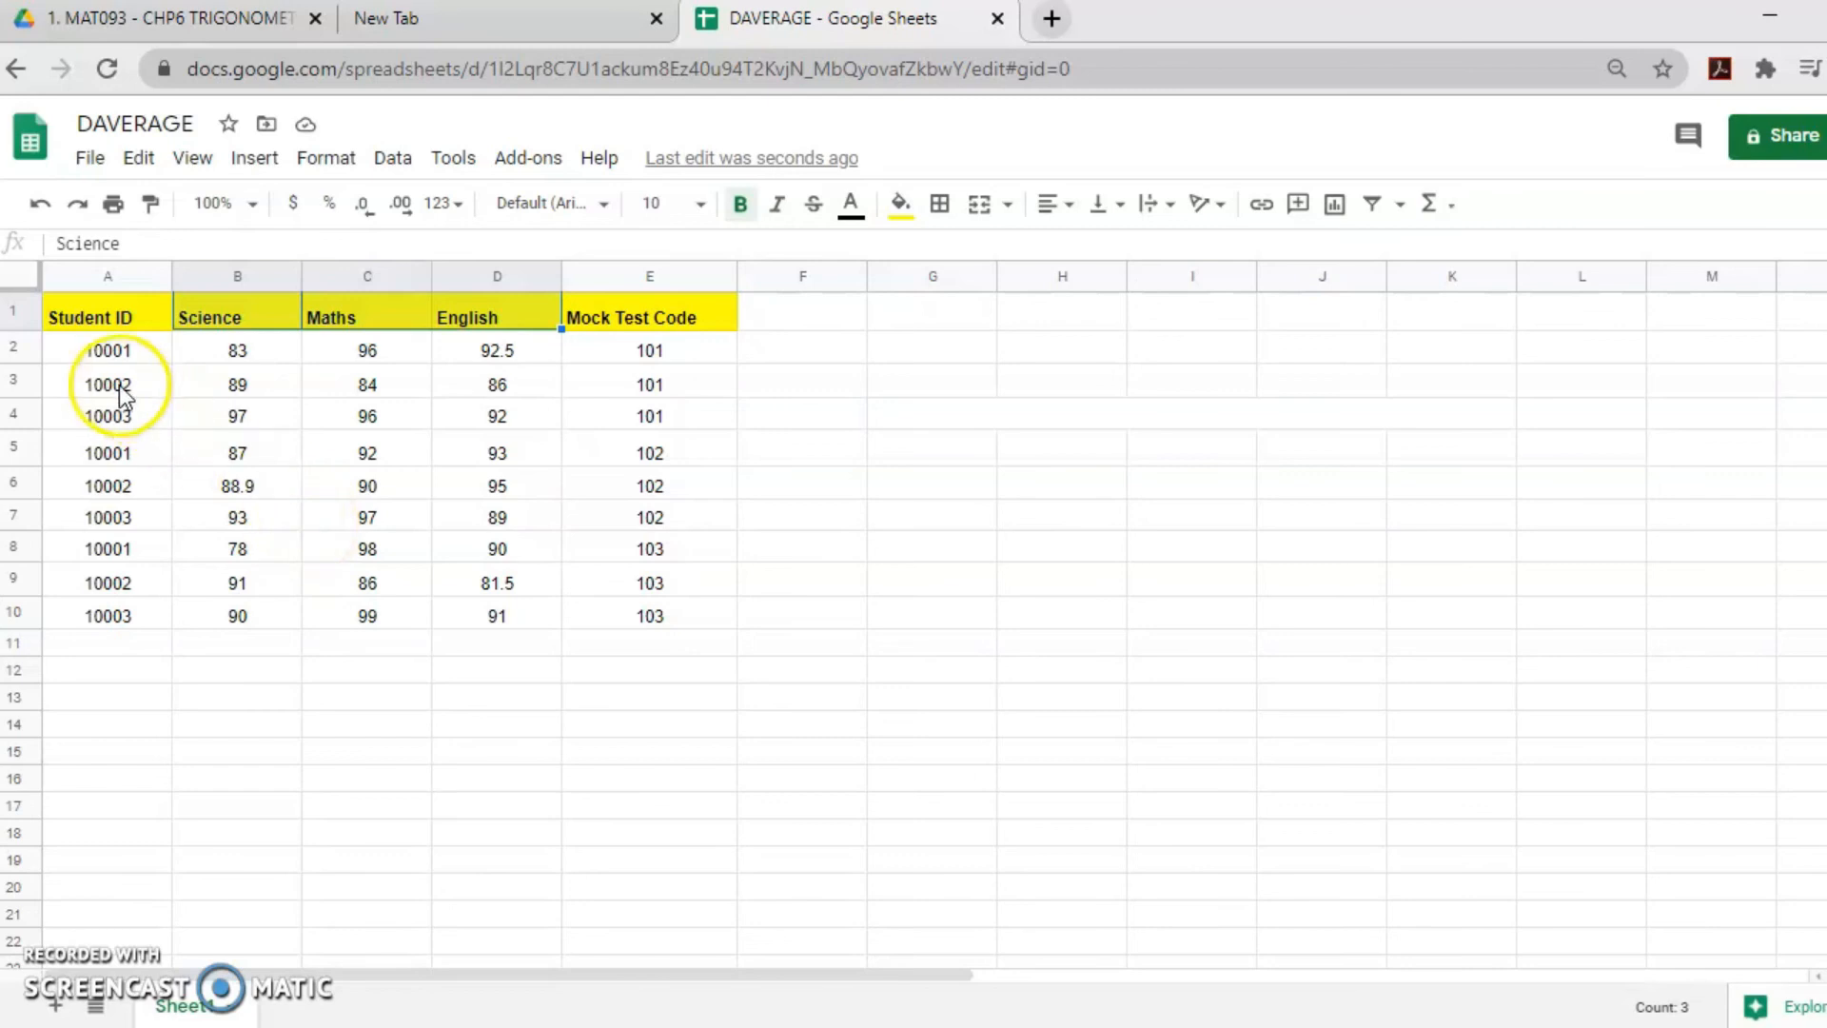
{"action": "left_click_drag", "start_coordinate": [74, 314], "coordinate": [654, 335]}
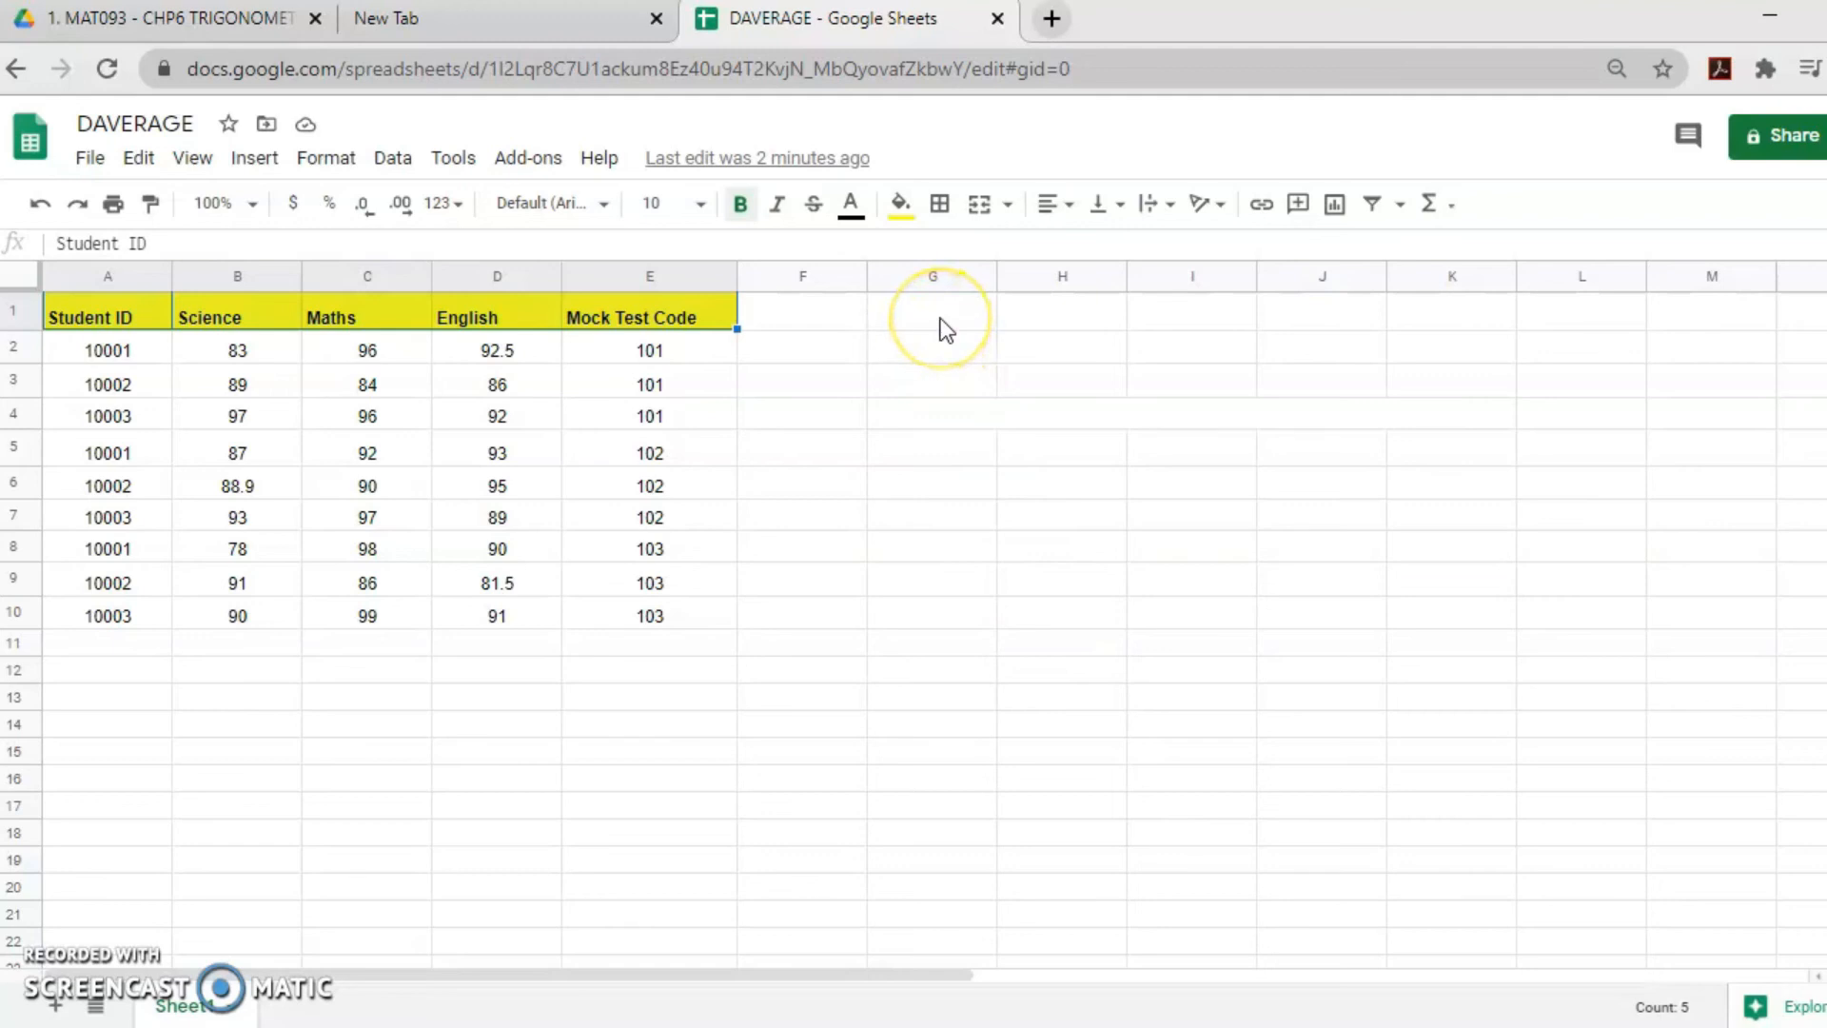
{"action": "key", "text": "ctrl+c"}
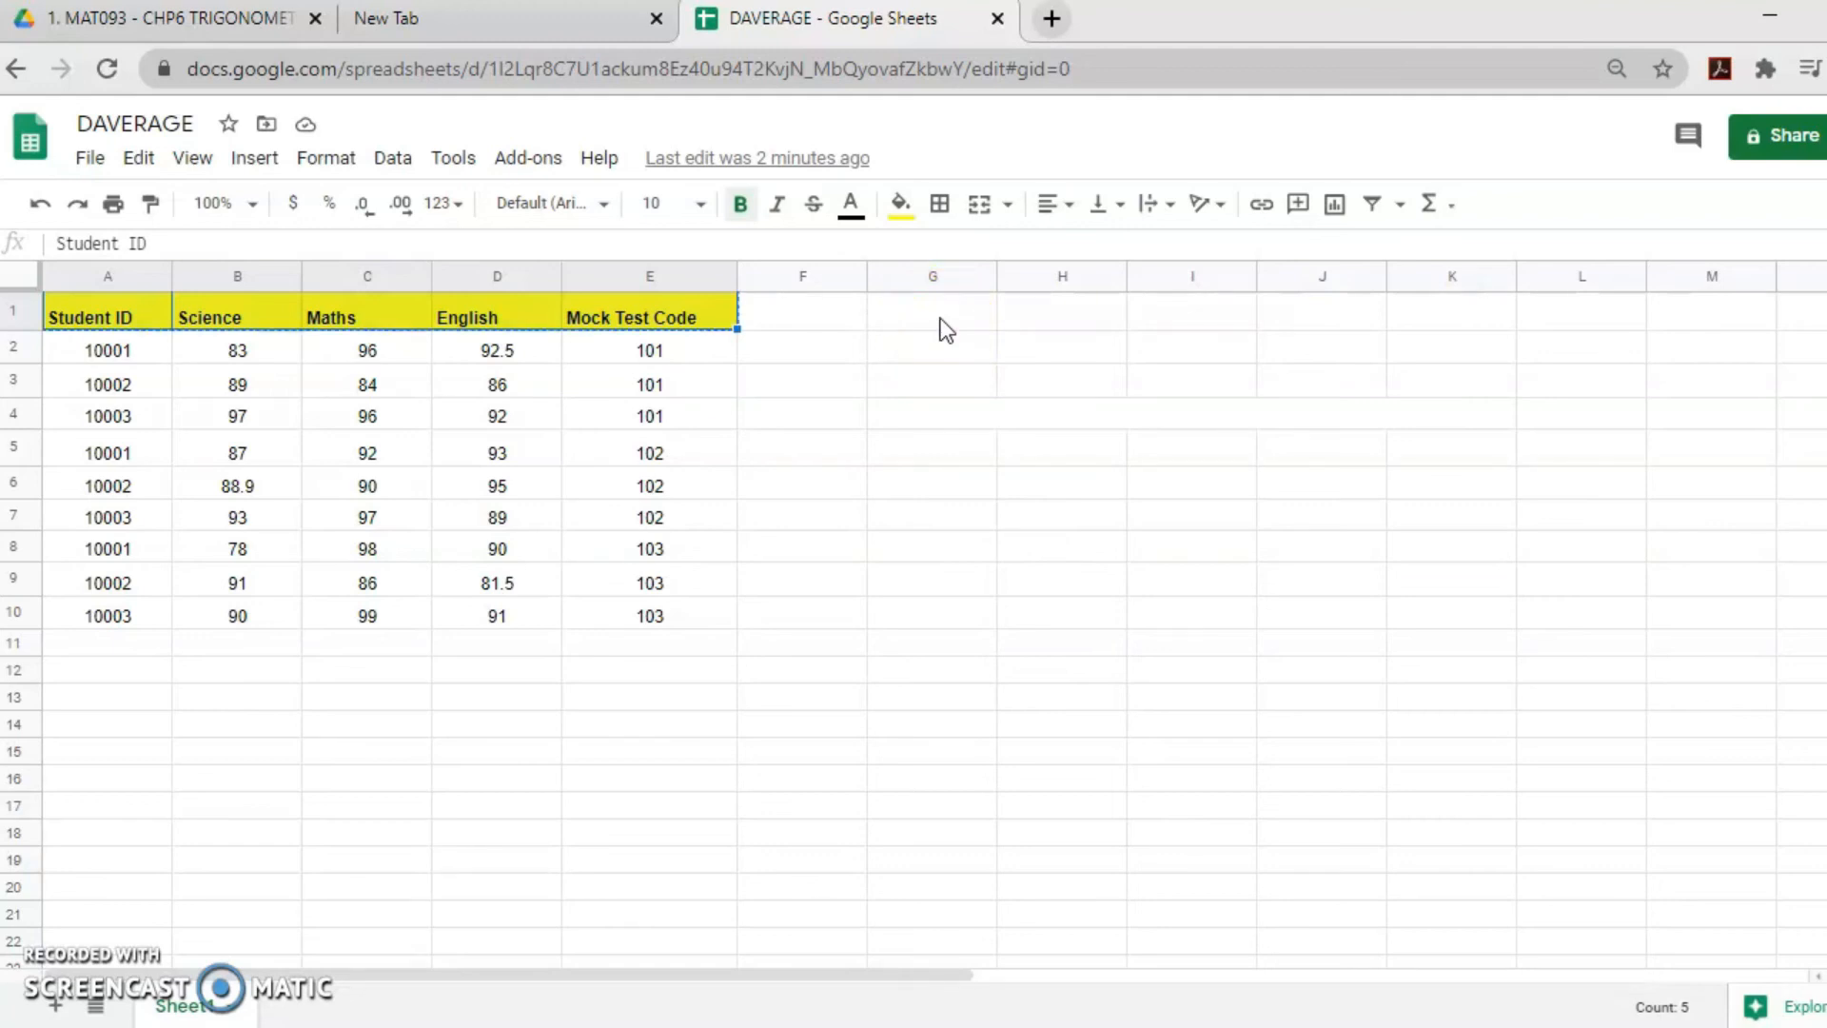
{"action": "left_click", "coordinate": [945, 328]}
{"action": "key", "text": "ctrl+v"}
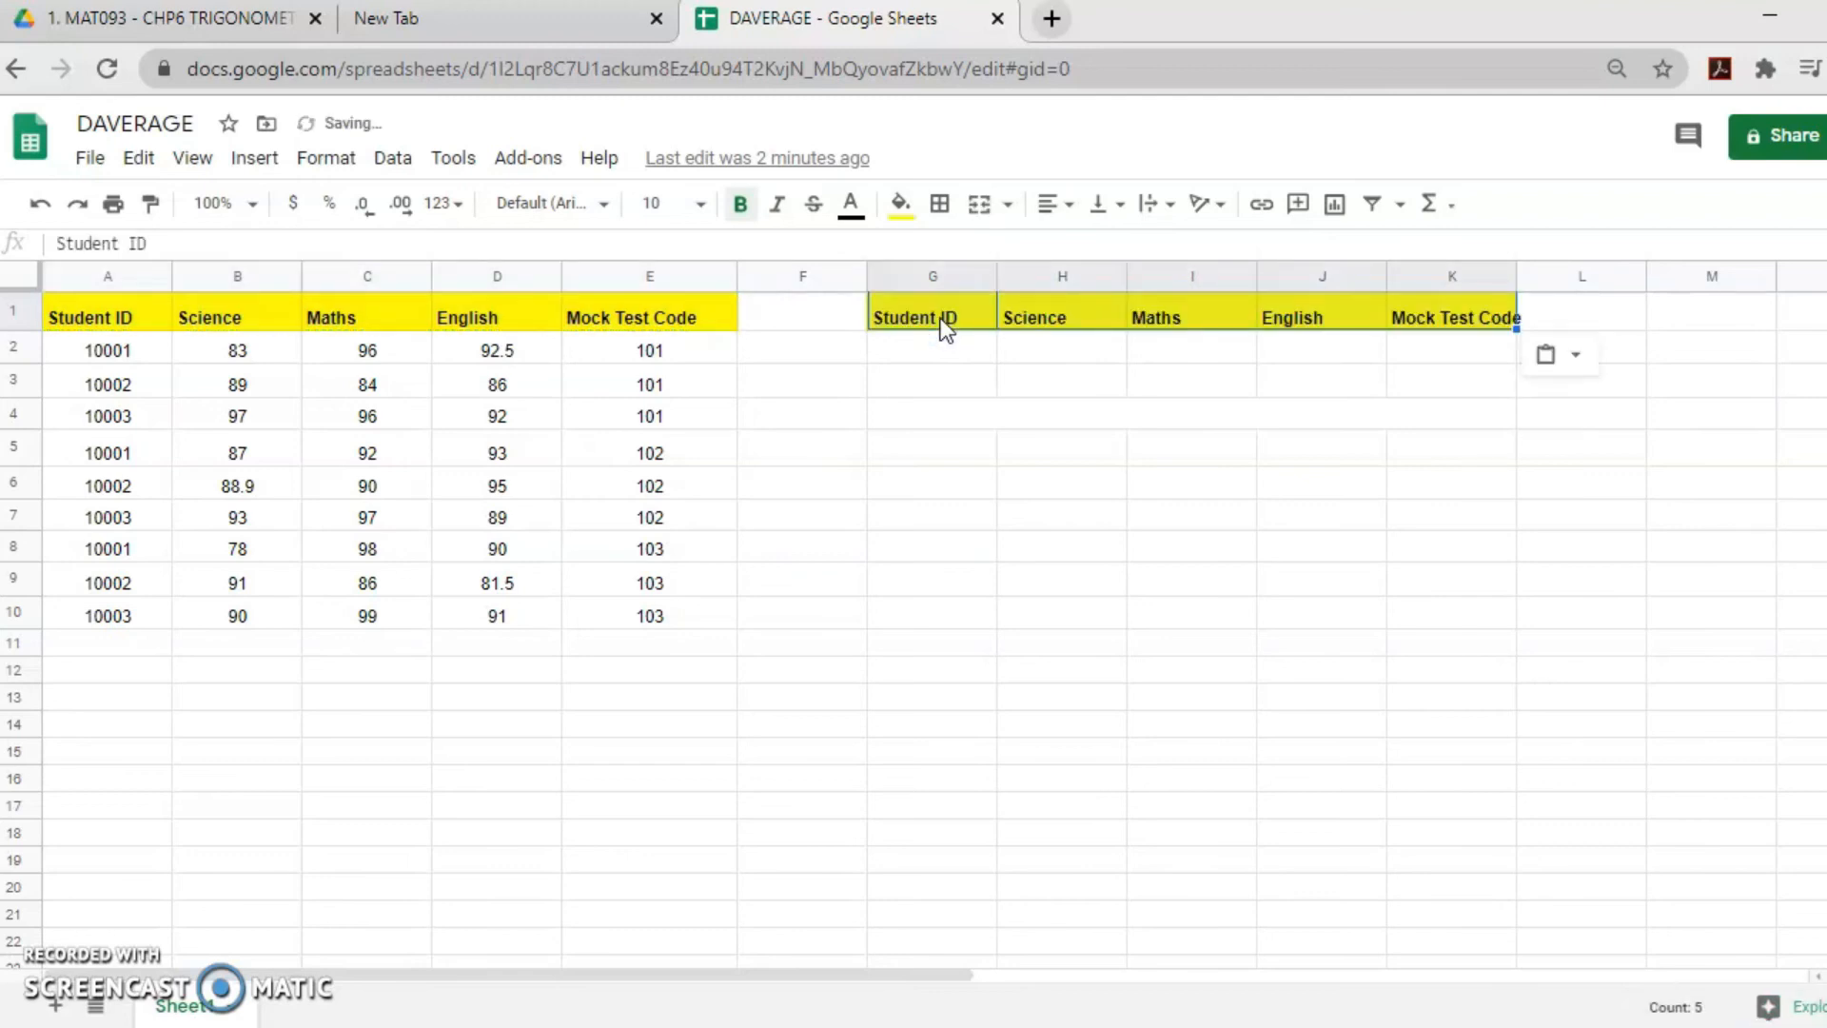
Fill the criteria header cells G1:K1 with a light orange background
{"action": "left_click", "coordinate": [904, 313]}
{"action": "left_click_drag", "start_coordinate": [990, 323], "coordinate": [1488, 323]}
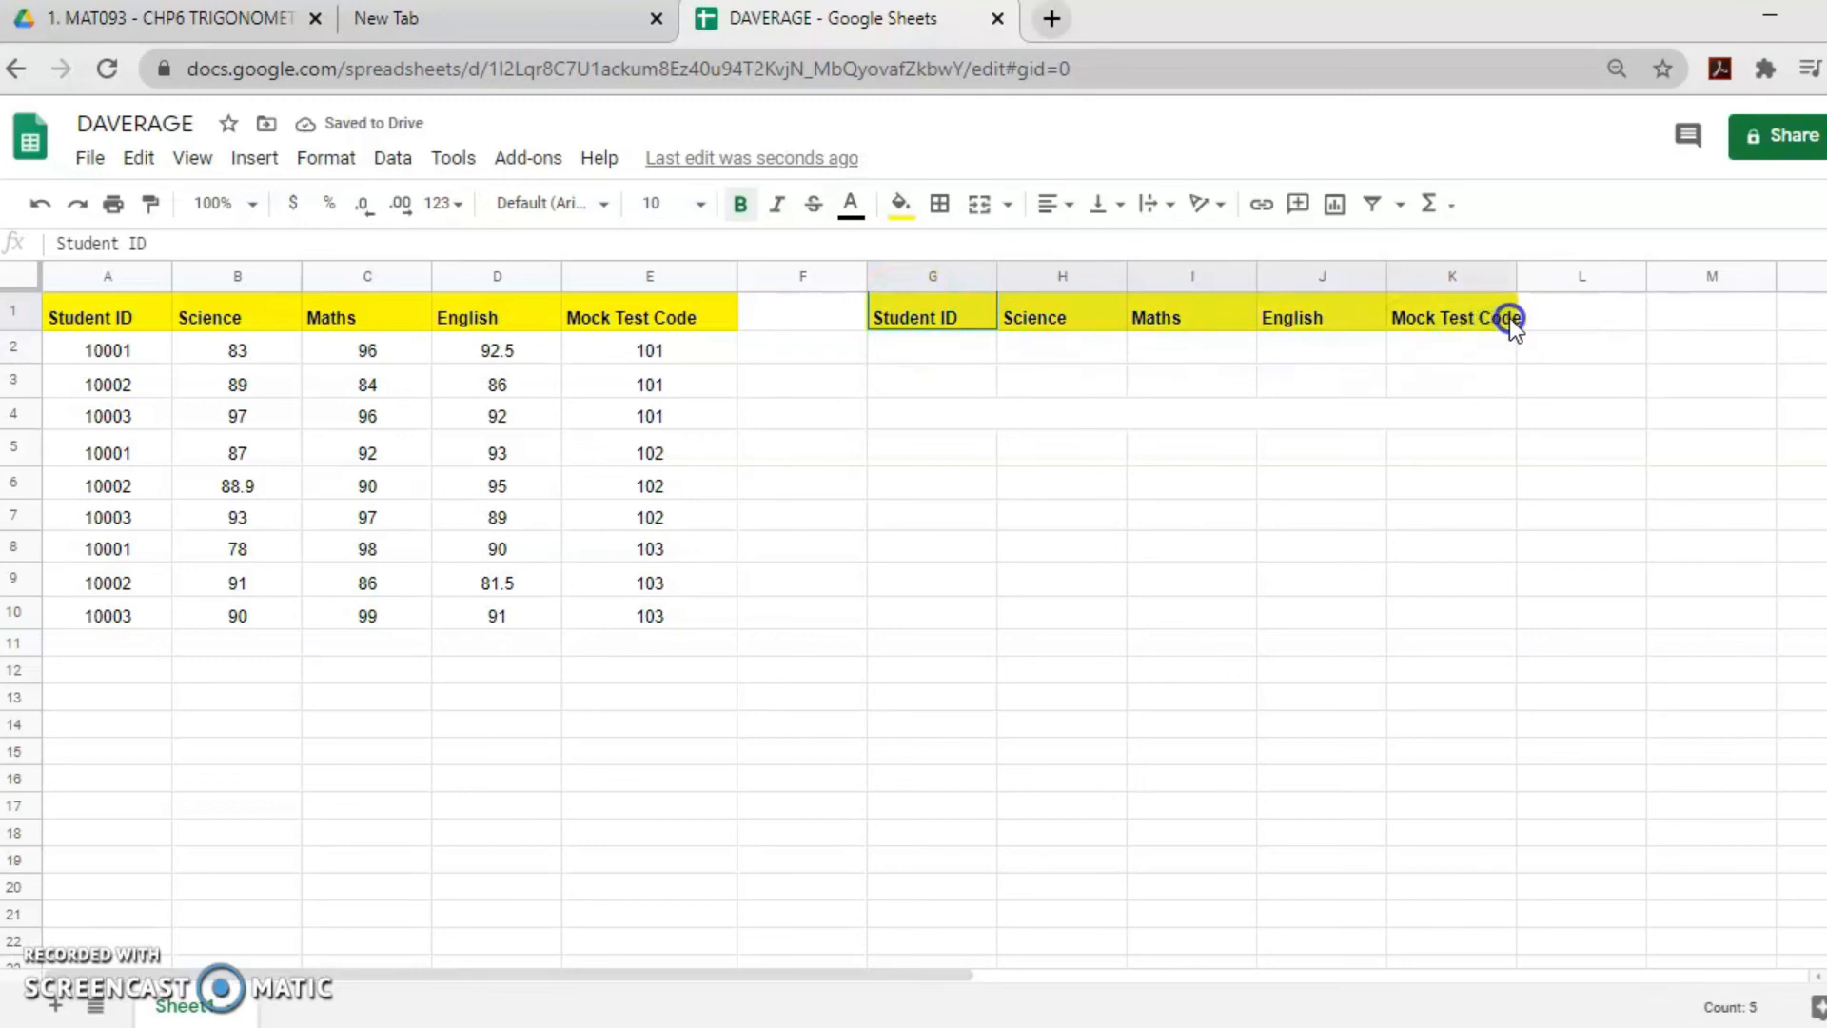
{"action": "left_click", "coordinate": [896, 214]}
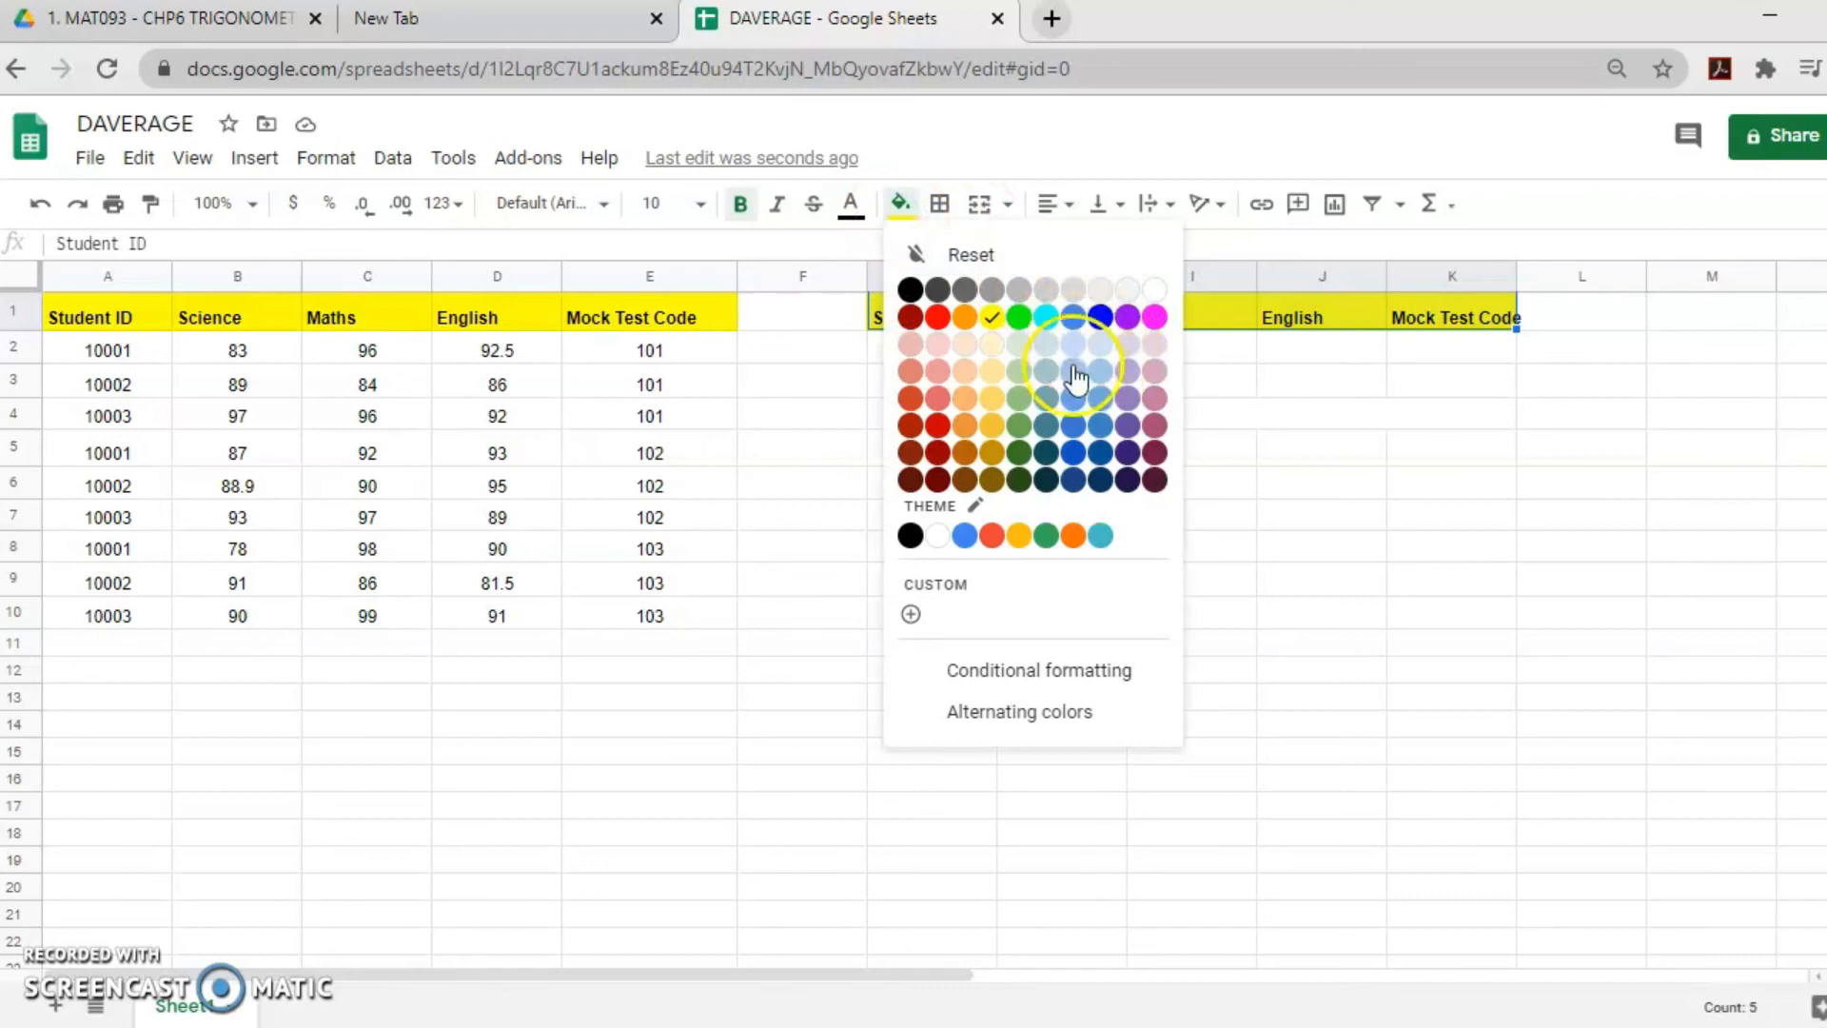
{"action": "left_click", "coordinate": [965, 372]}
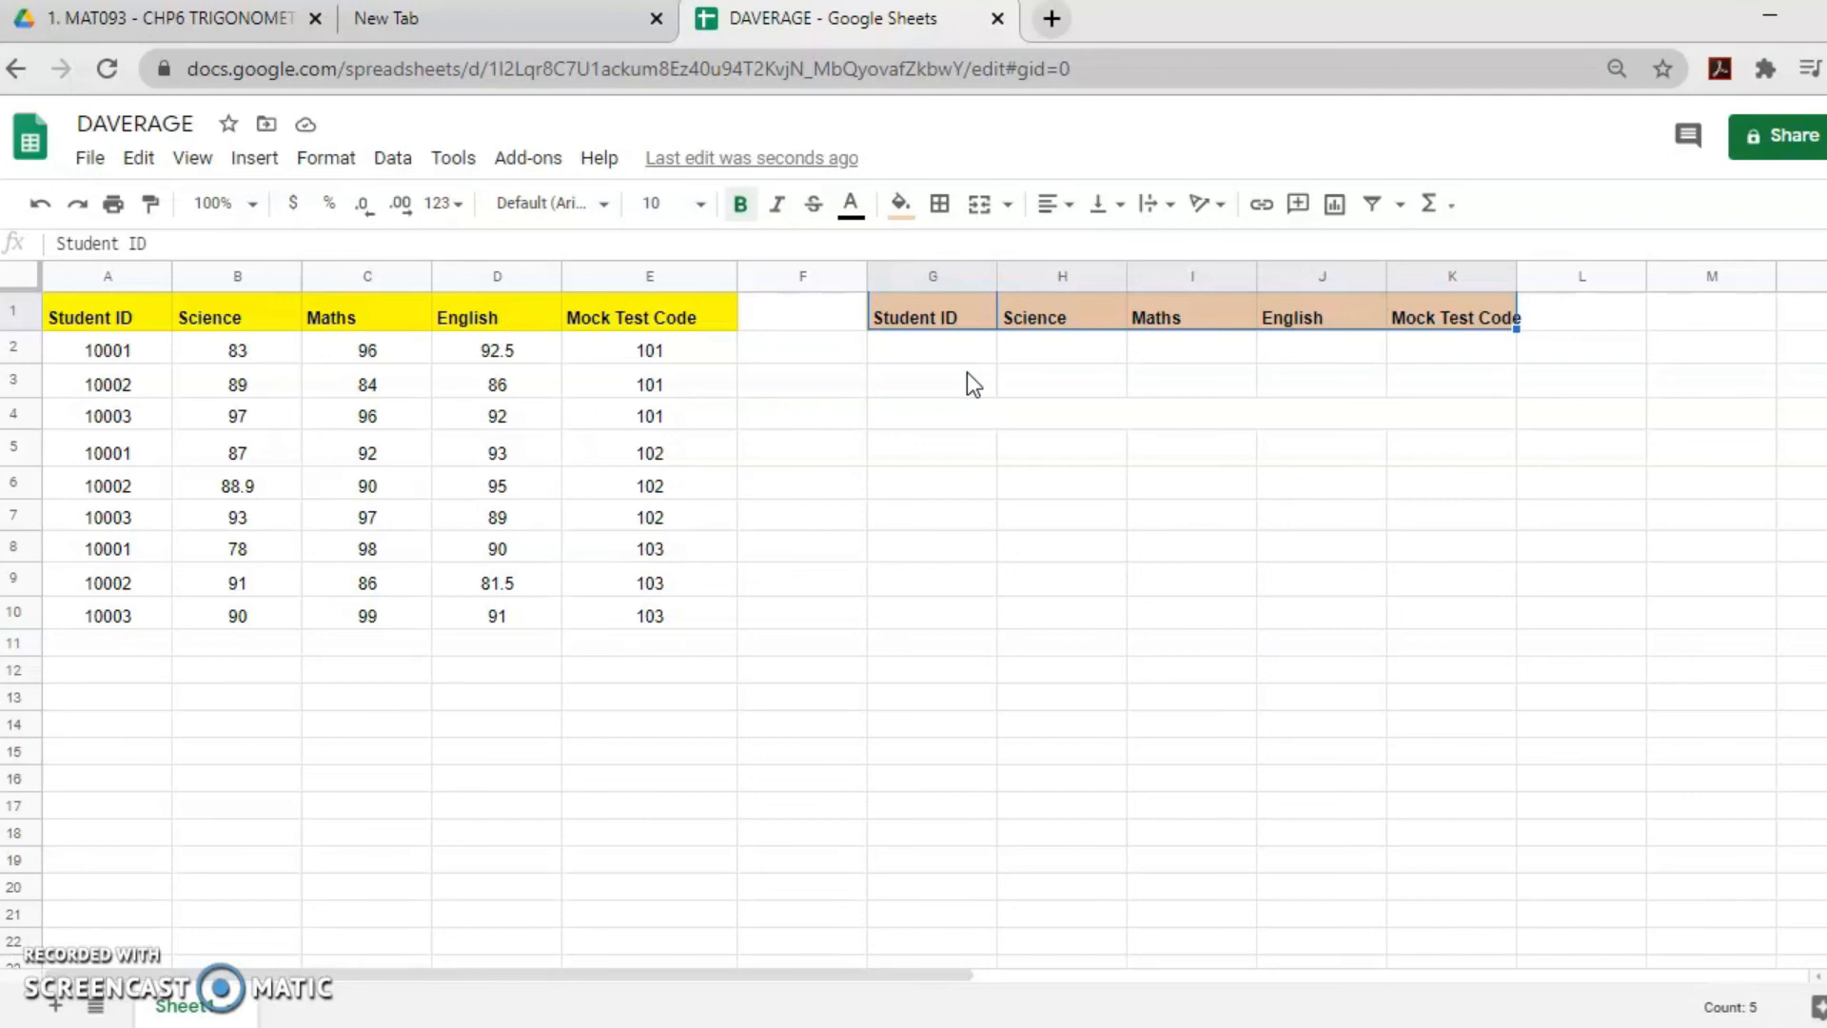
Enter the formula =A2 in G2 to set the Student ID criterion from the first student record
{"action": "left_click", "coordinate": [932, 346]}
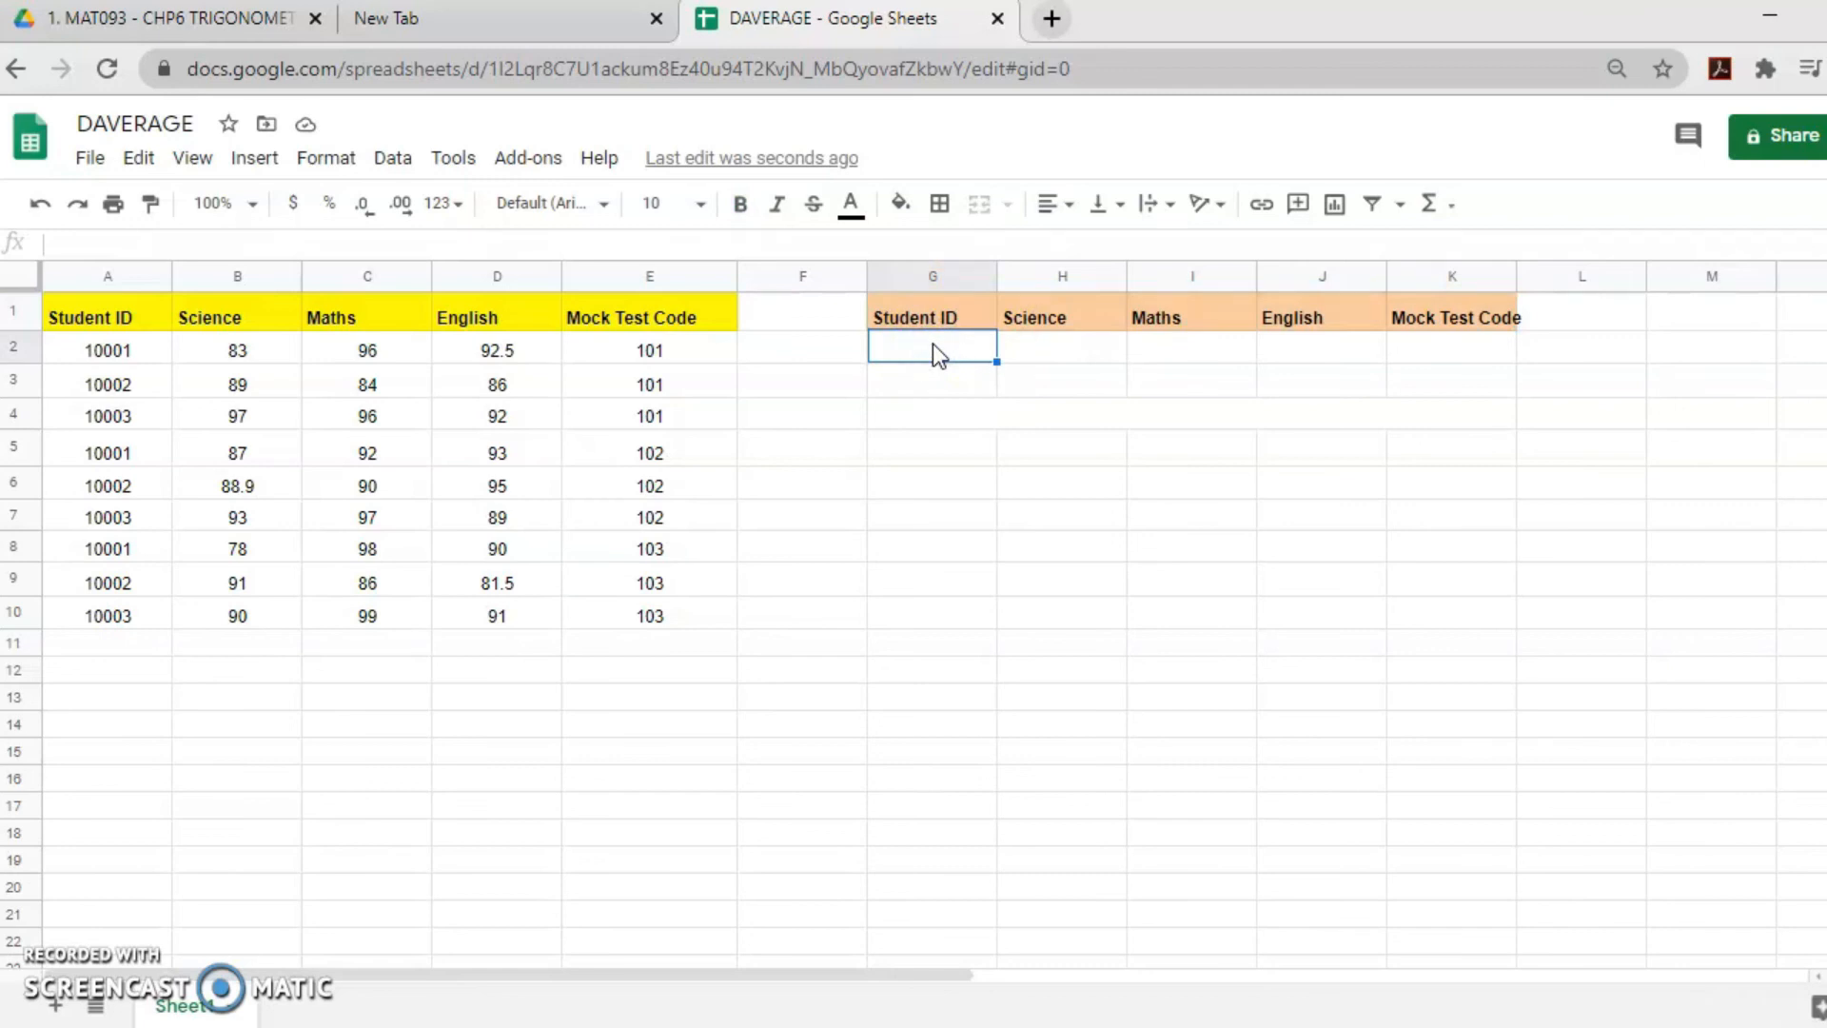
{"action": "type", "text": "="}
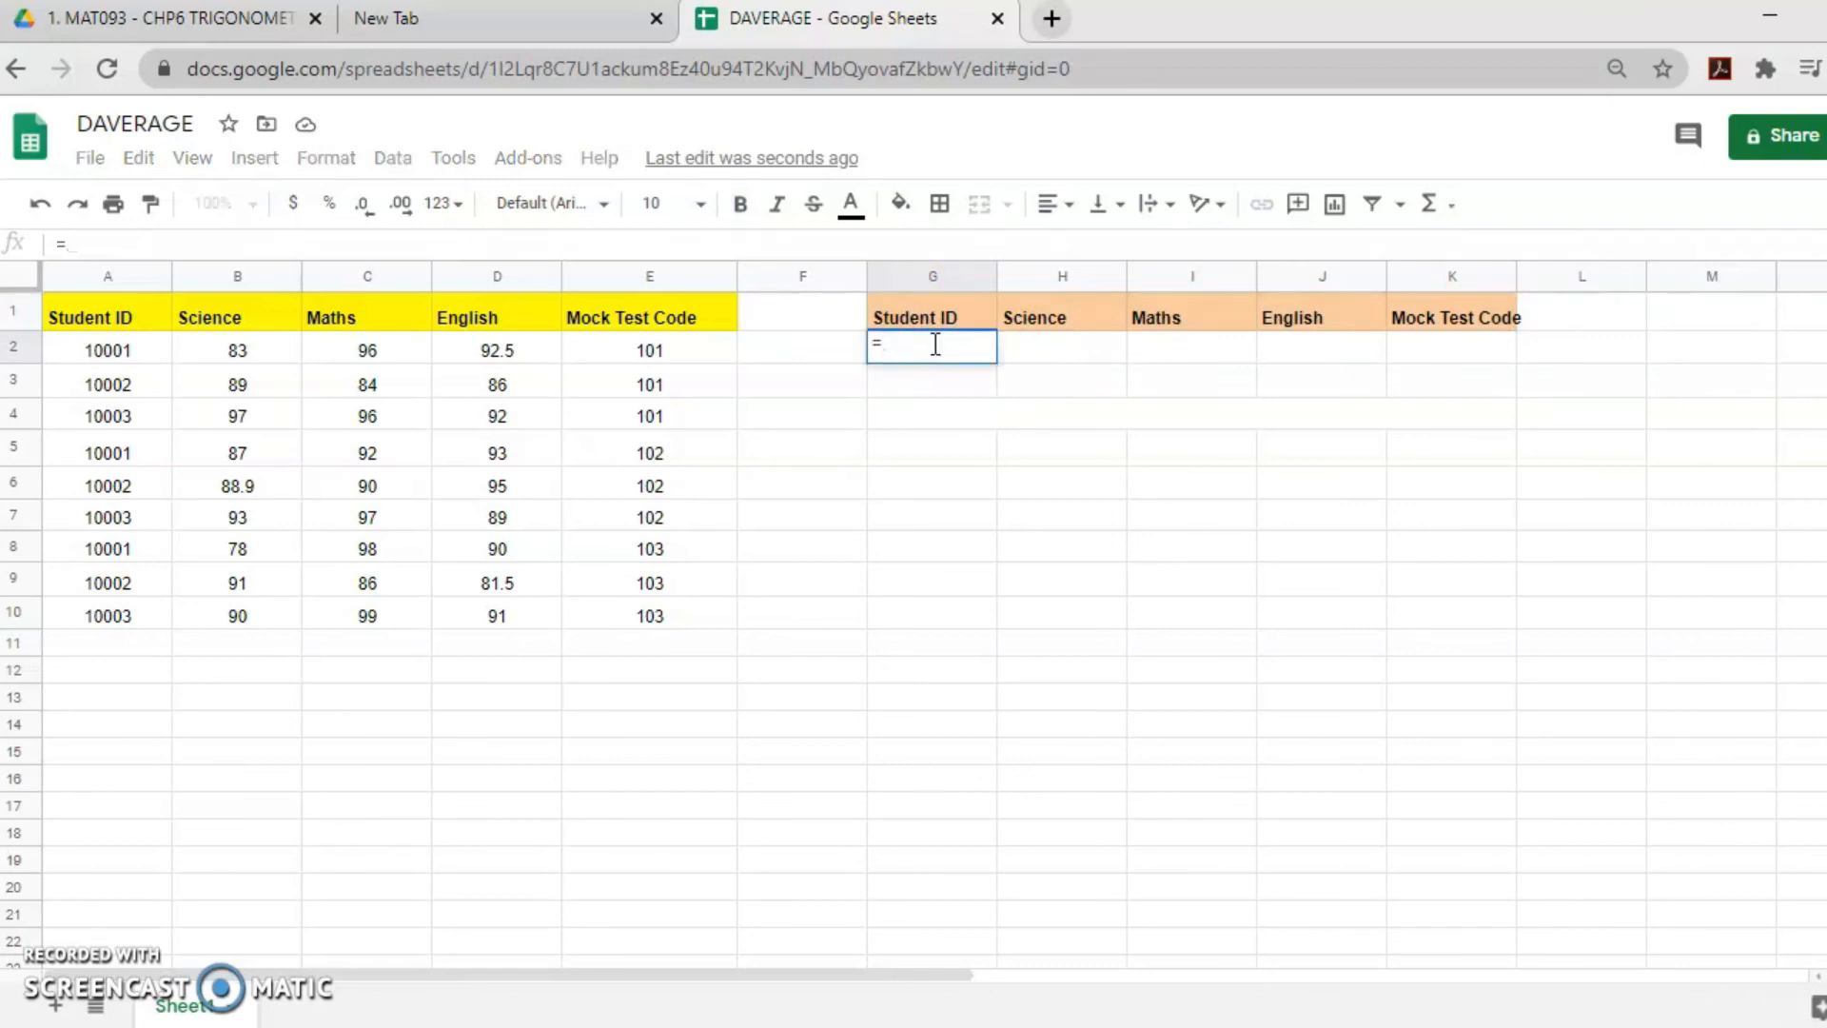
{"action": "left_click", "coordinate": [104, 354]}
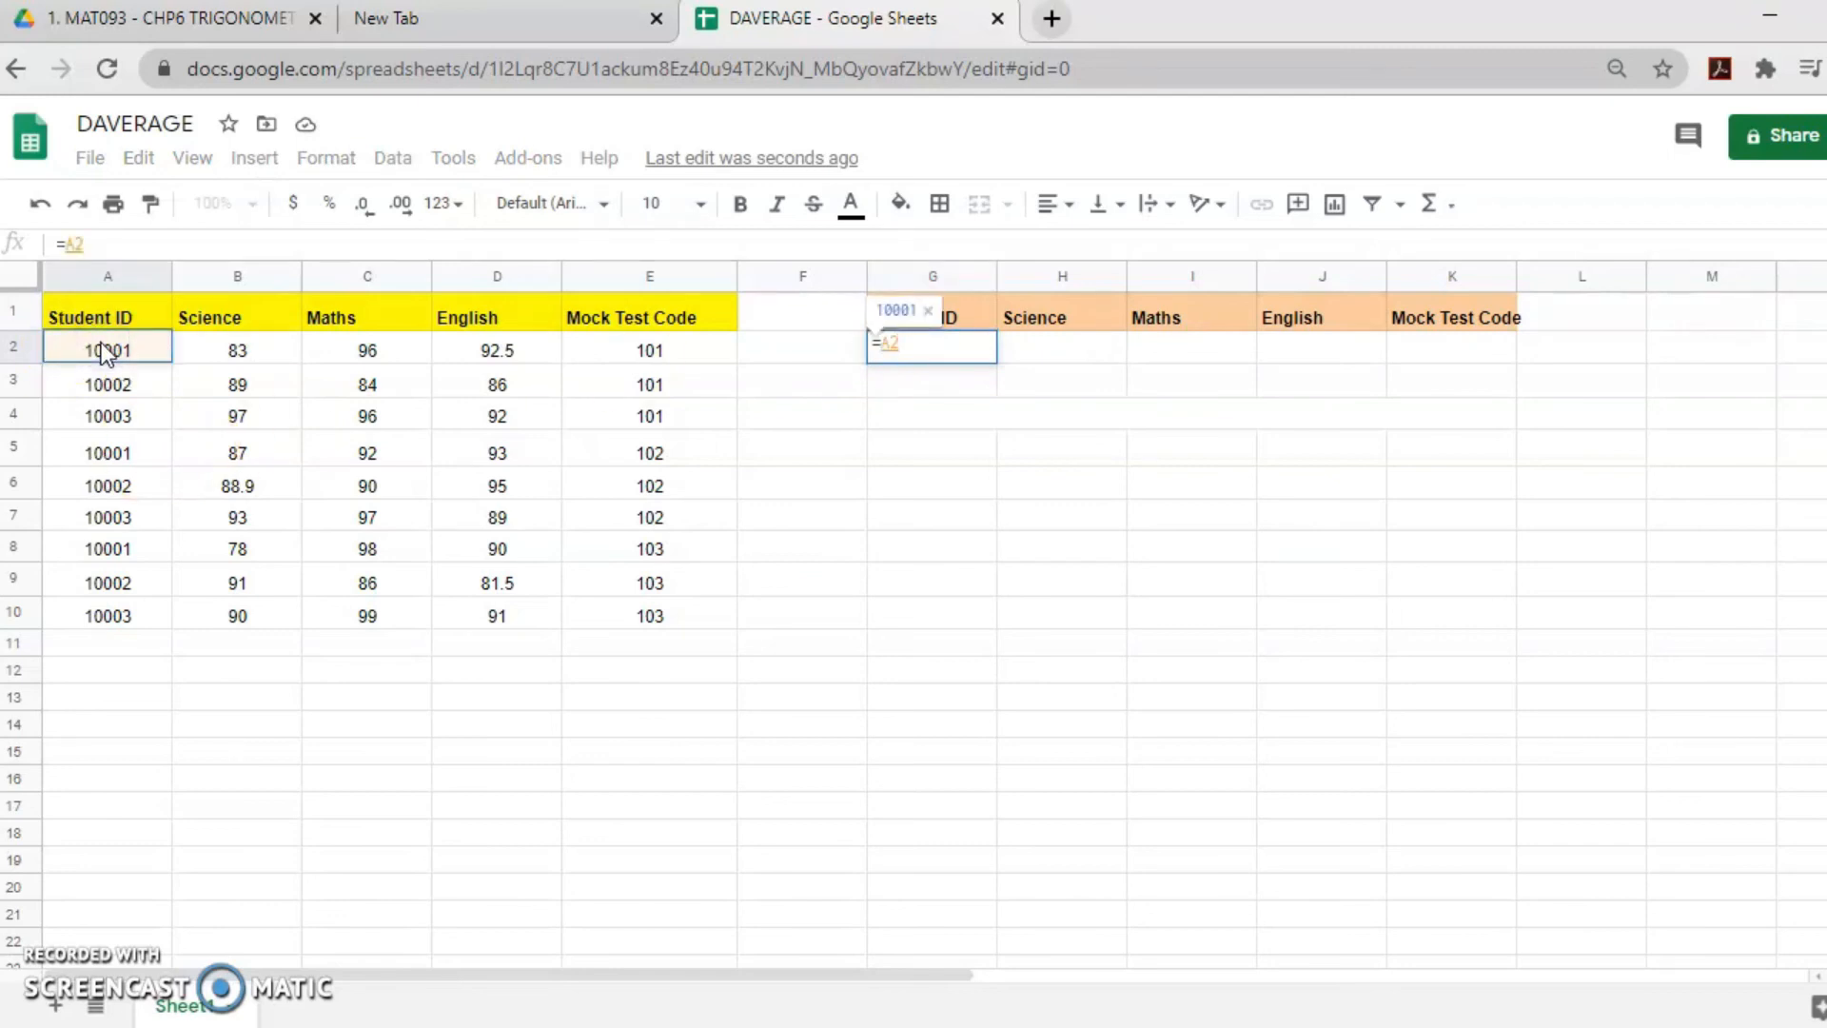
{"action": "key", "text": "Return"}
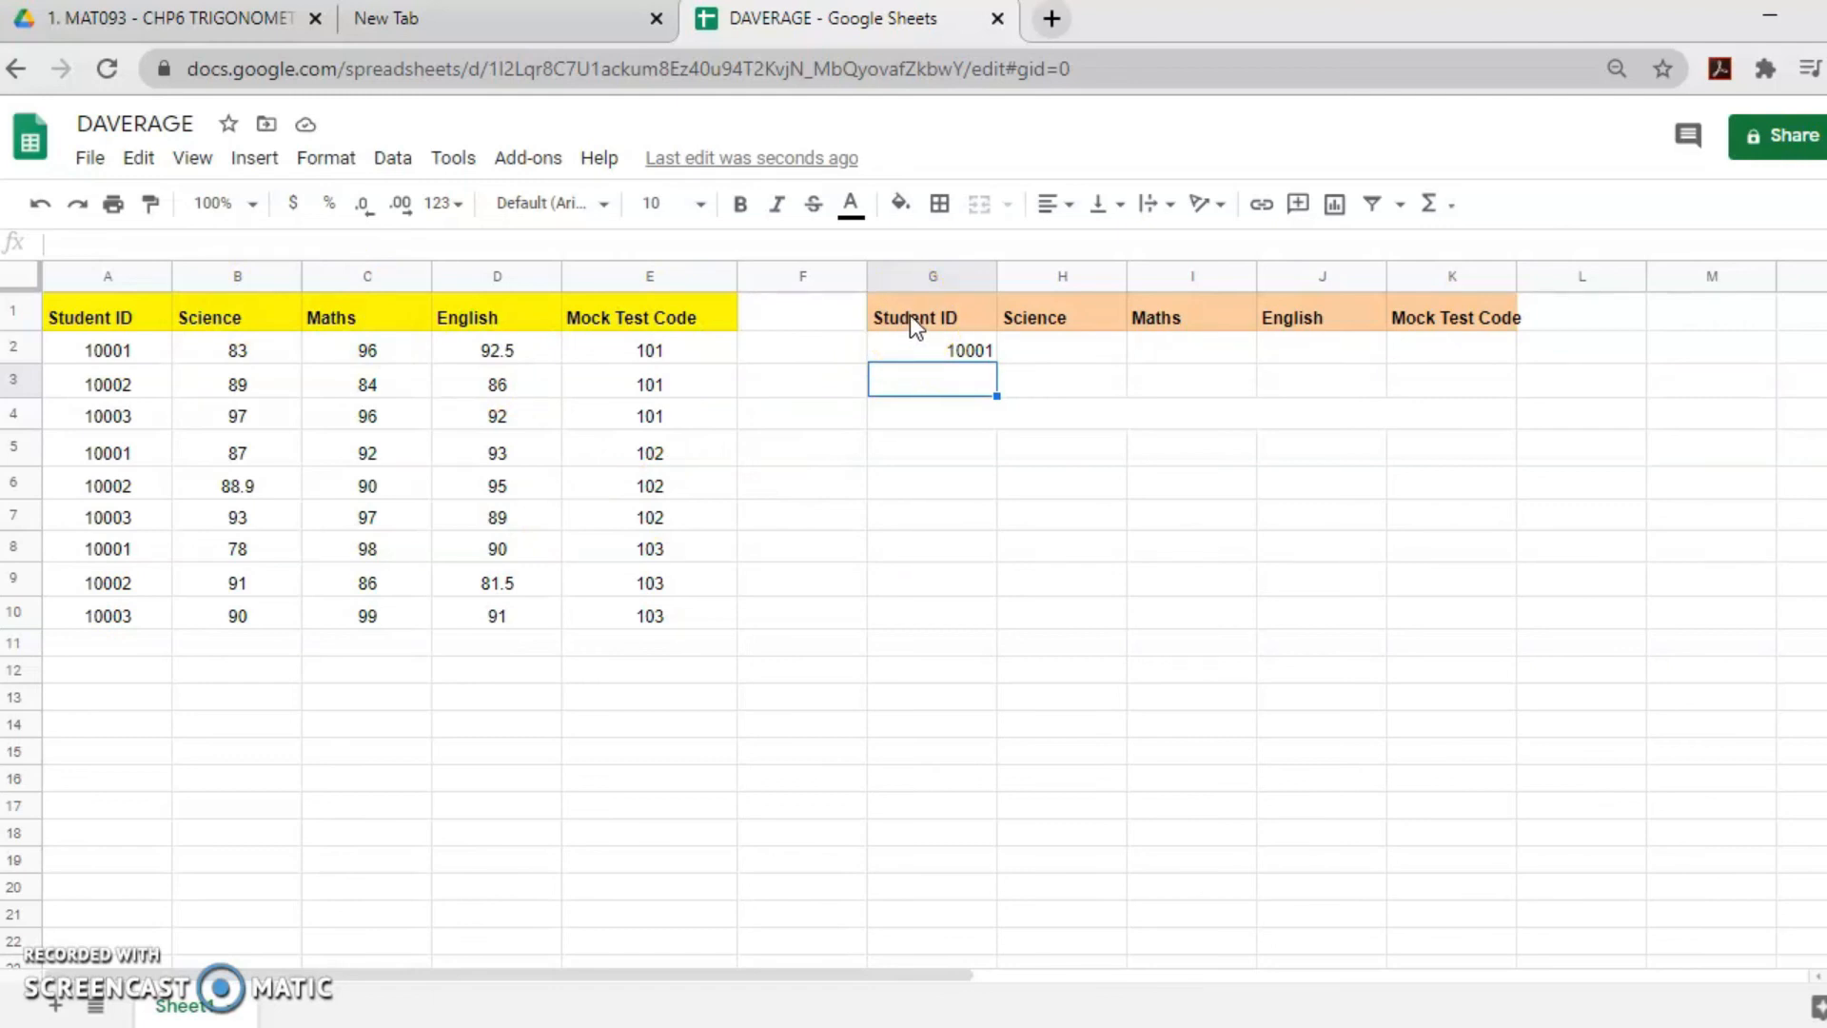
Copy the criteria headers G1:K1 and paste them at G5 as the headers of the results table
{"action": "left_click_drag", "start_coordinate": [898, 306], "coordinate": [1282, 316]}
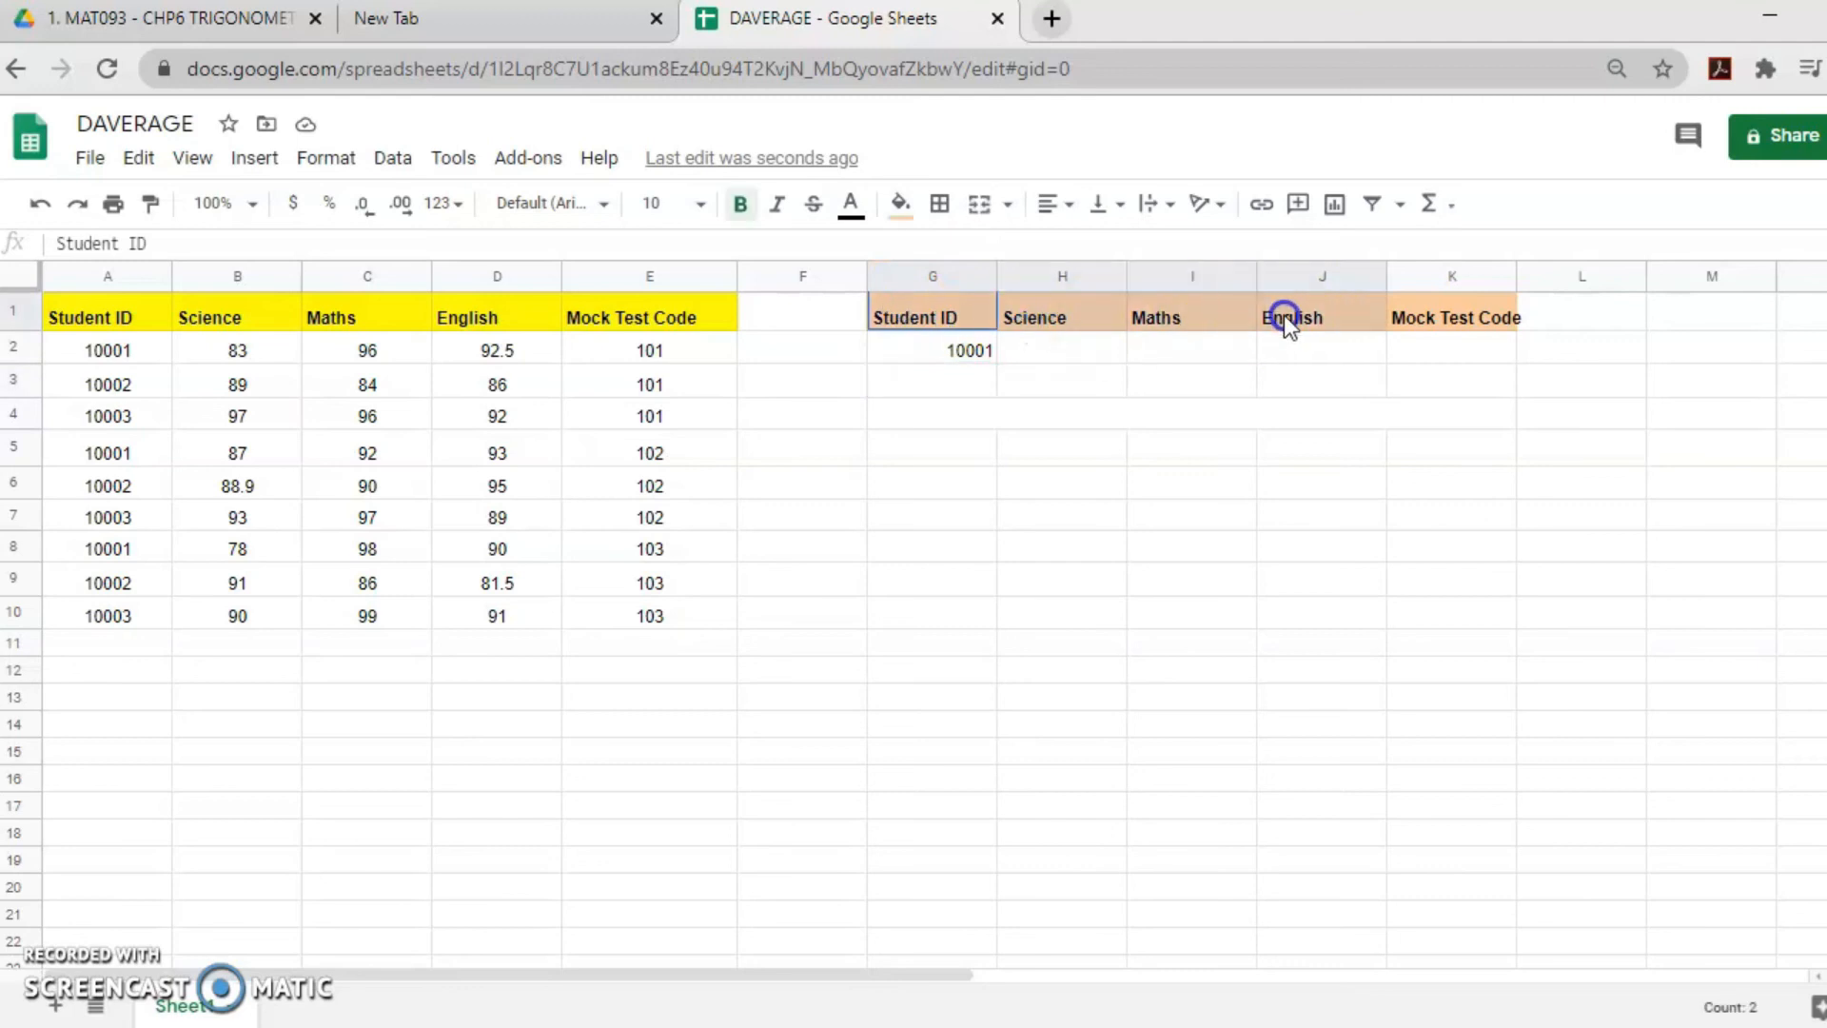
{"action": "left_click_drag", "start_coordinate": [1459, 316], "coordinate": [1481, 312]}
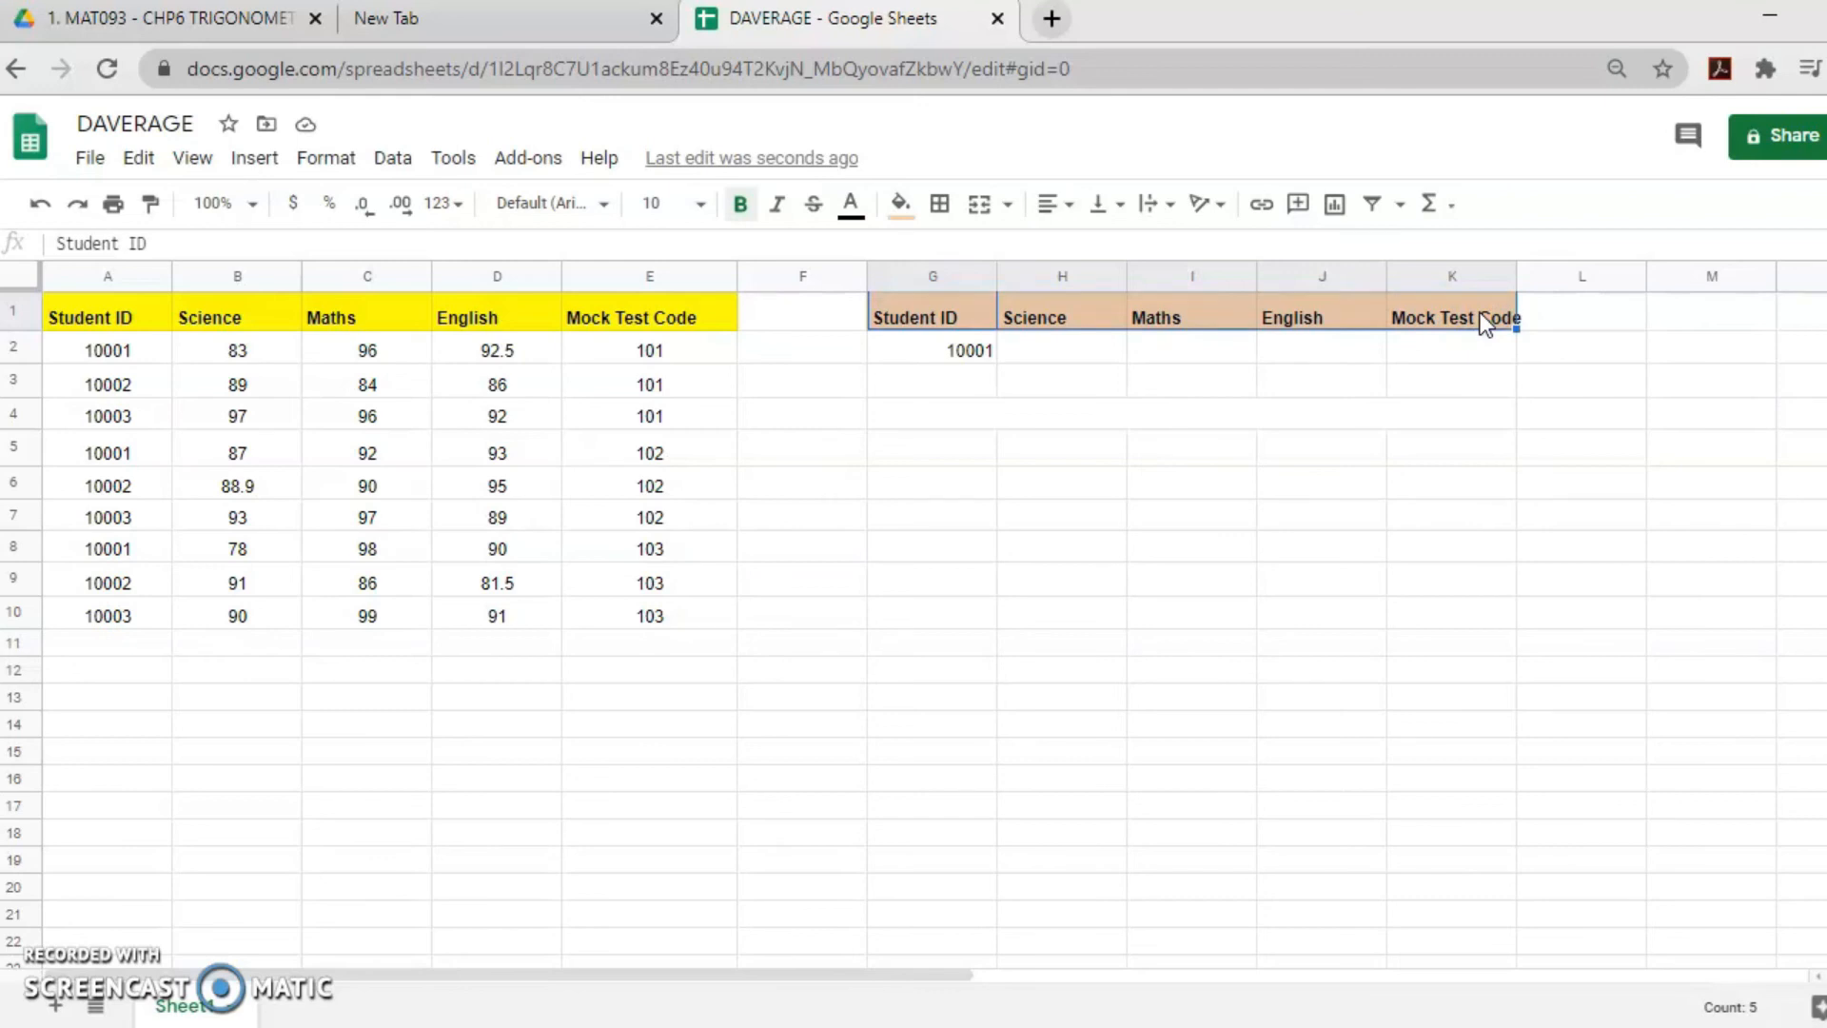
{"action": "key", "text": "ctrl+c"}
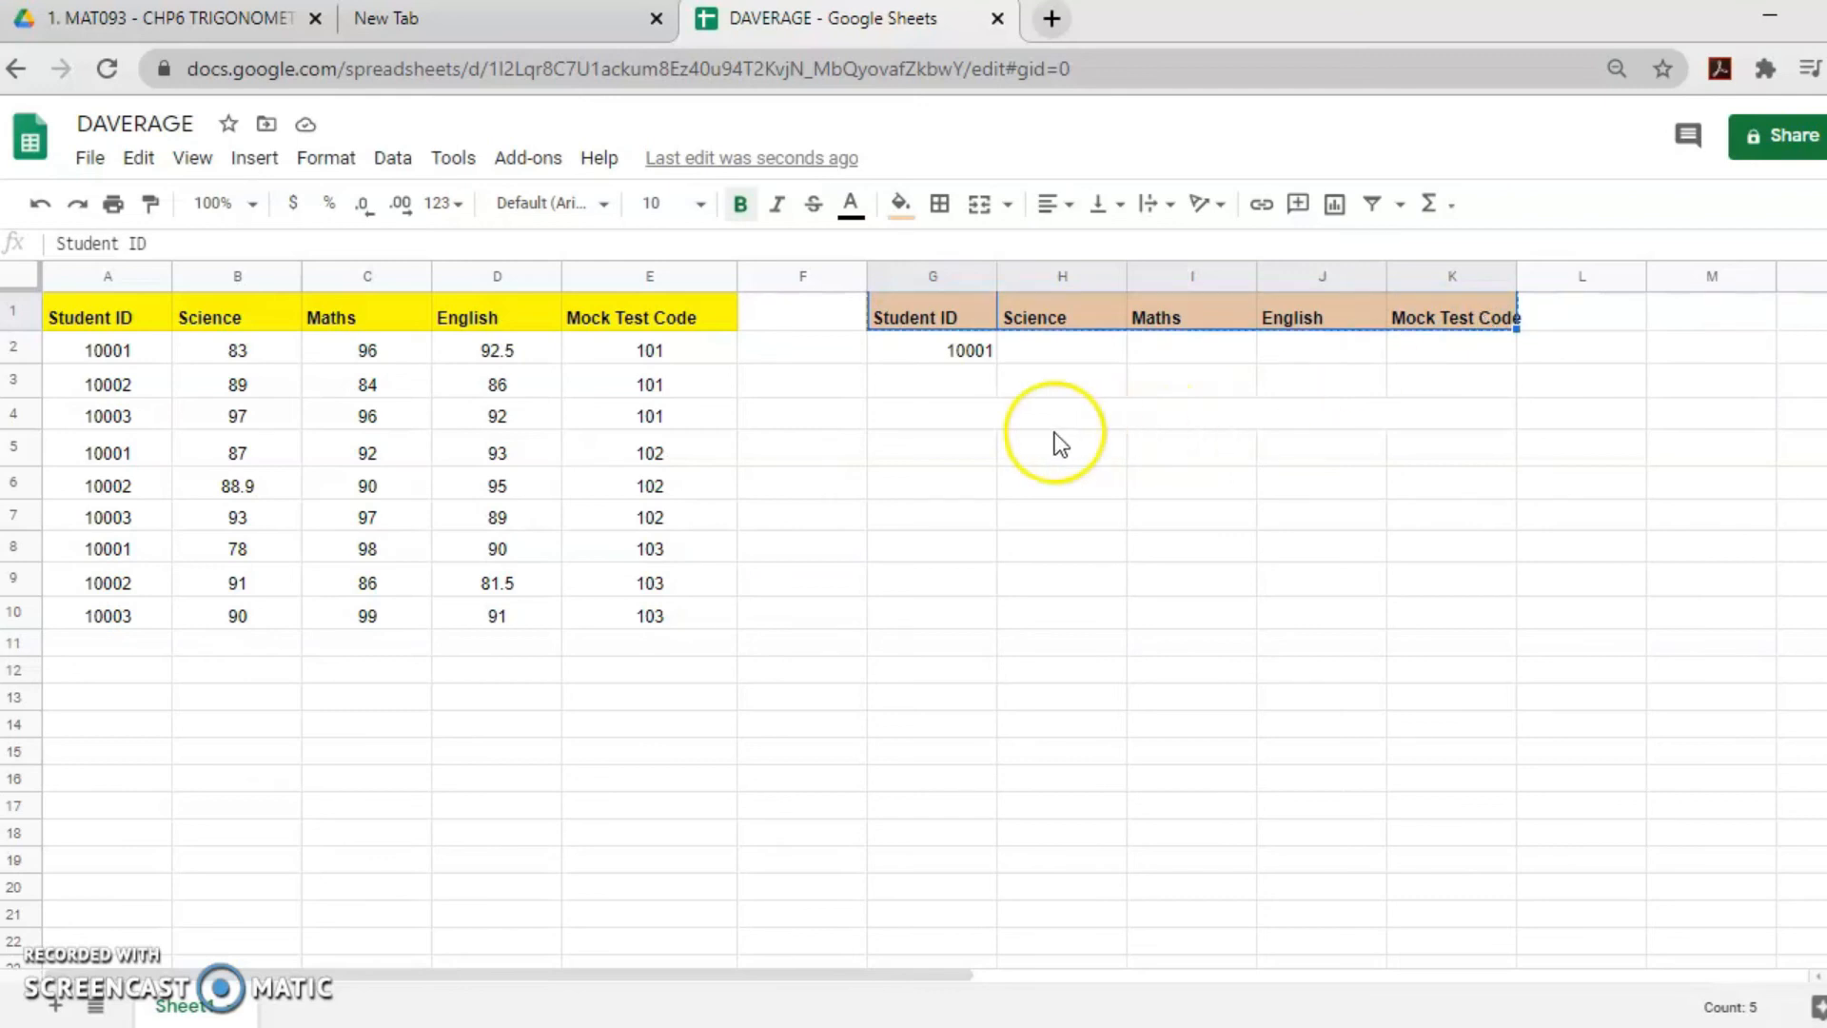
{"action": "left_click", "coordinate": [953, 451]}
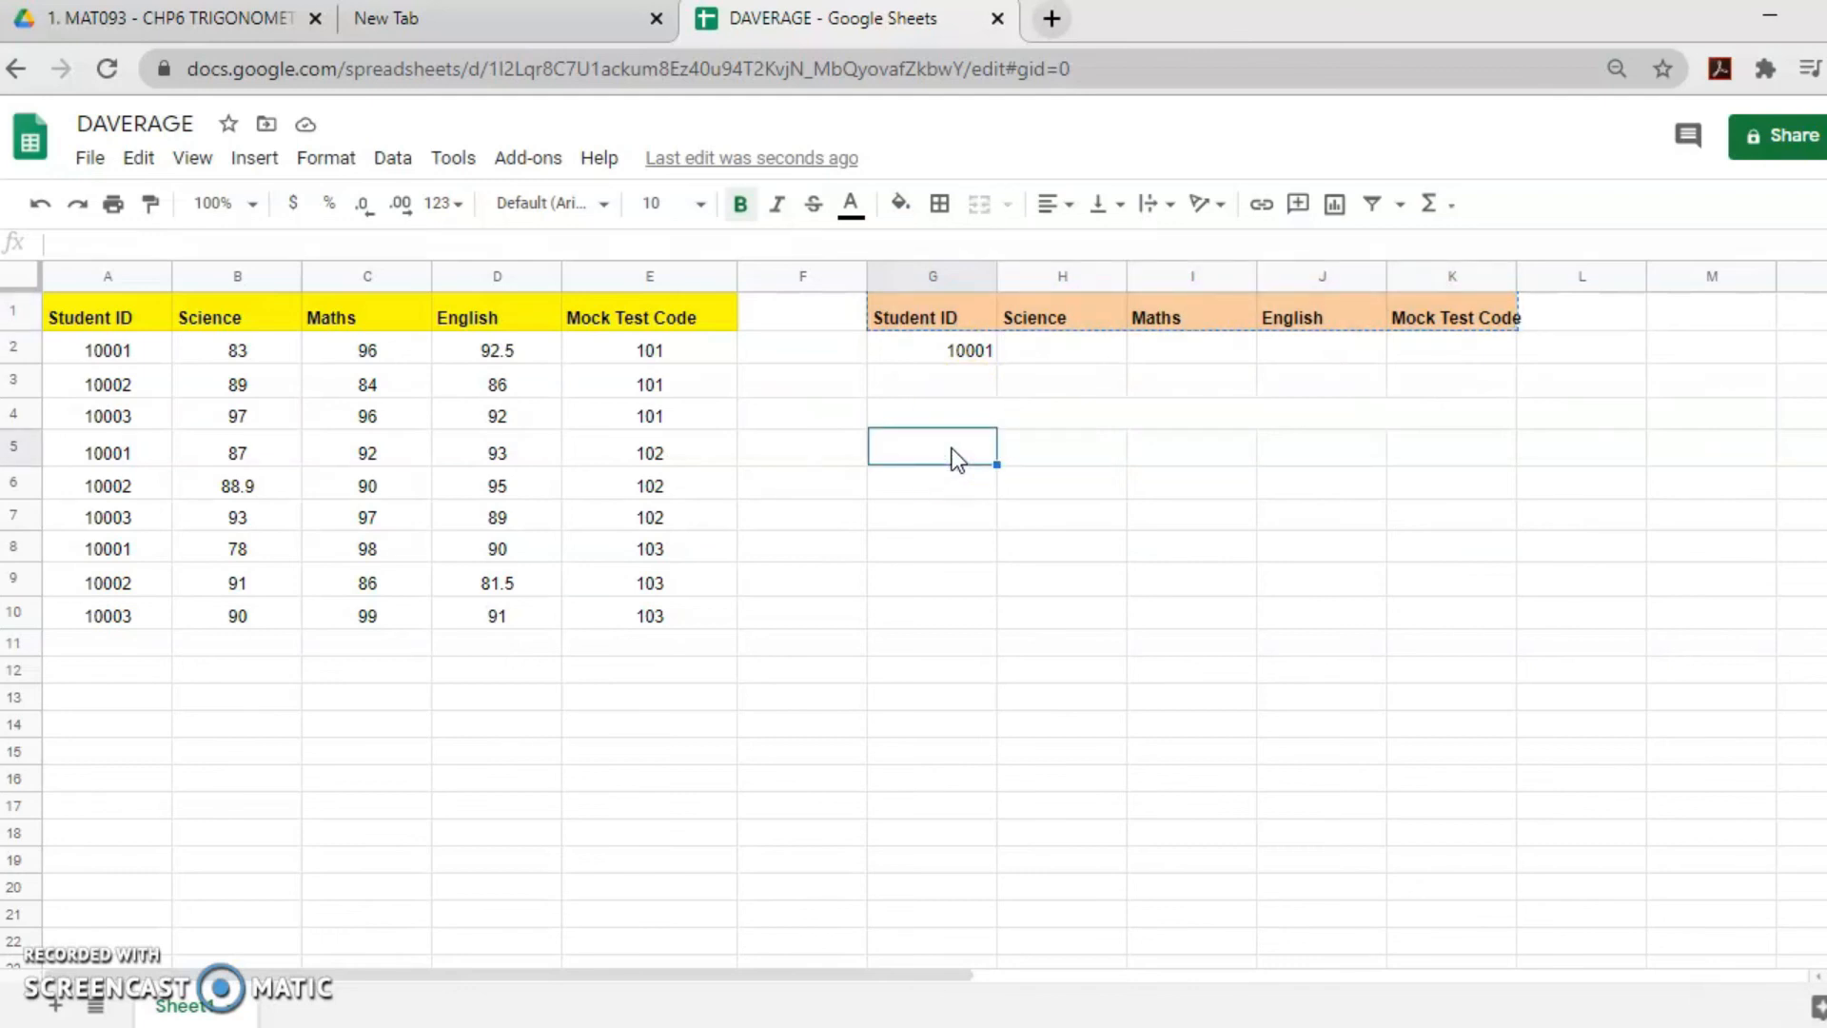
{"action": "key", "text": "ctrl+v"}
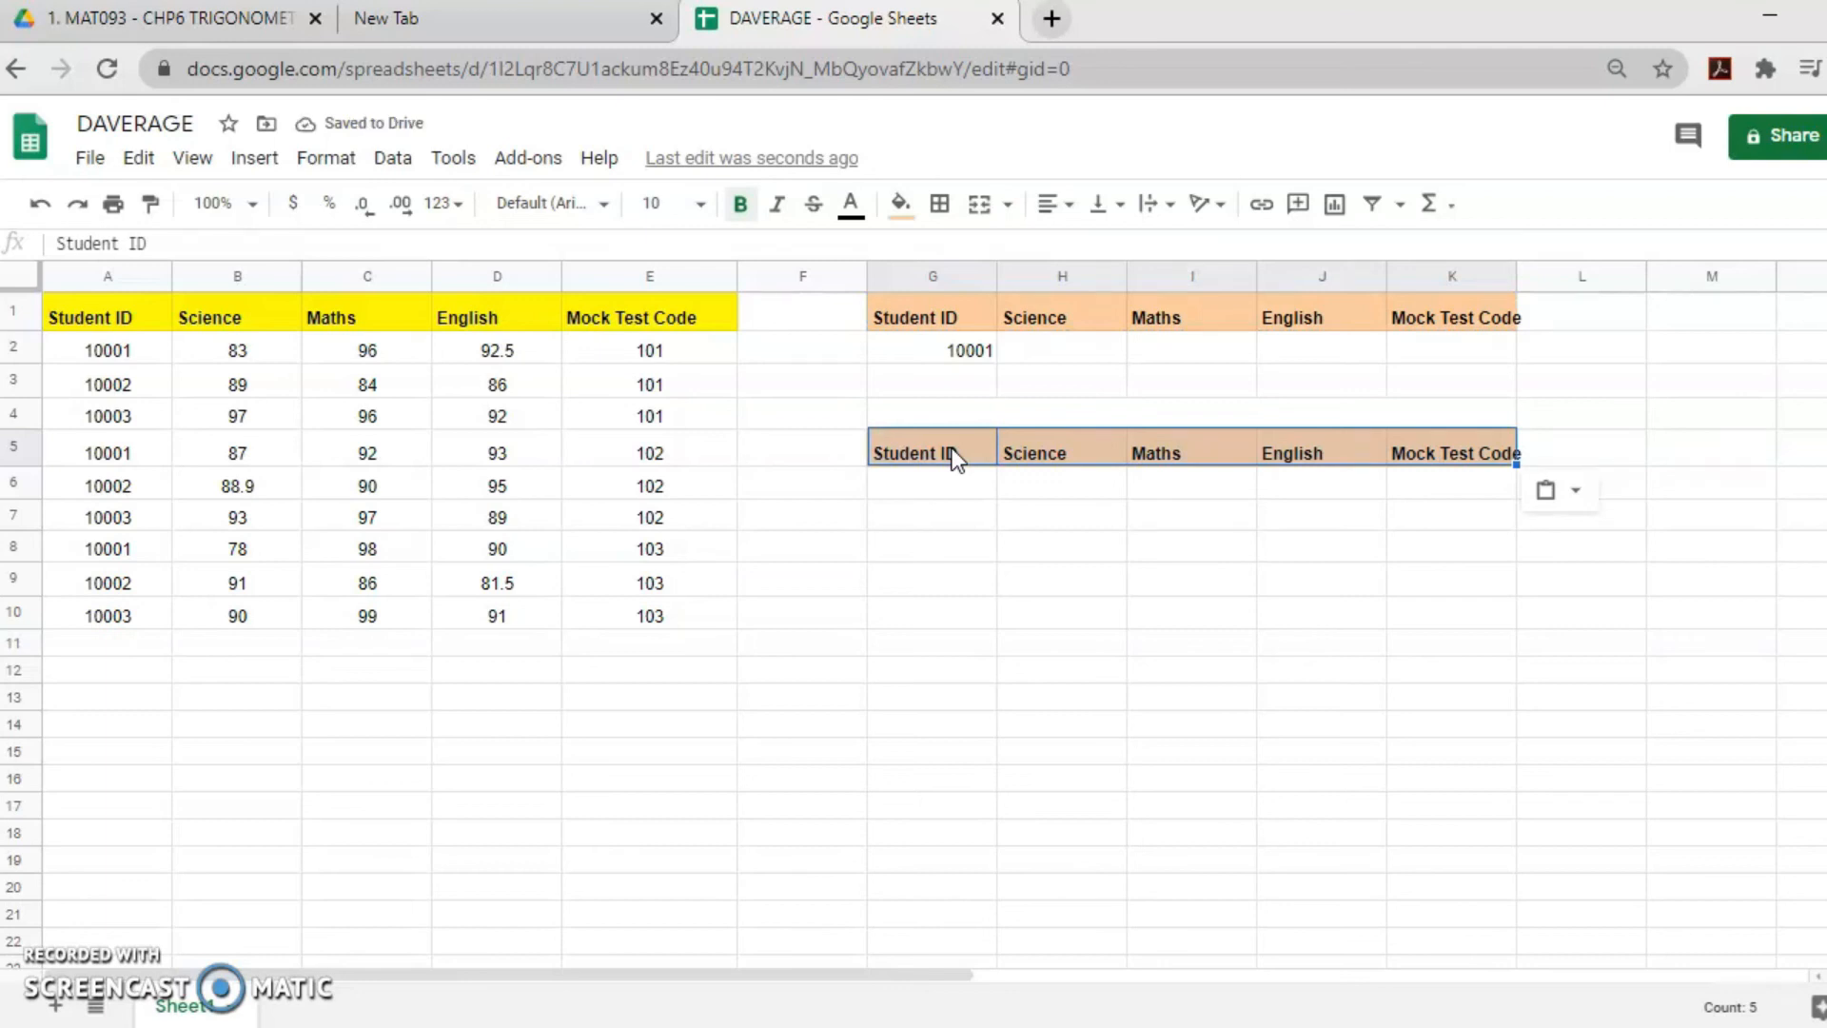
Enter the title "Average score" in the merged row 4 cell above the results headers
{"action": "left_click_drag", "start_coordinate": [915, 453], "coordinate": [1435, 461]}
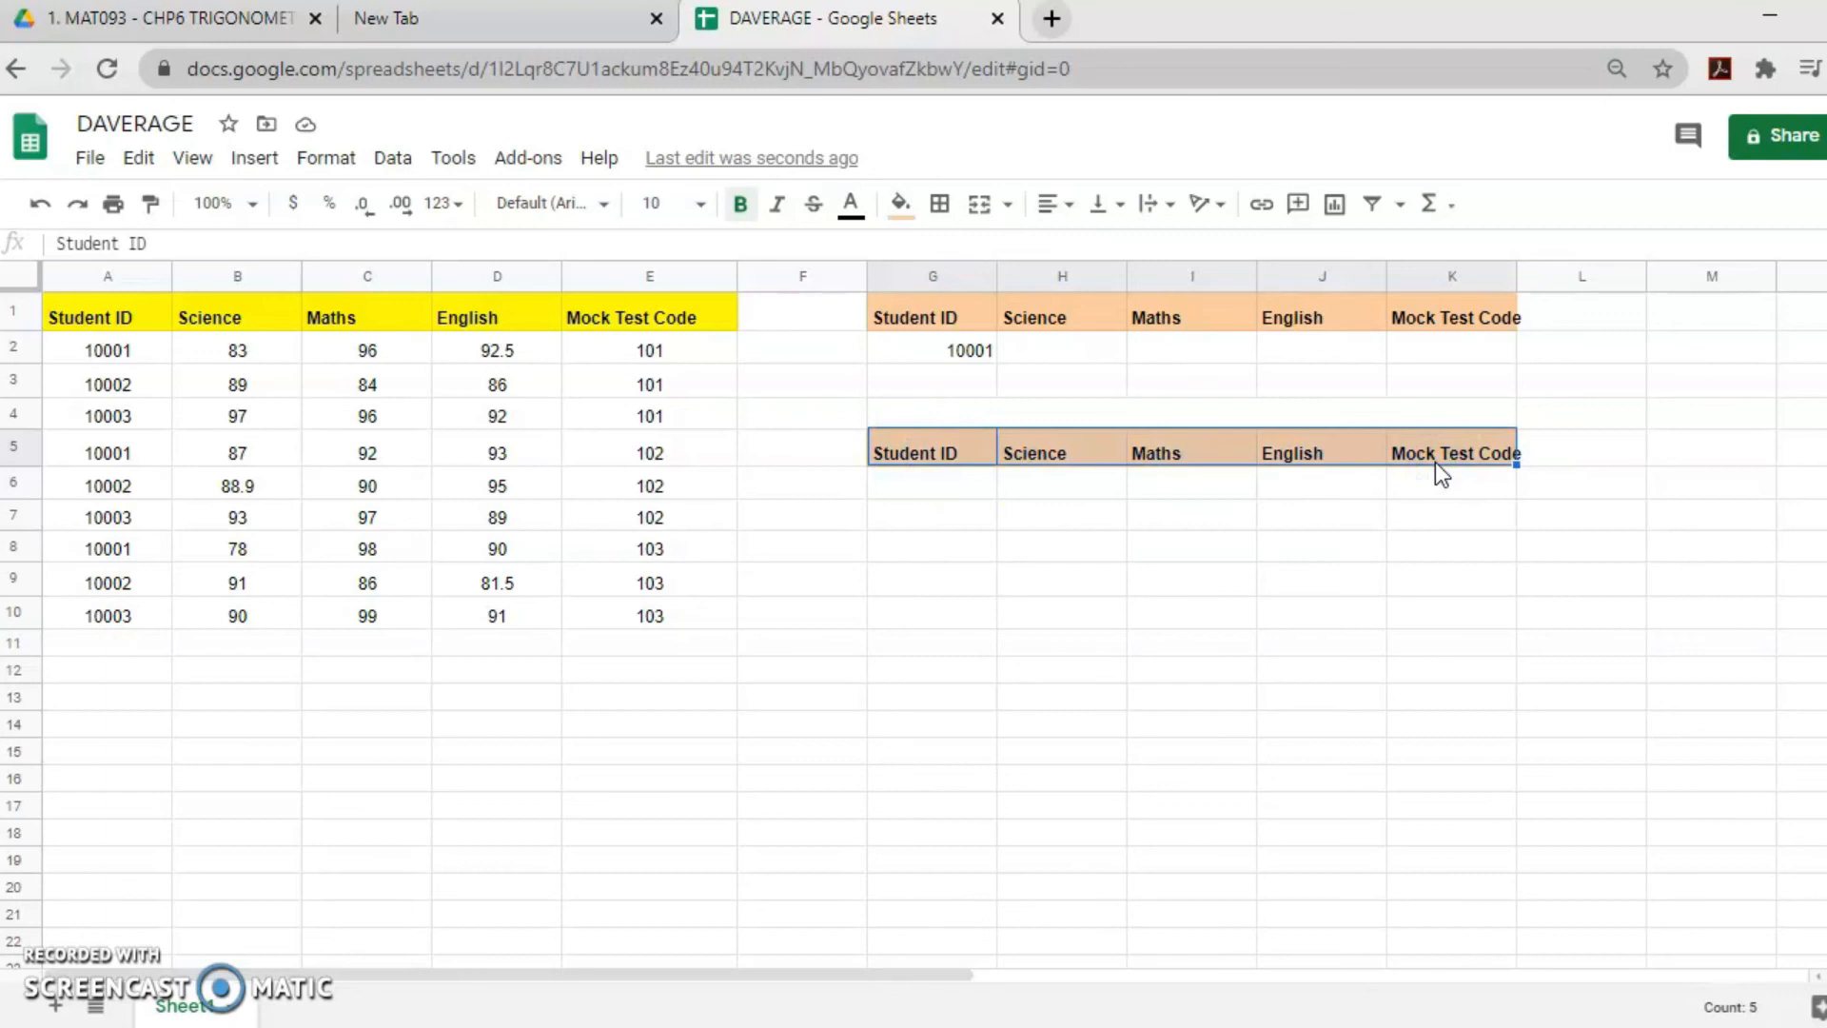
{"action": "left_click", "coordinate": [1106, 413]}
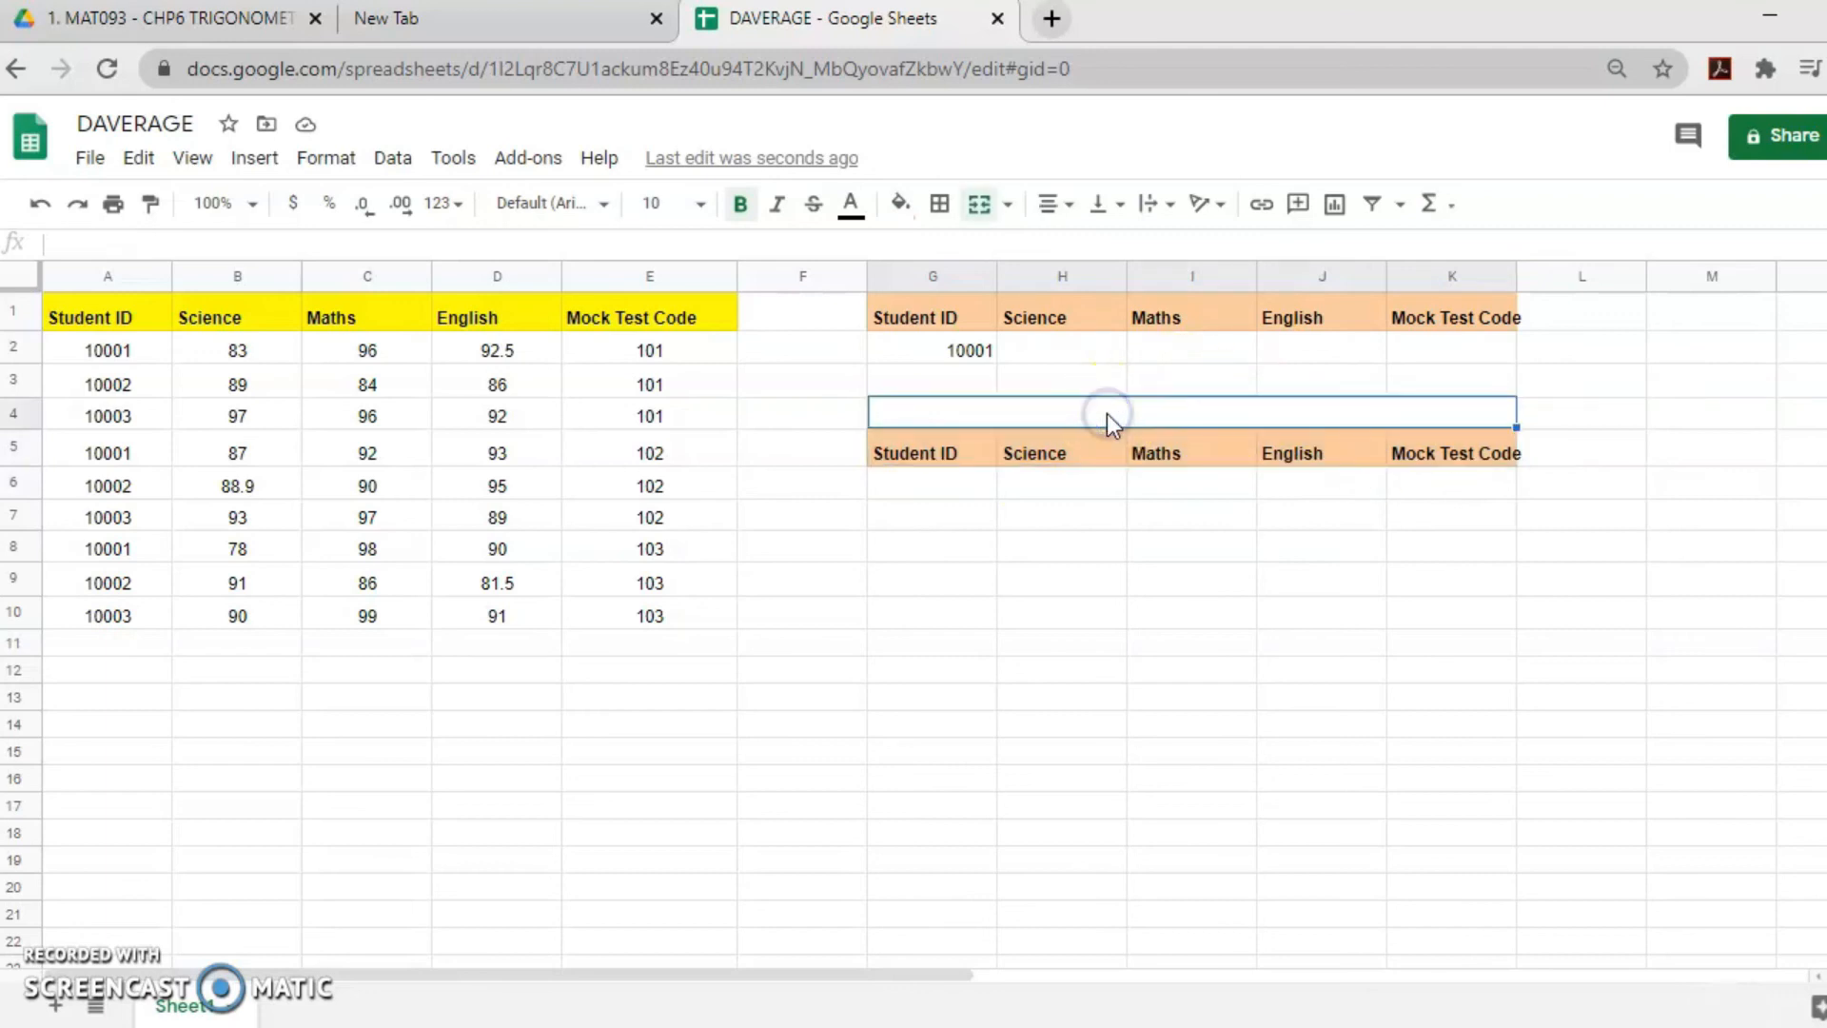
{"action": "type", "text": "Av"}
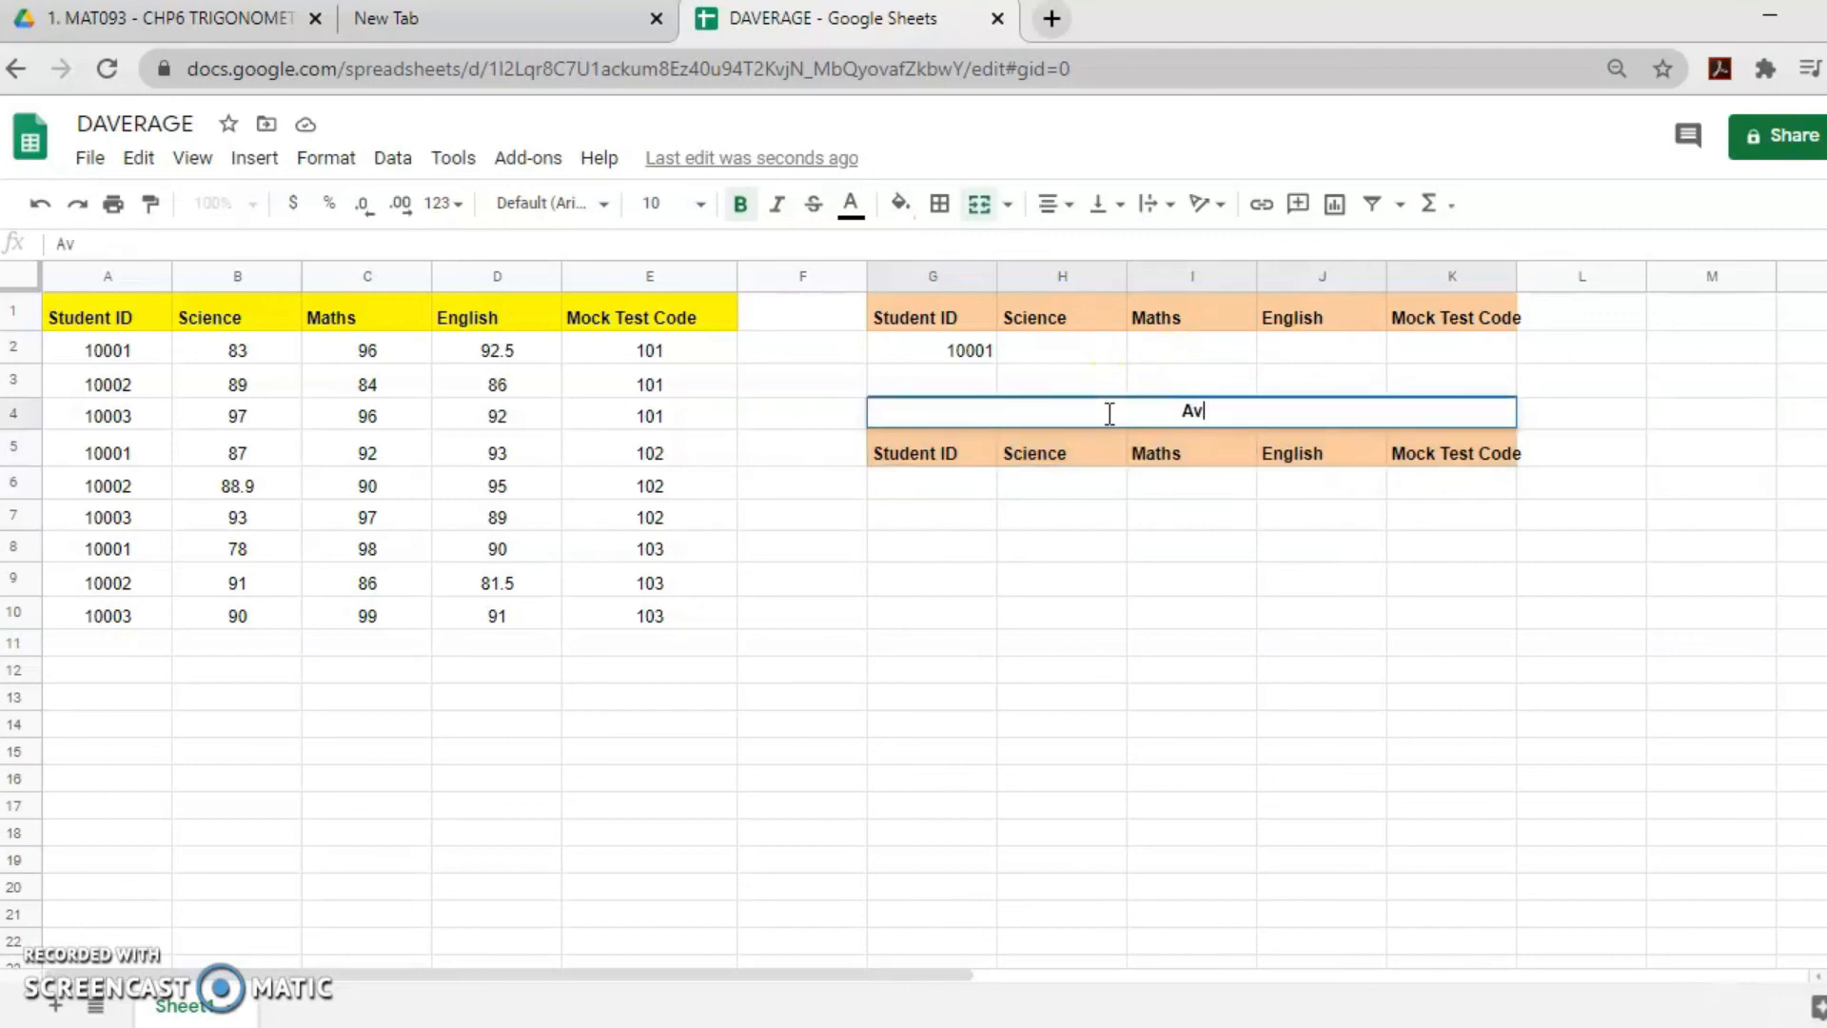
{"action": "type", "text": "erage score"}
{"action": "left_click", "coordinate": [921, 411]}
{"action": "left_click_drag", "start_coordinate": [1141, 419], "coordinate": [1447, 409]}
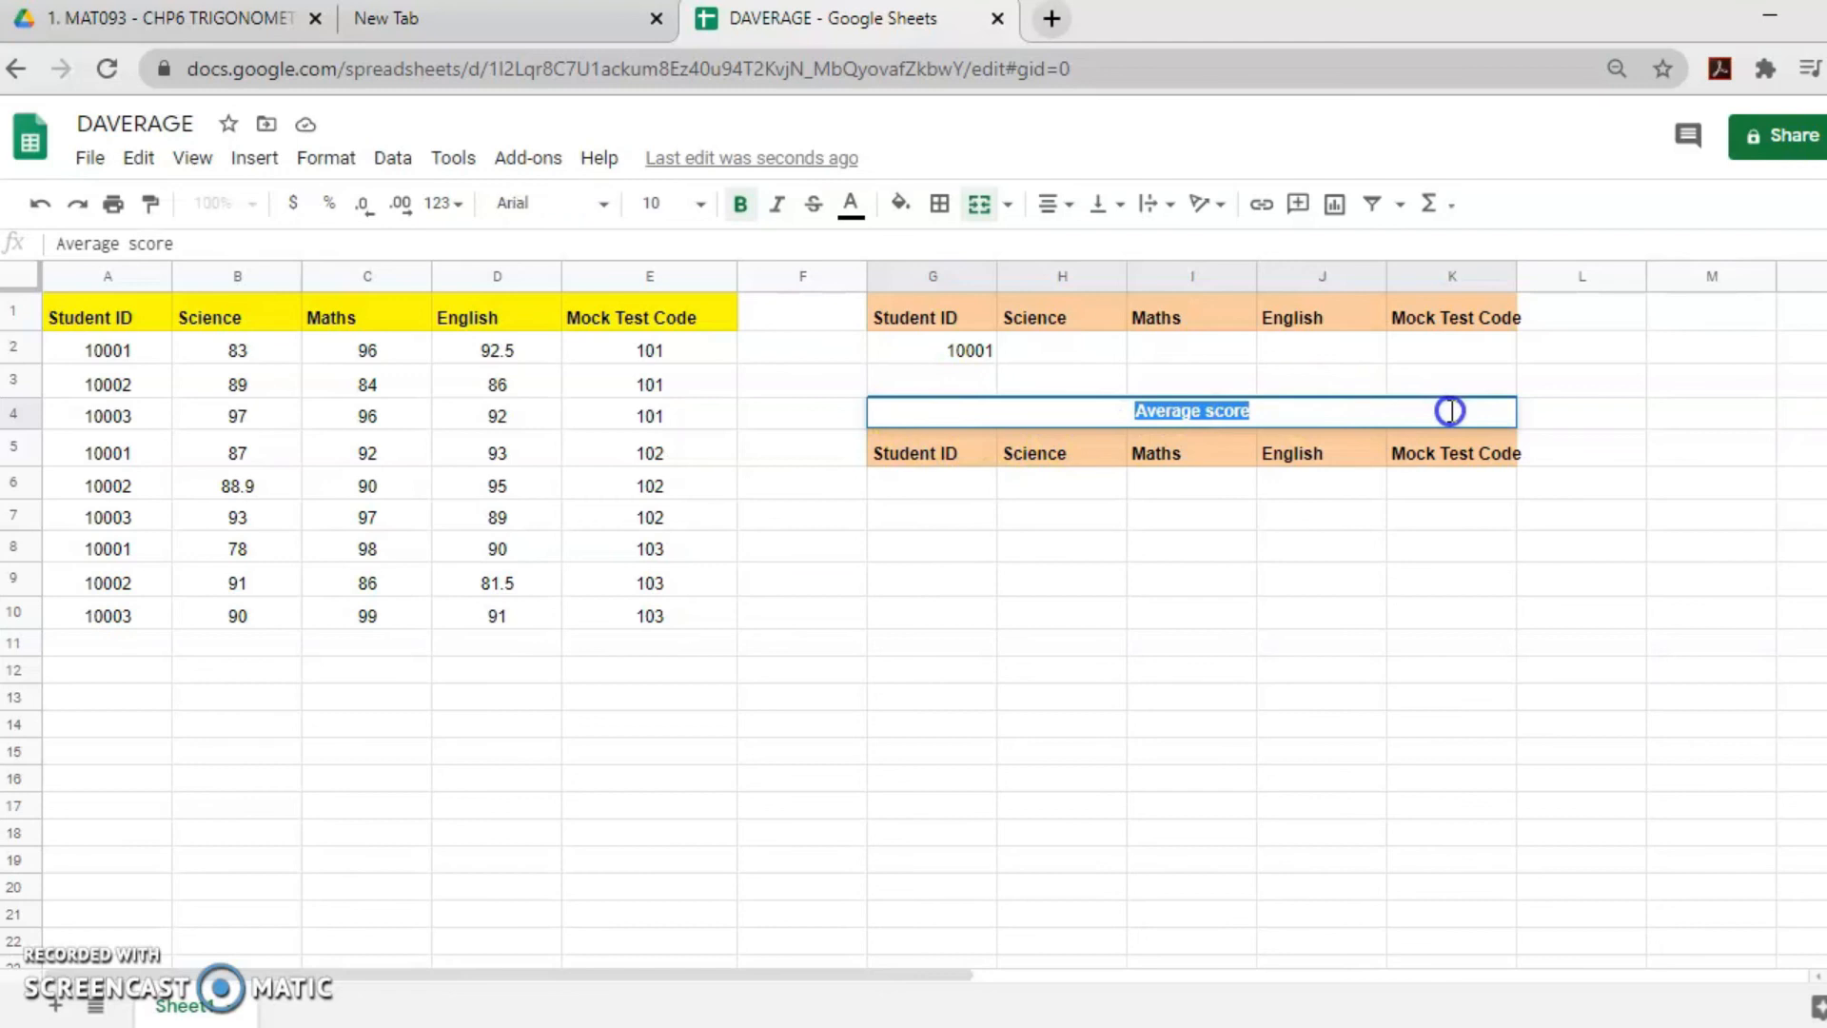
{"action": "left_click", "coordinate": [1435, 434]}
{"action": "left_click", "coordinate": [965, 411]}
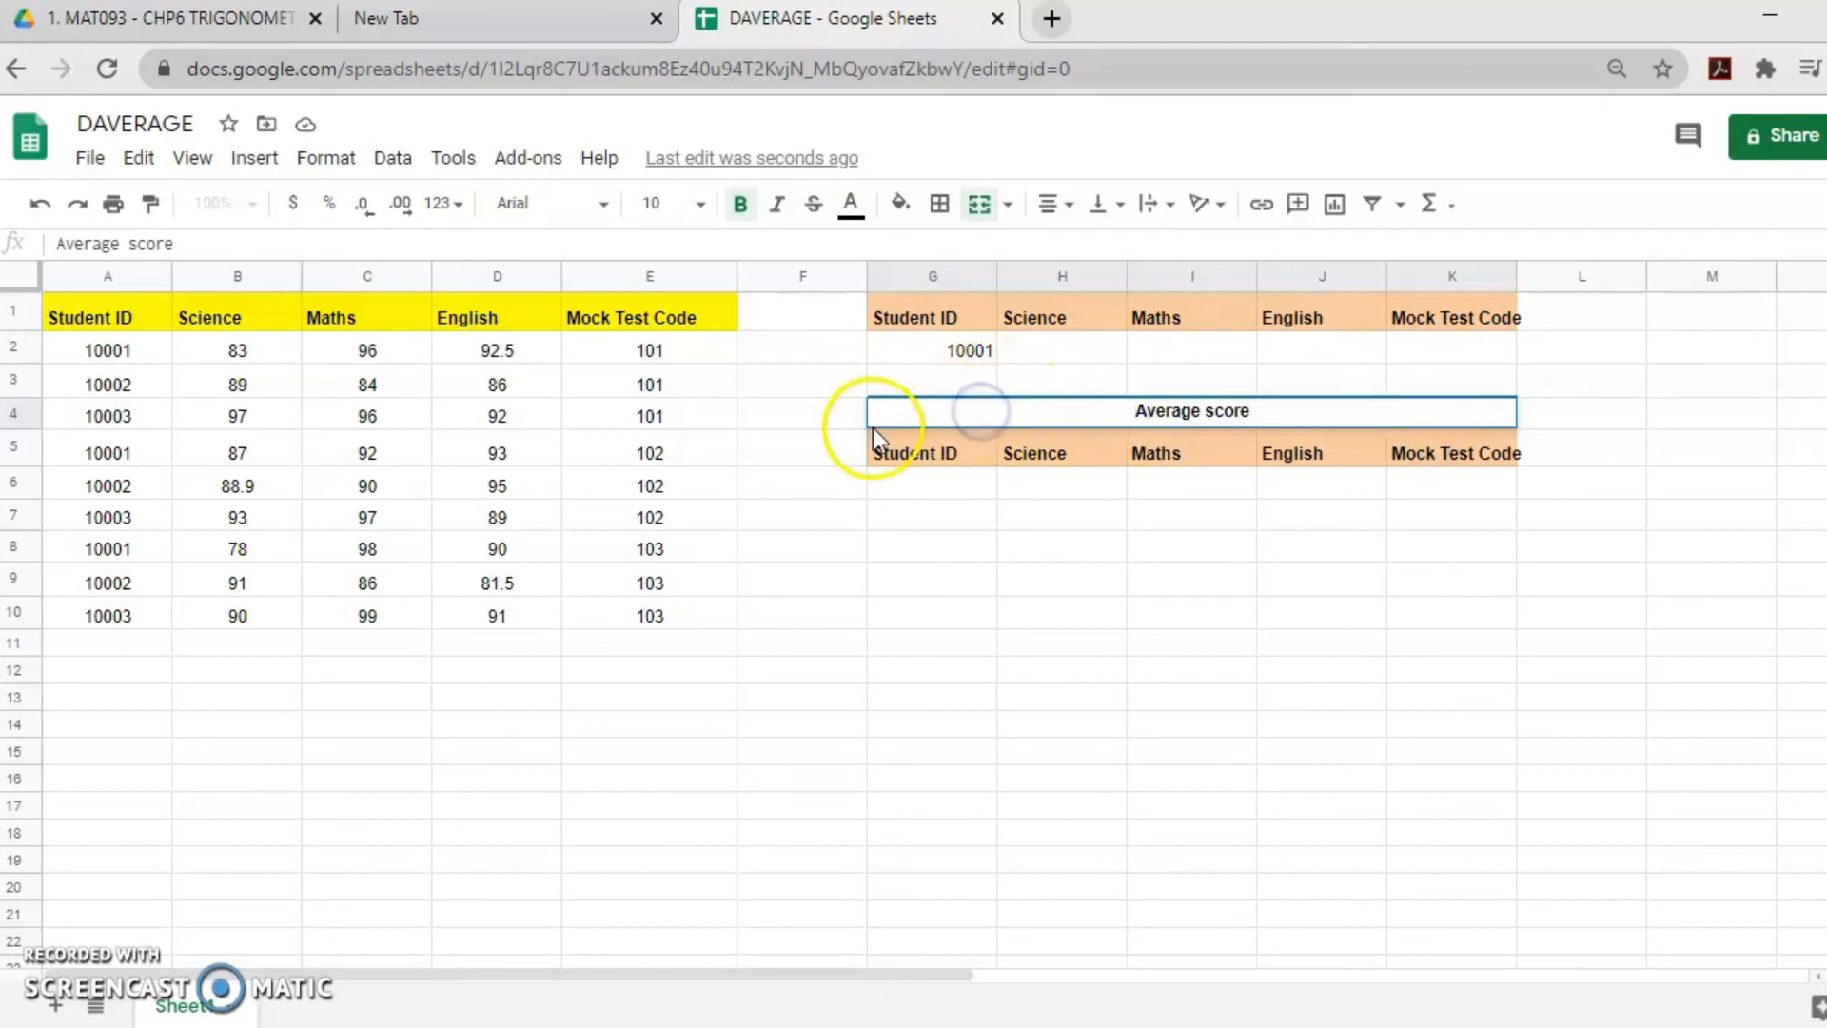
{"action": "left_click", "coordinate": [894, 443]}
{"action": "left_click", "coordinate": [894, 413]}
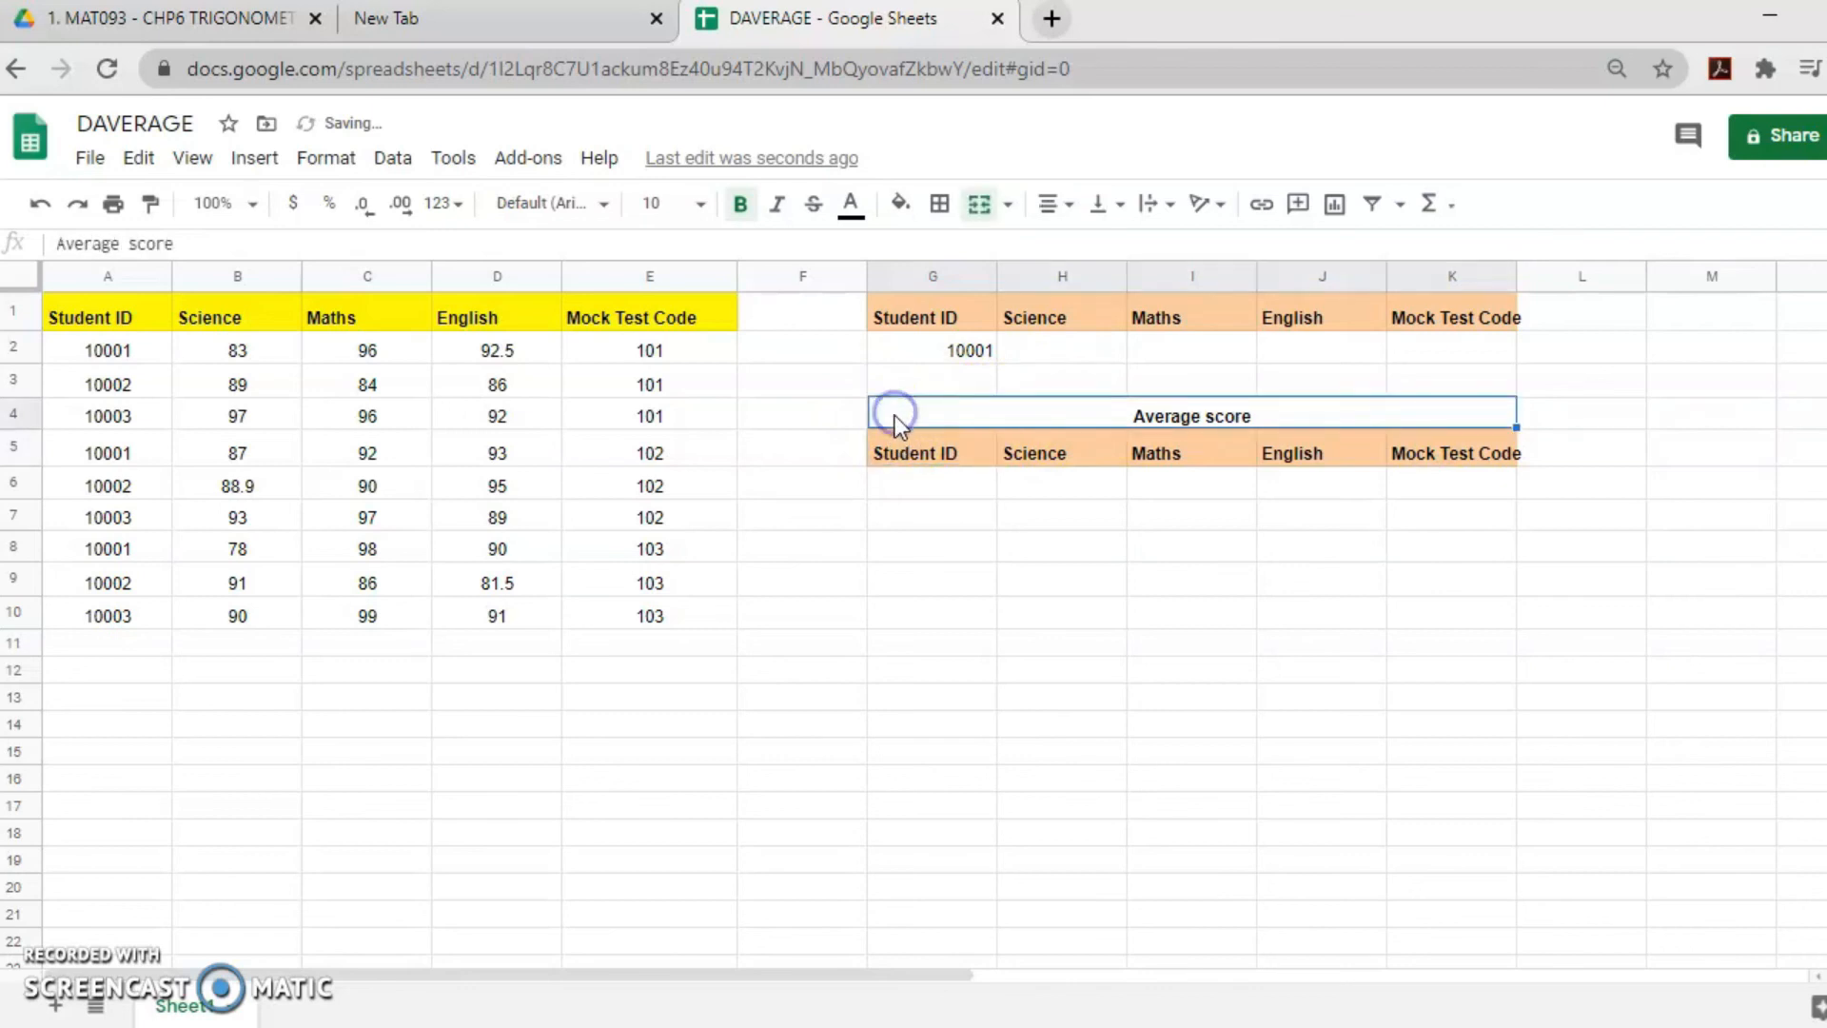
{"action": "left_click", "coordinate": [1105, 451]}
{"action": "left_click", "coordinate": [1431, 424]}
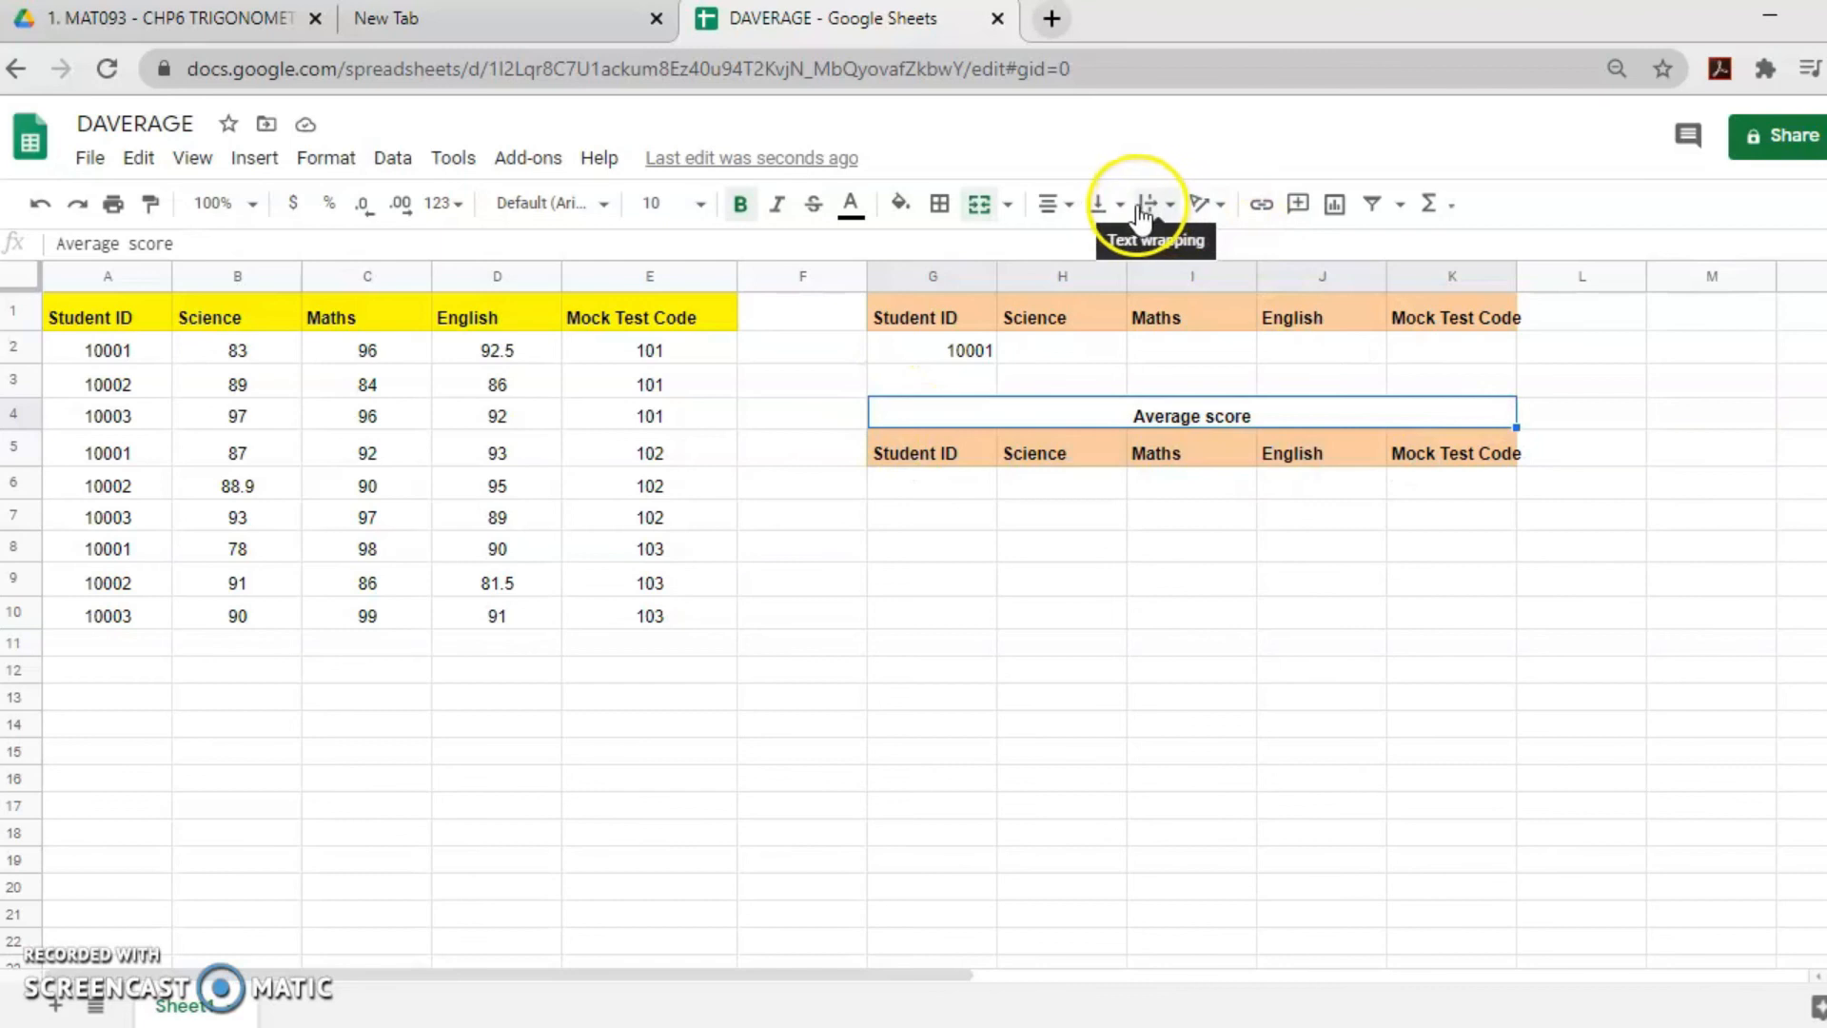
{"action": "left_click", "coordinate": [979, 204]}
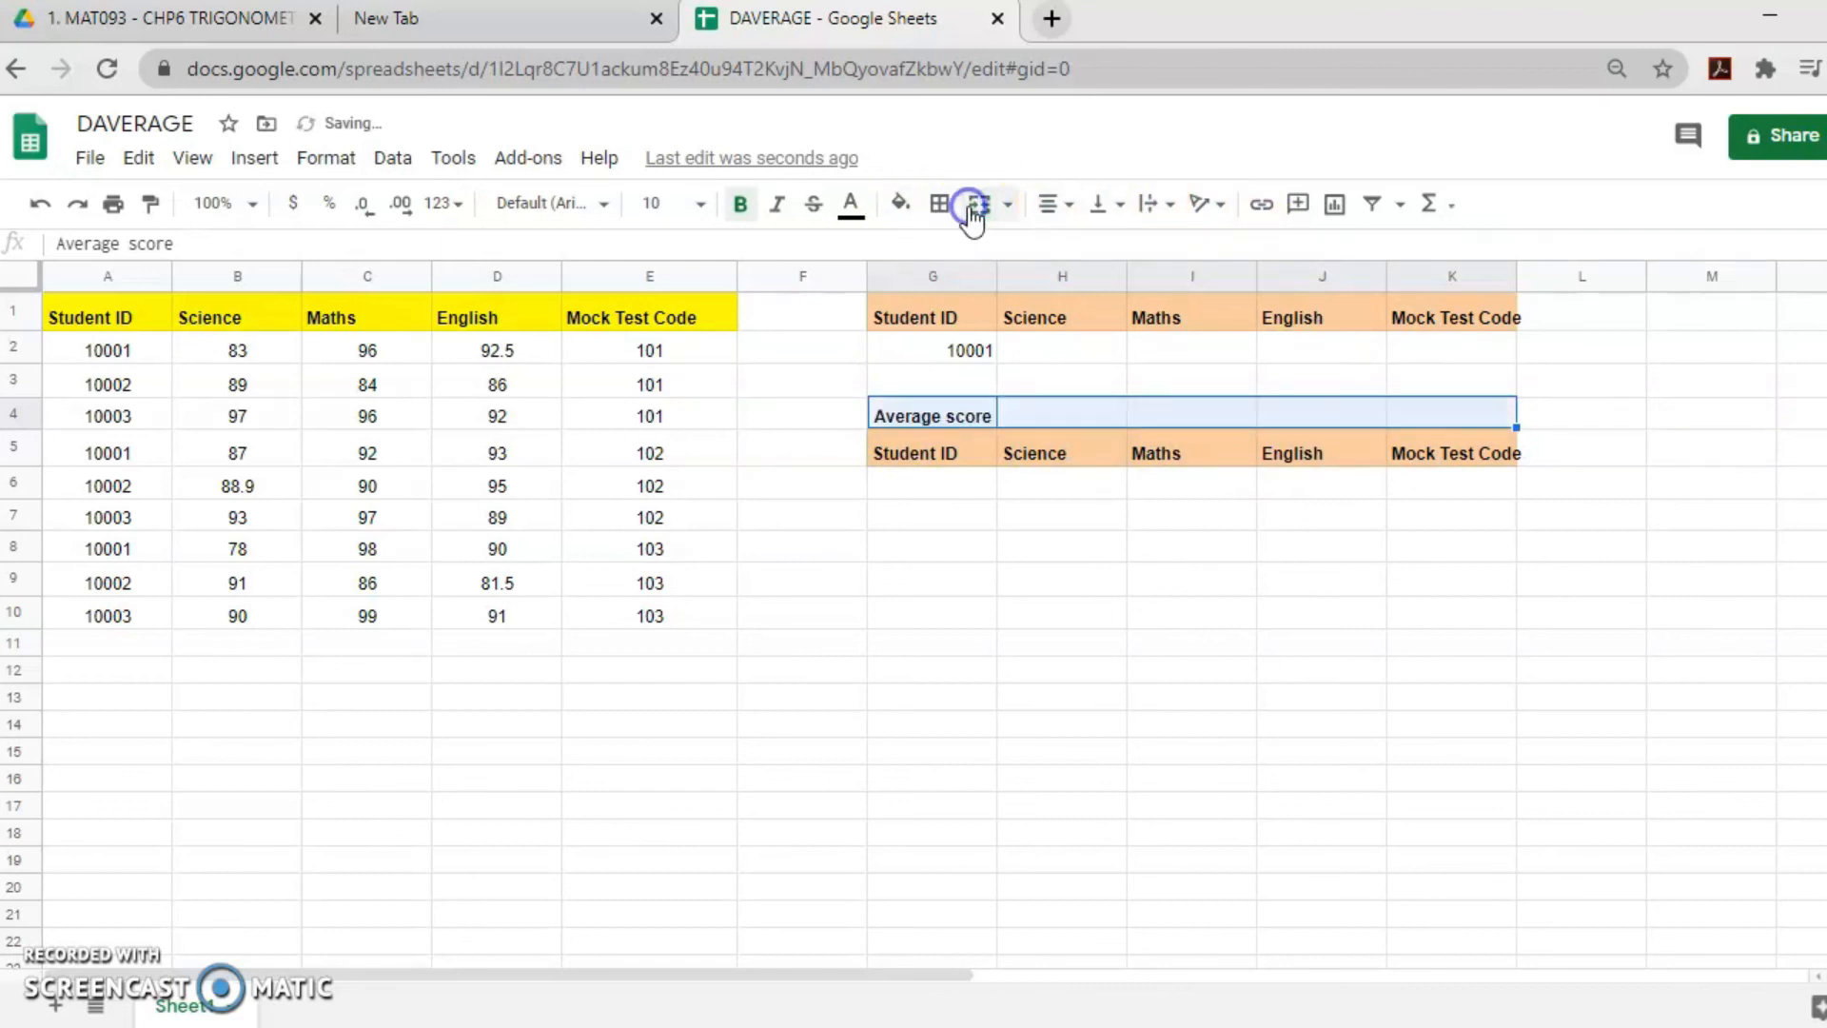
{"action": "left_click", "coordinate": [980, 207]}
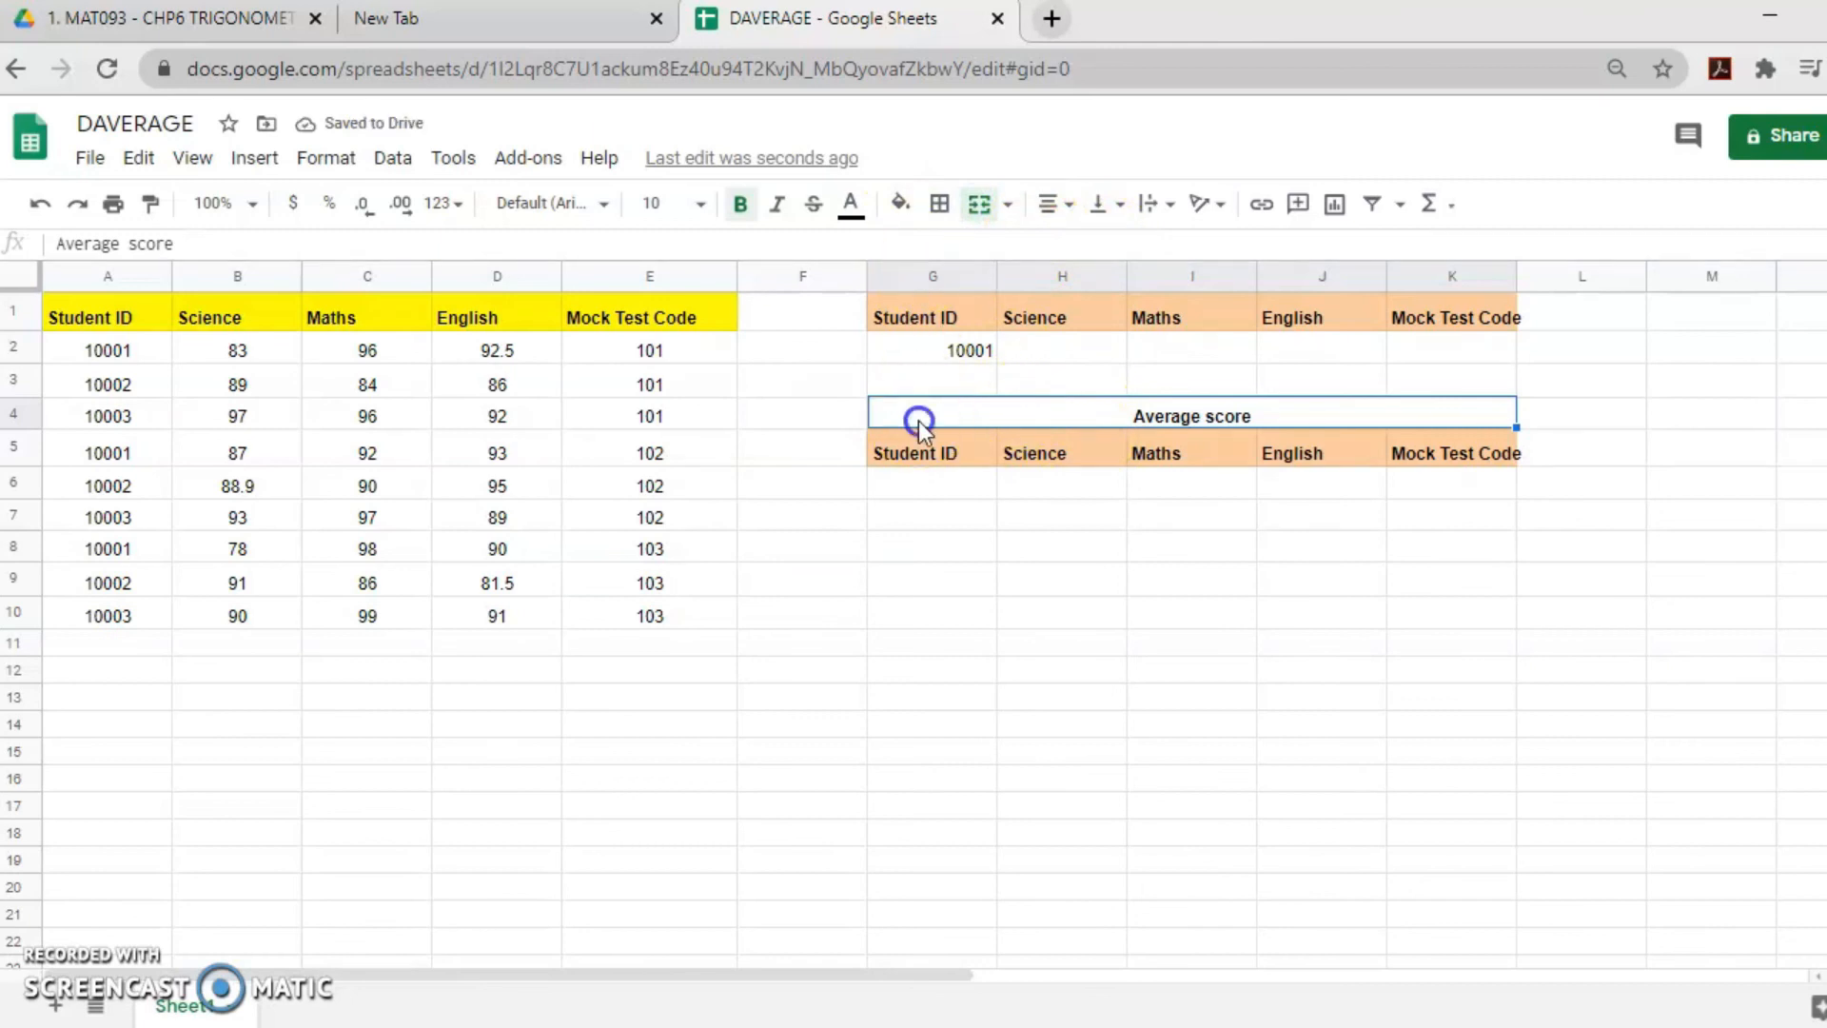
Fill the Average score title and the results headers in G4:K5 with a light red background
{"action": "left_click", "coordinate": [881, 443]}
{"action": "left_click_drag", "start_coordinate": [888, 413], "coordinate": [1477, 441]}
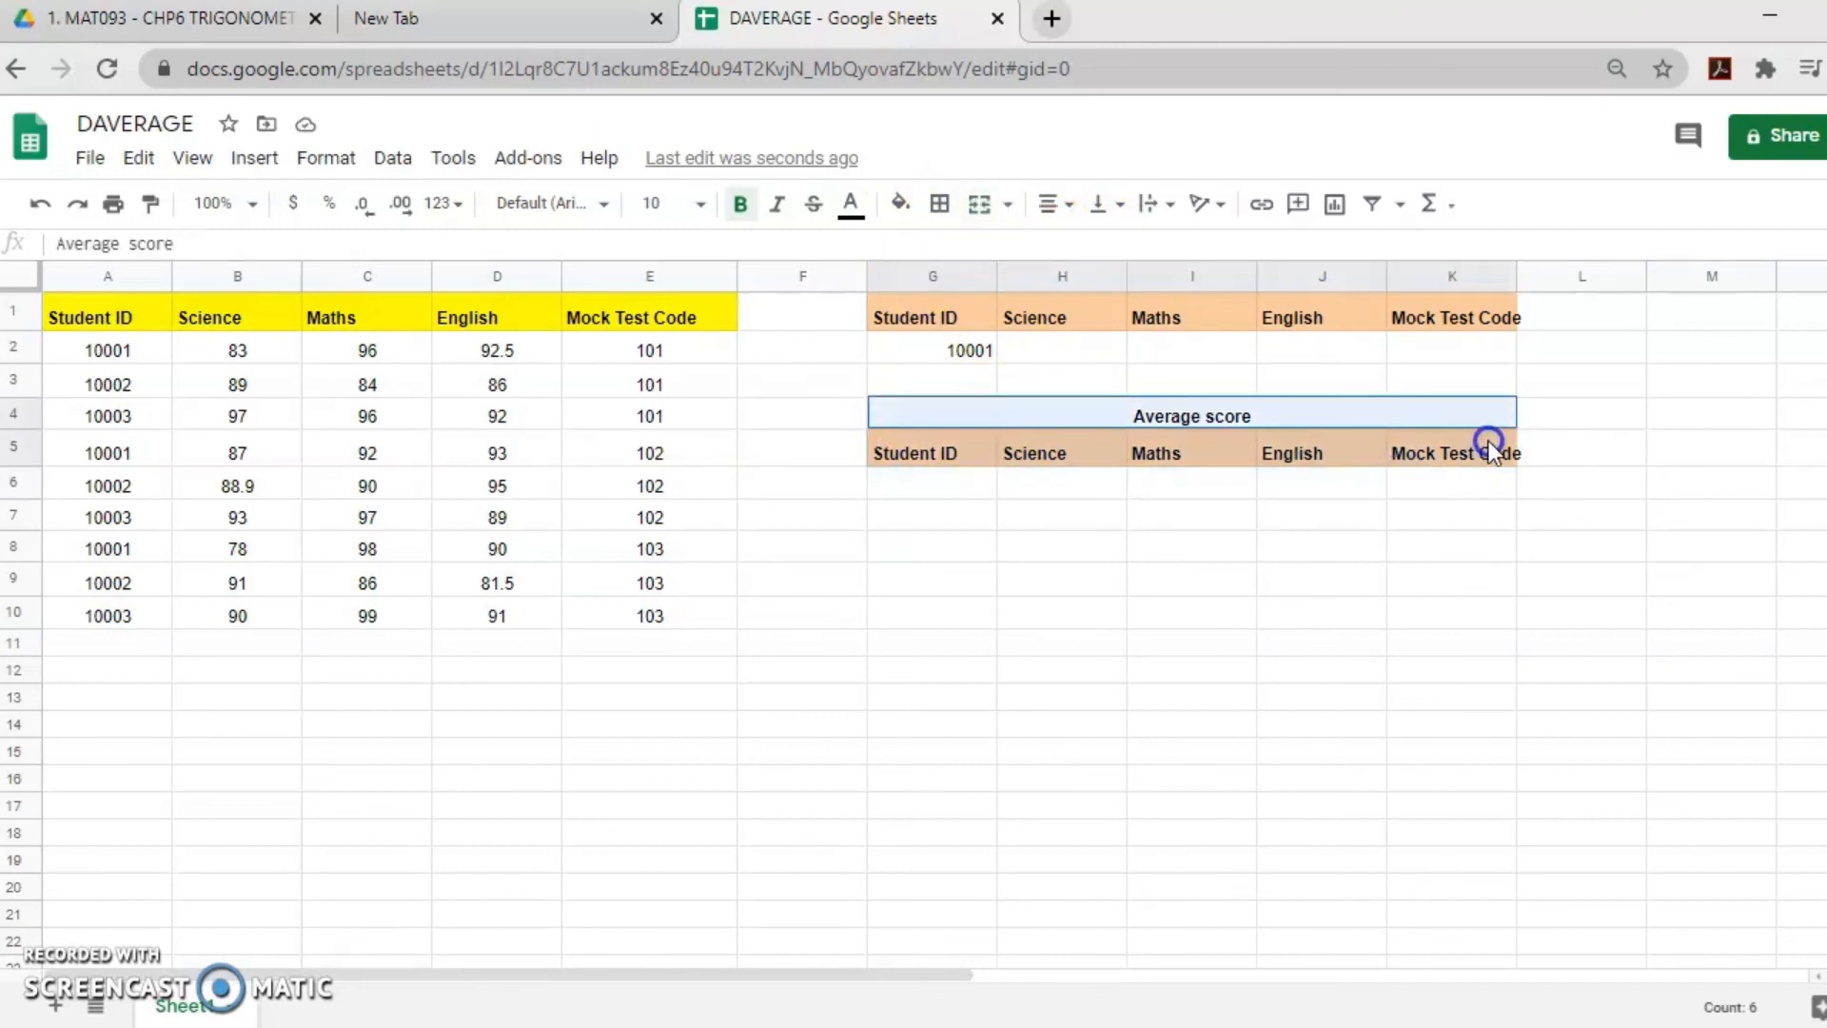
{"action": "left_click", "coordinate": [895, 215]}
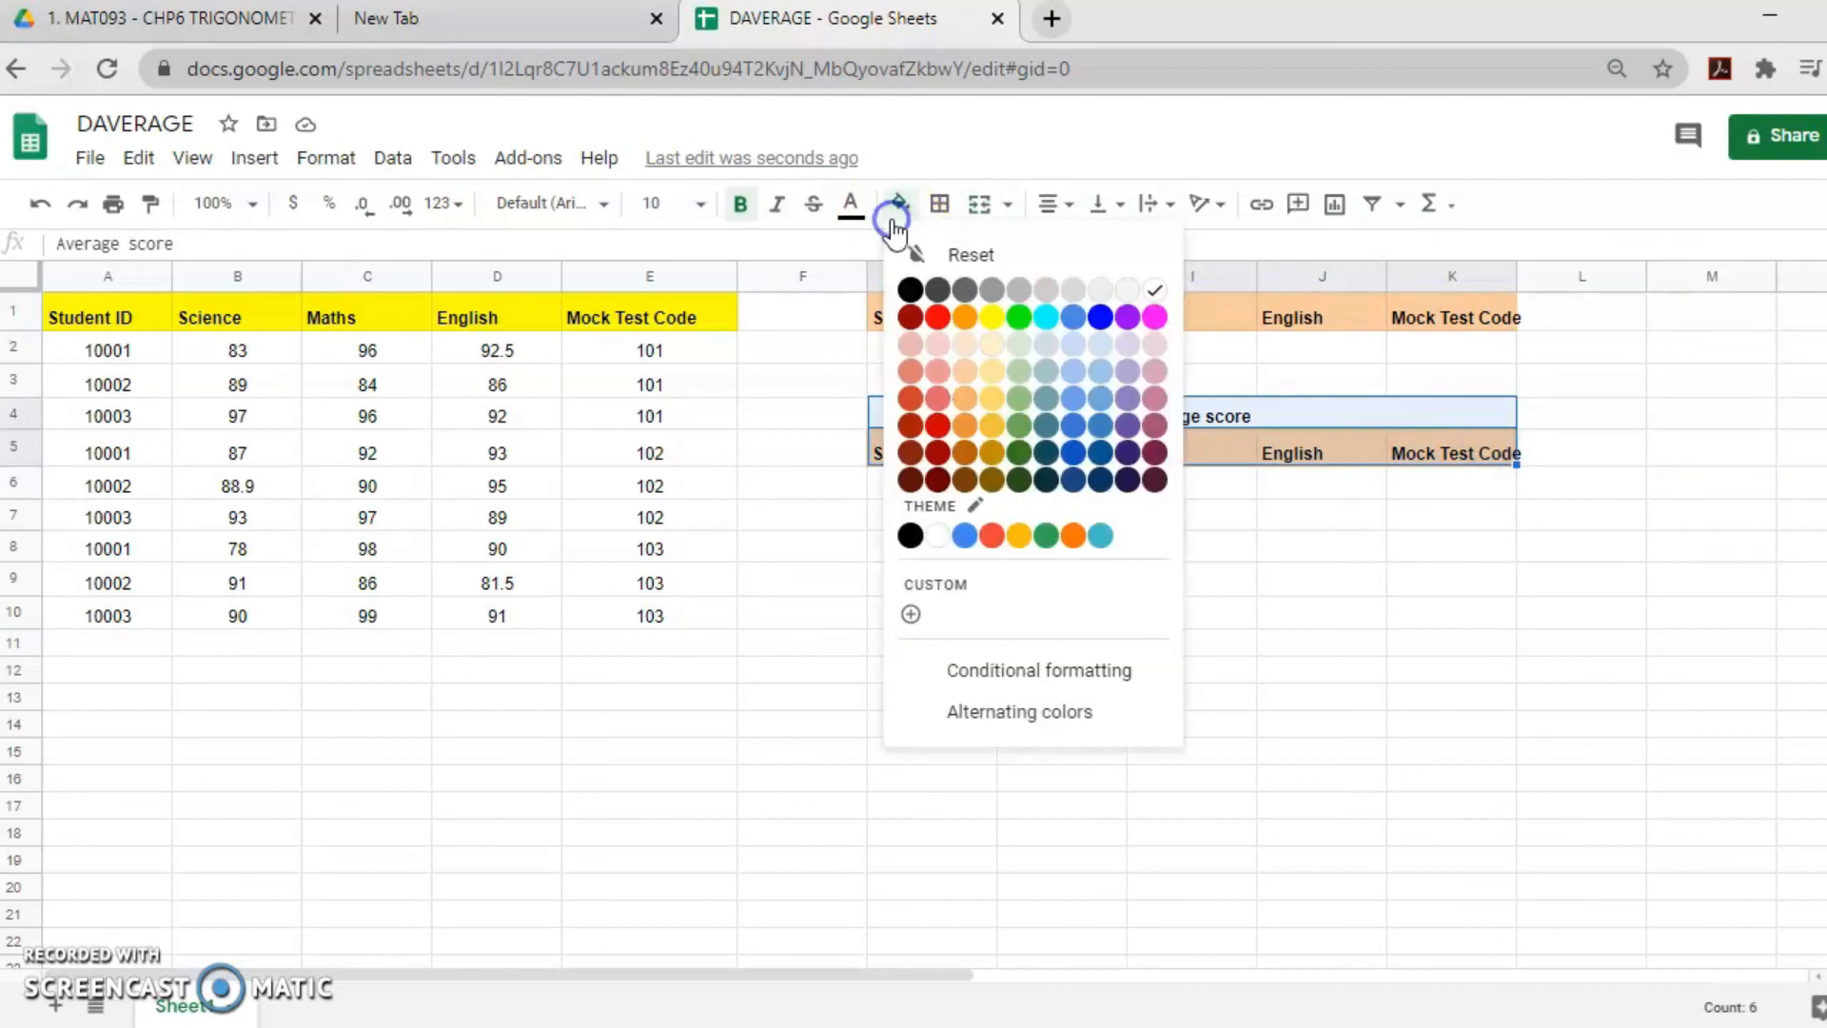
{"action": "left_click", "coordinate": [932, 347]}
Enter the formula =G2 in G6 to link the results table's Student ID to the criterion
{"action": "left_click", "coordinate": [933, 470]}
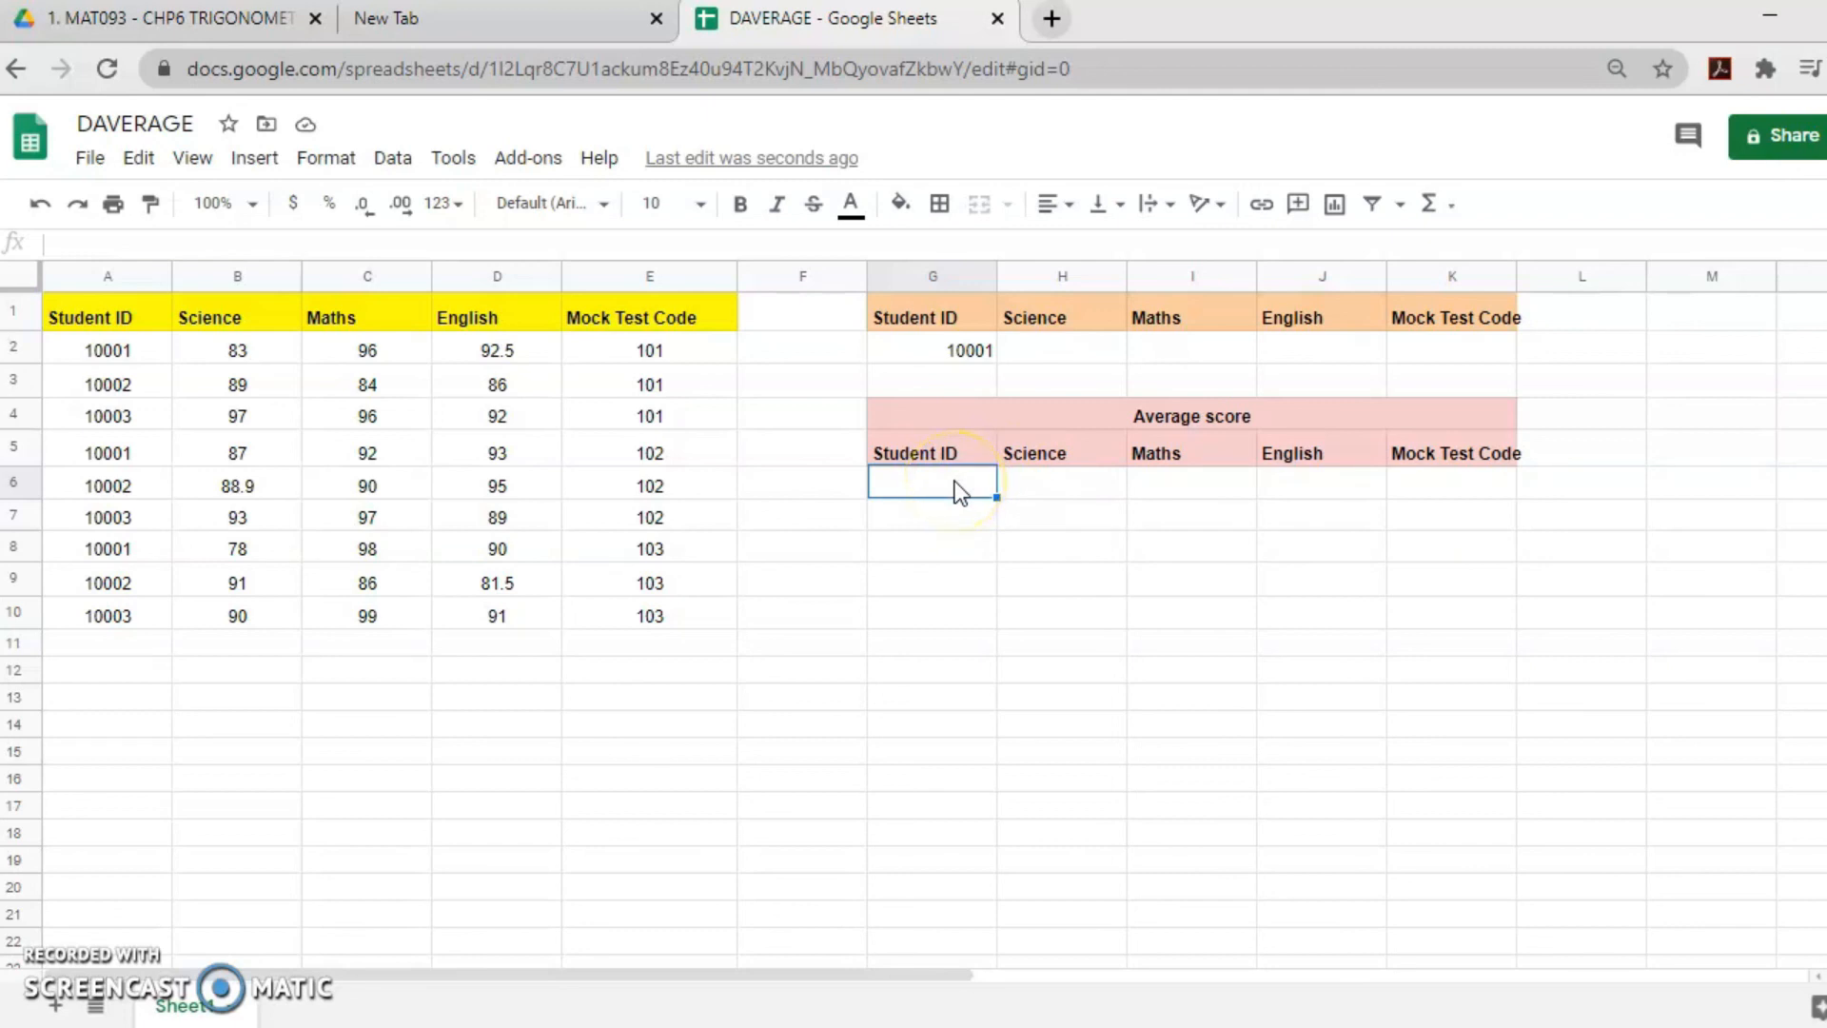
{"action": "left_click", "coordinate": [940, 348]}
{"action": "left_click", "coordinate": [919, 484]}
{"action": "type", "text": "="}
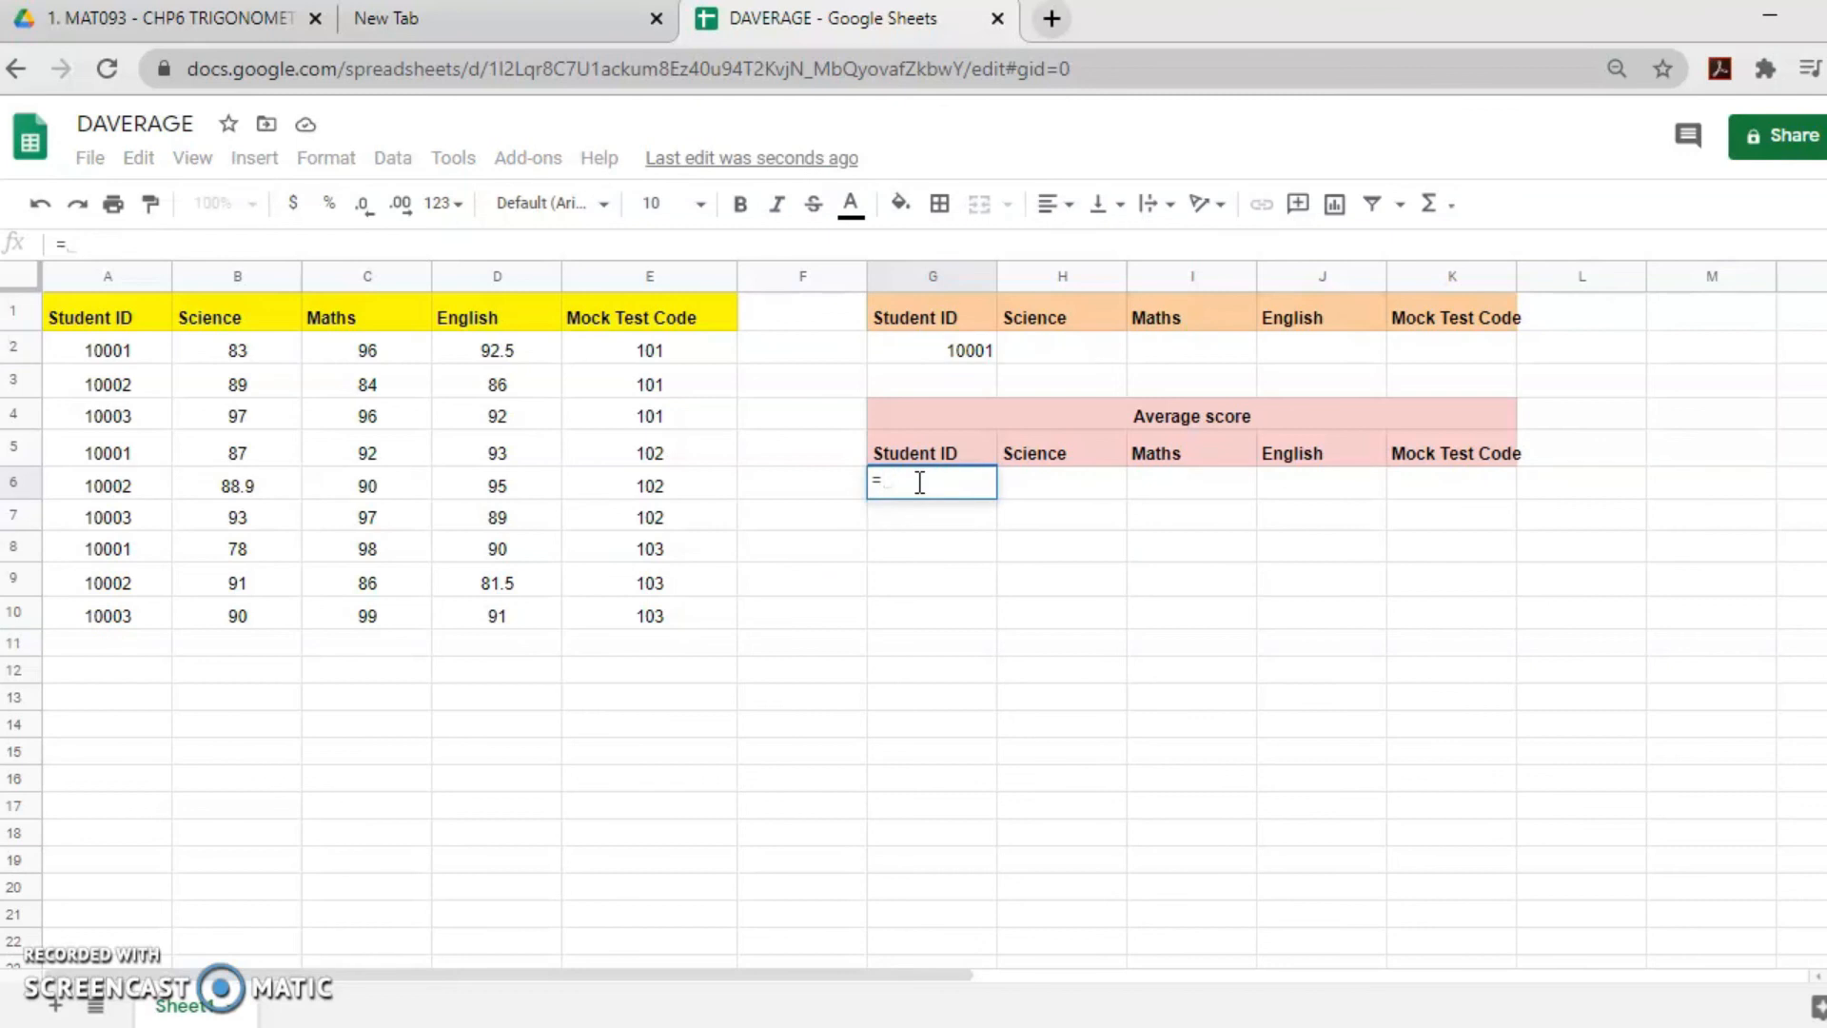
{"action": "left_click", "coordinate": [925, 350]}
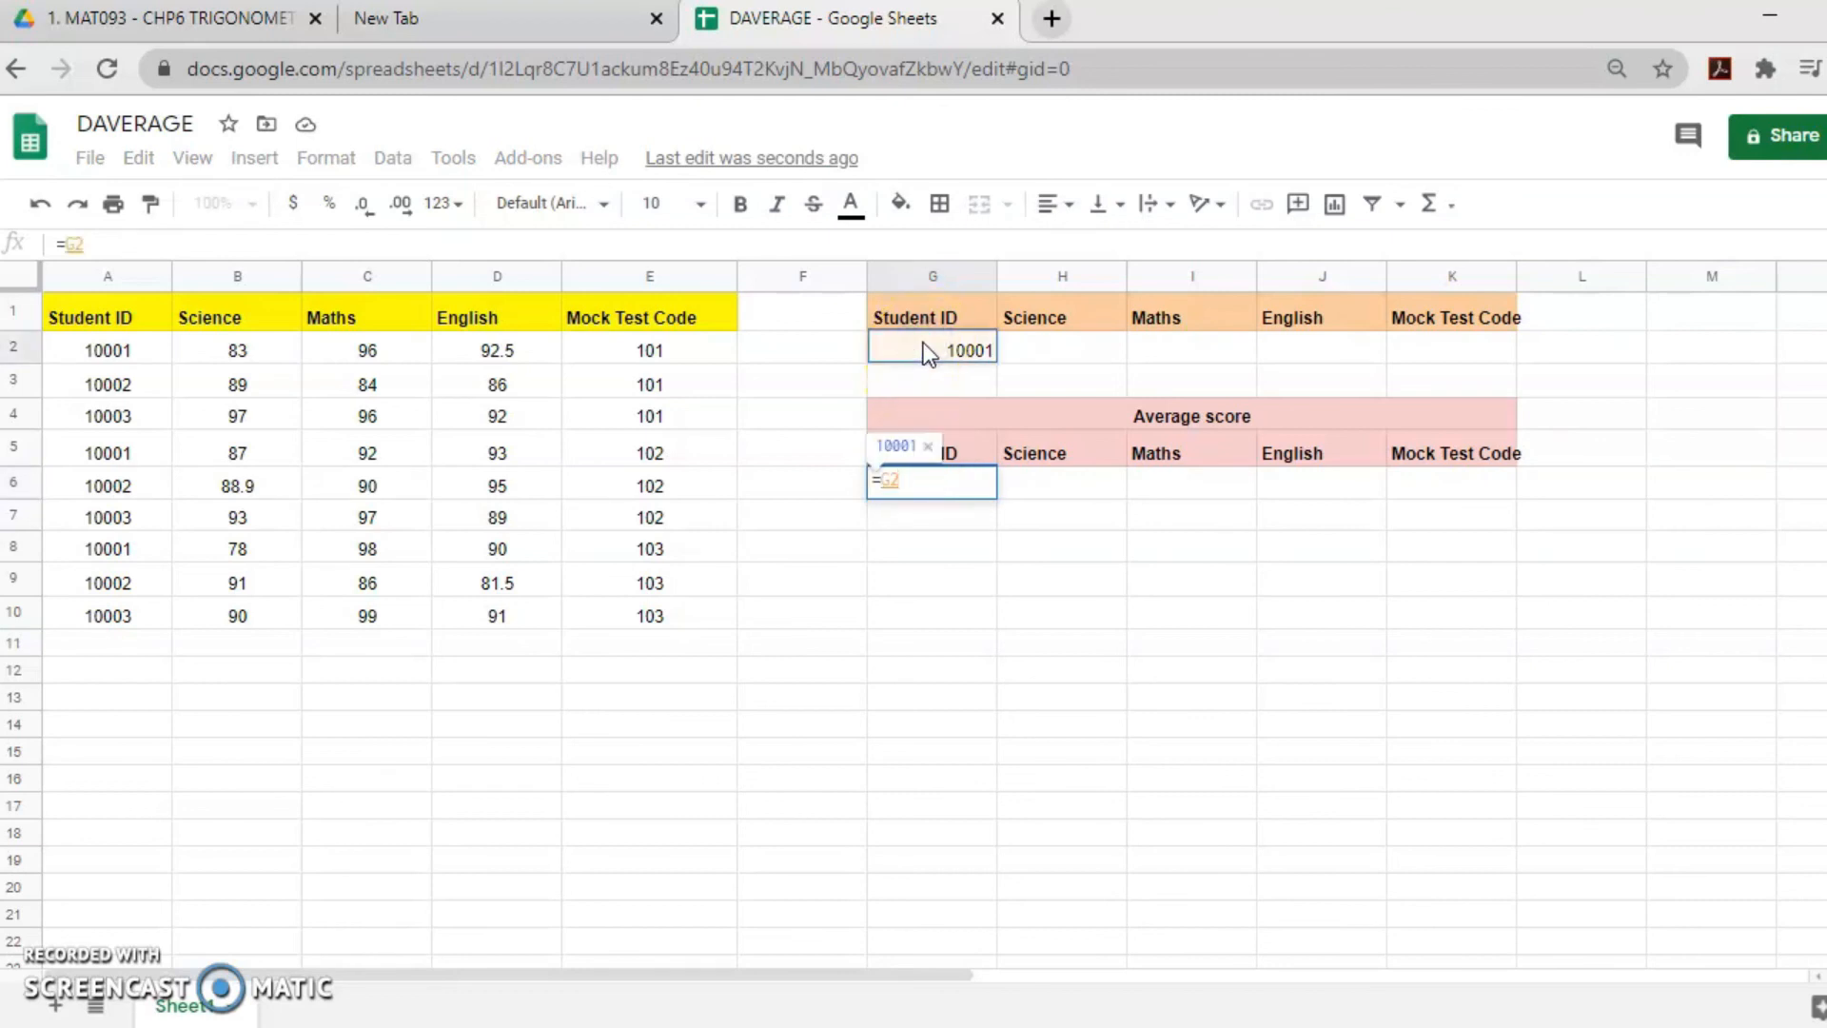
{"action": "key", "text": "Return"}
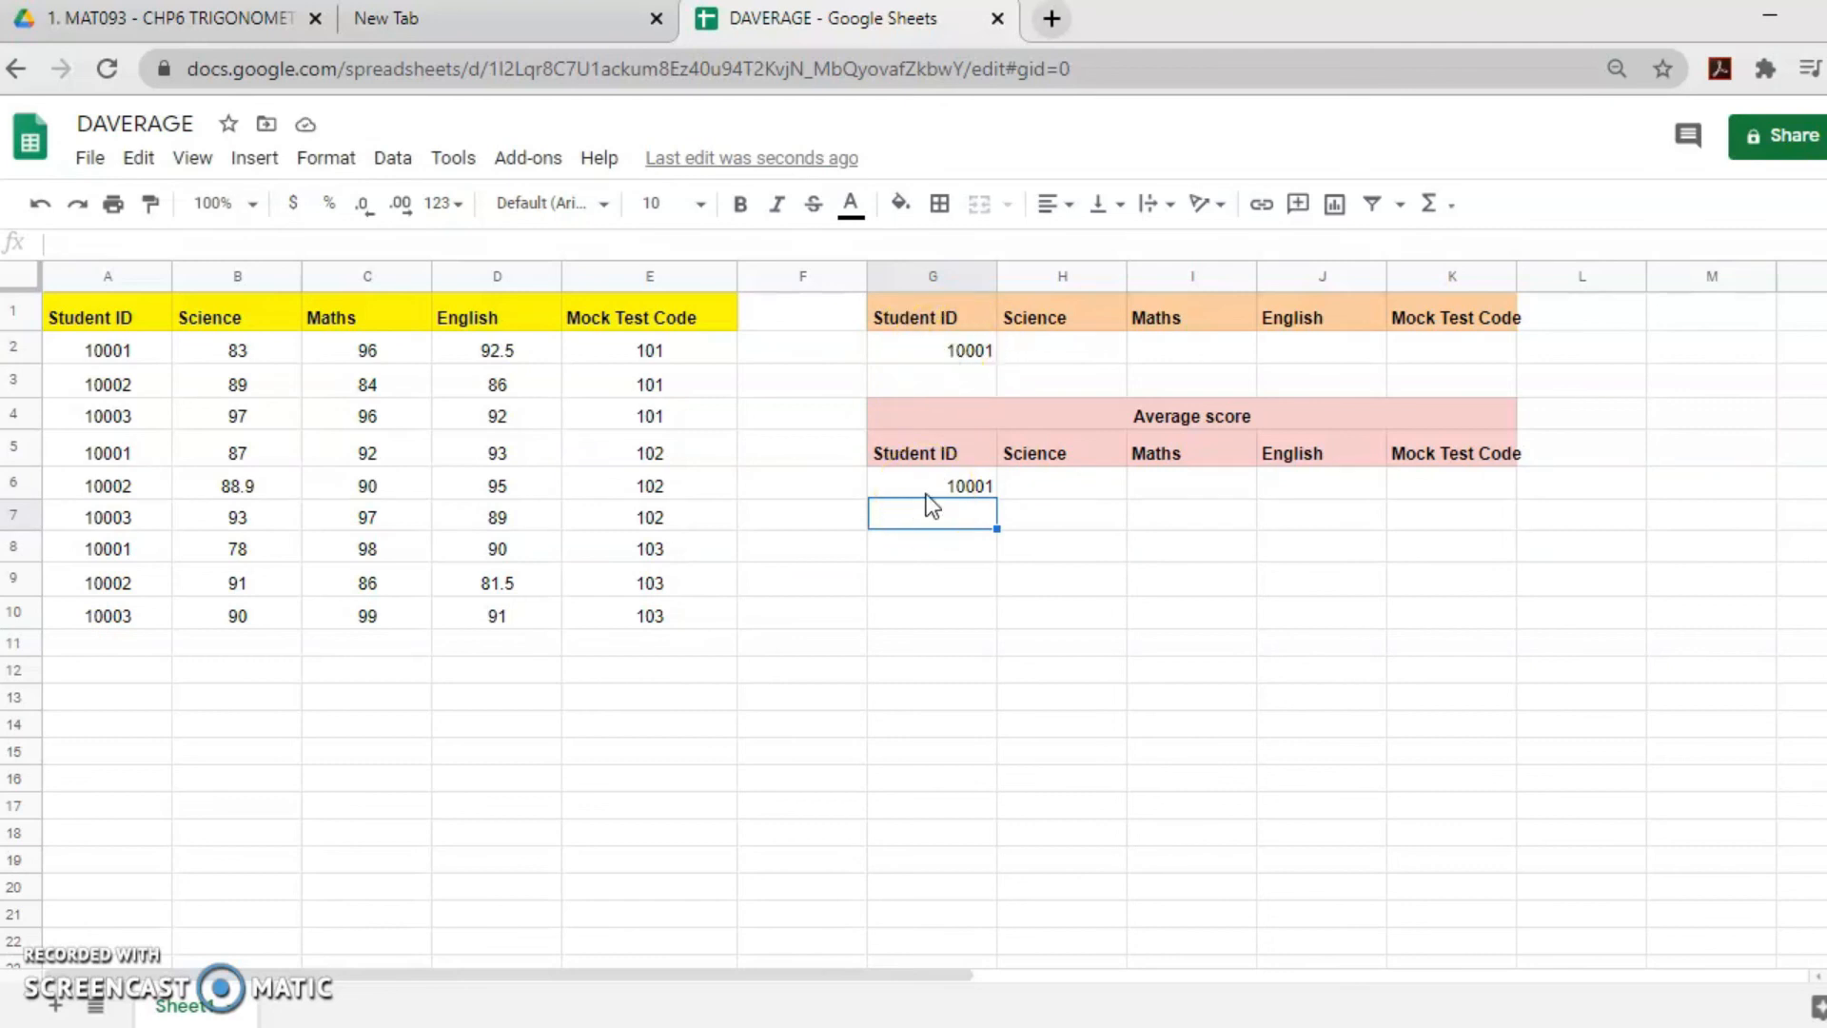
{"action": "left_click", "coordinate": [923, 350]}
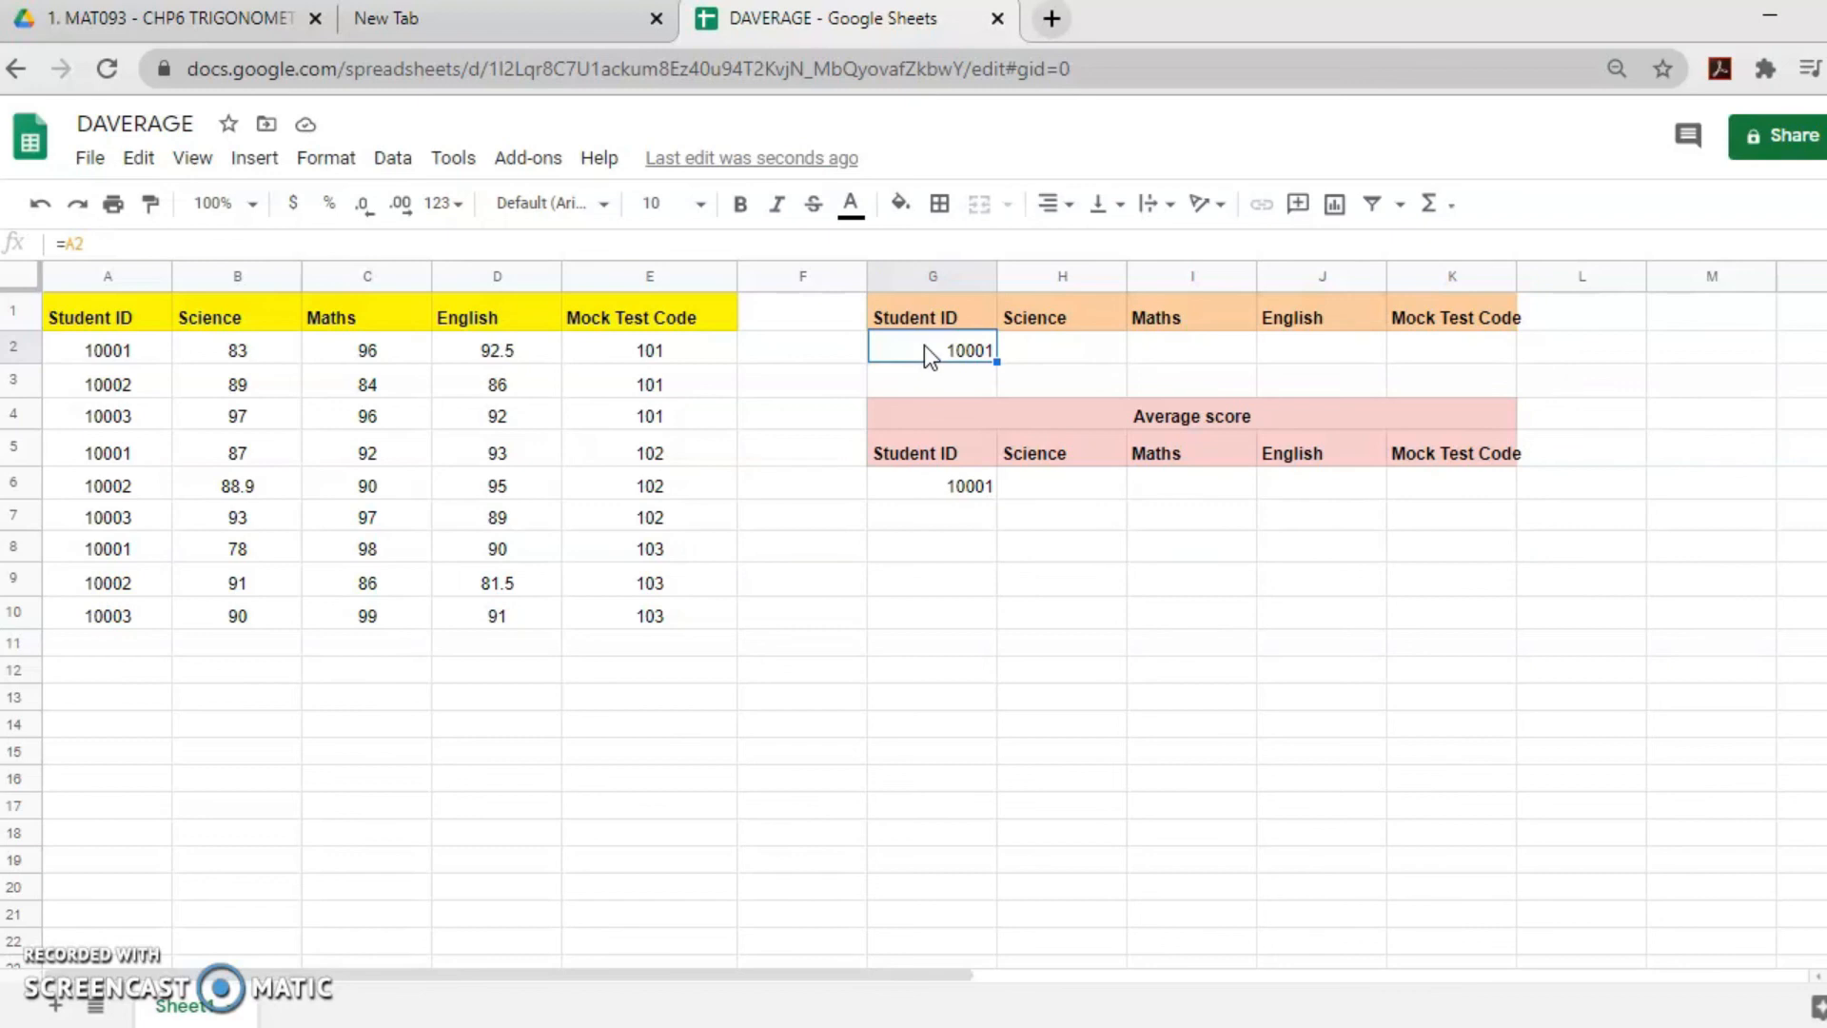
{"action": "left_click", "coordinate": [913, 487]}
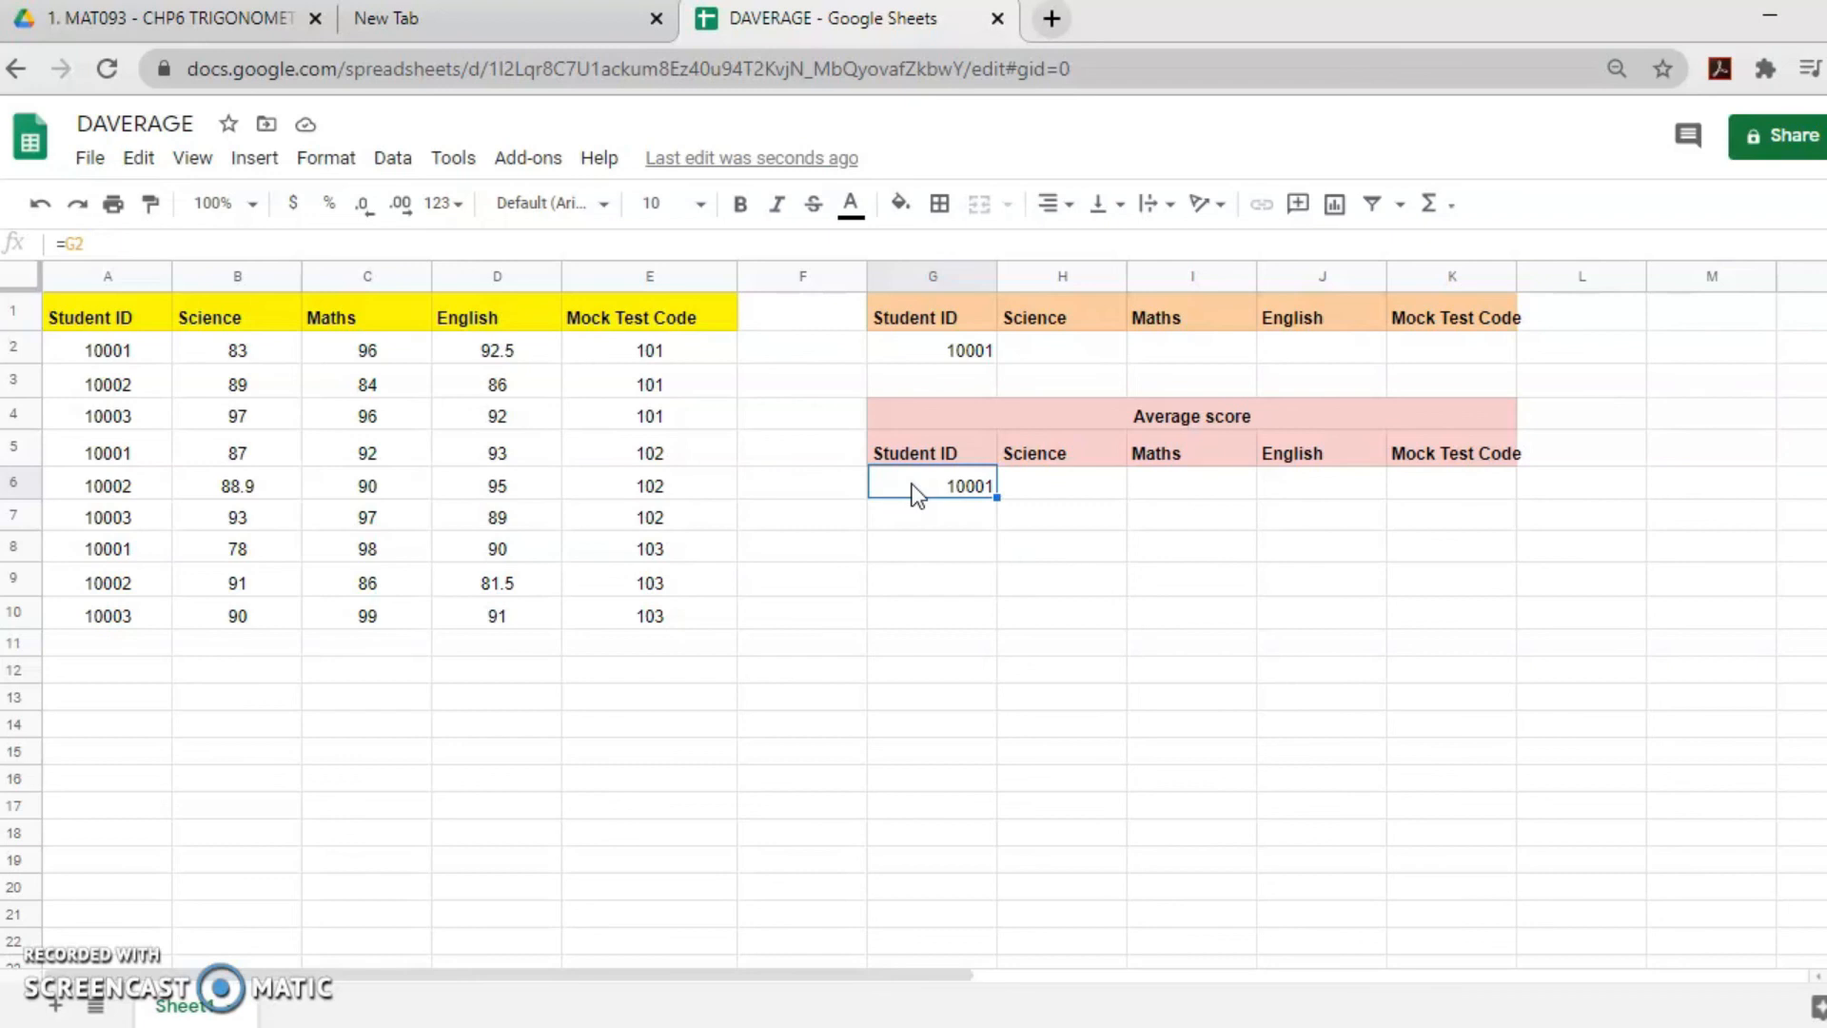
{"action": "left_click", "coordinate": [1039, 481]}
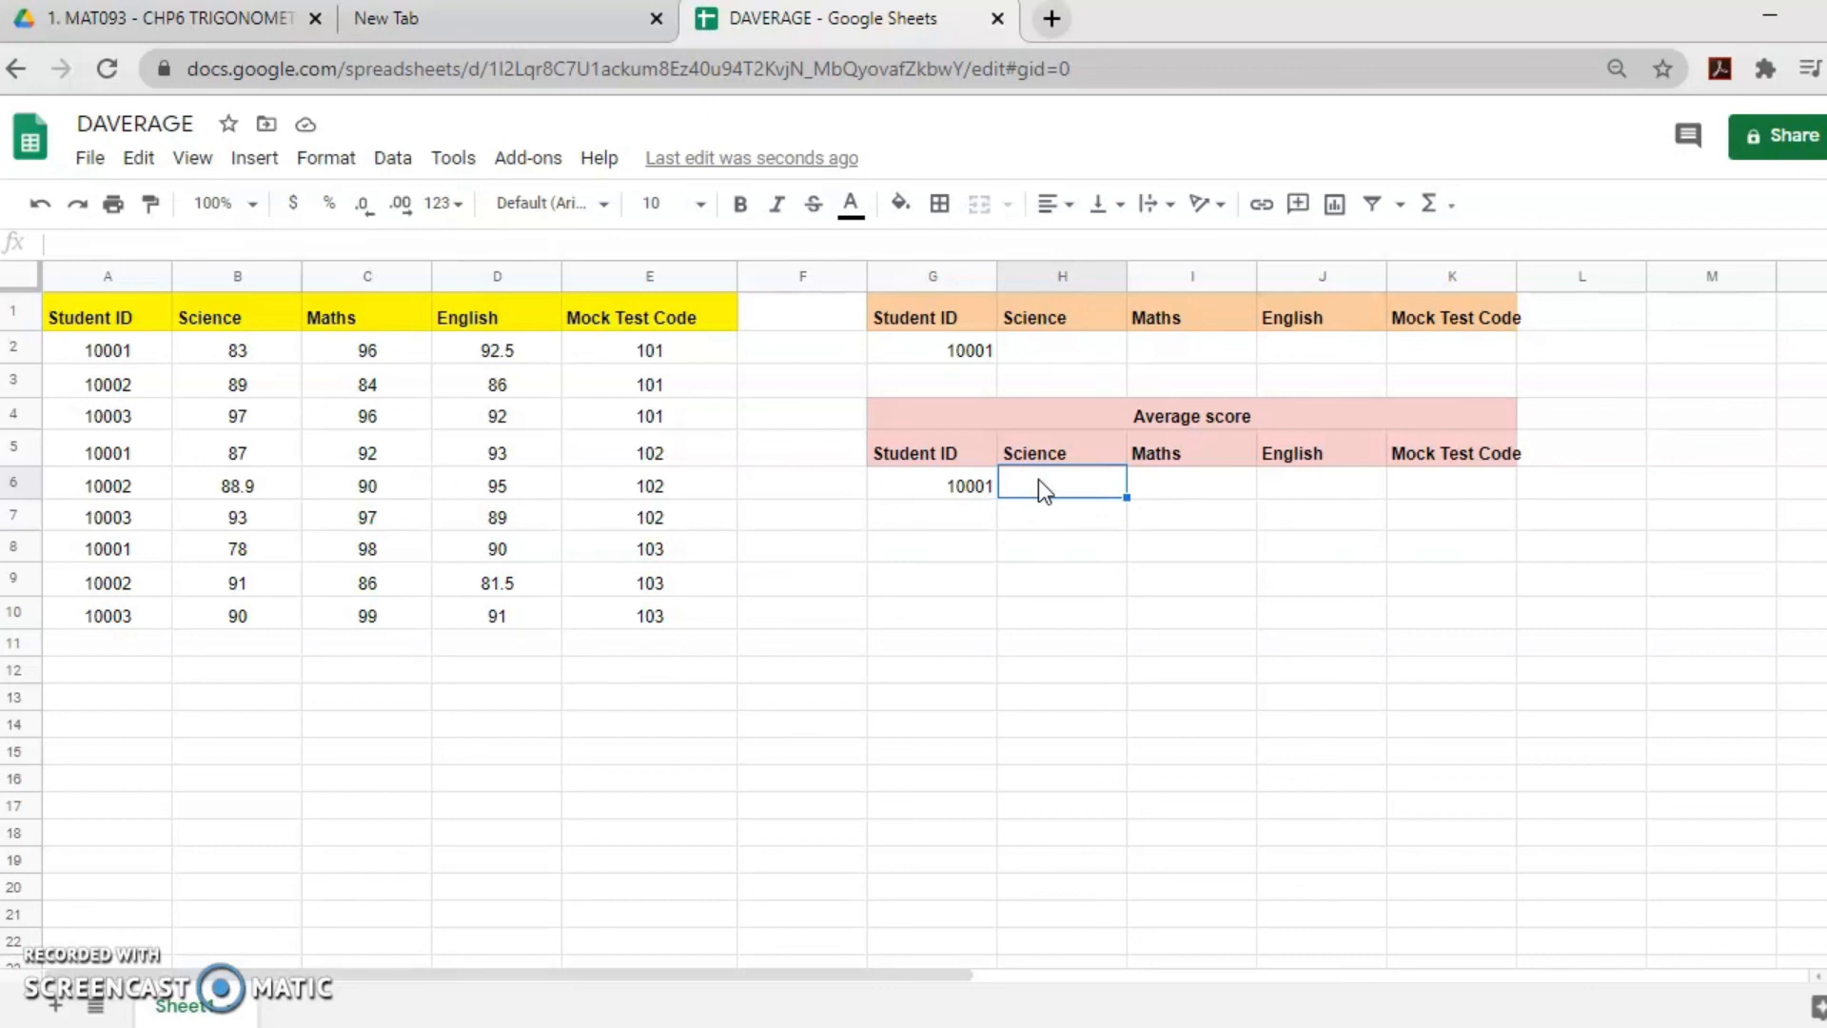
Enter the formula =DAVERAGE(A1:E10,2,G1:K2) in H6 to average the student's Science scores
{"action": "type", "text": "="}
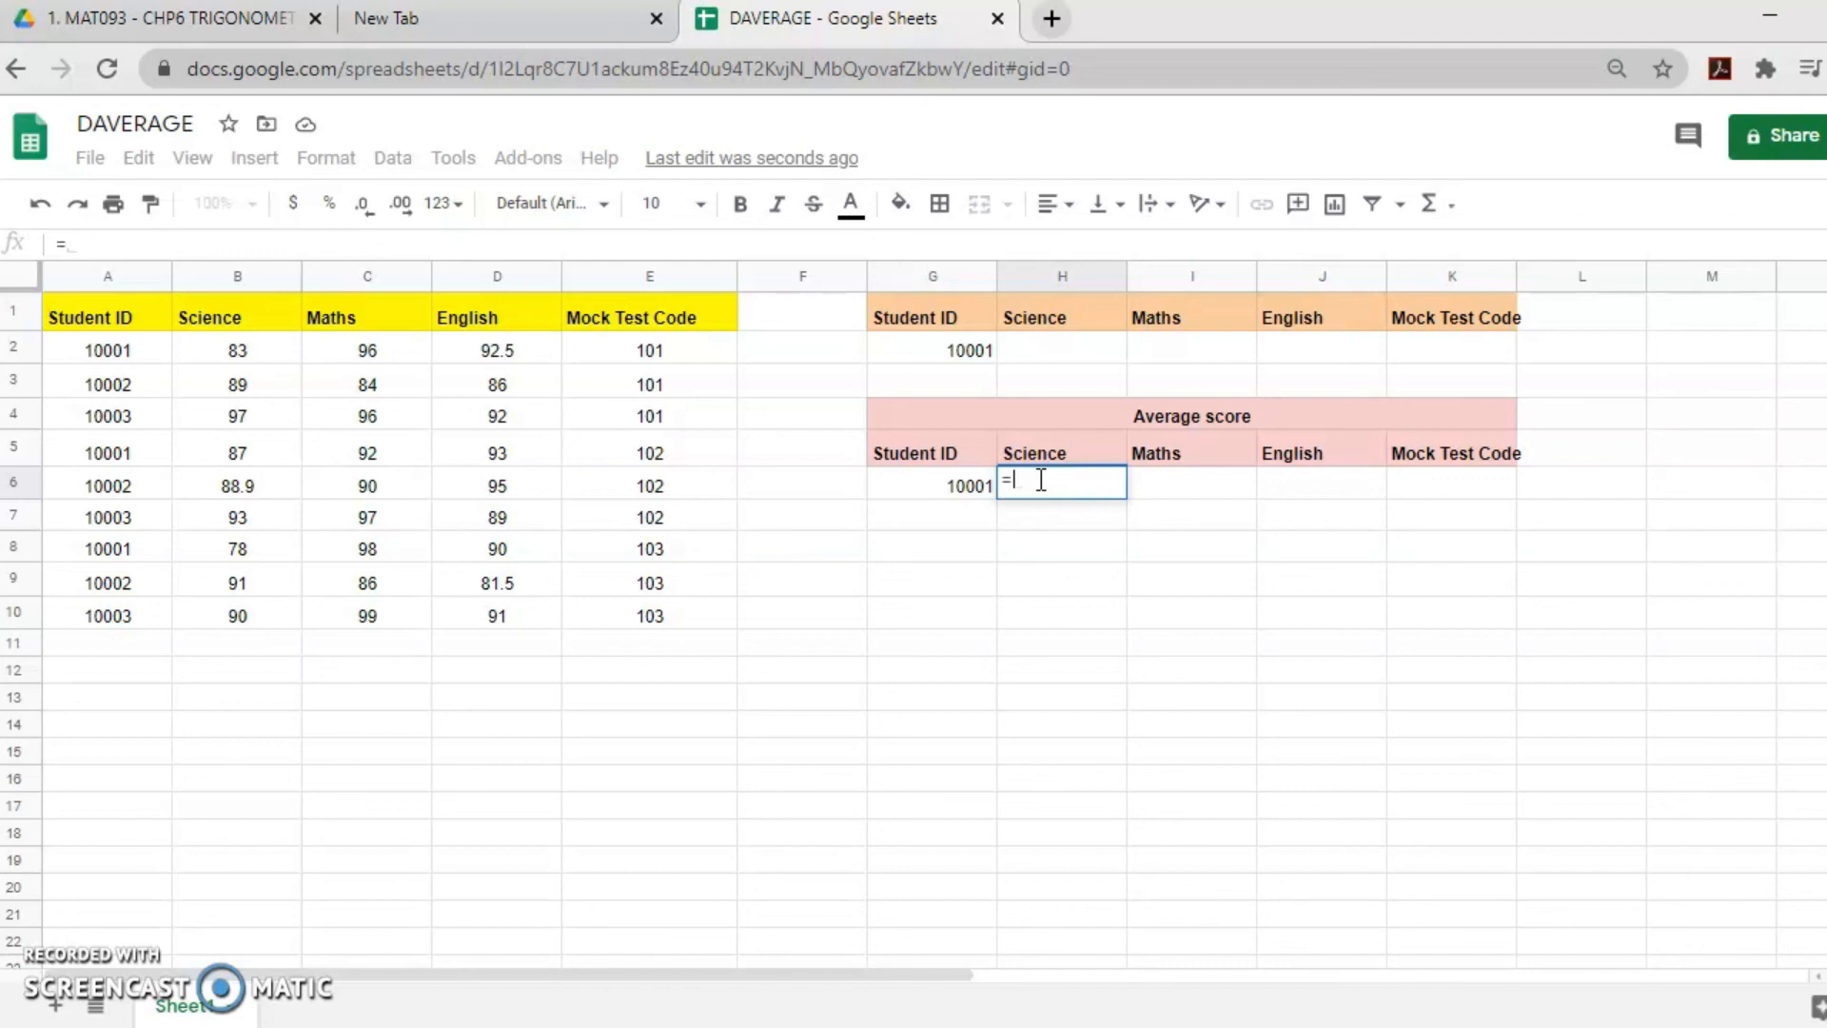
{"action": "type", "text": "DAV"}
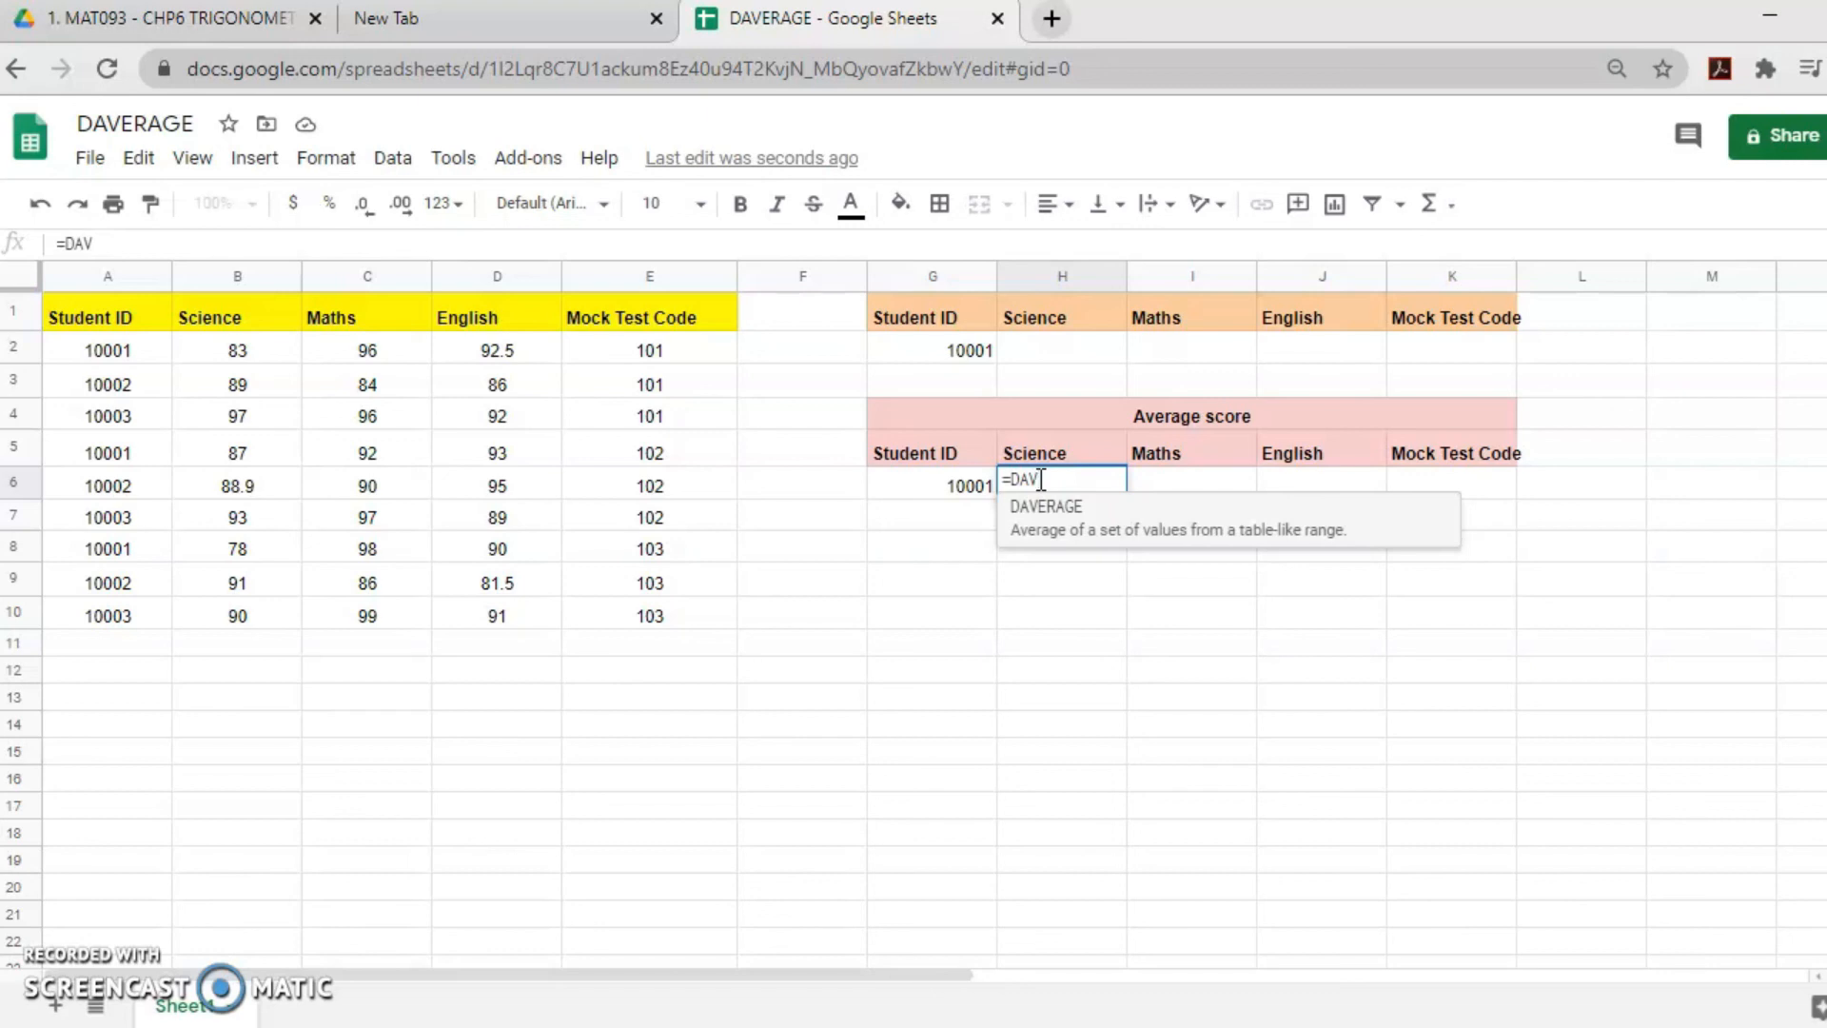
{"action": "left_click", "coordinate": [1070, 536]}
{"action": "left_click", "coordinate": [1069, 533]}
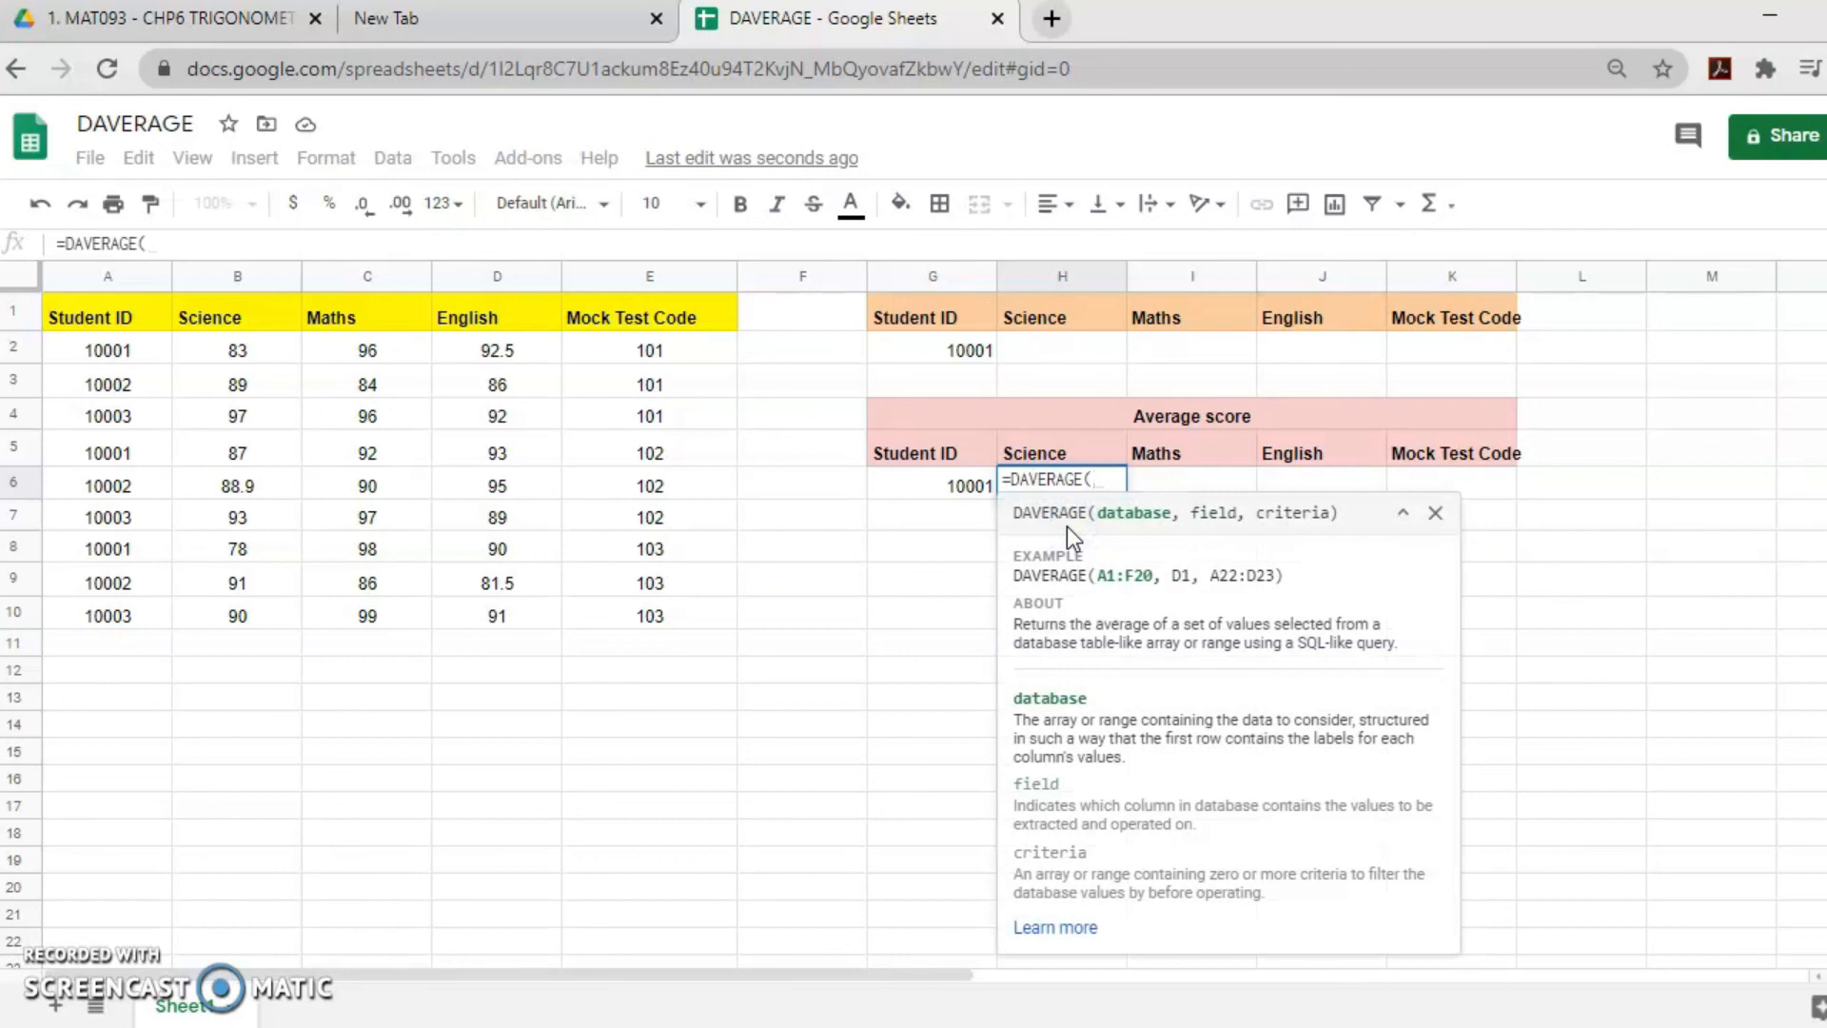
{"action": "left_click_drag", "start_coordinate": [121, 321], "coordinate": [671, 623]}
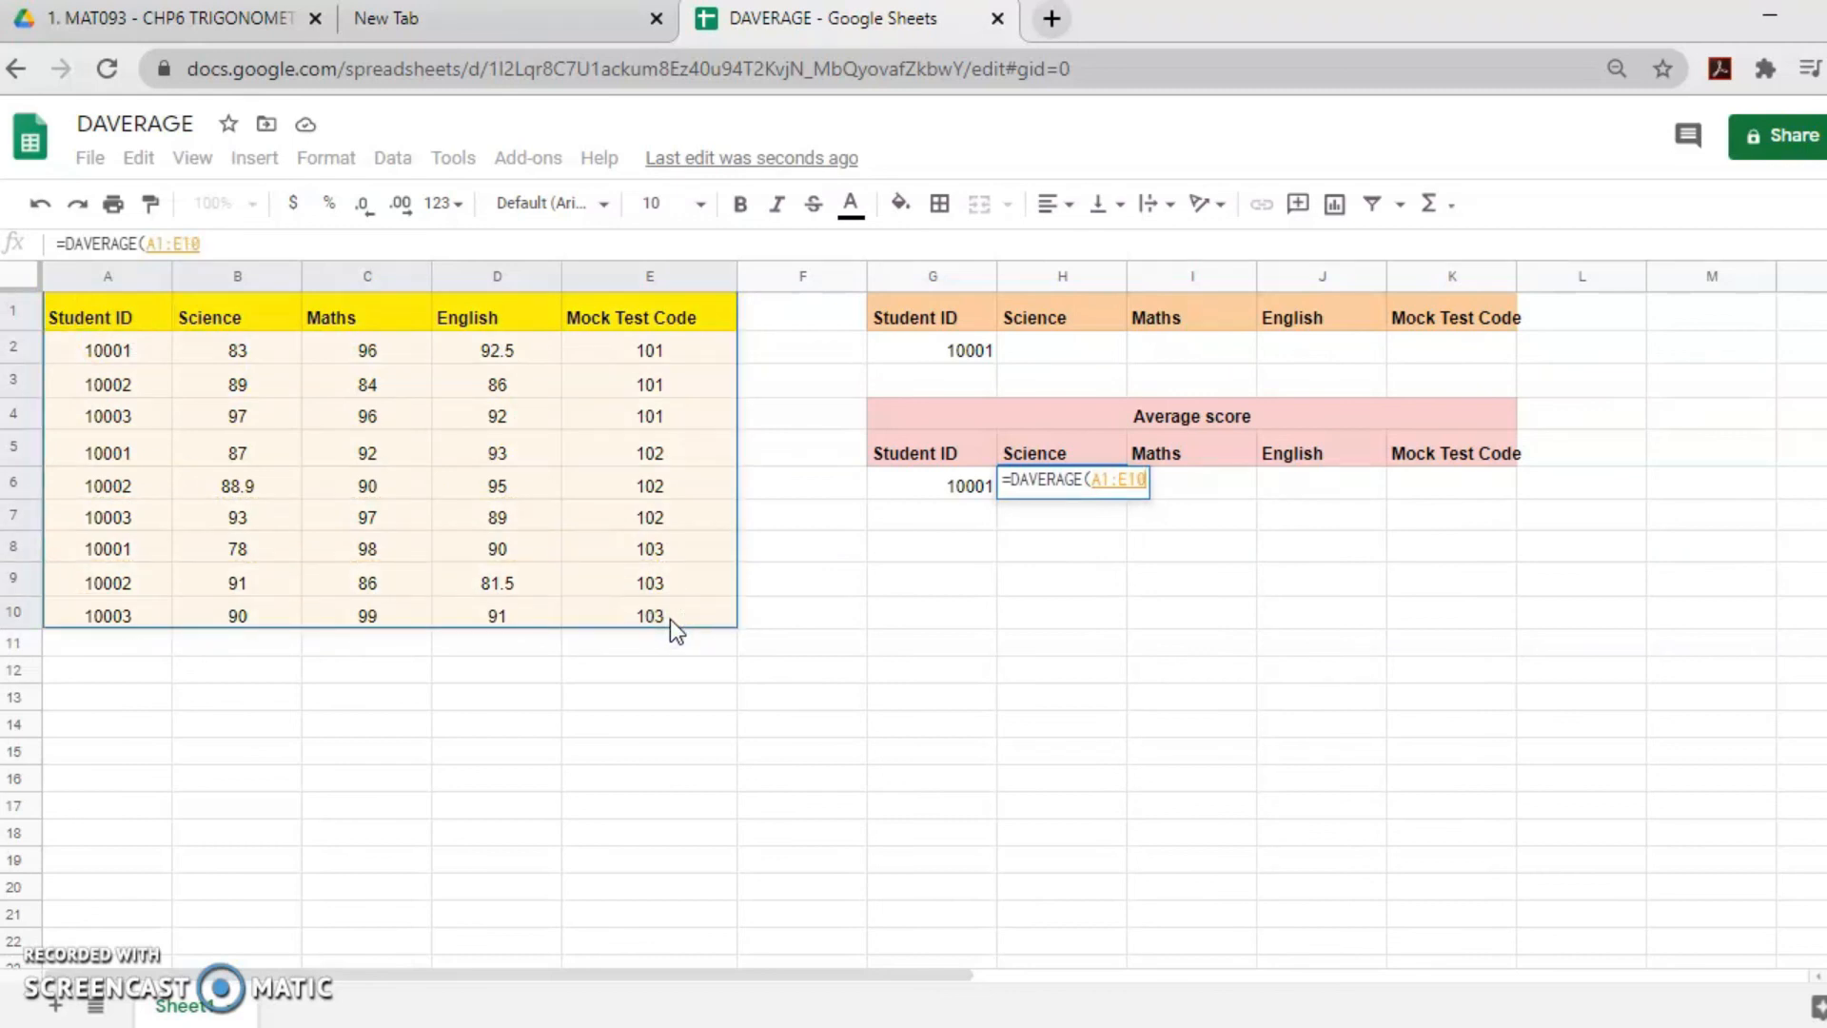
{"action": "type", "text": ","}
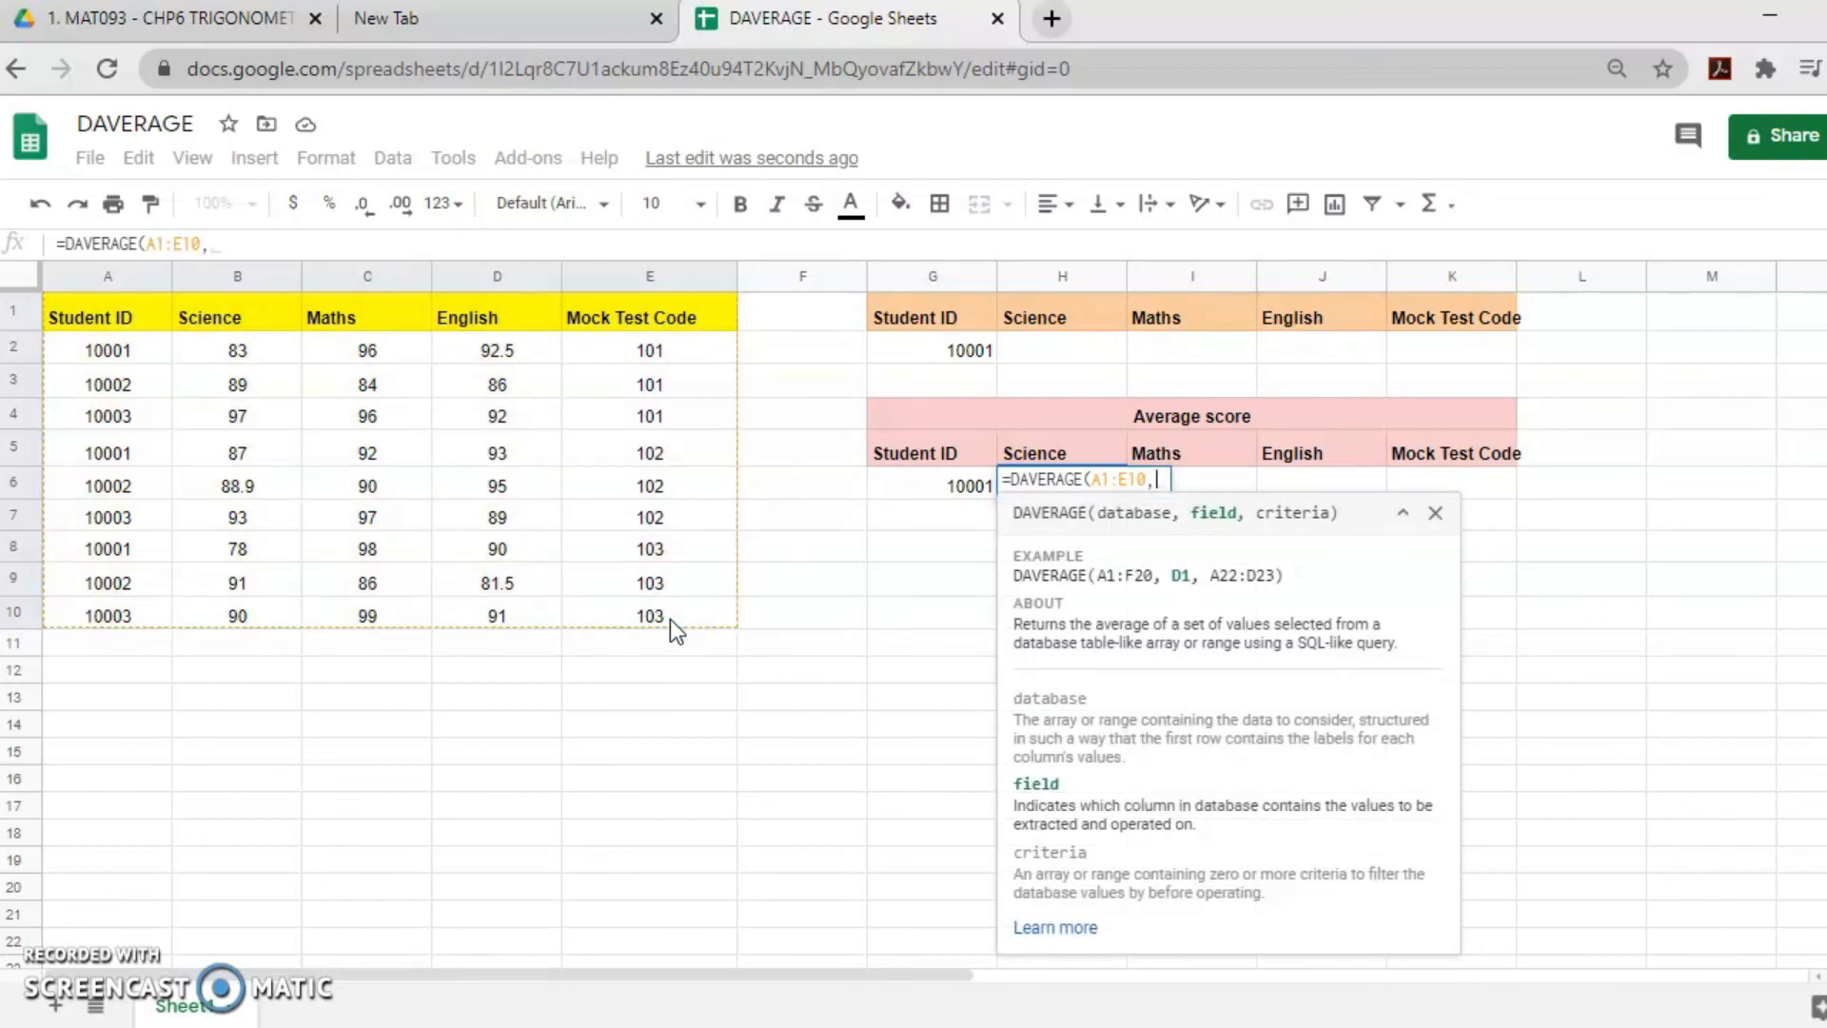
{"action": "type", "text": "2"}
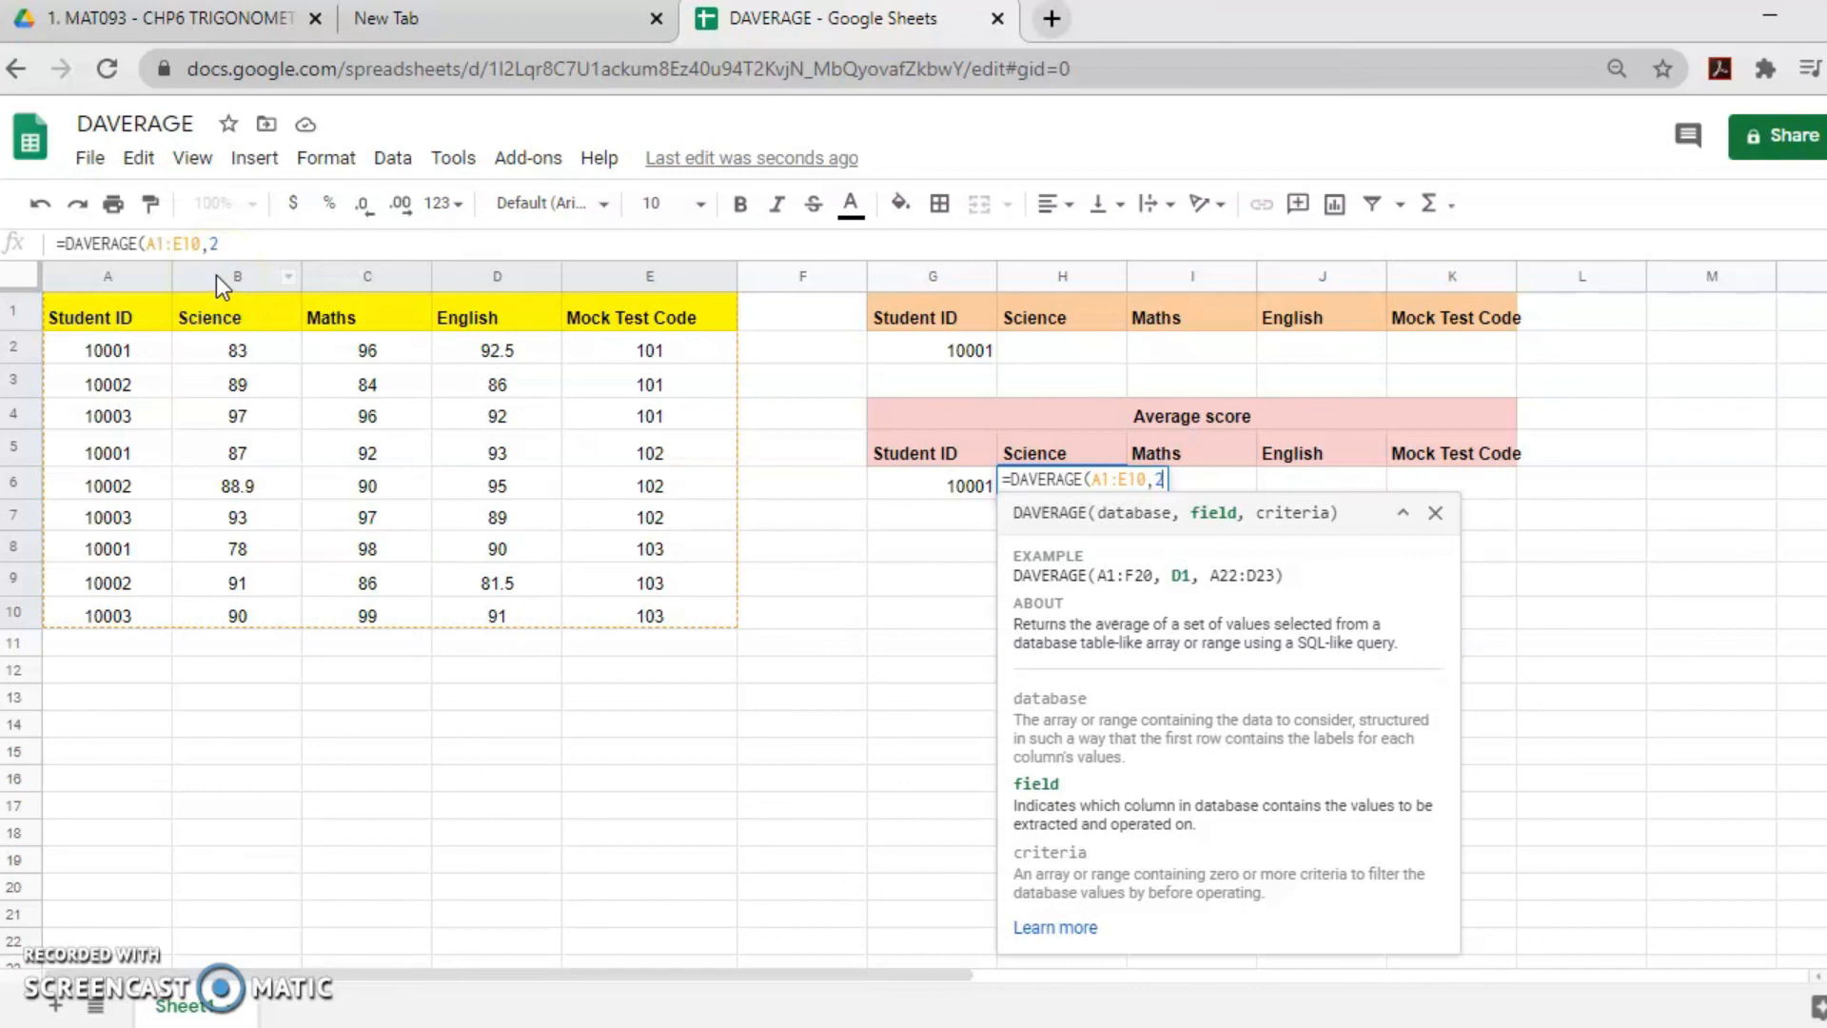
{"action": "type", "text": ","}
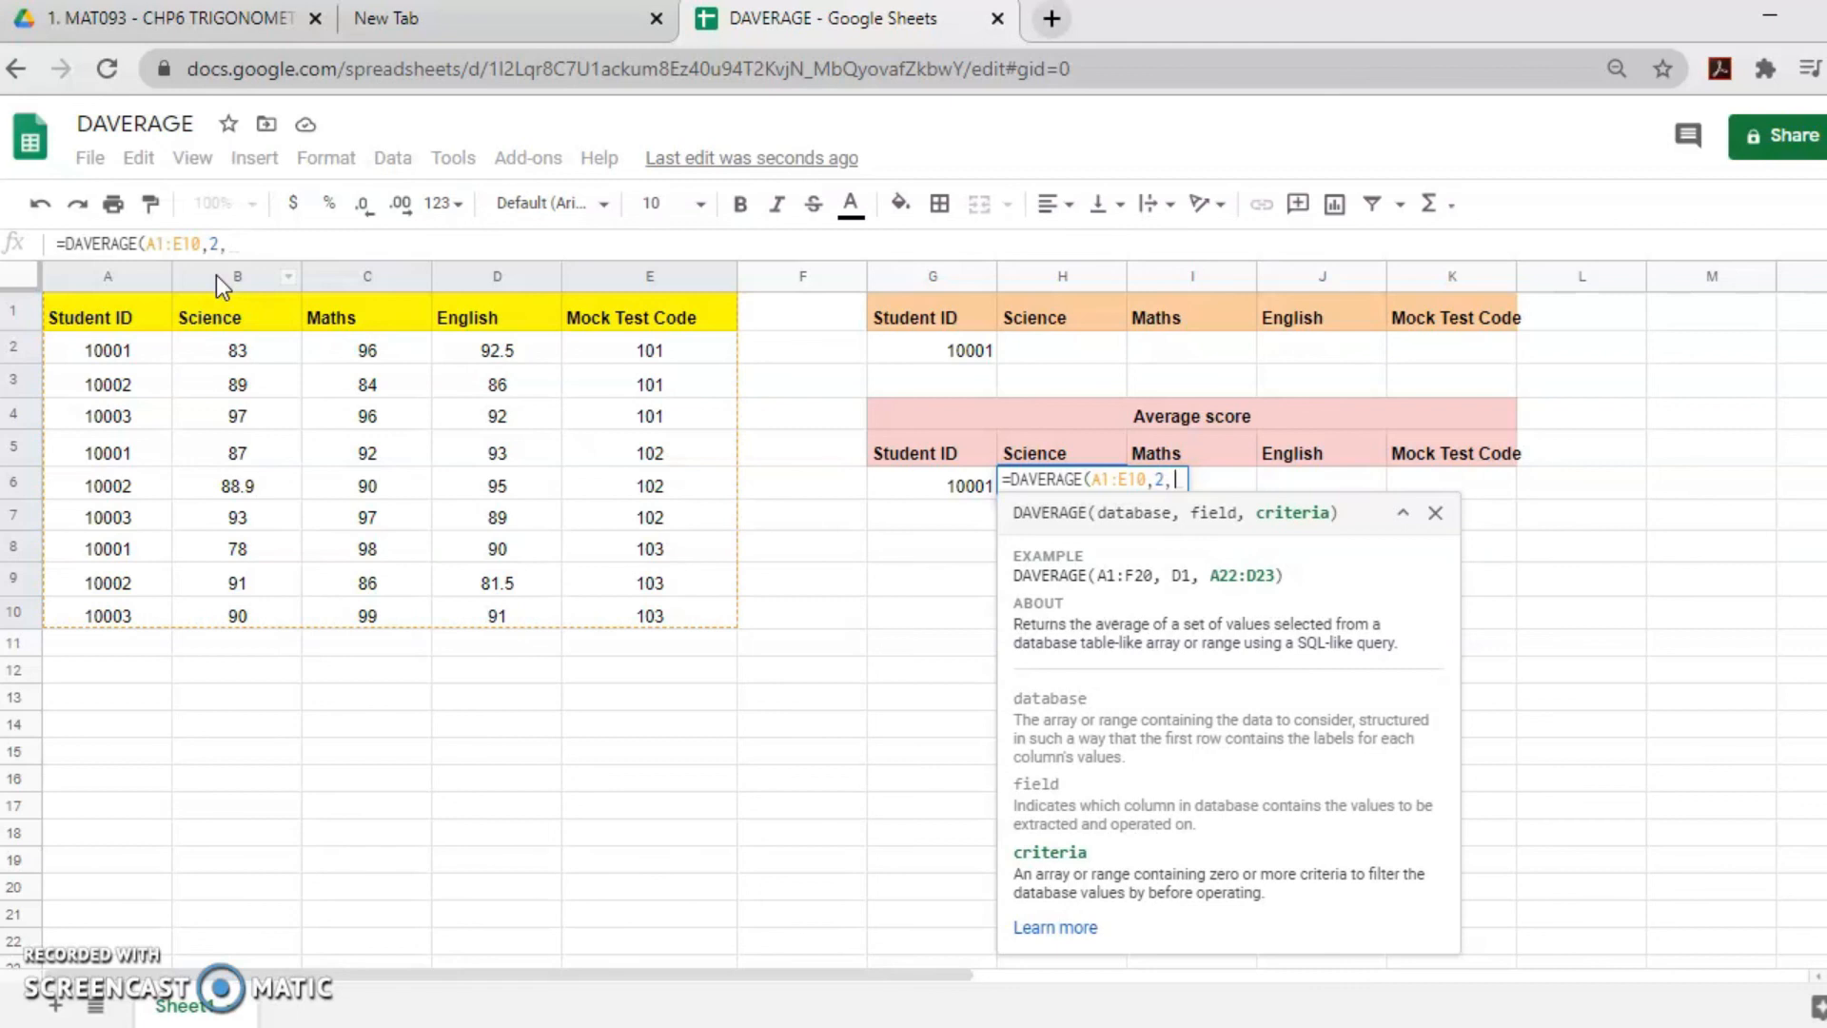
{"action": "left_click_drag", "start_coordinate": [876, 314], "coordinate": [1458, 339]}
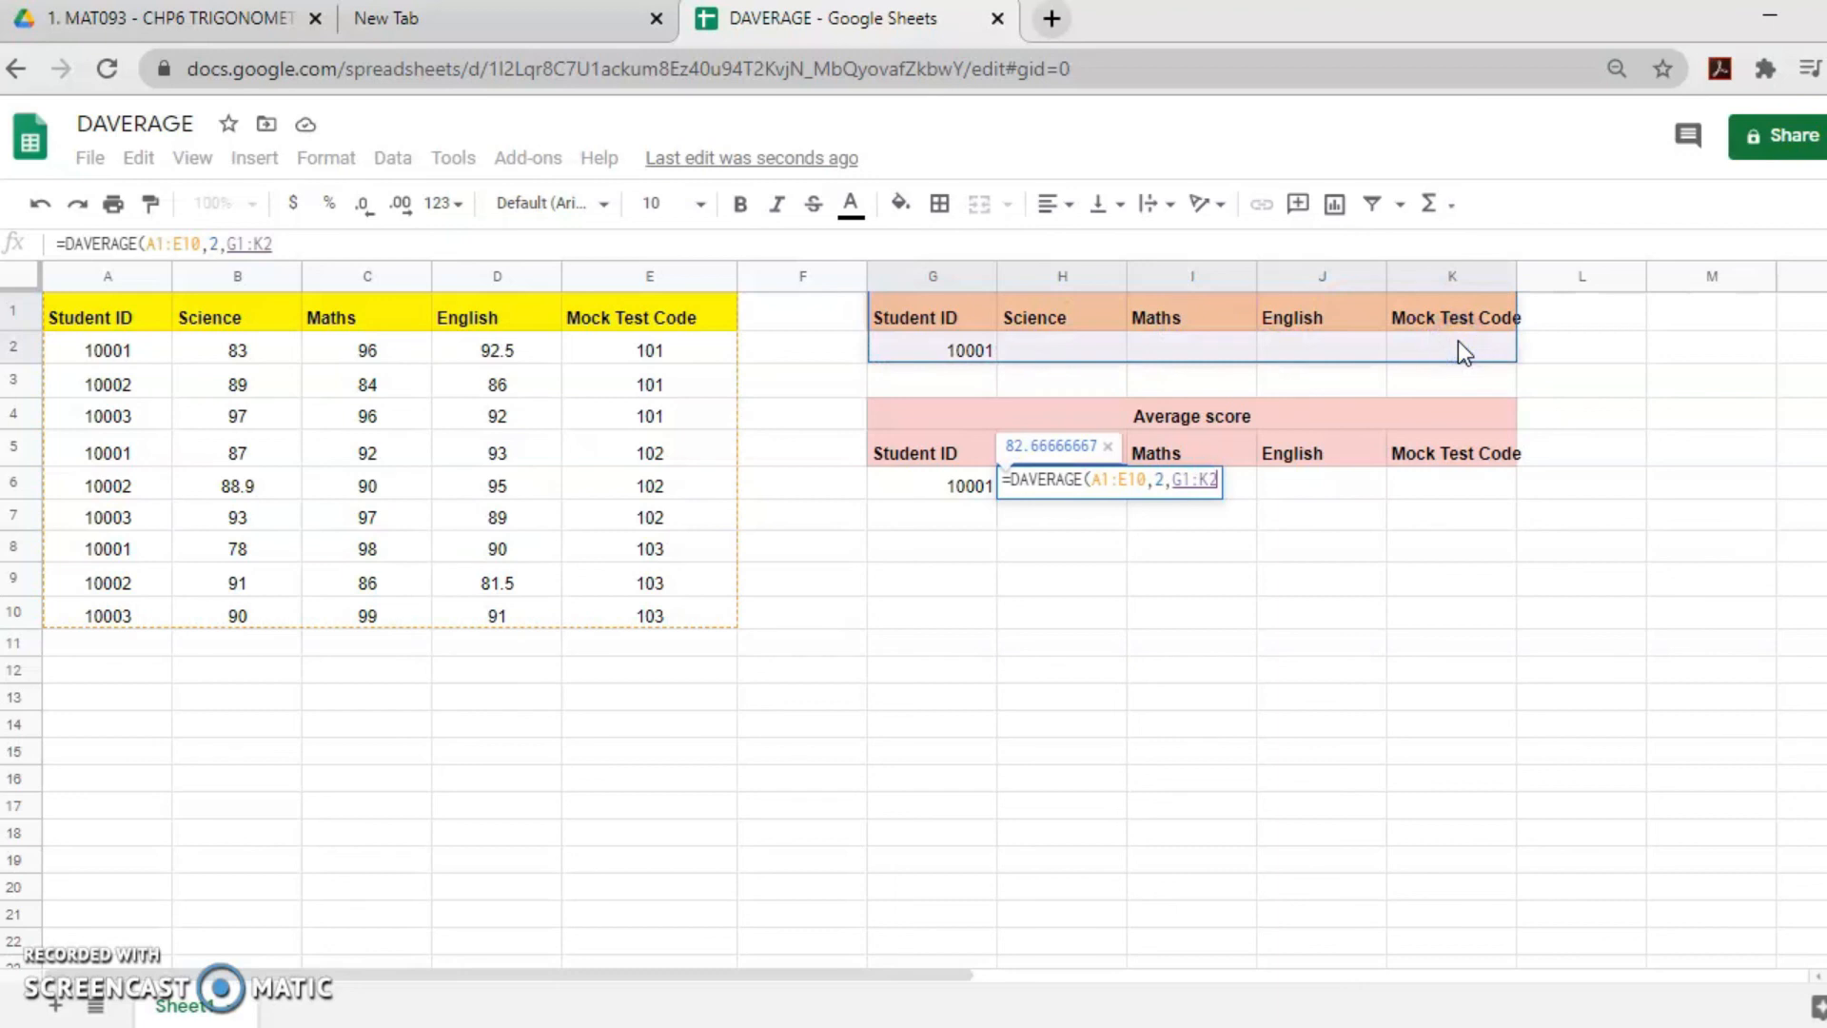
{"action": "key", "text": "Return"}
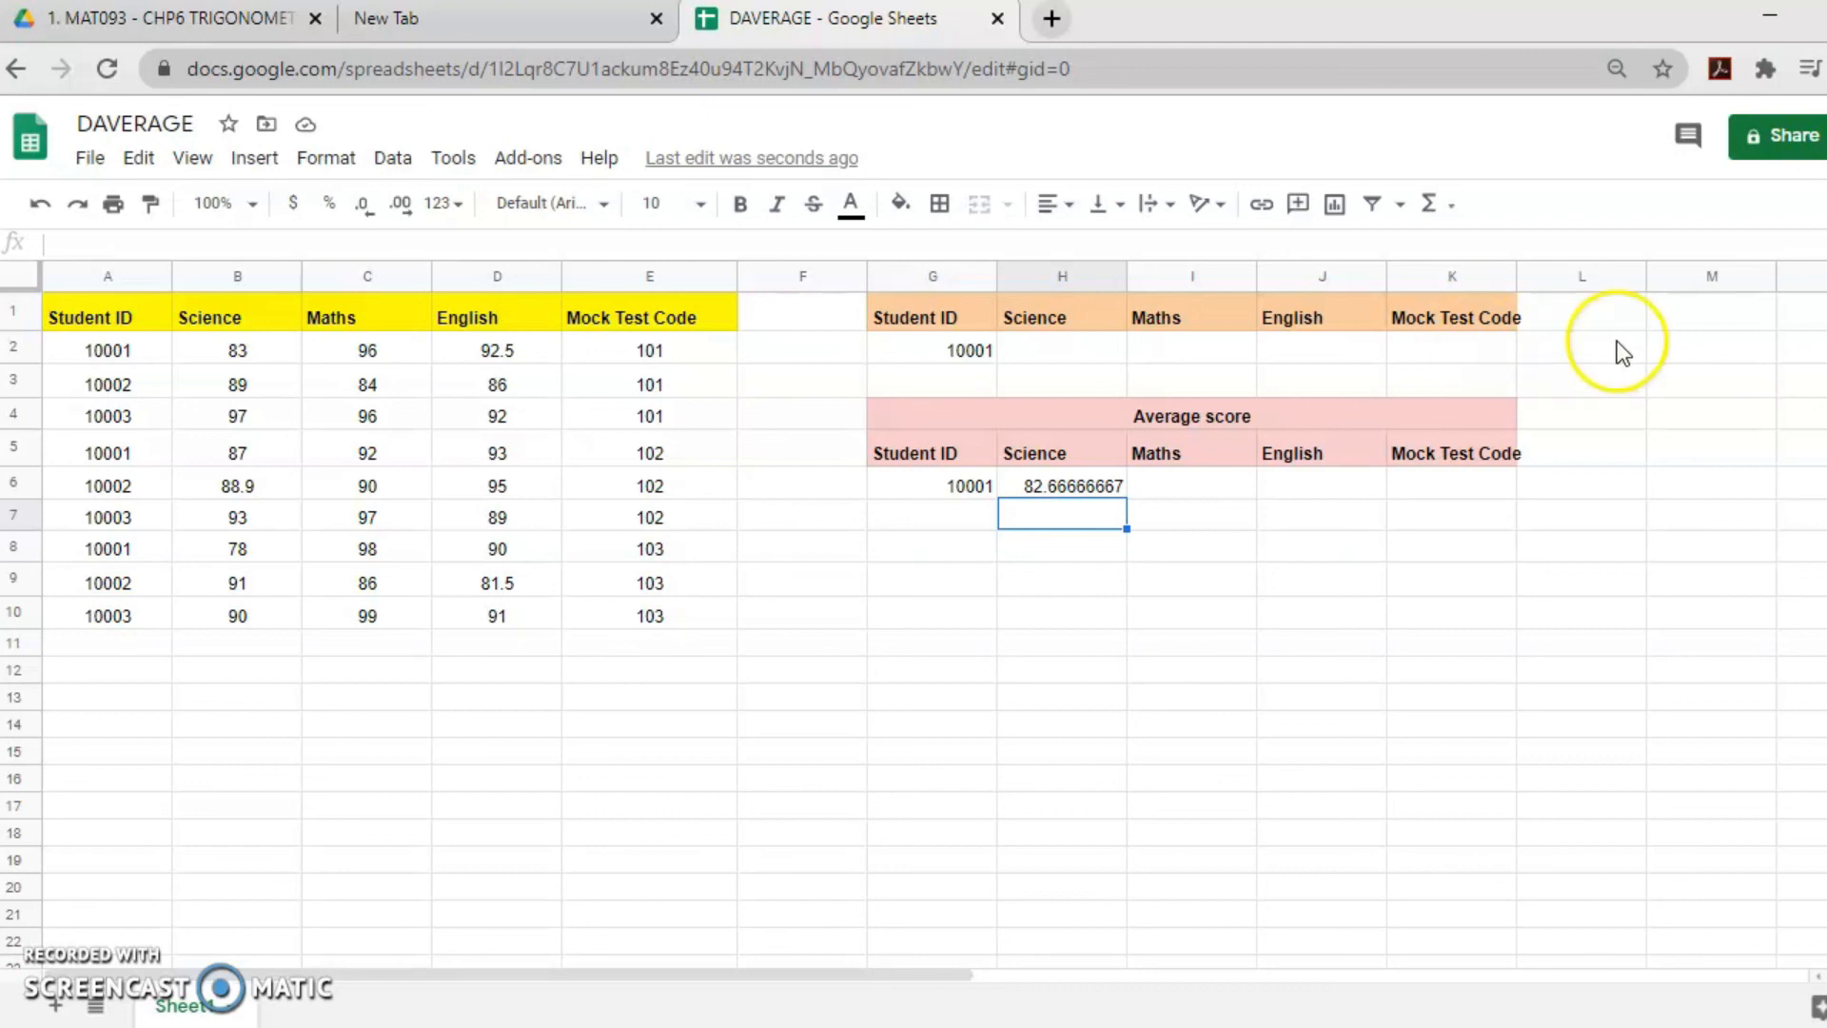
Make both ranges in the H6 Science formula absolute, as $A$1:$E$10 and $G$1:$K$2
{"action": "left_click", "coordinate": [1205, 496]}
{"action": "left_click", "coordinate": [1324, 495]}
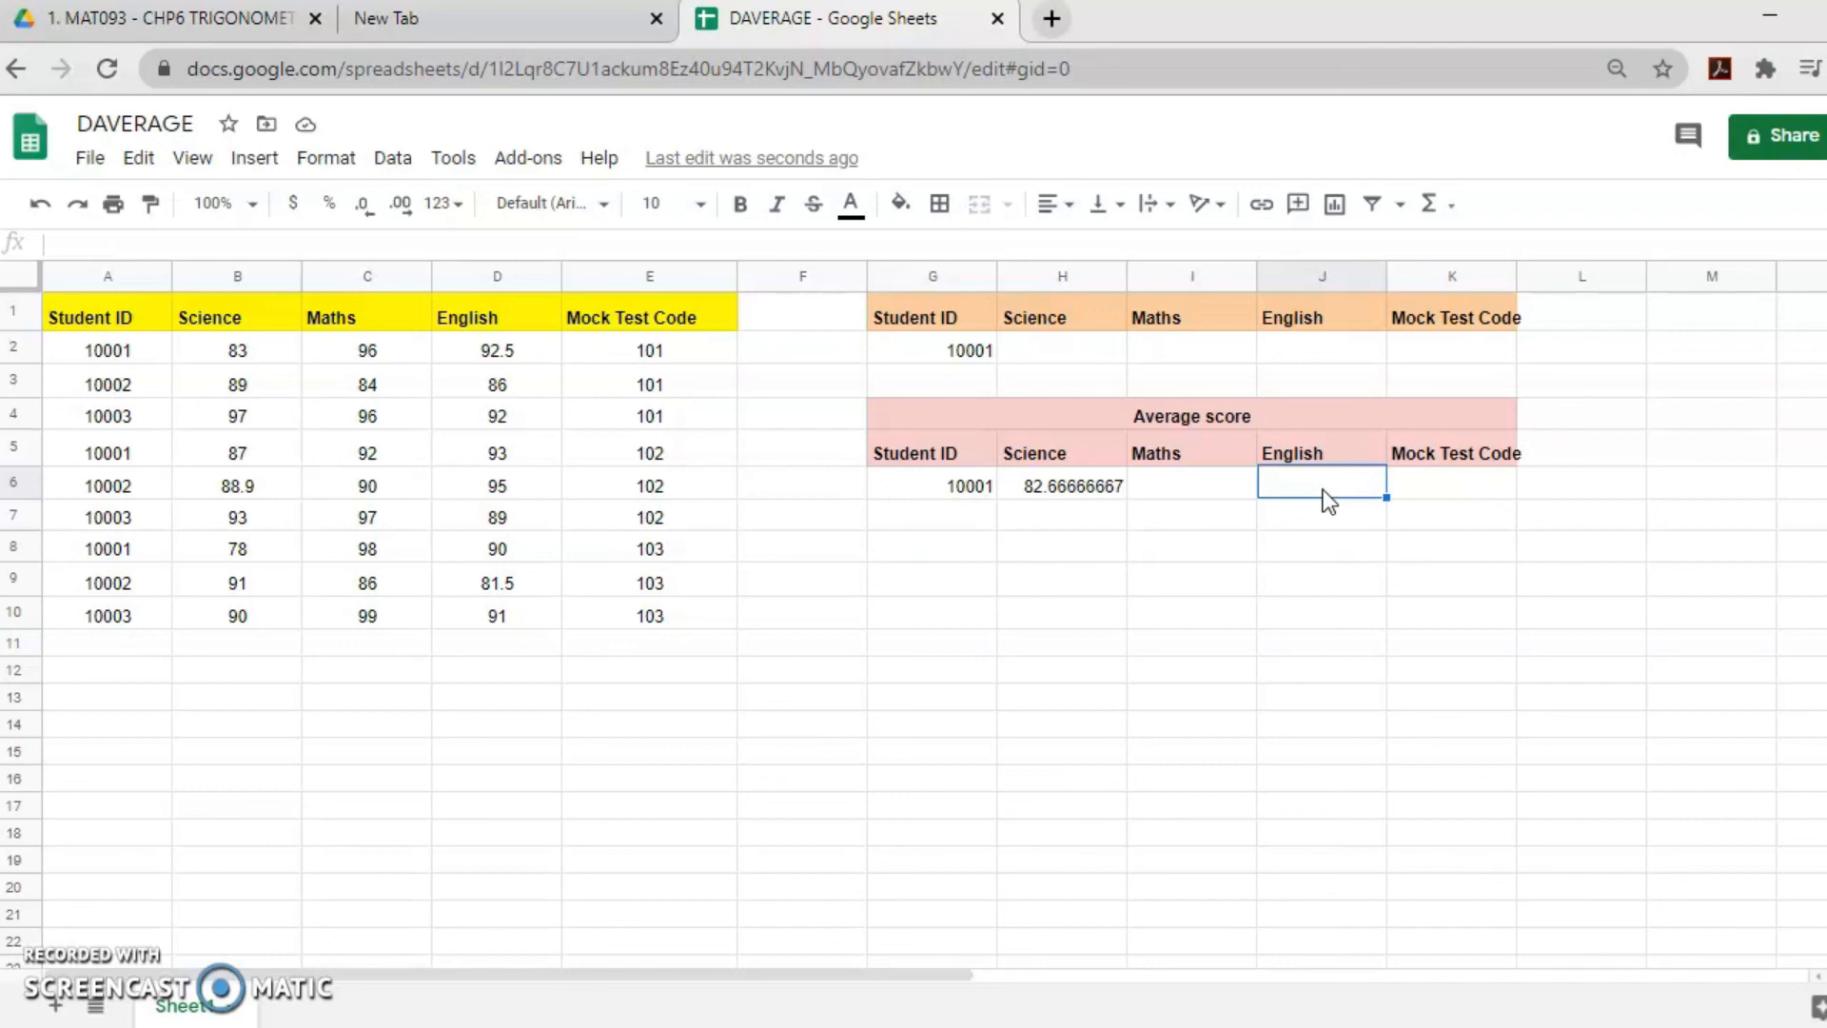
{"action": "left_click", "coordinate": [1054, 487]}
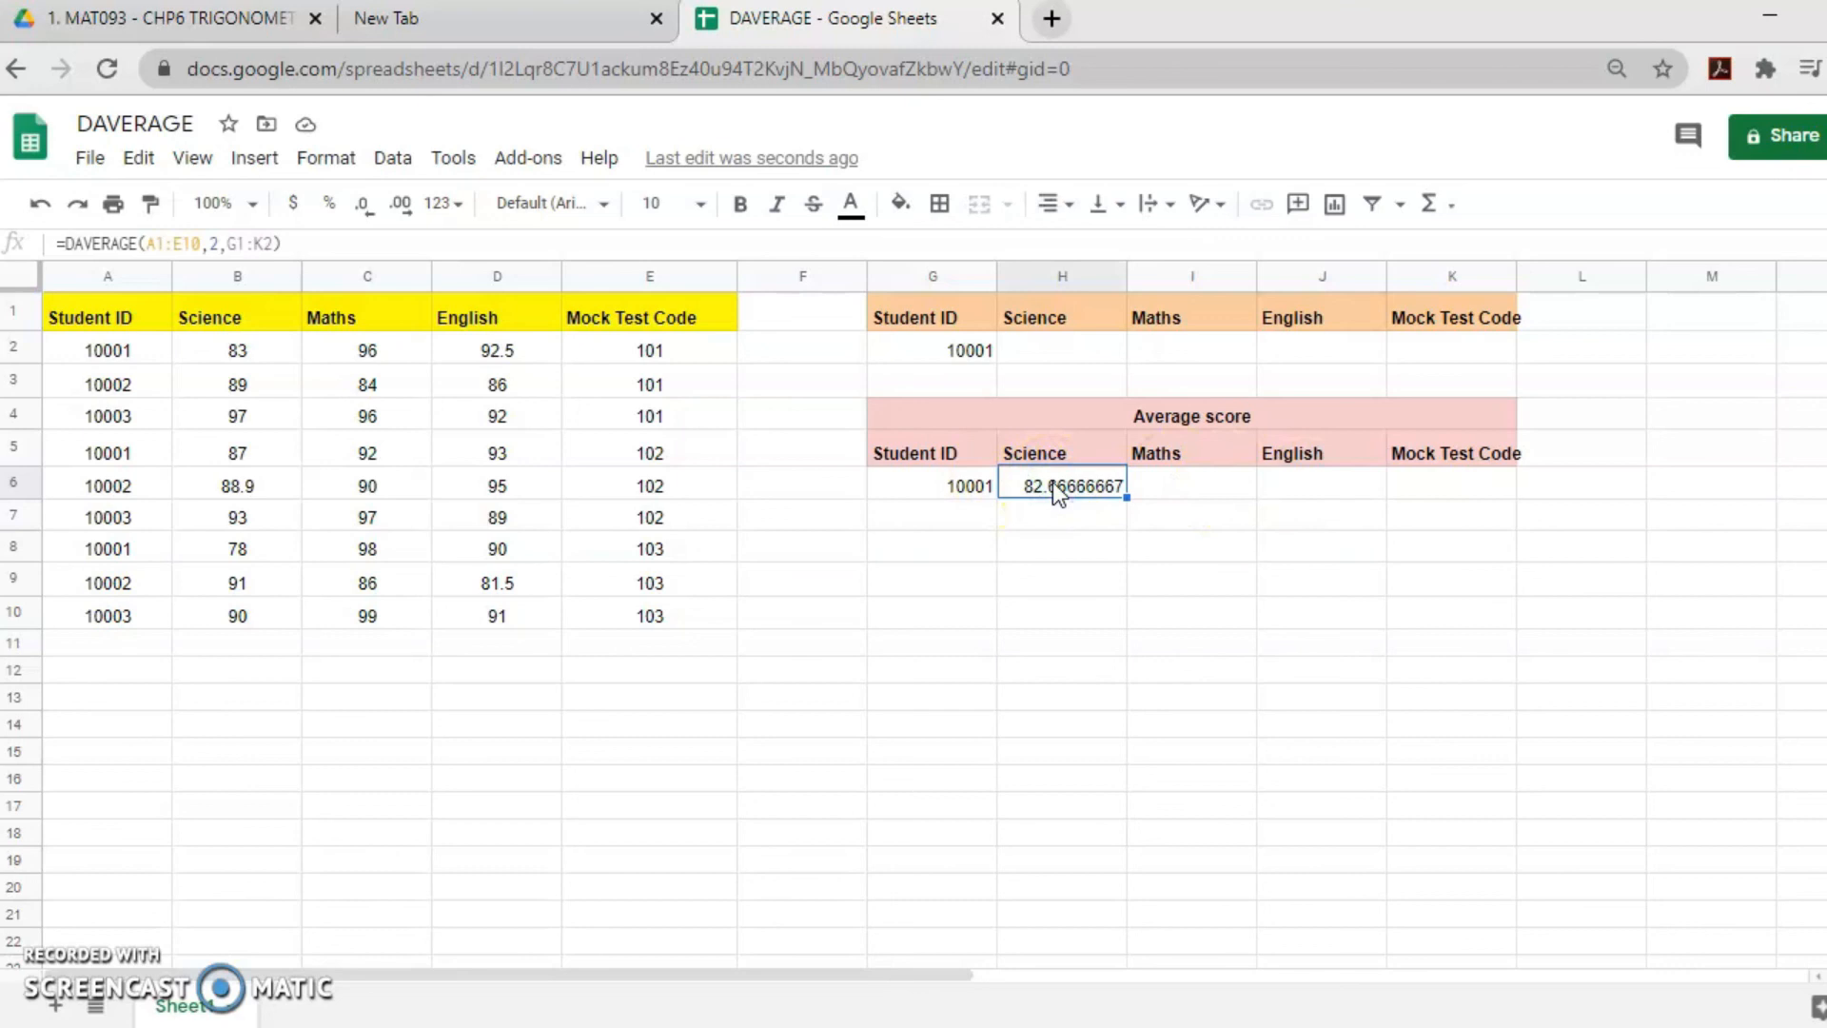
{"action": "left_click", "coordinate": [149, 246]}
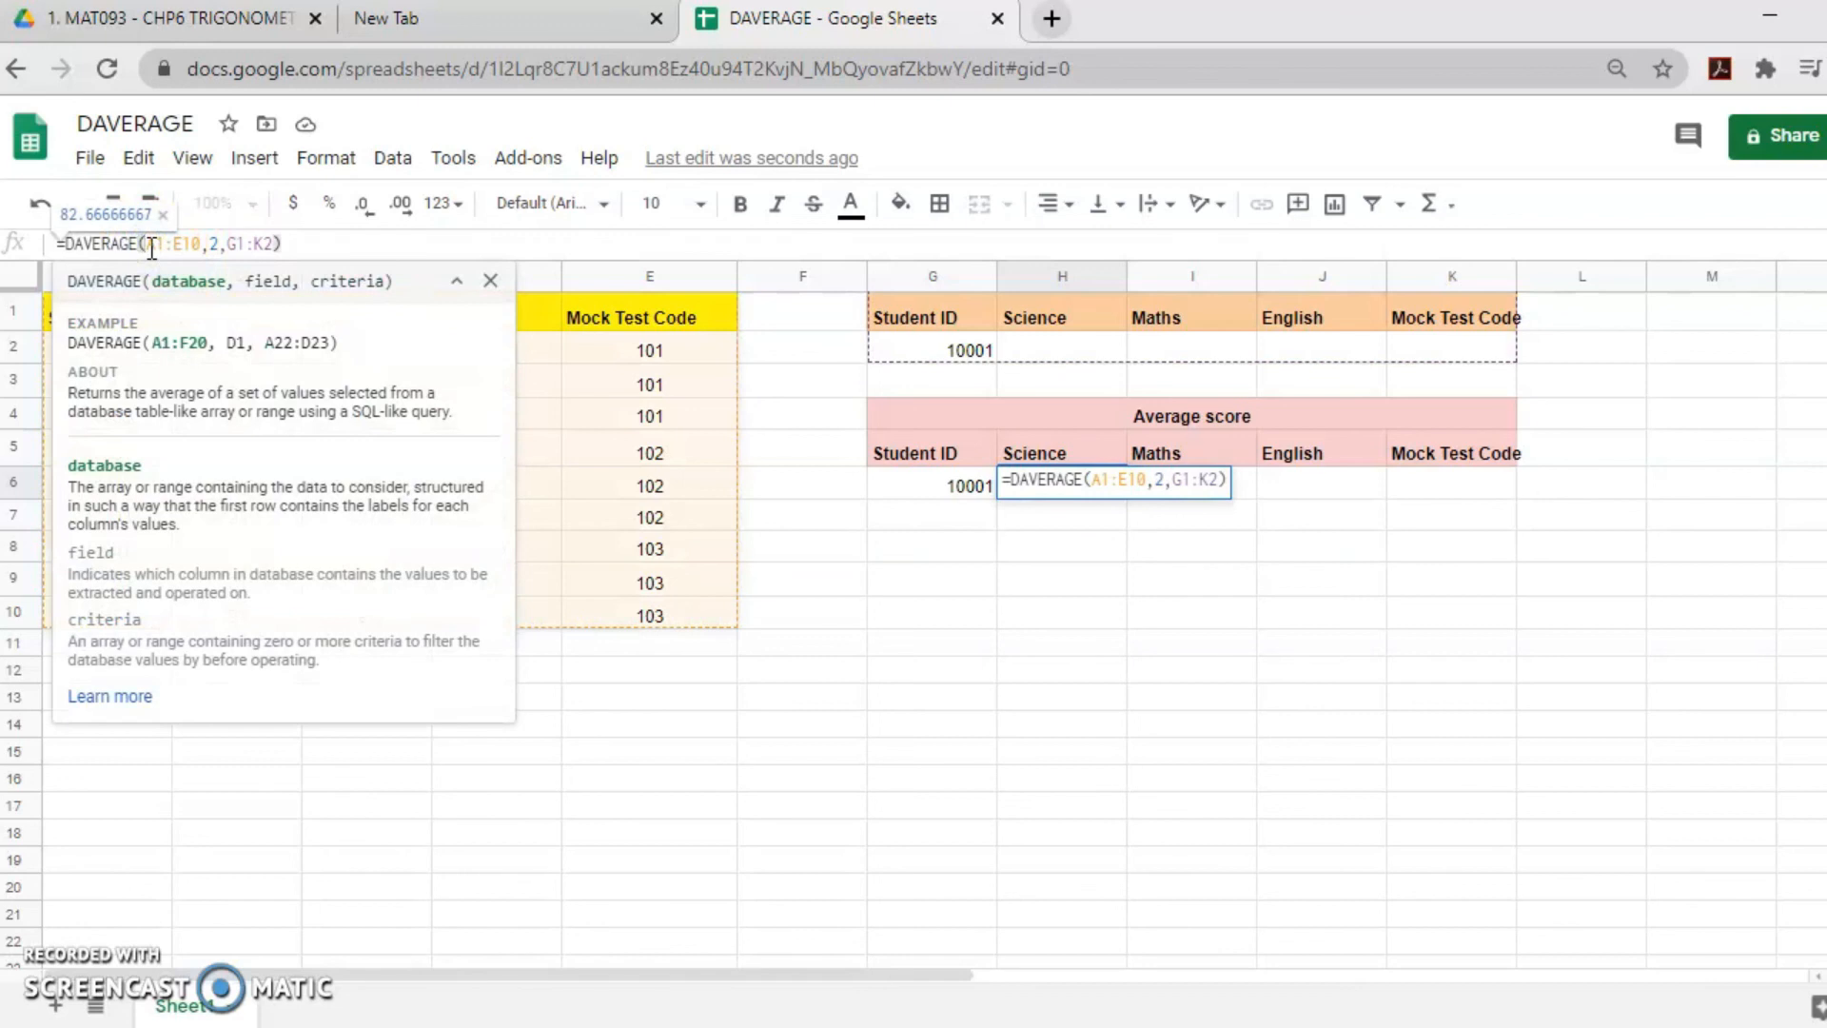
{"action": "key", "text": "F4"}
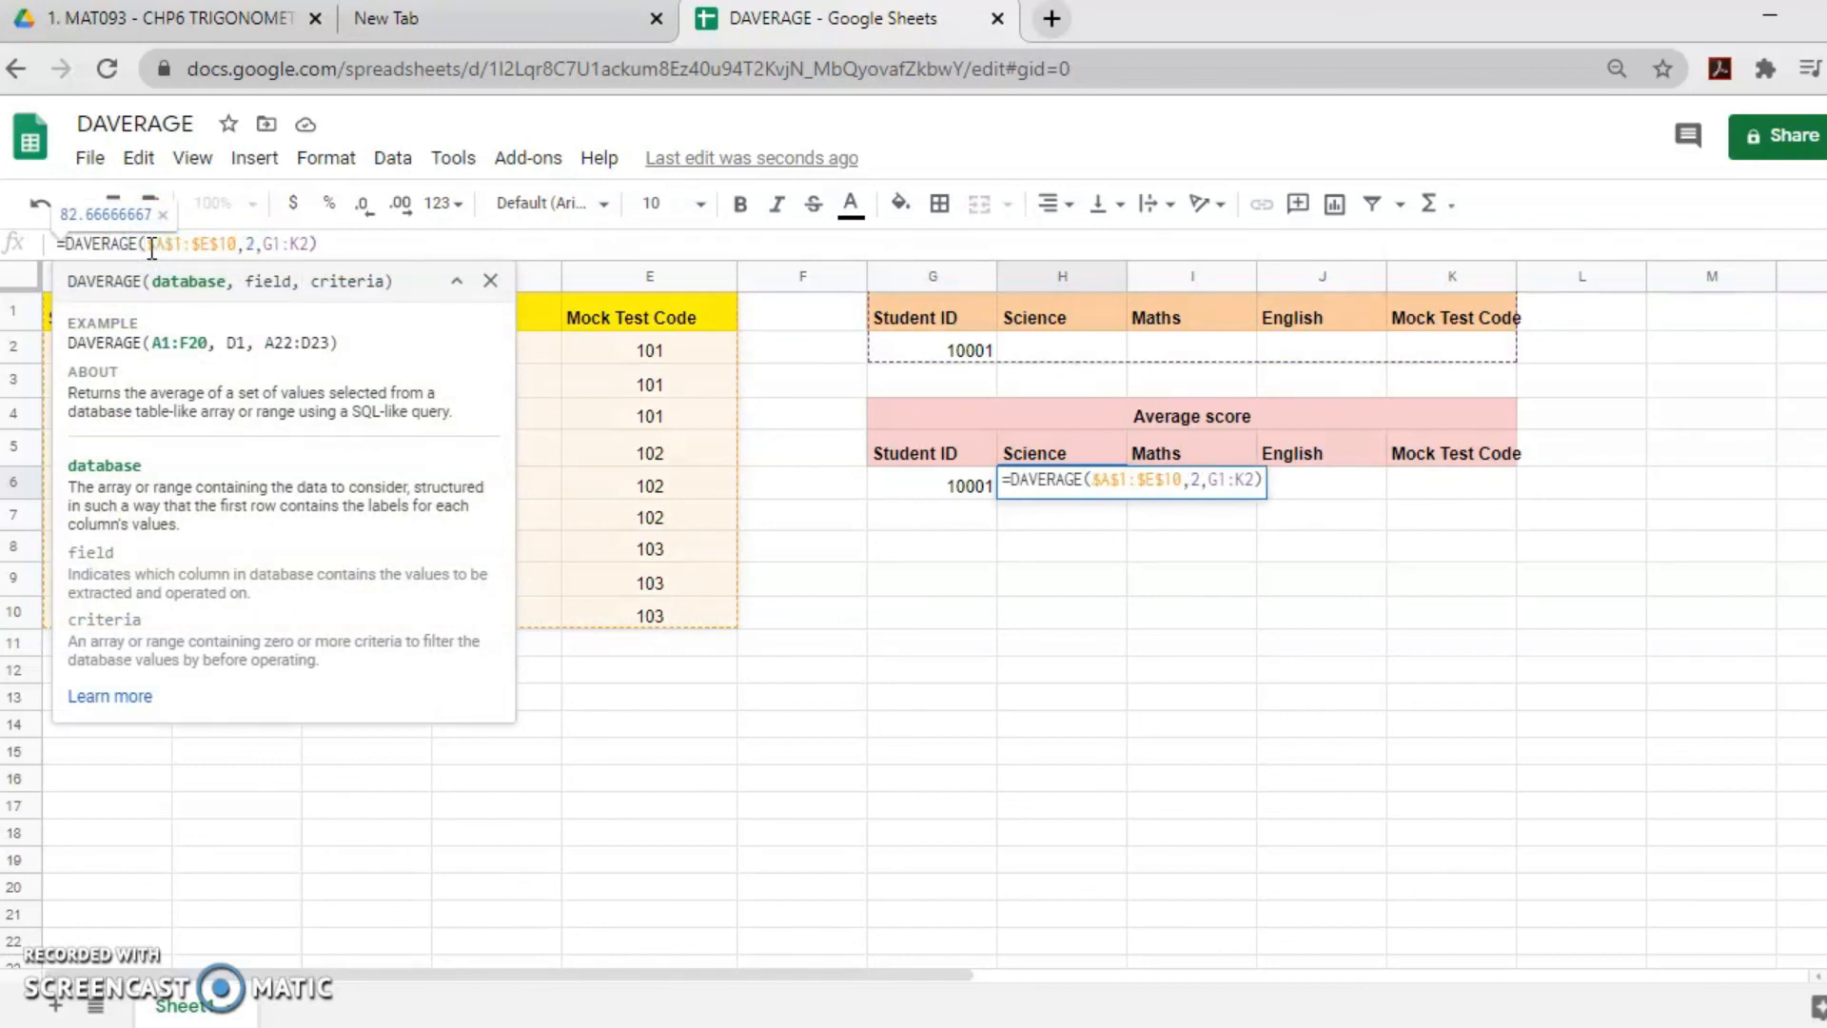
{"action": "left_click", "coordinate": [261, 238]}
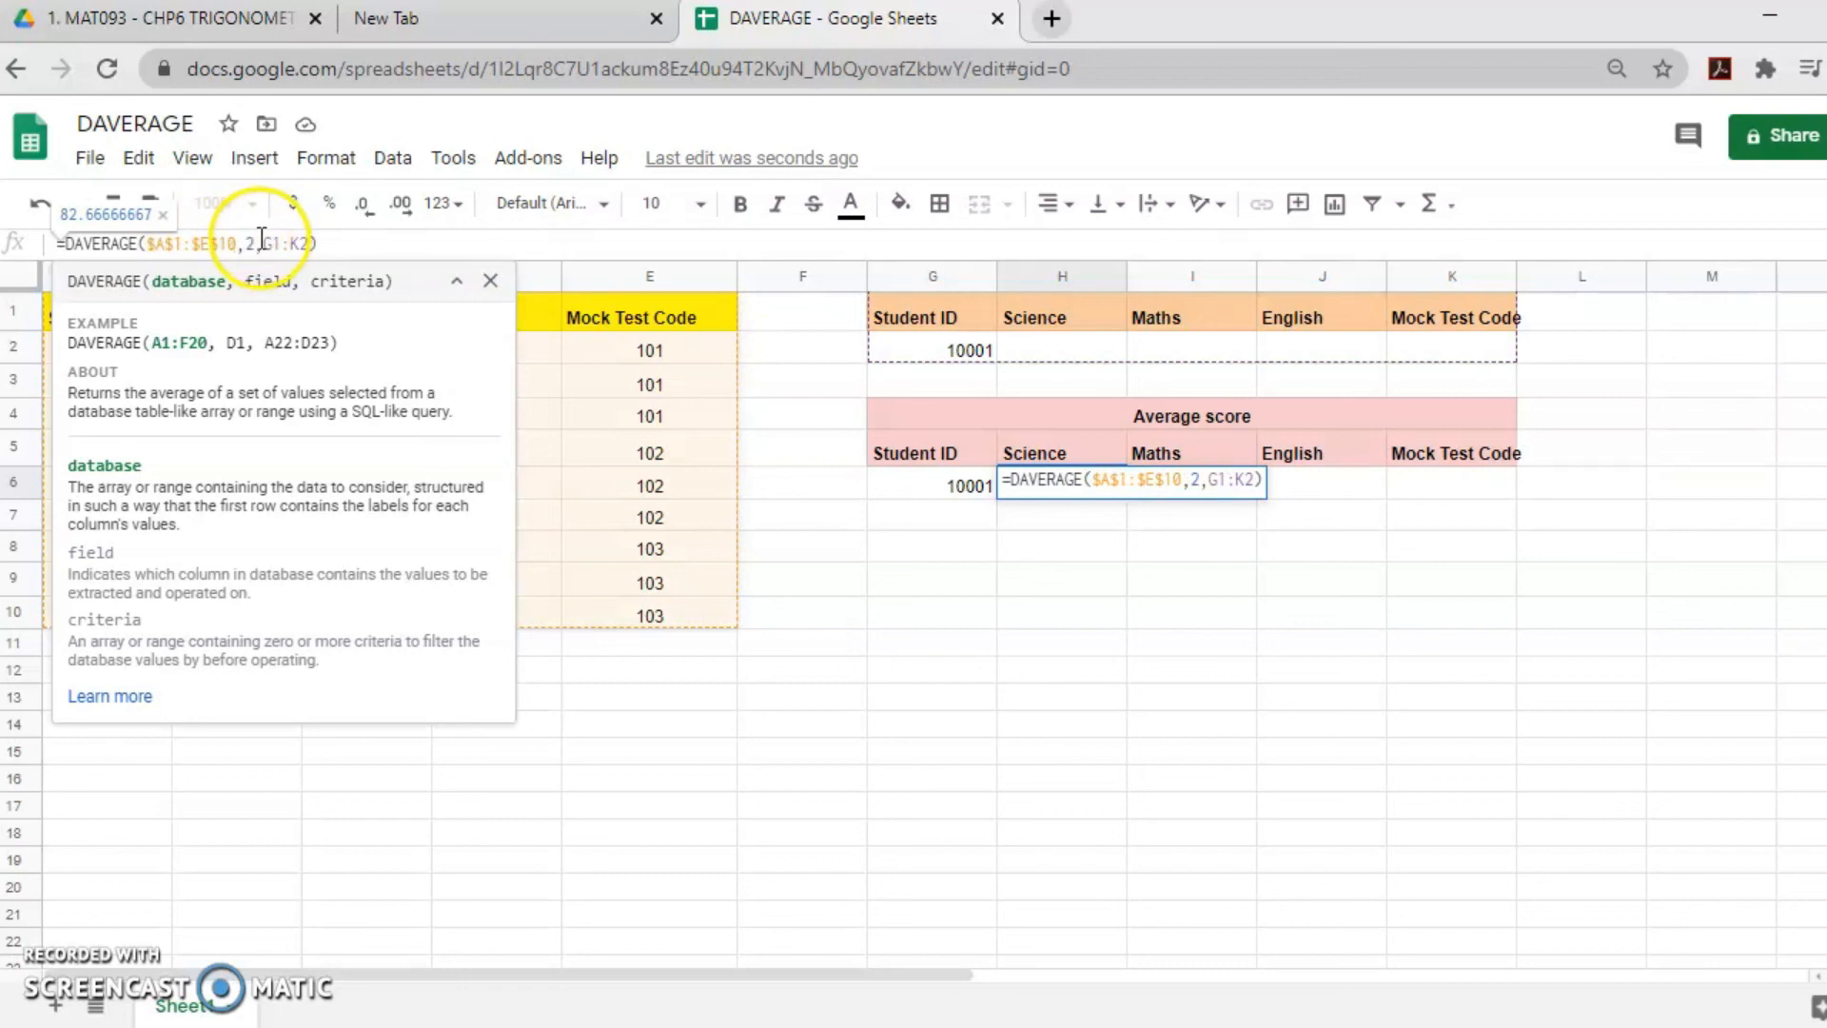
{"action": "left_click", "coordinate": [267, 241]}
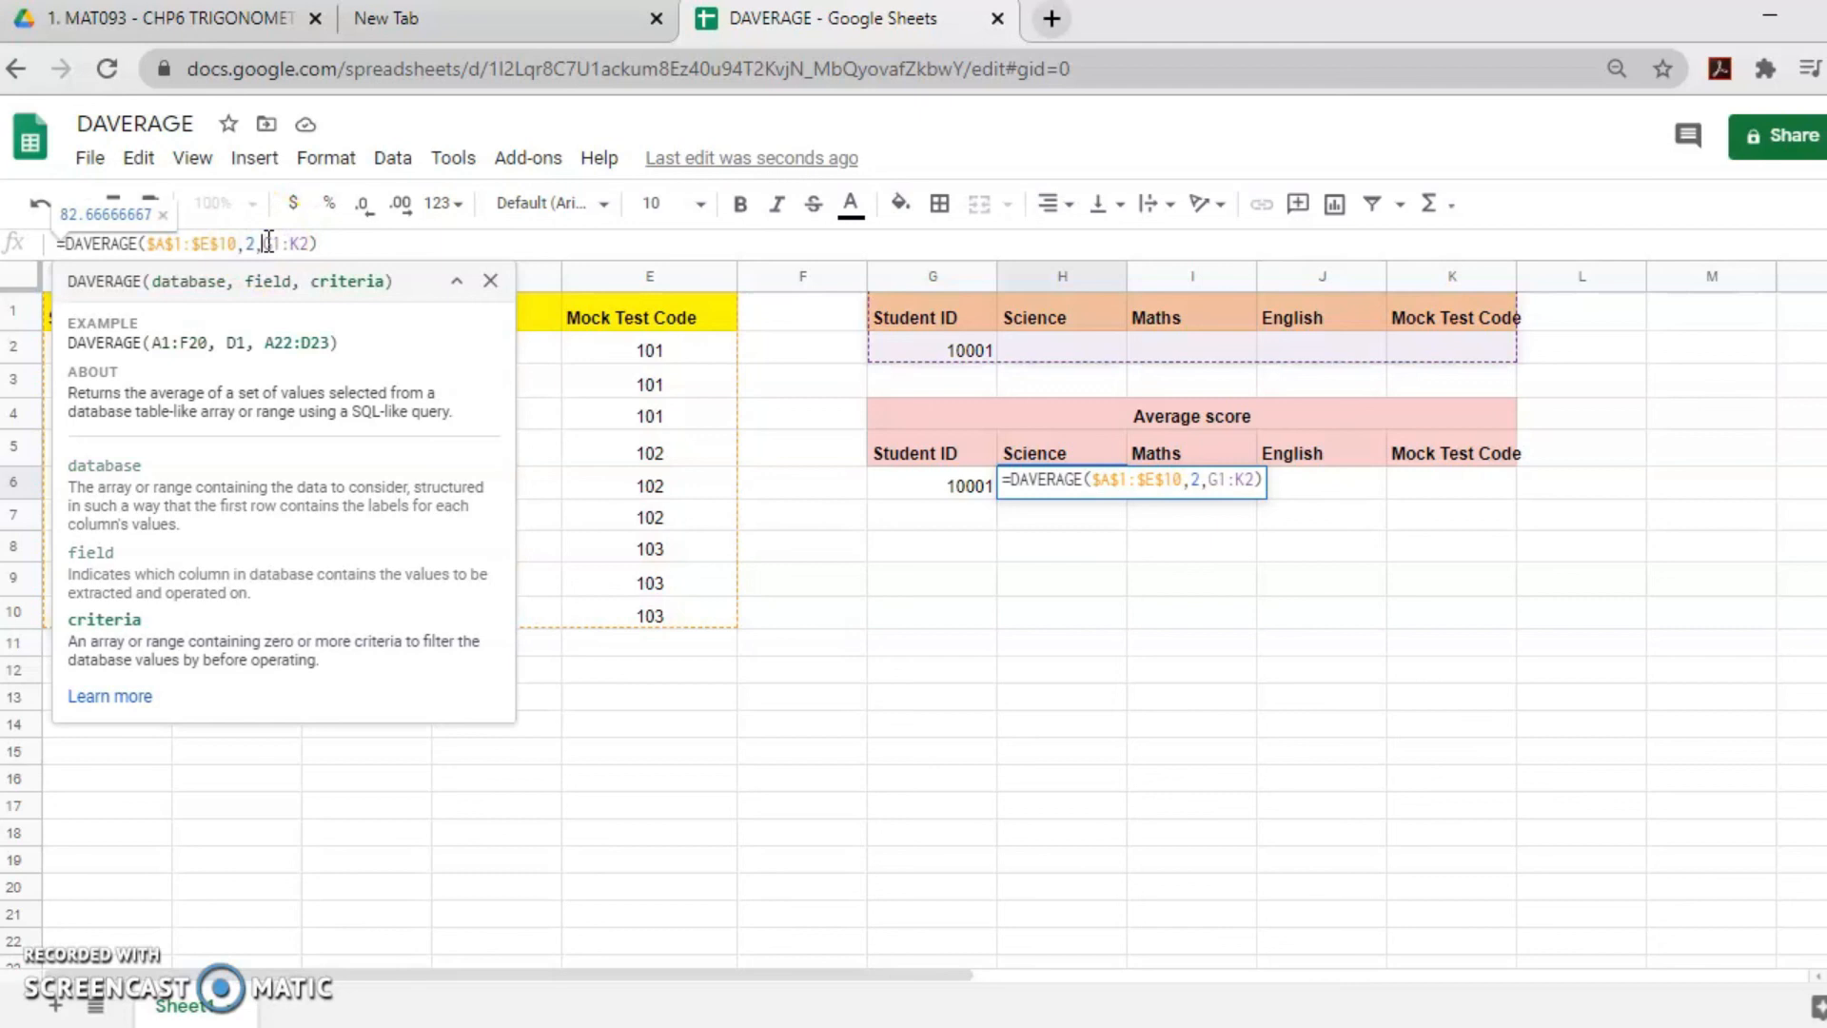
{"action": "key", "text": "F4"}
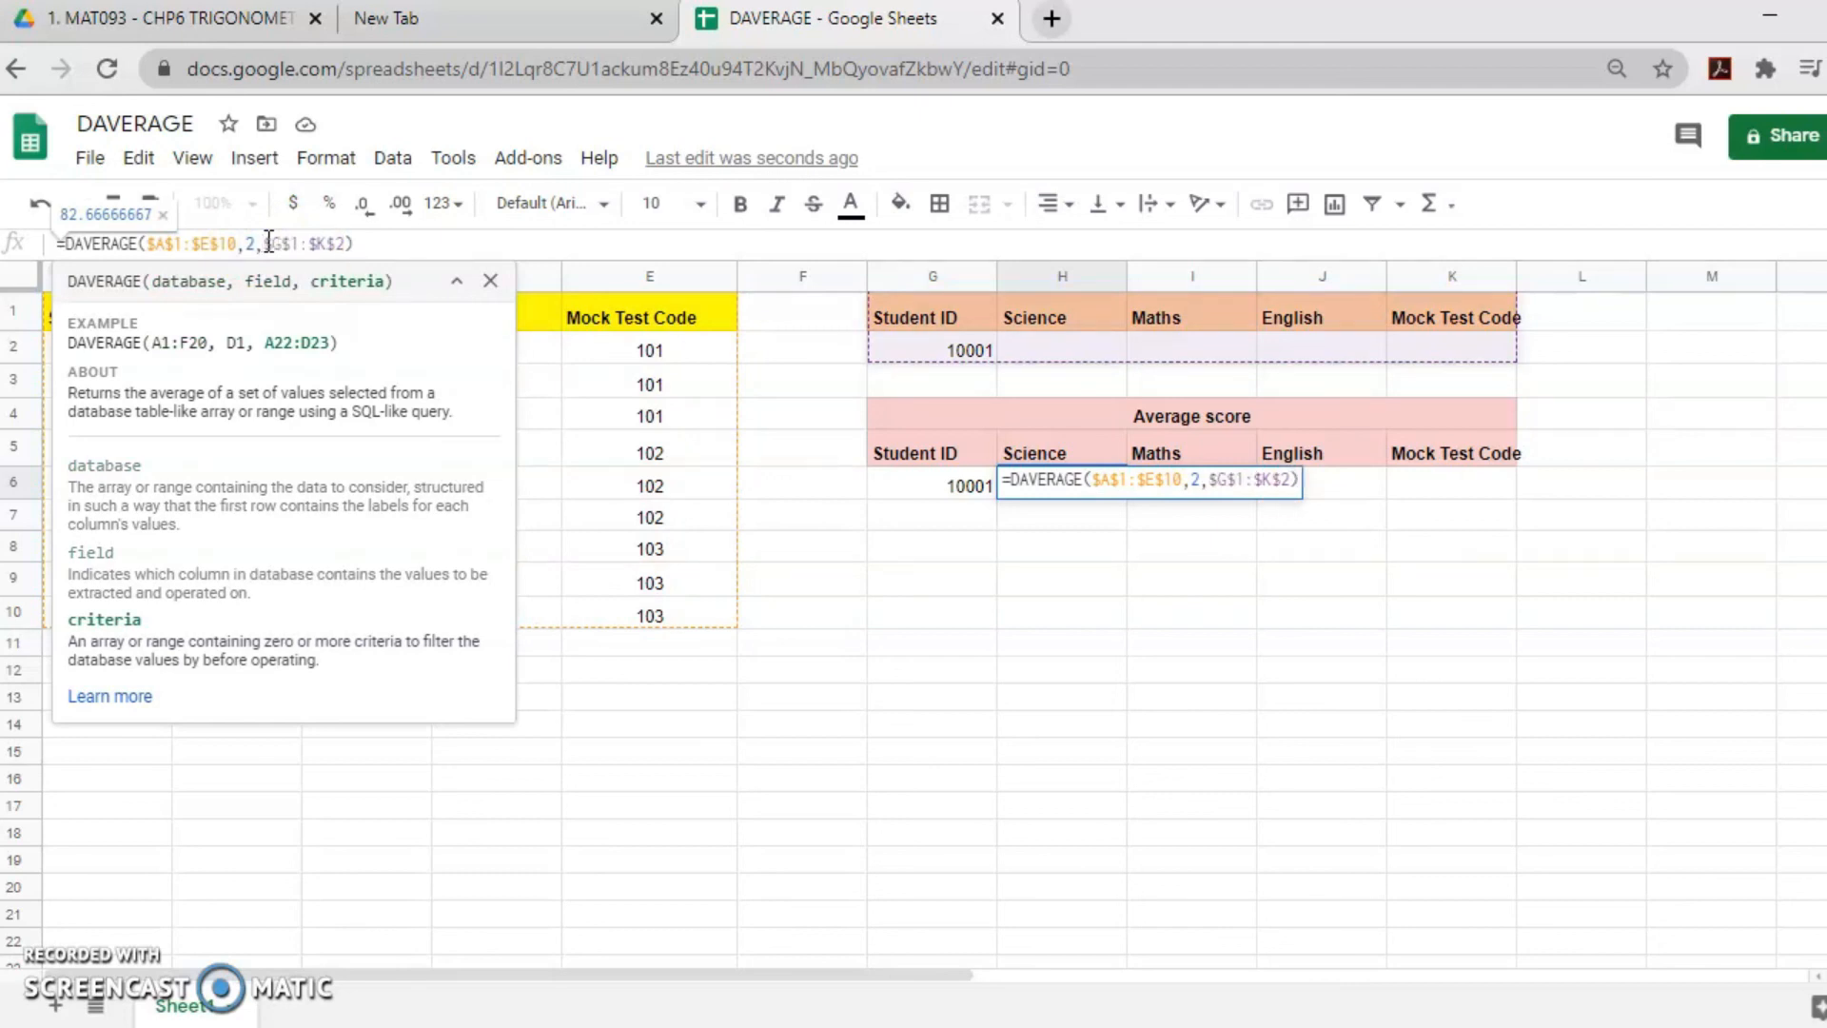
{"action": "key", "text": "Return"}
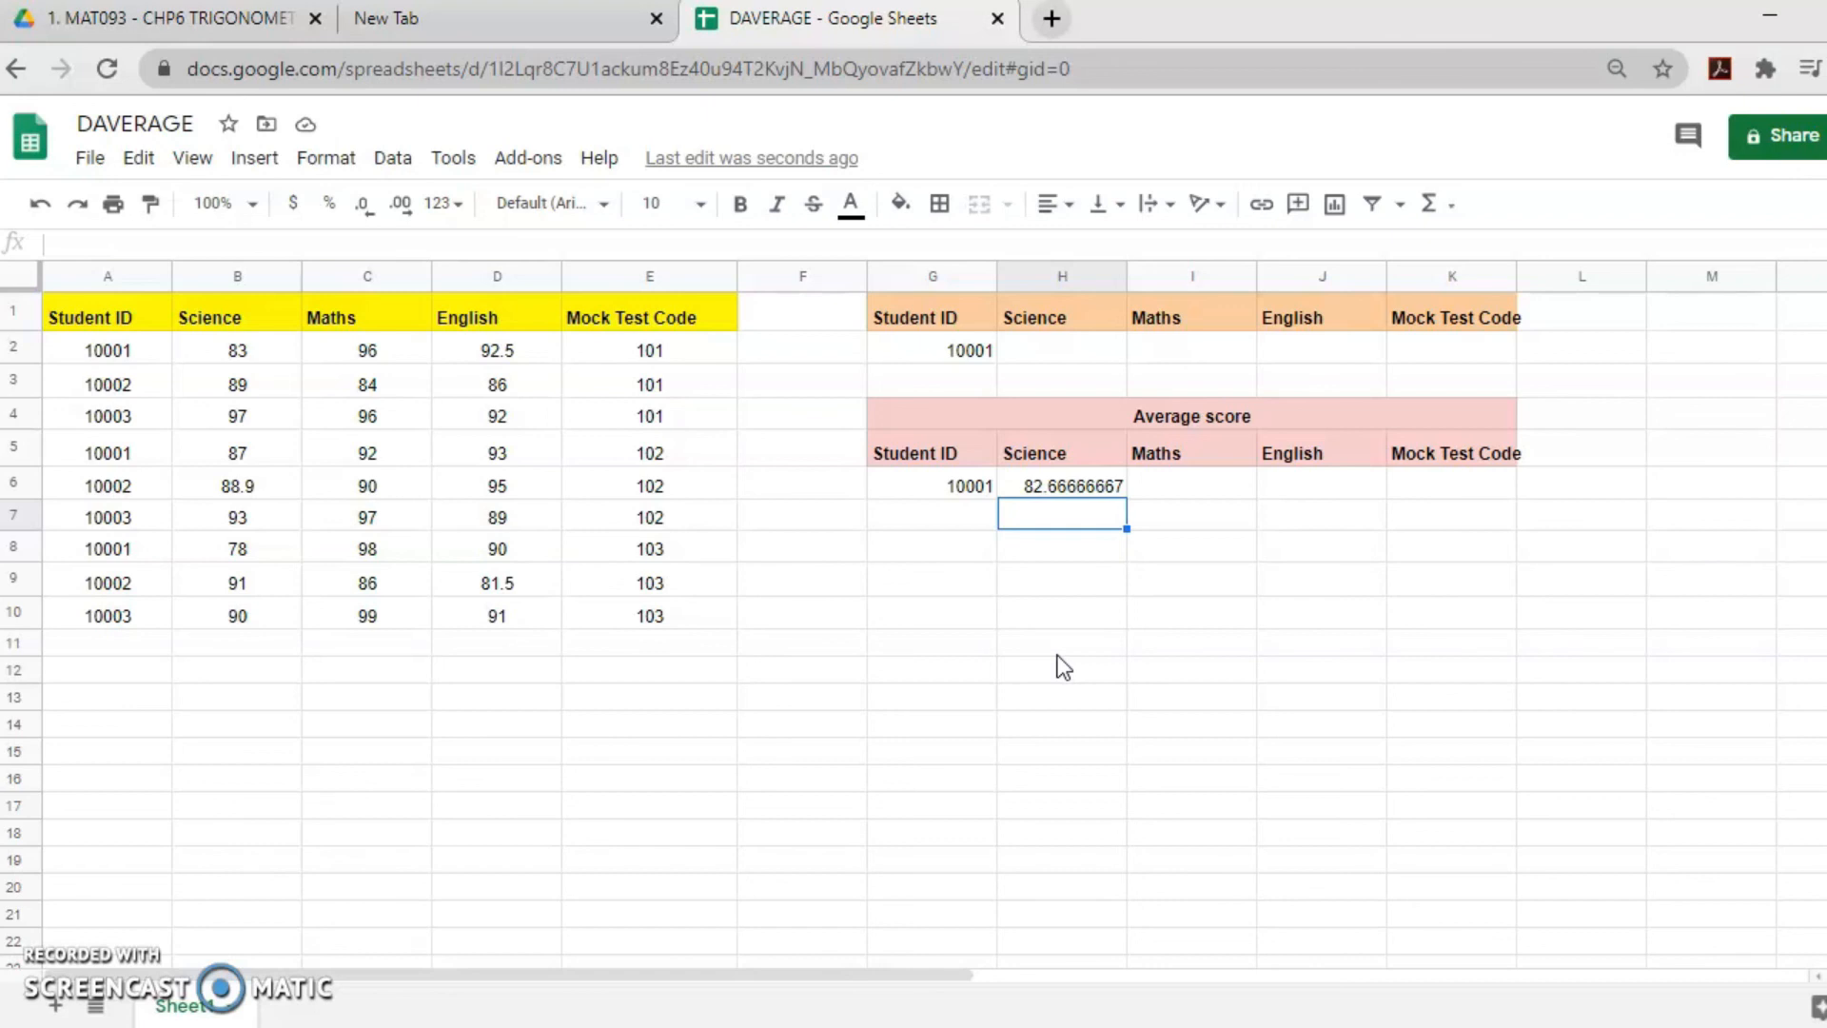
Copy the Science average formula from H6 into the Maths and English cells I6 and J6
{"action": "left_click", "coordinate": [1099, 474]}
{"action": "key", "text": "ctrl+c"}
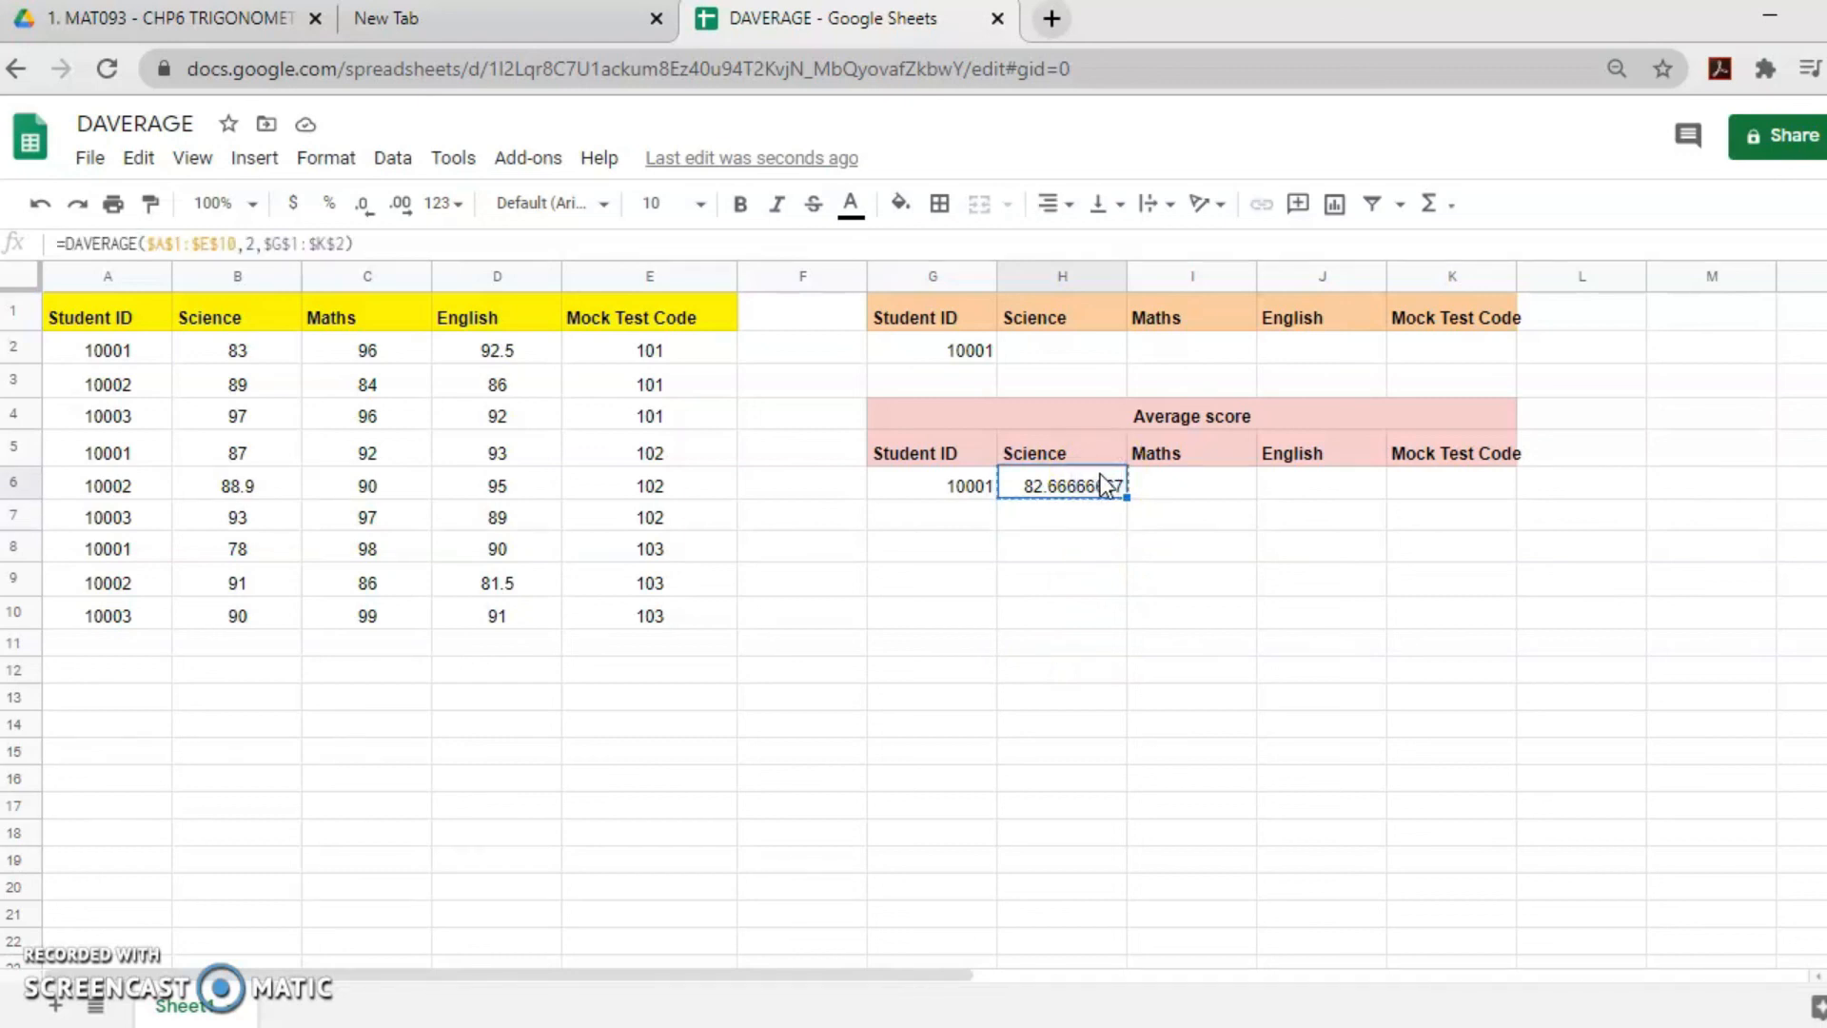
{"action": "left_click", "coordinate": [1163, 493]}
{"action": "key", "text": "ctrl+v"}
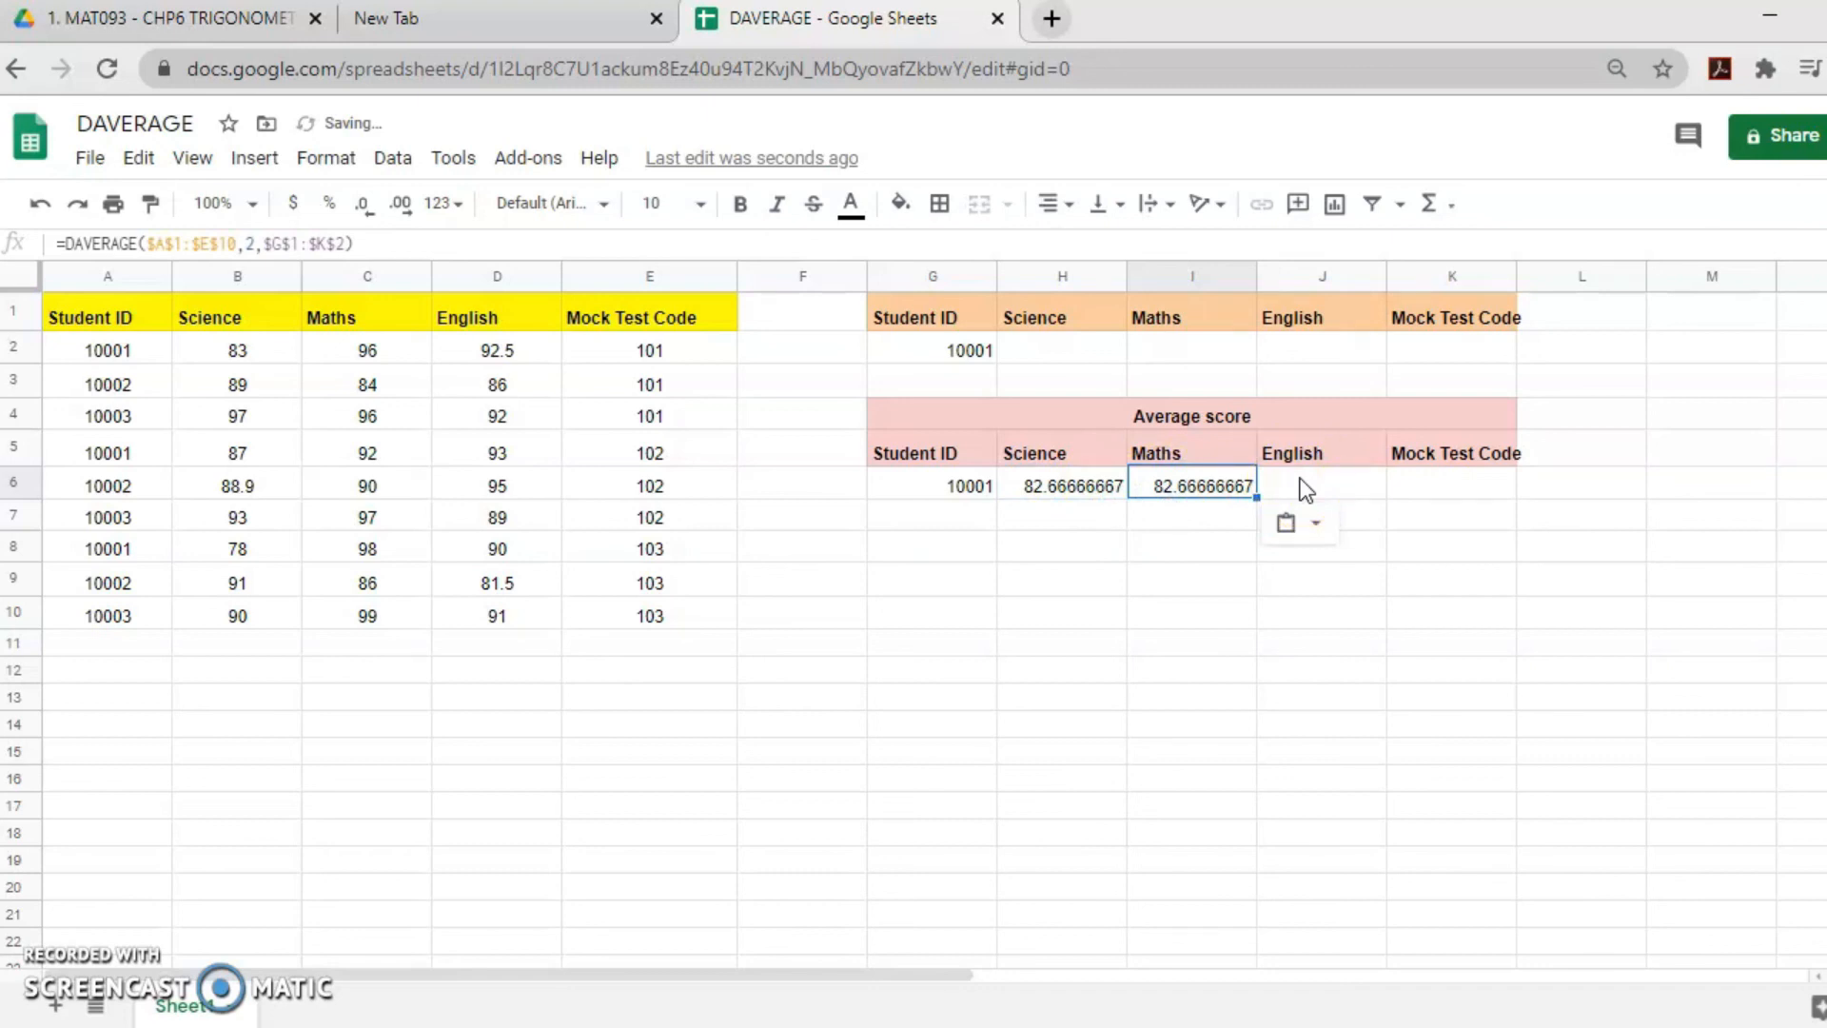
{"action": "left_click", "coordinate": [1302, 485]}
{"action": "key", "text": "ctrl+v"}
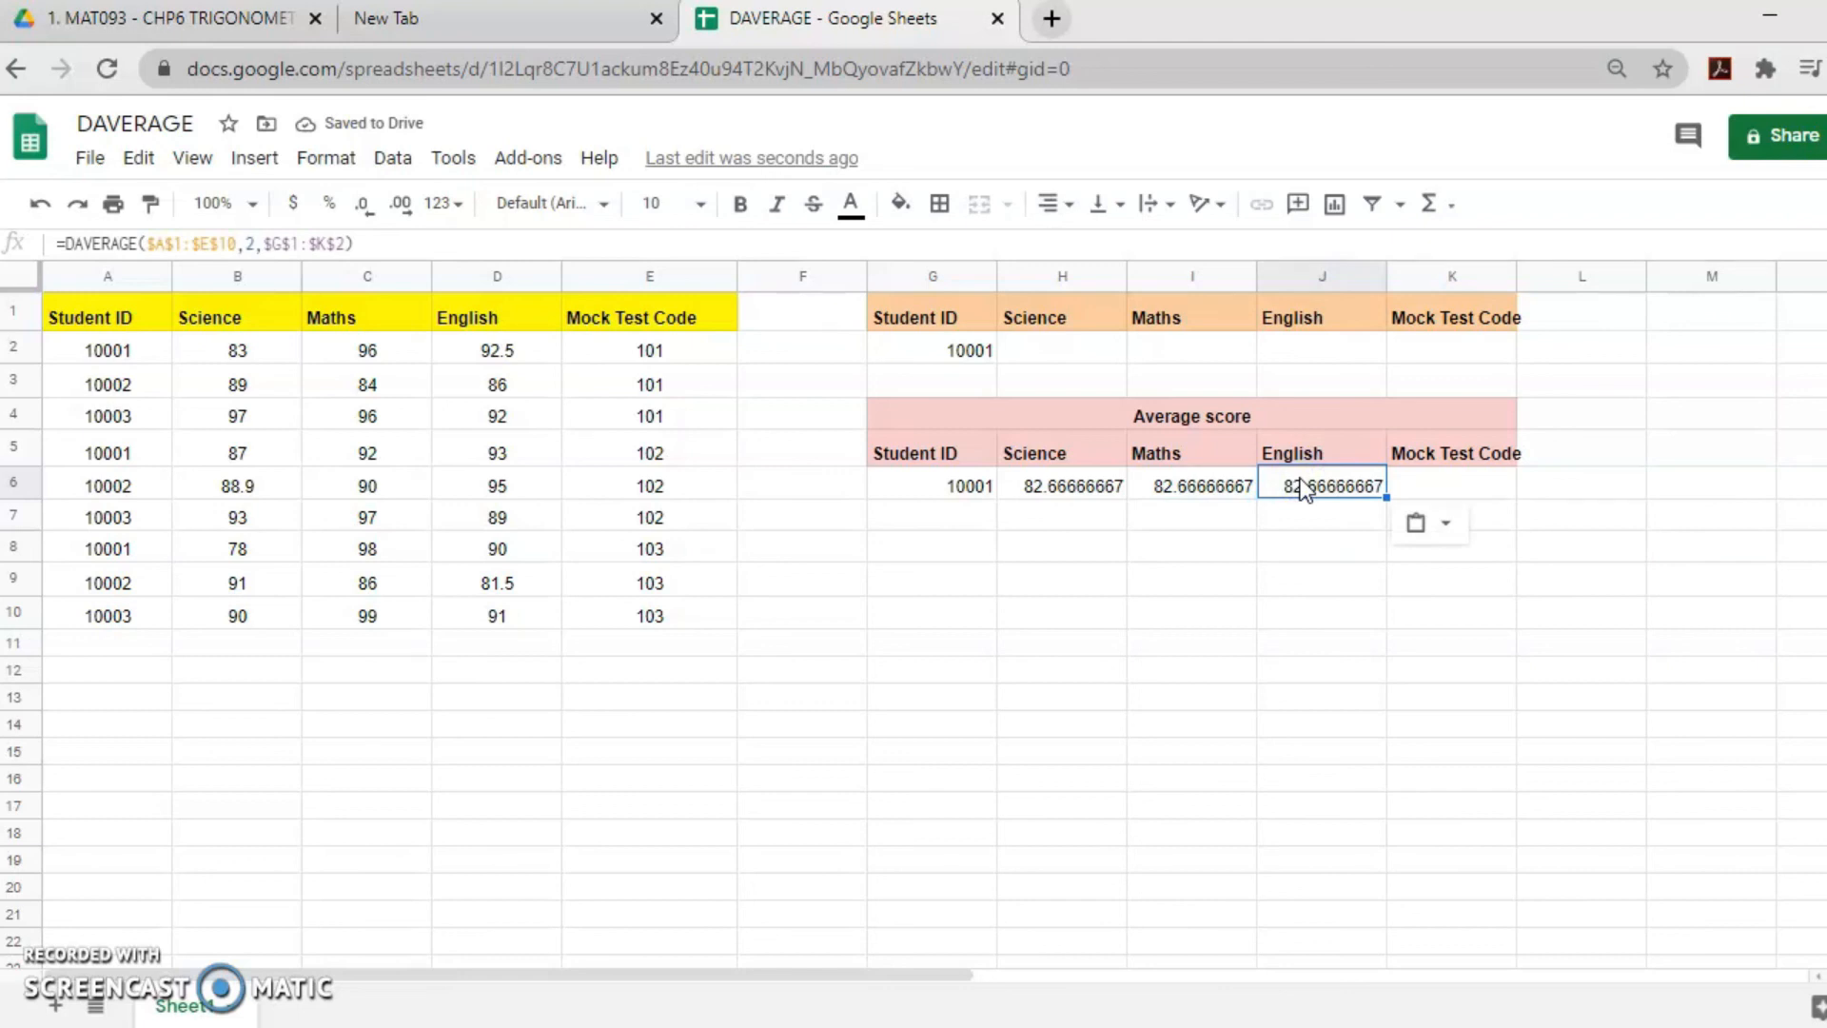
Set the field argument of the Maths DAVERAGE formula in I6 to 3
{"action": "left_click", "coordinate": [1168, 485]}
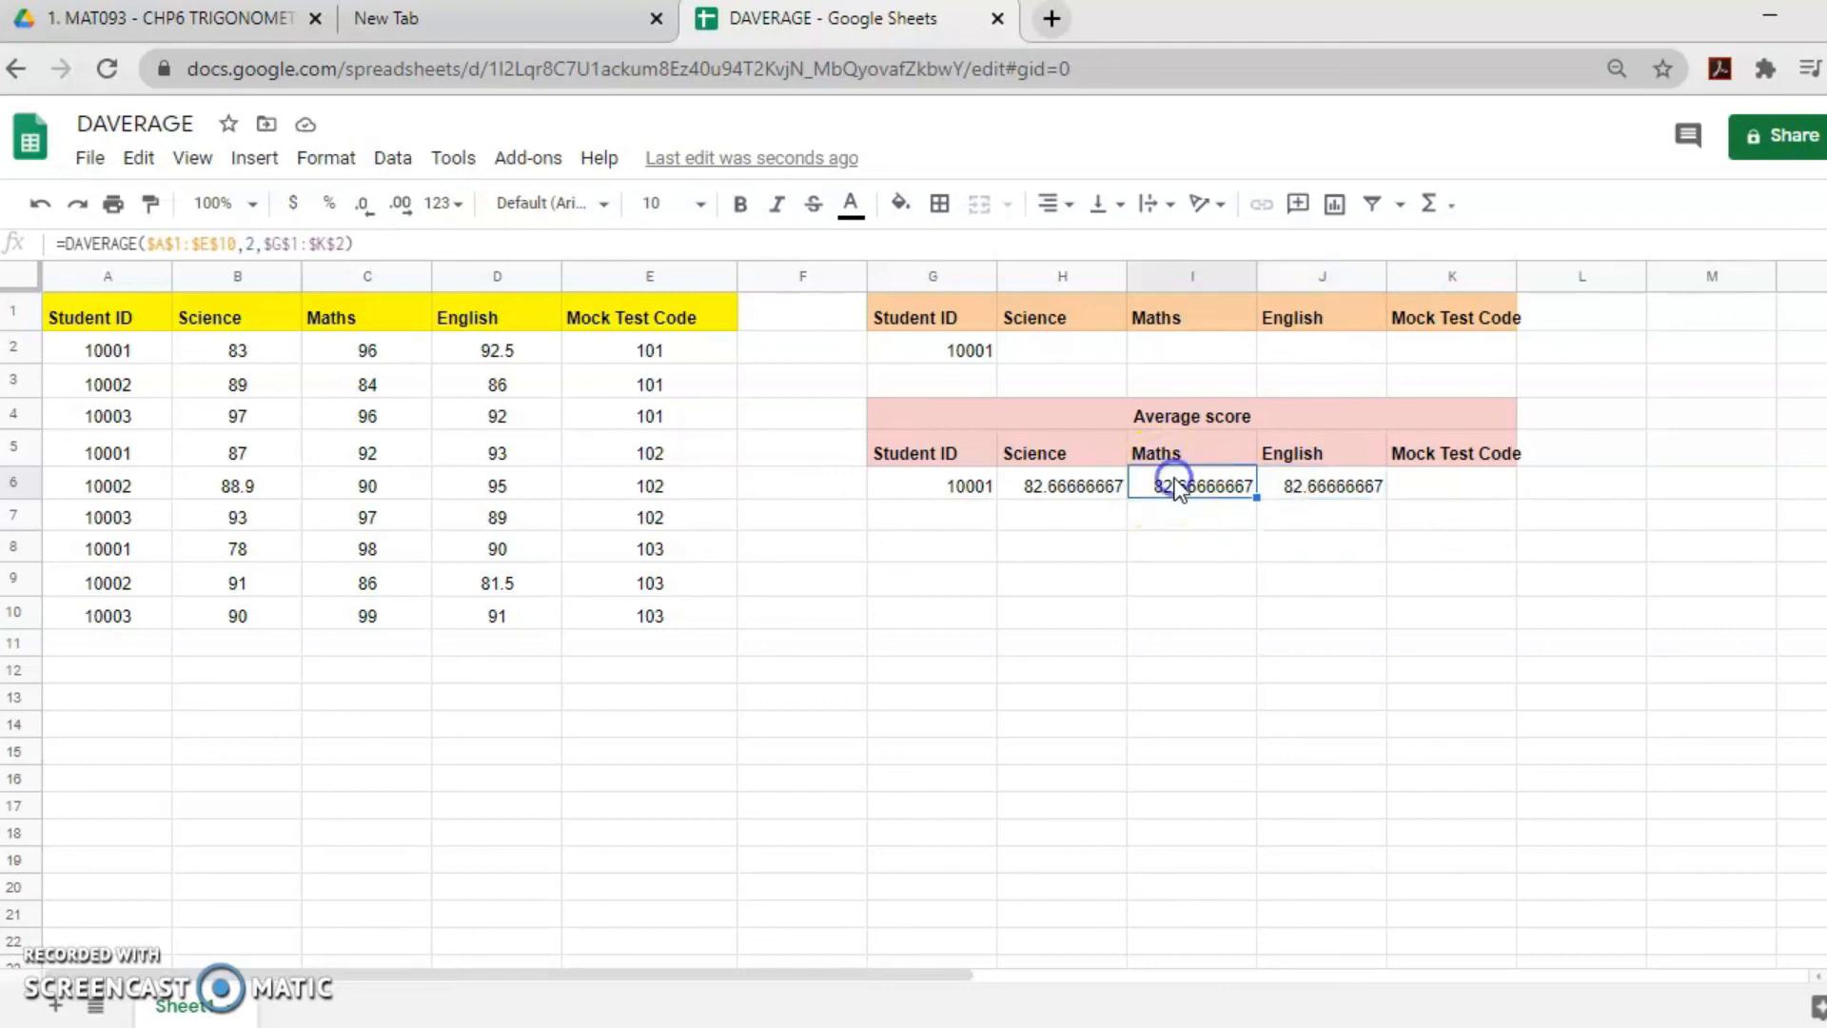
{"action": "left_click", "coordinate": [254, 243]}
{"action": "key", "text": "BackSpace"}
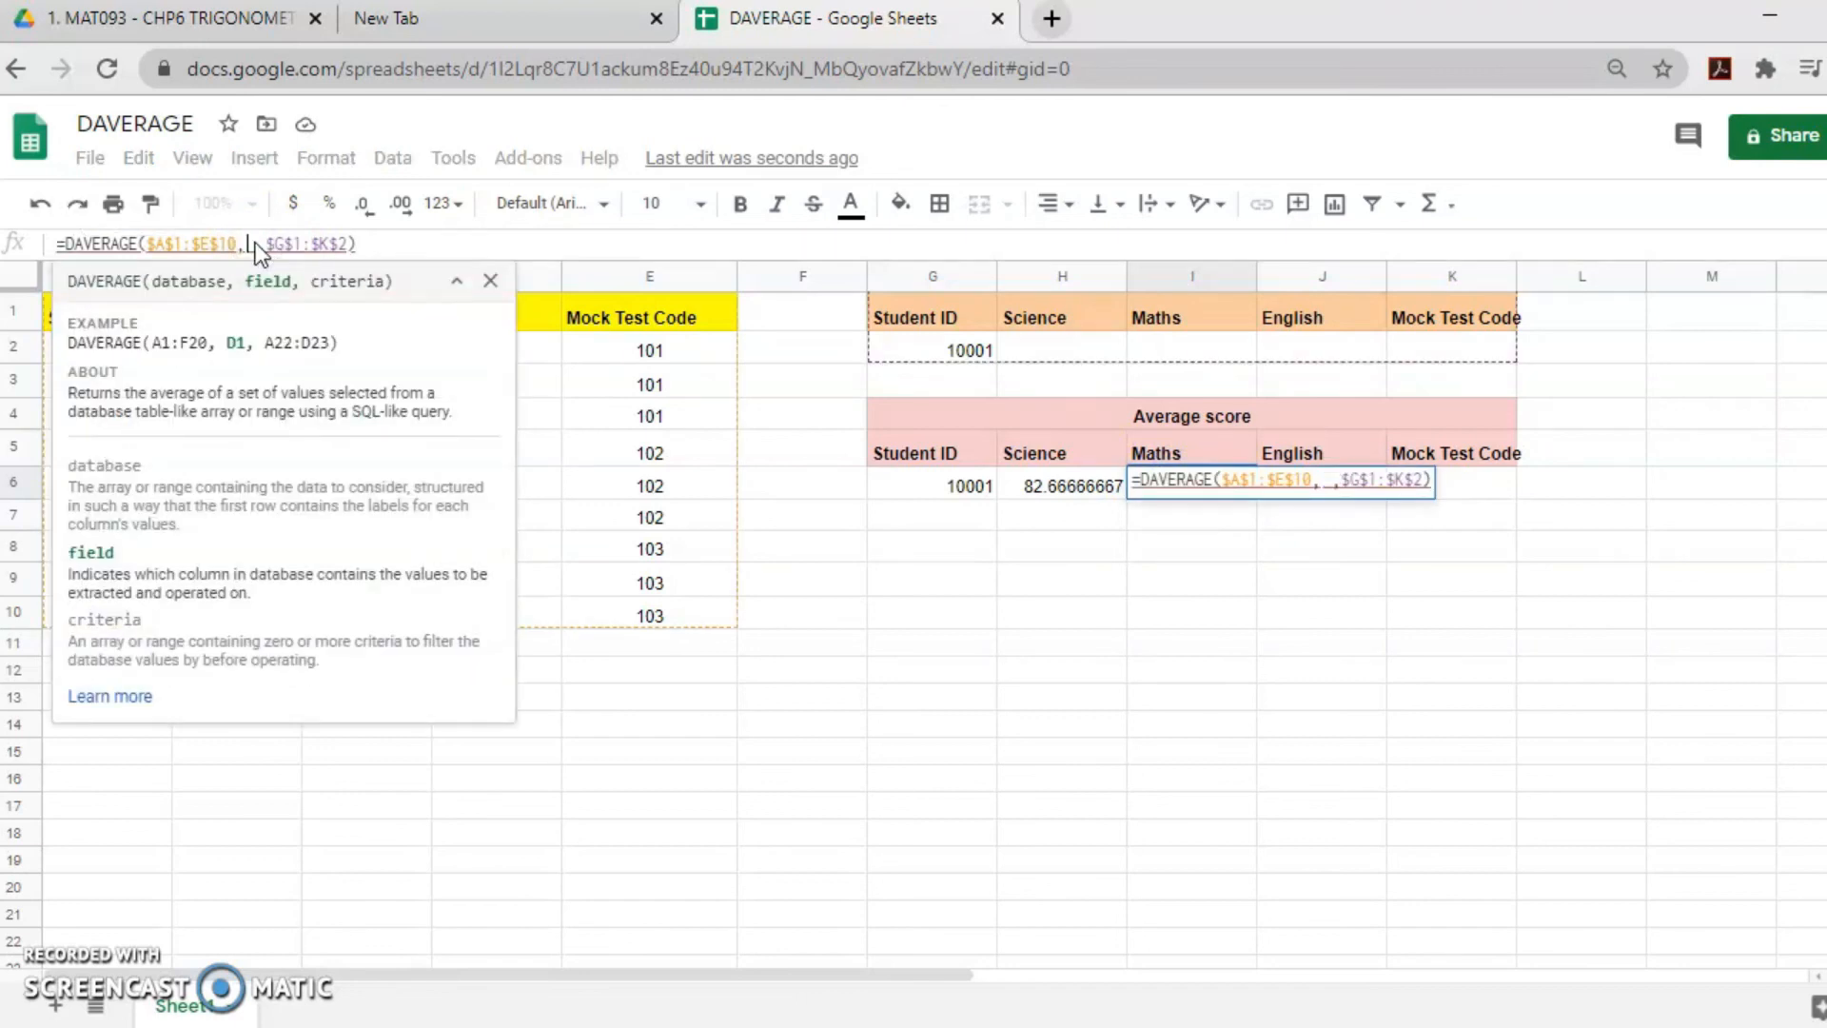
{"action": "type", "text": "3"}
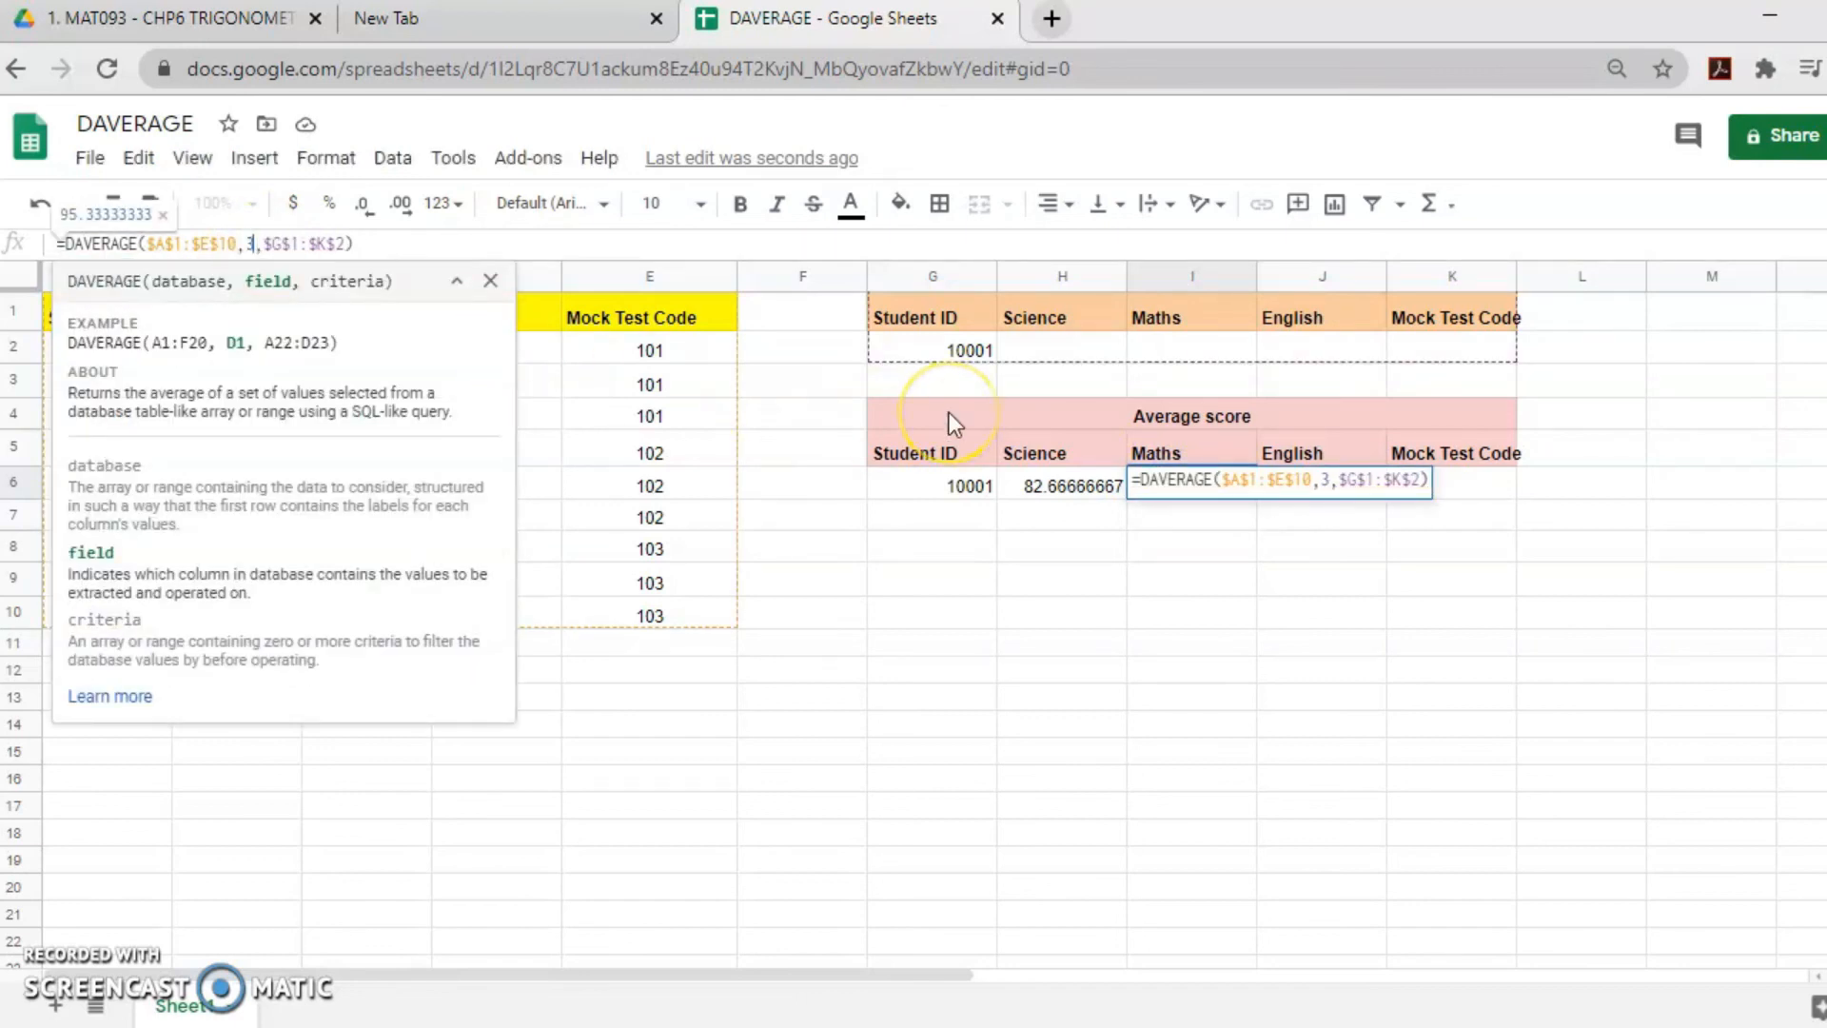
{"action": "key", "text": "Return"}
Set the field argument of the English DAVERAGE formula in J6 to 4
{"action": "left_click", "coordinate": [1379, 483]}
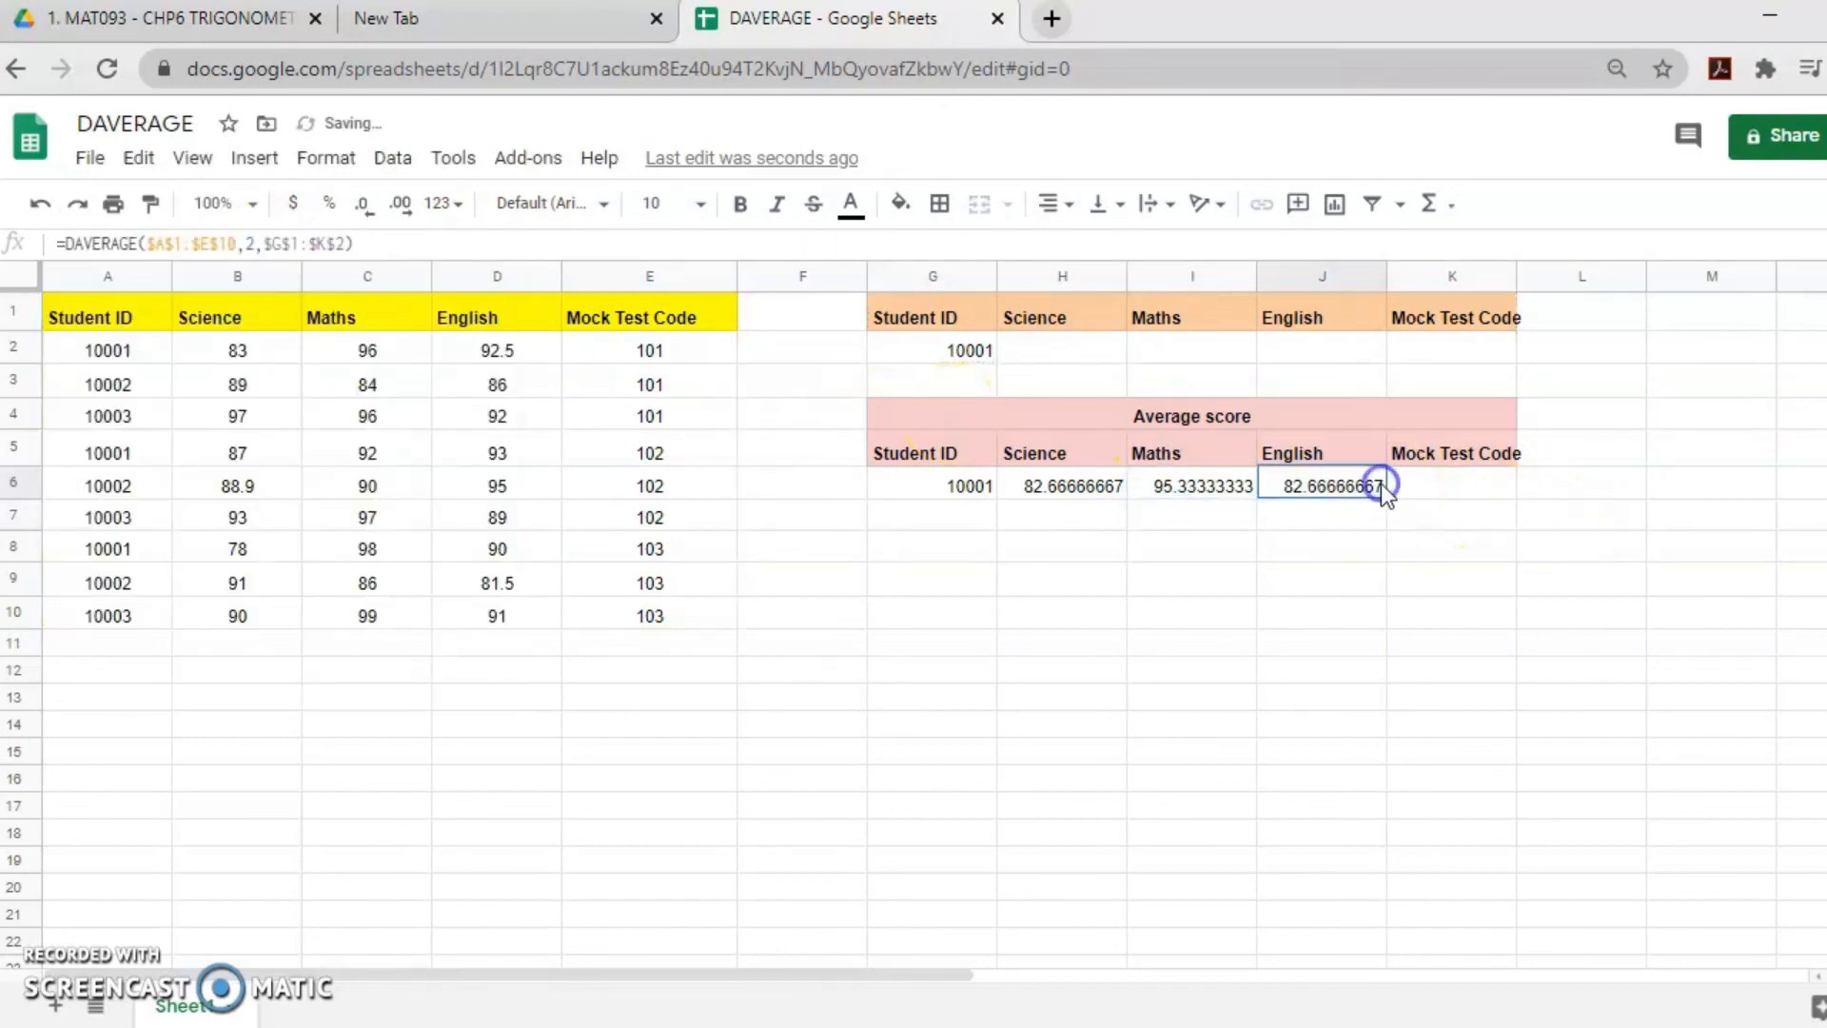
{"action": "left_click", "coordinate": [254, 241]}
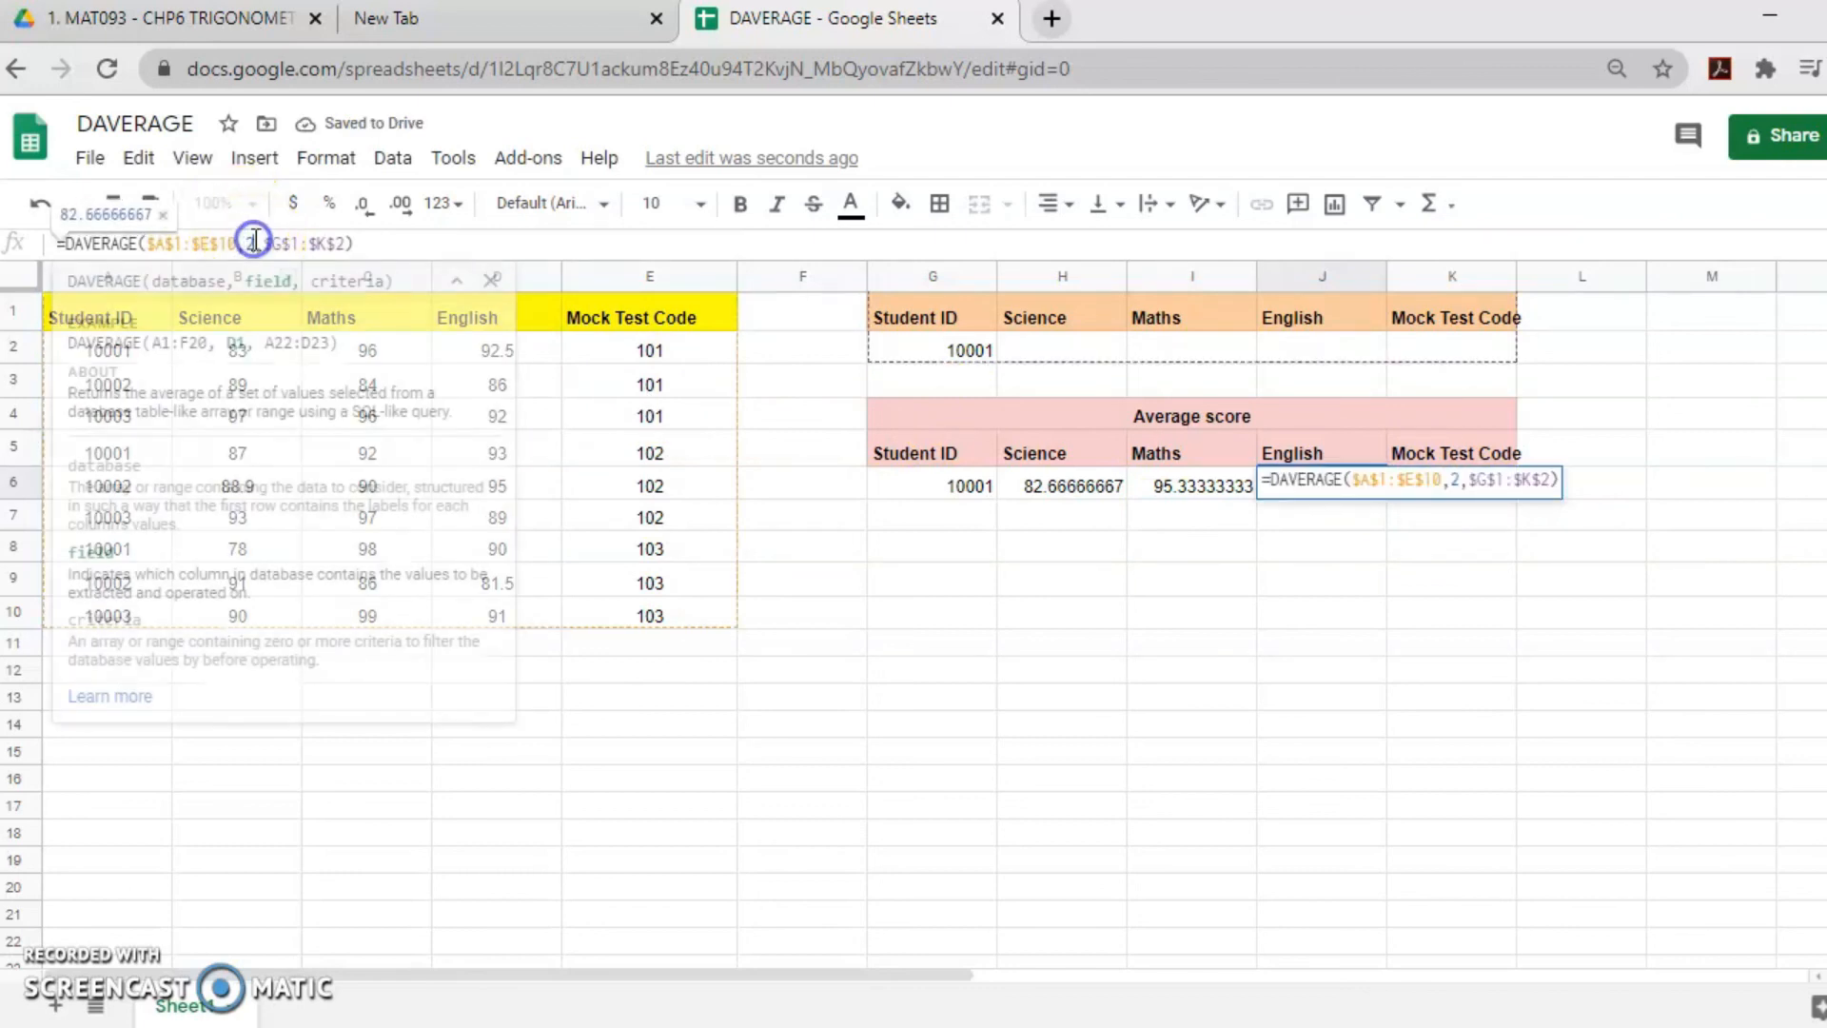
{"action": "key", "text": "BackSpace"}
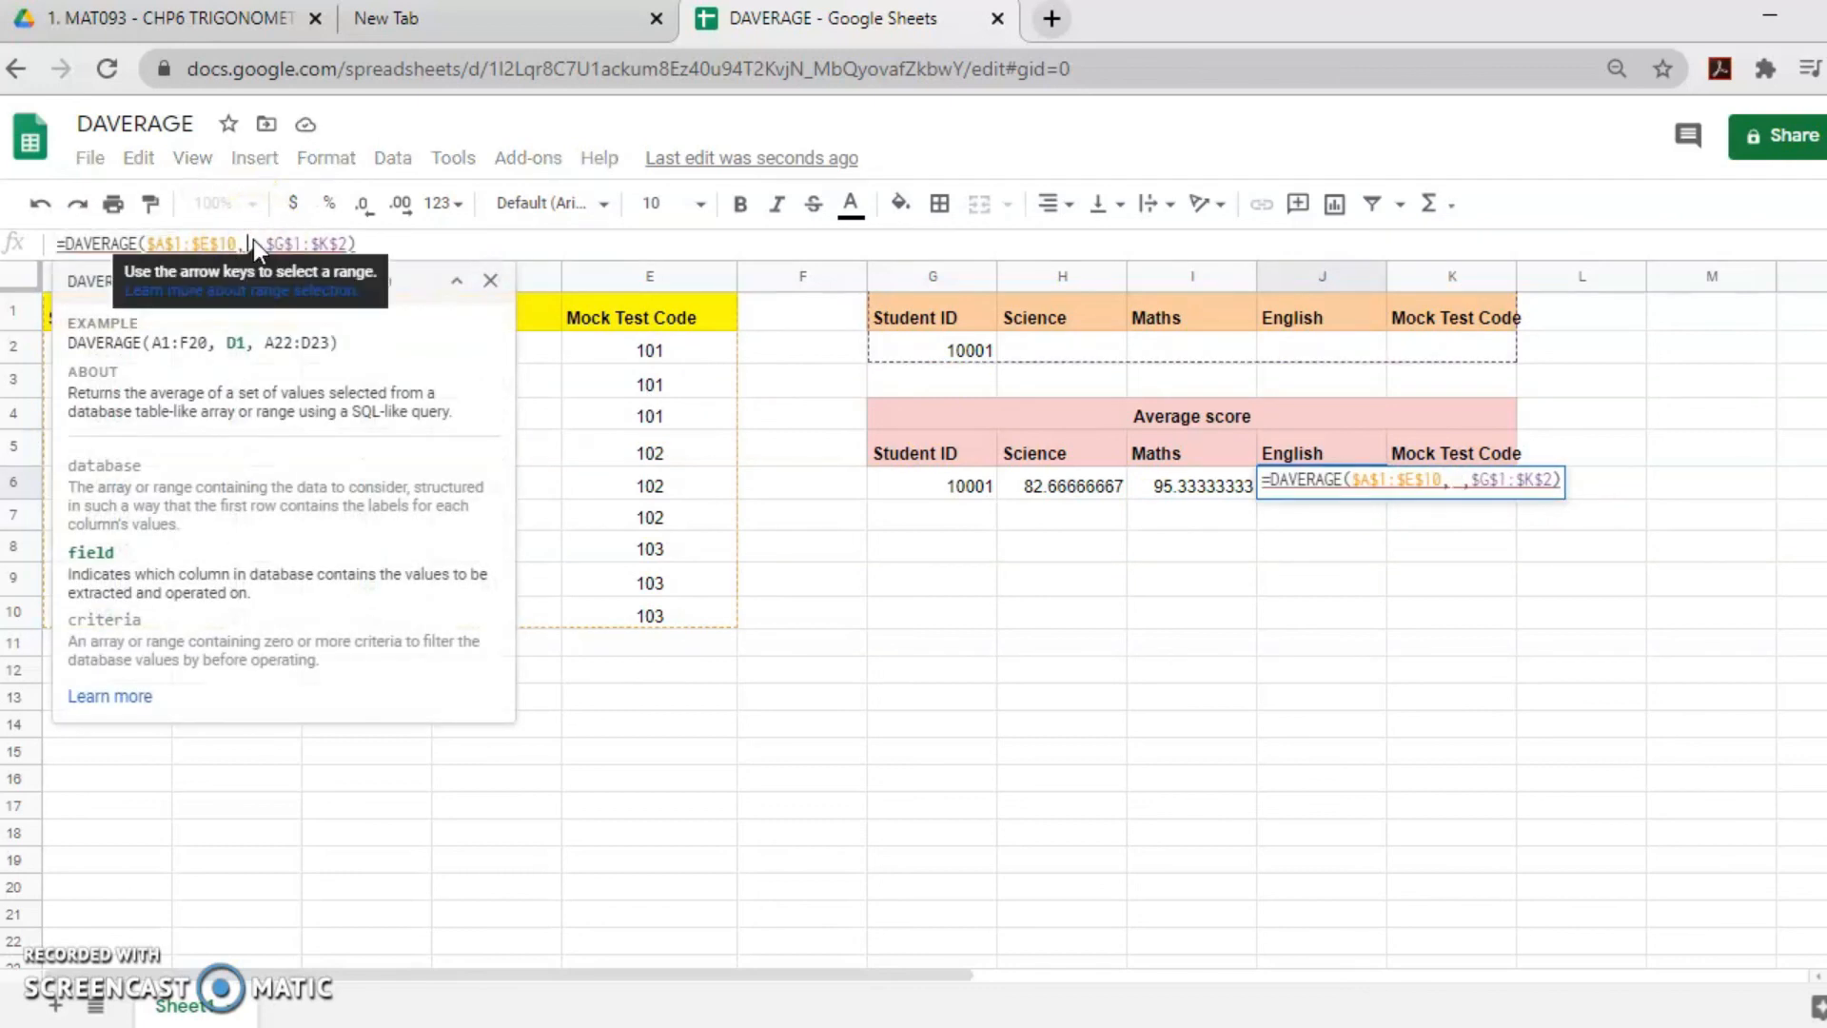
{"action": "type", "text": "4"}
{"action": "key", "text": "Return"}
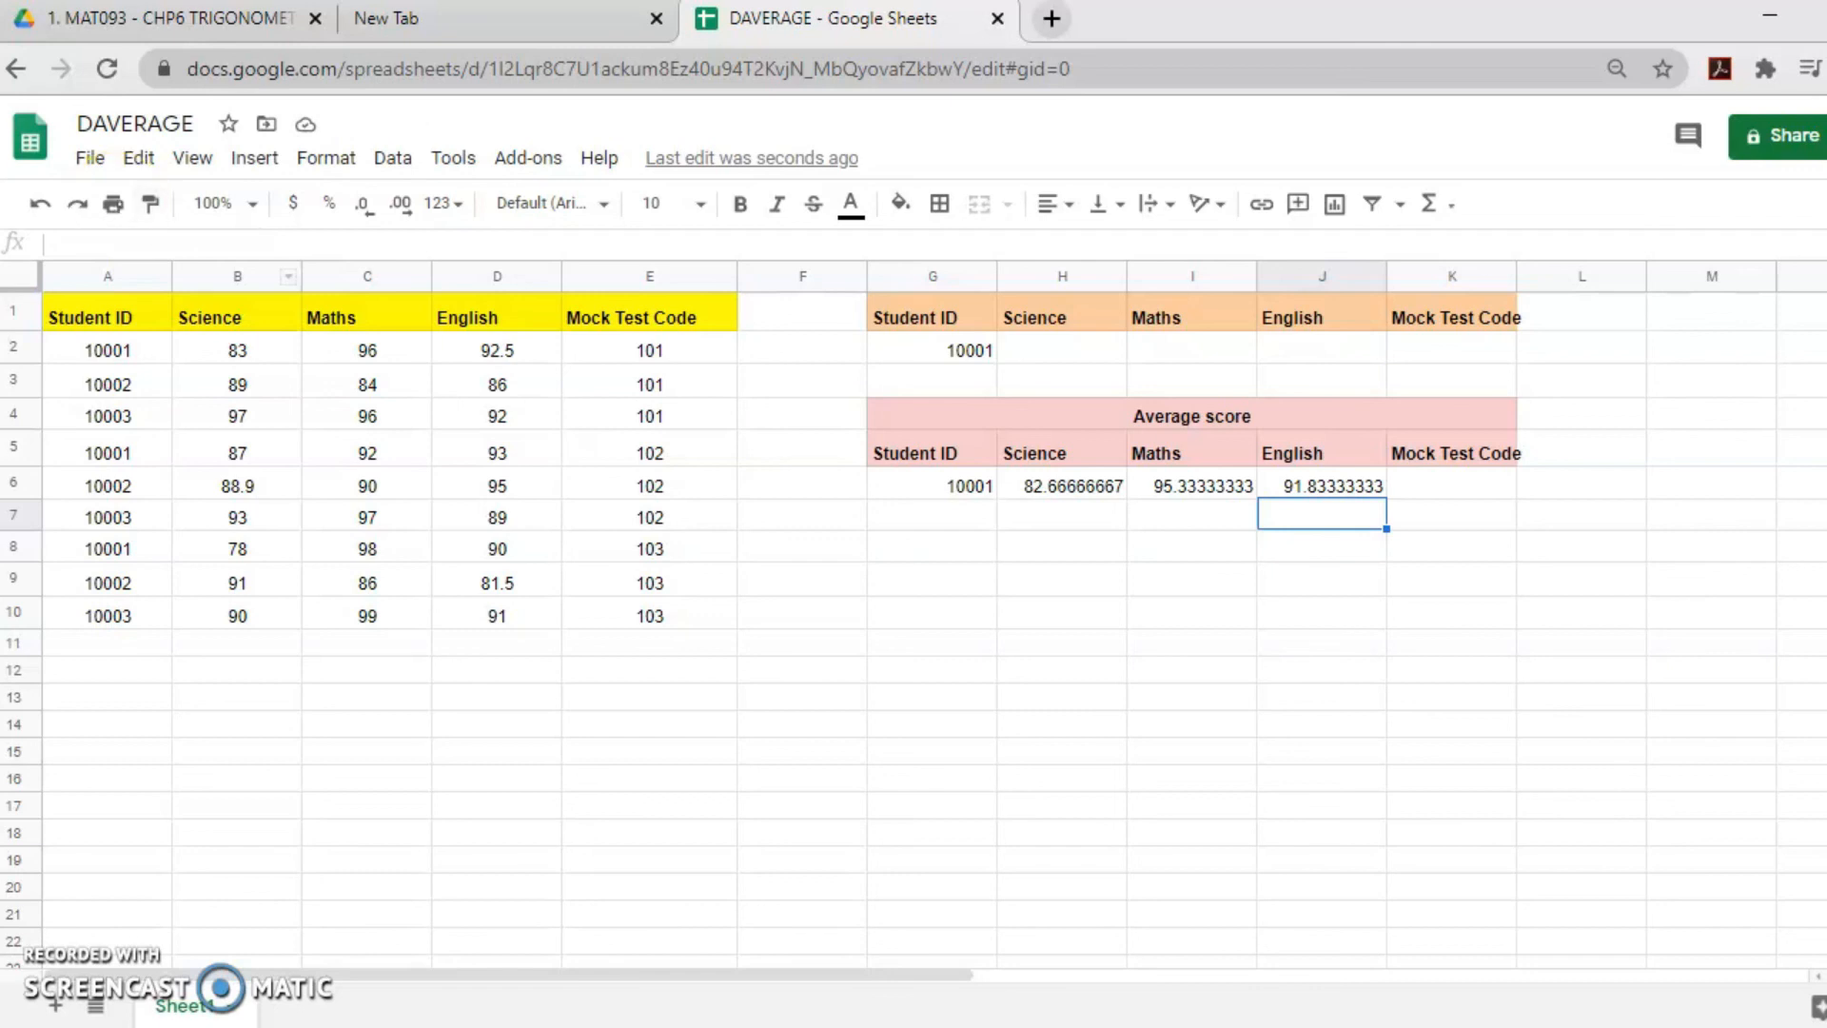
Replace the Student ID criterion in G2 with the formula =A3 to average the second student's scores
{"action": "left_click", "coordinate": [126, 382]}
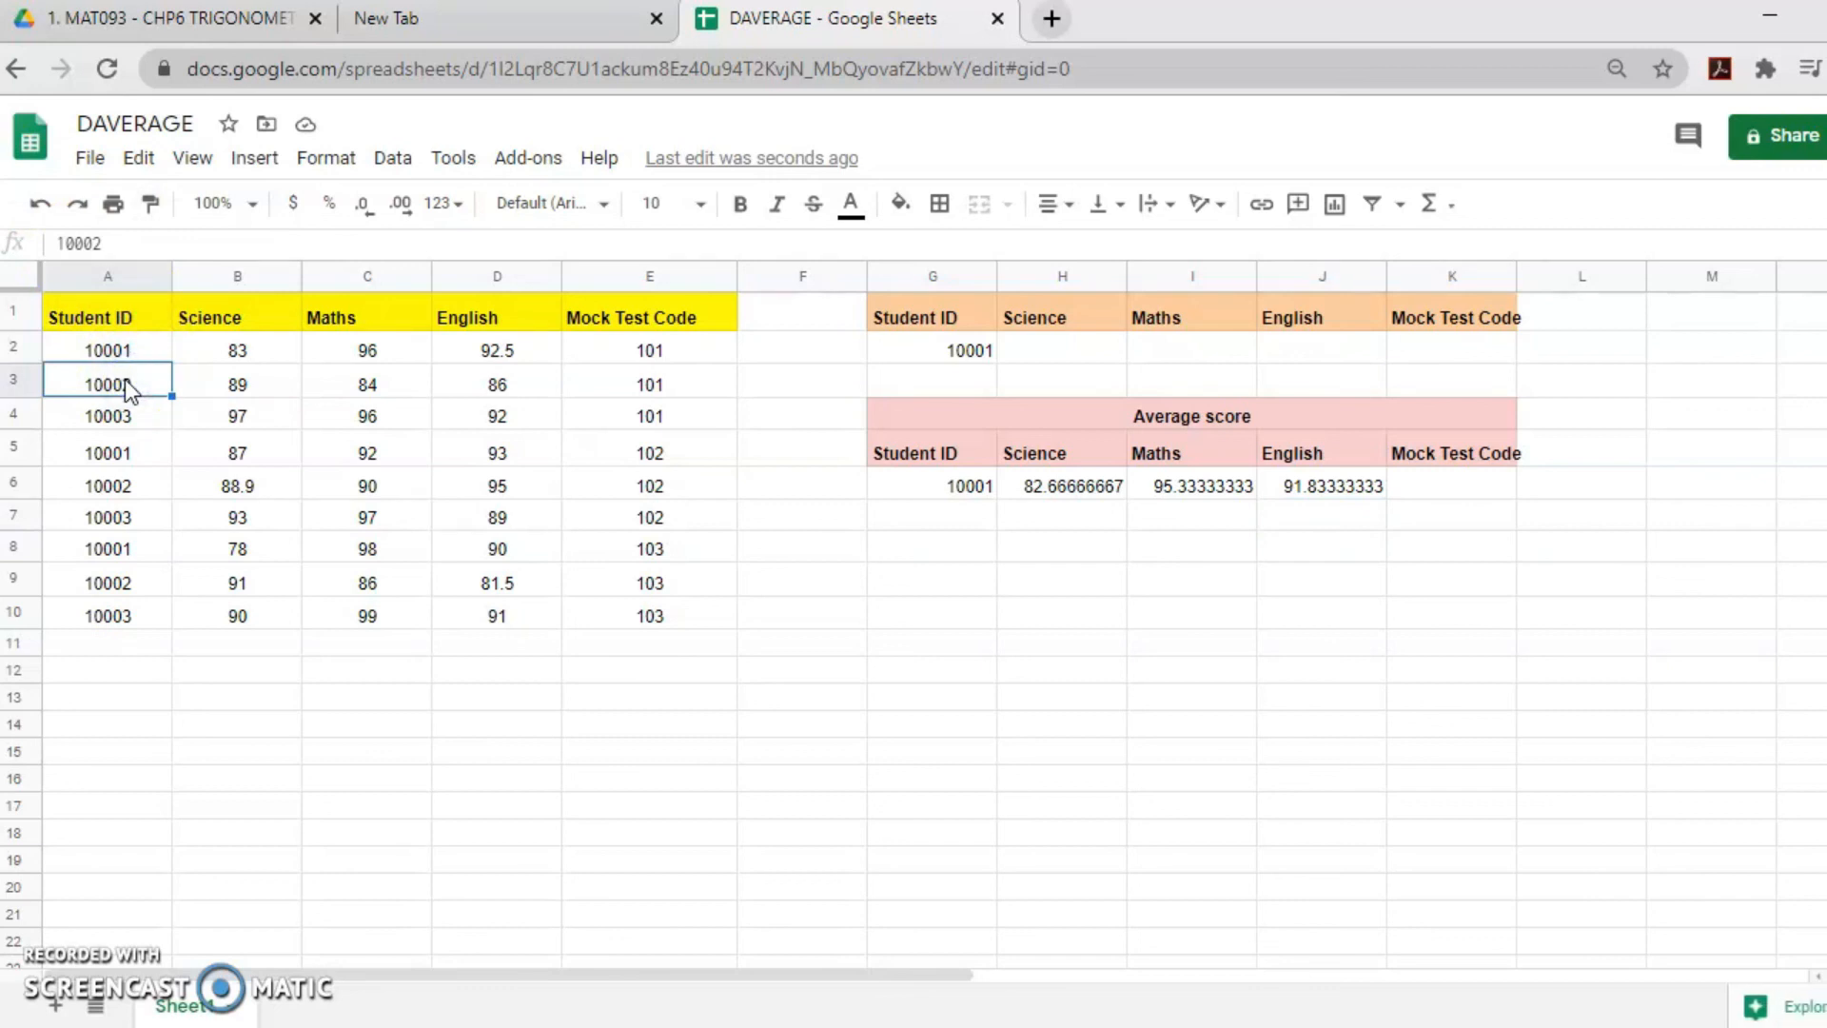
{"action": "left_click", "coordinate": [902, 352]}
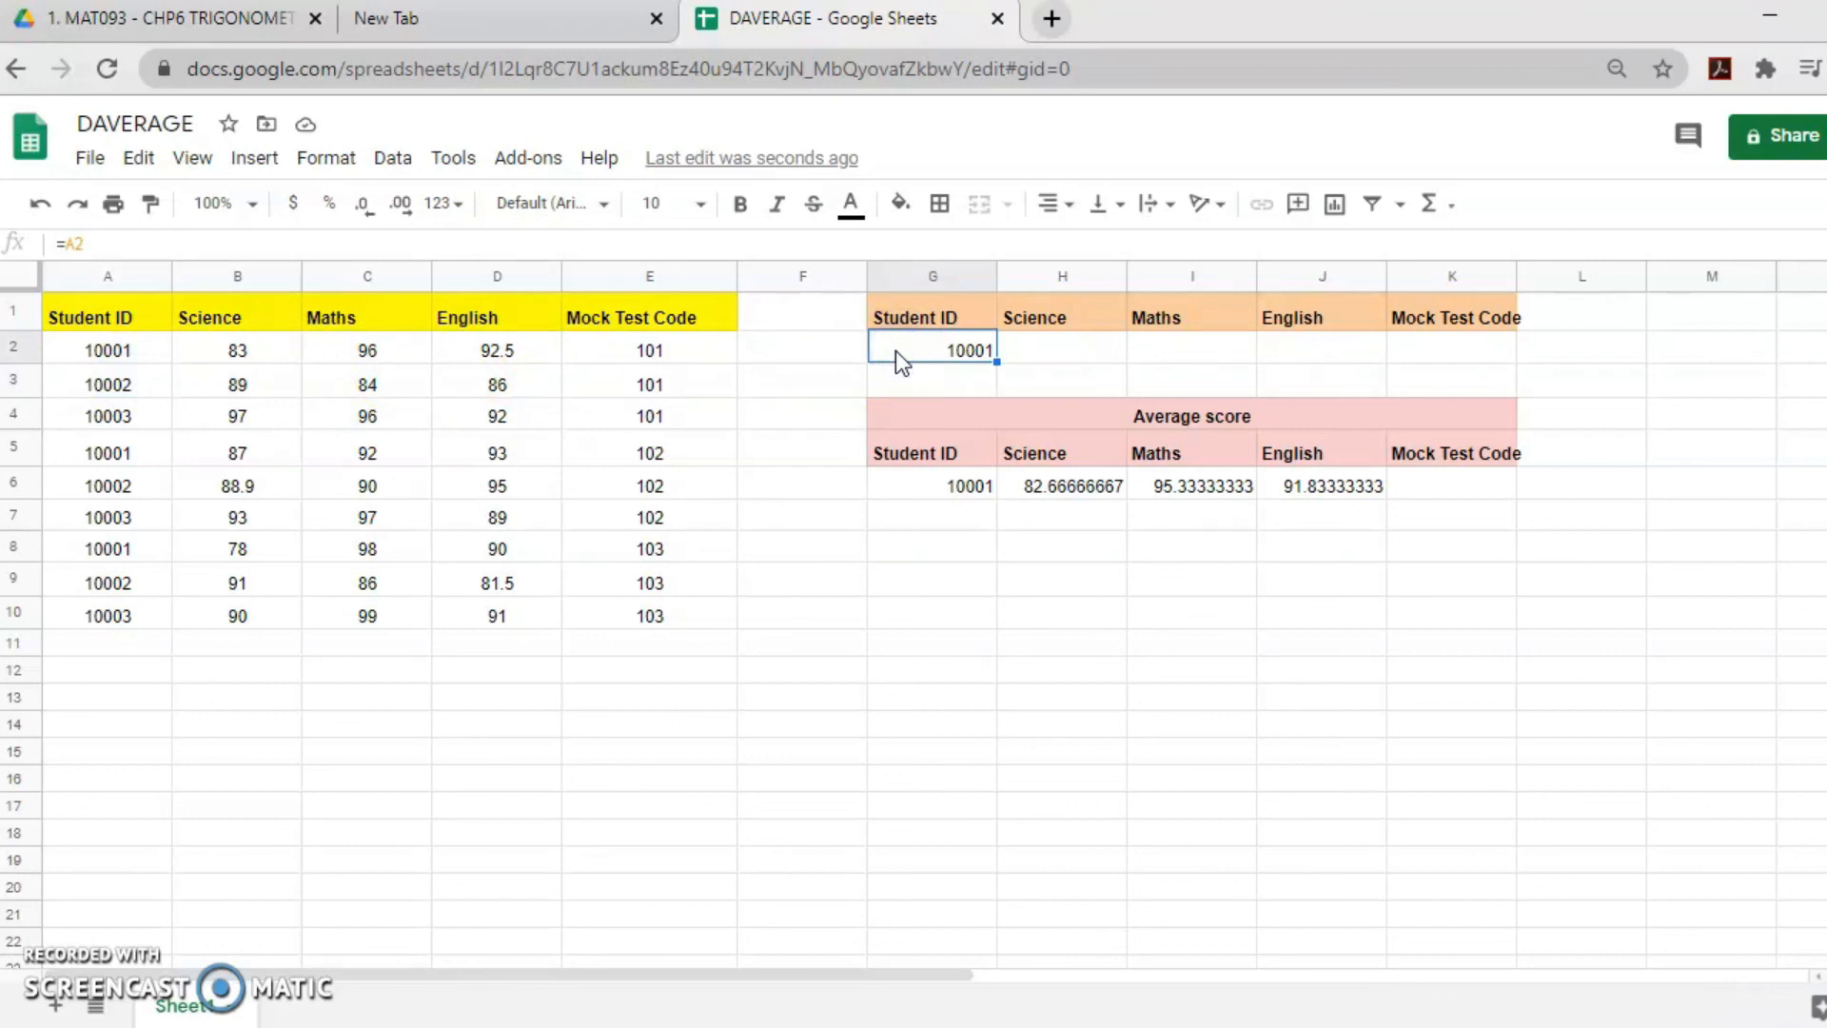
{"action": "type", "text": "="}
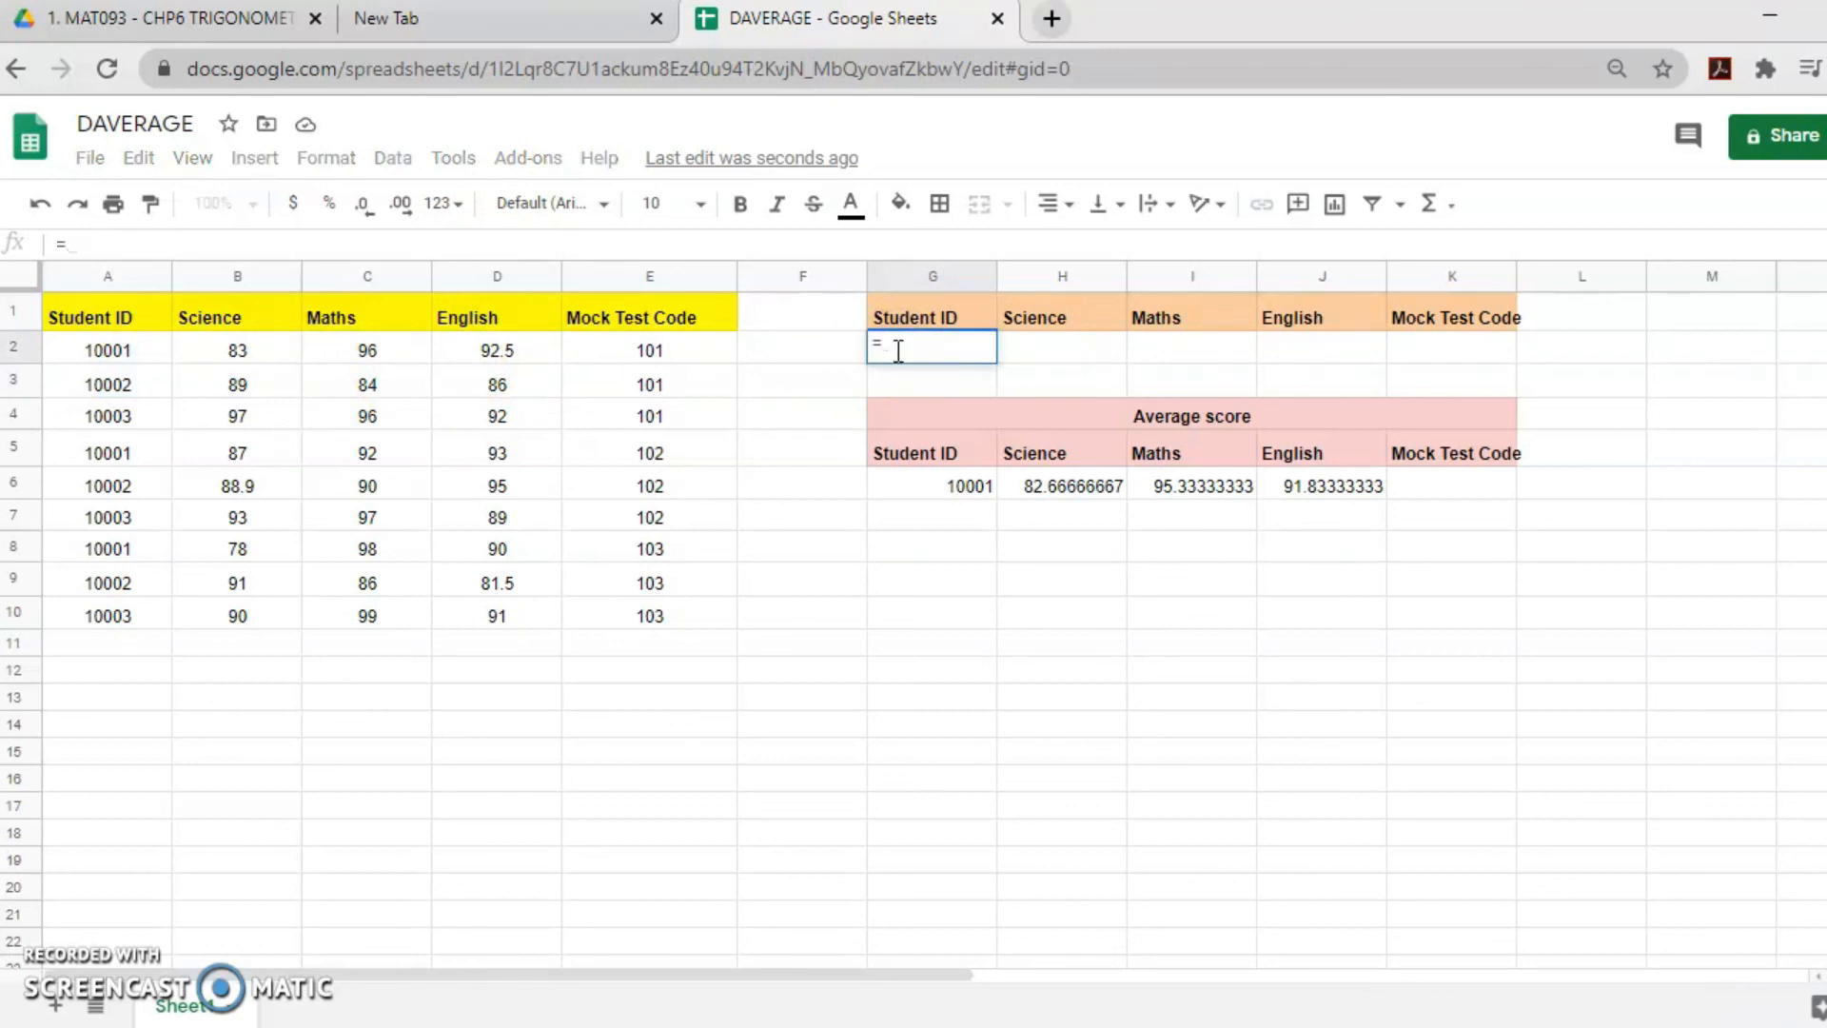
{"action": "left_click", "coordinate": [143, 381]}
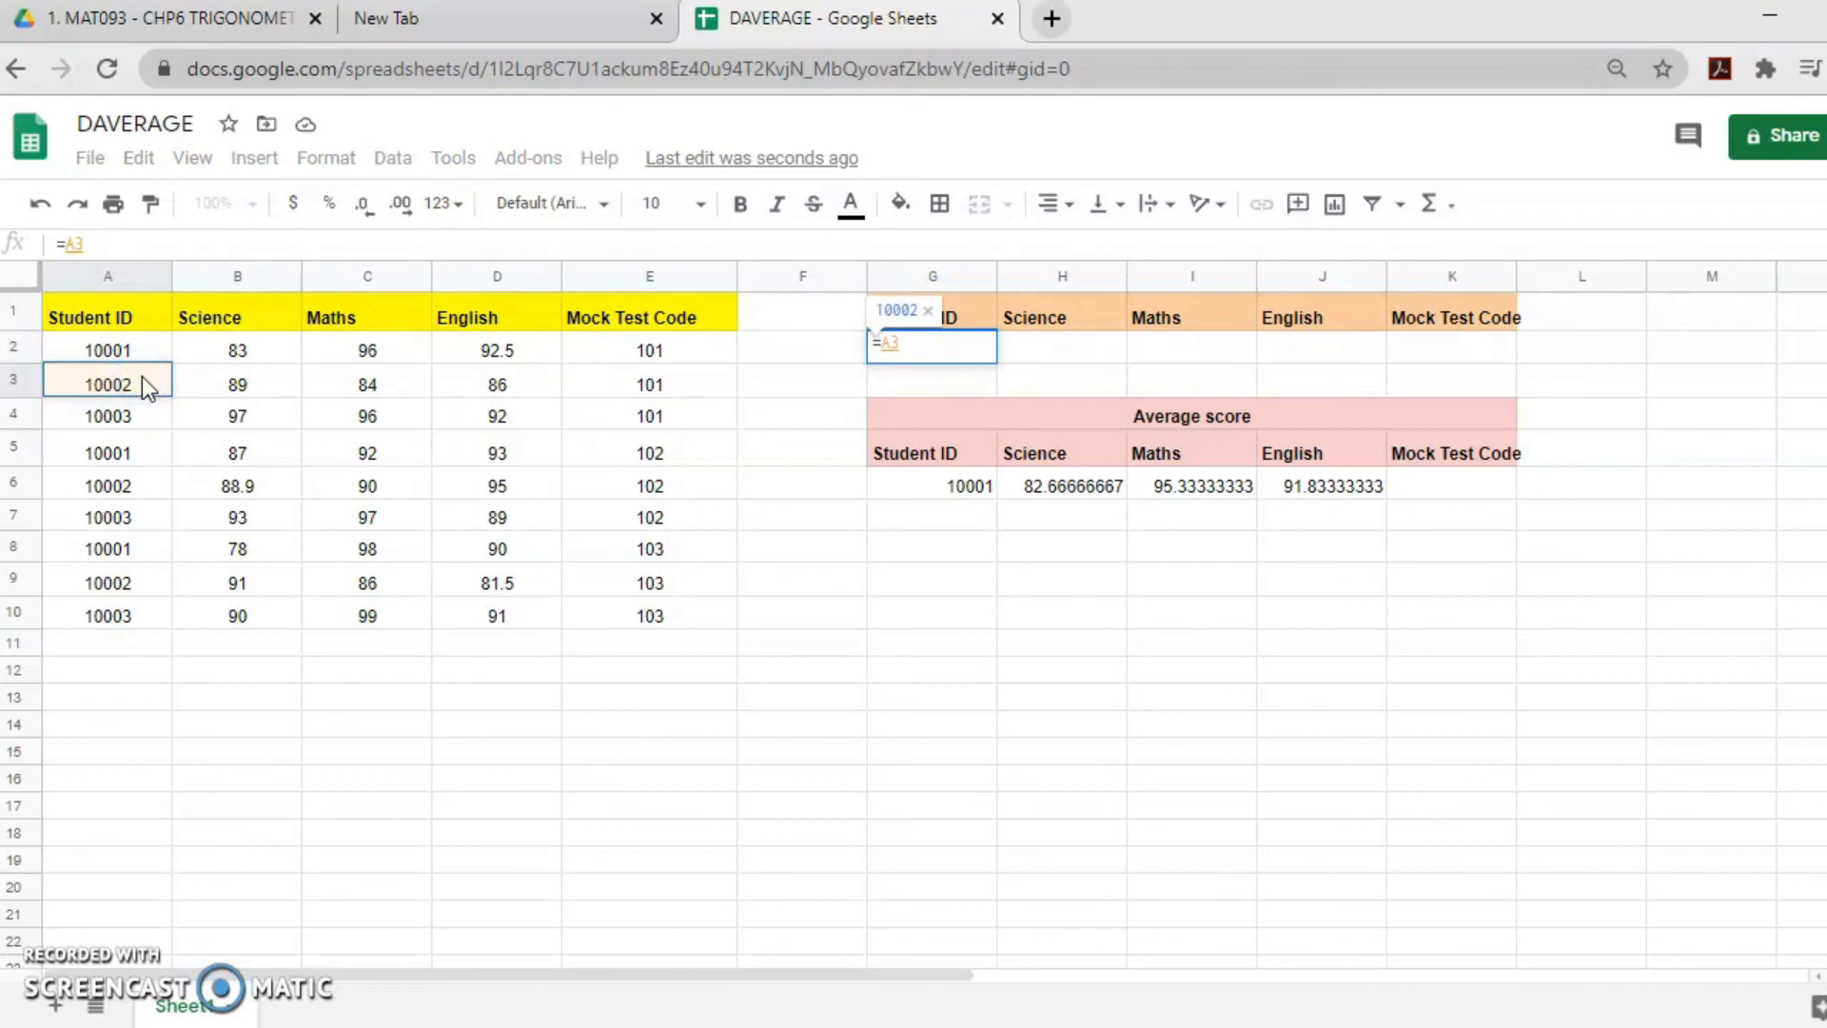
{"action": "key", "text": "Return"}
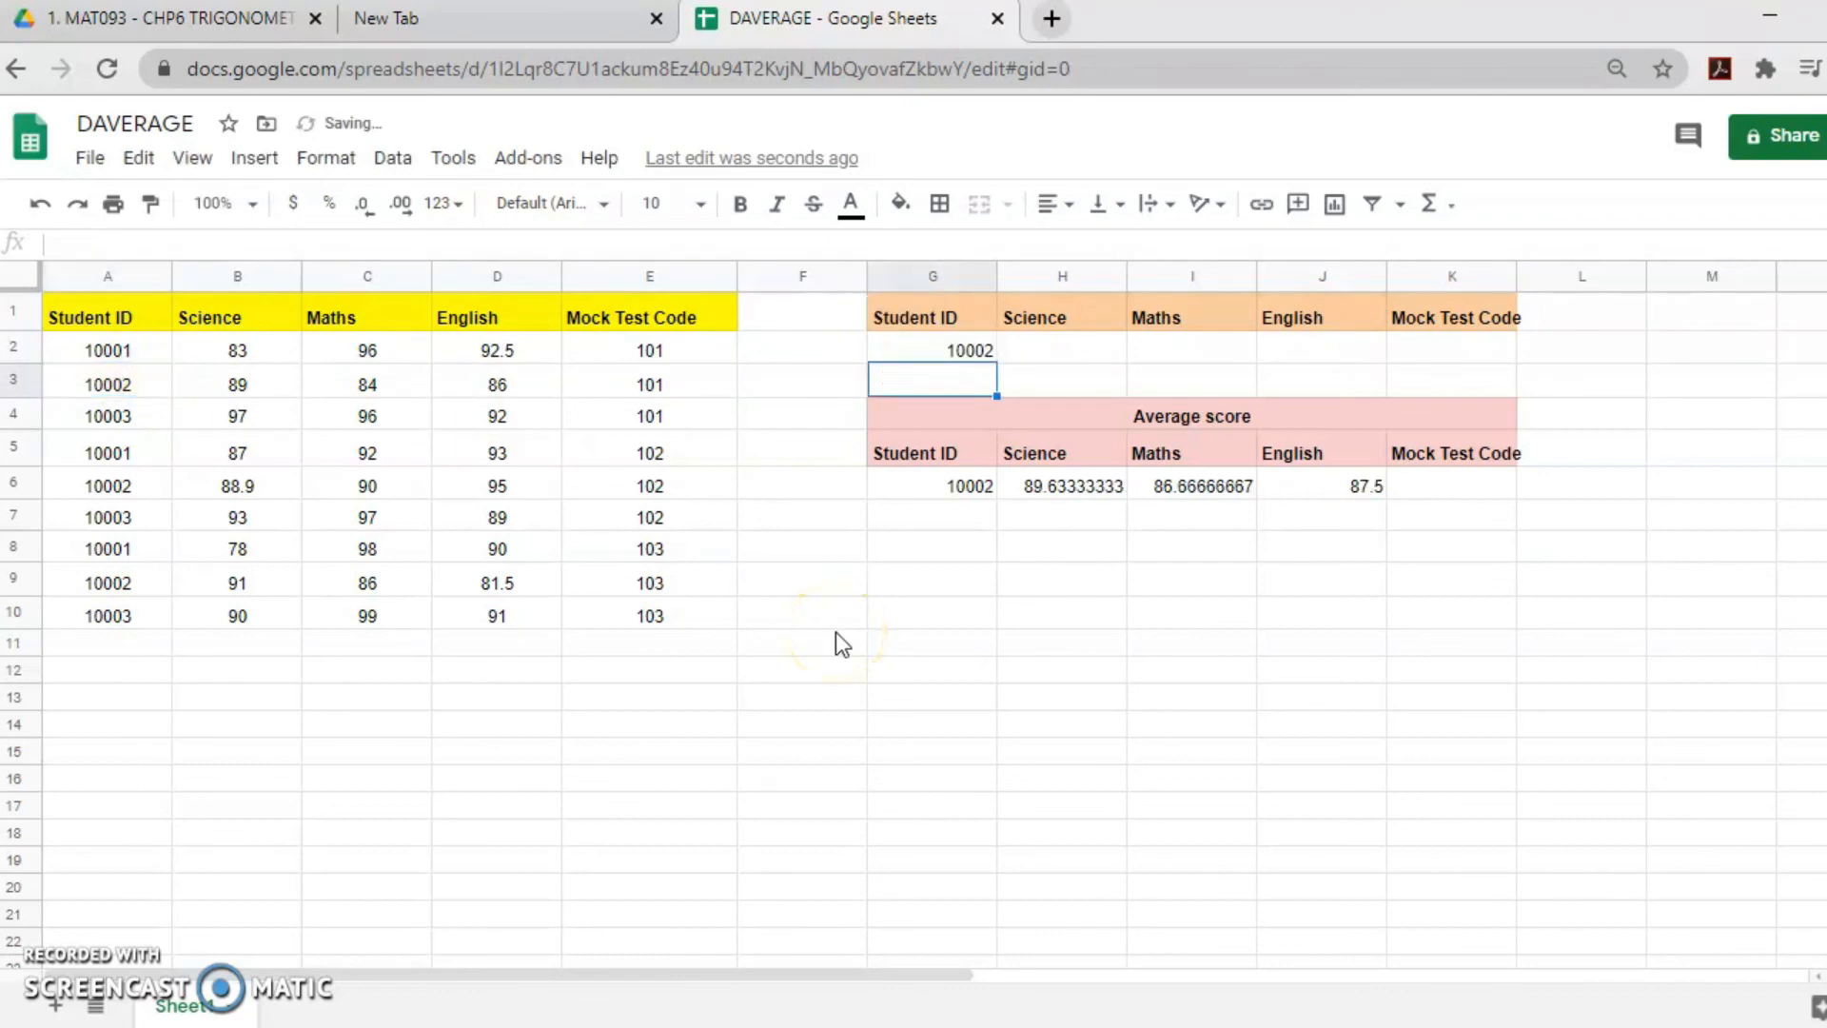